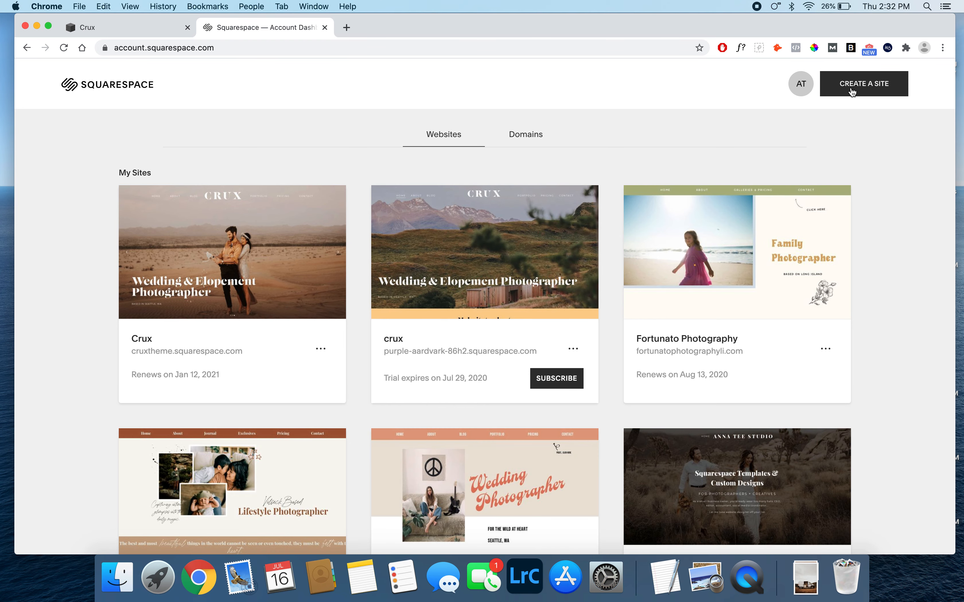
- Create a new site using the Bailard template from Popular Designs
click(851, 94)
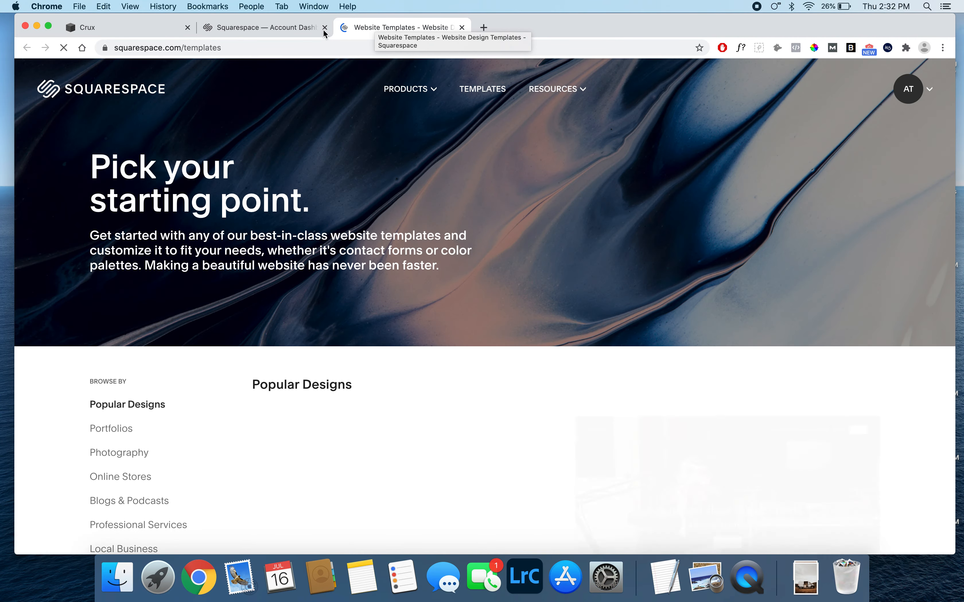
scroll(331, 227, down, 5)
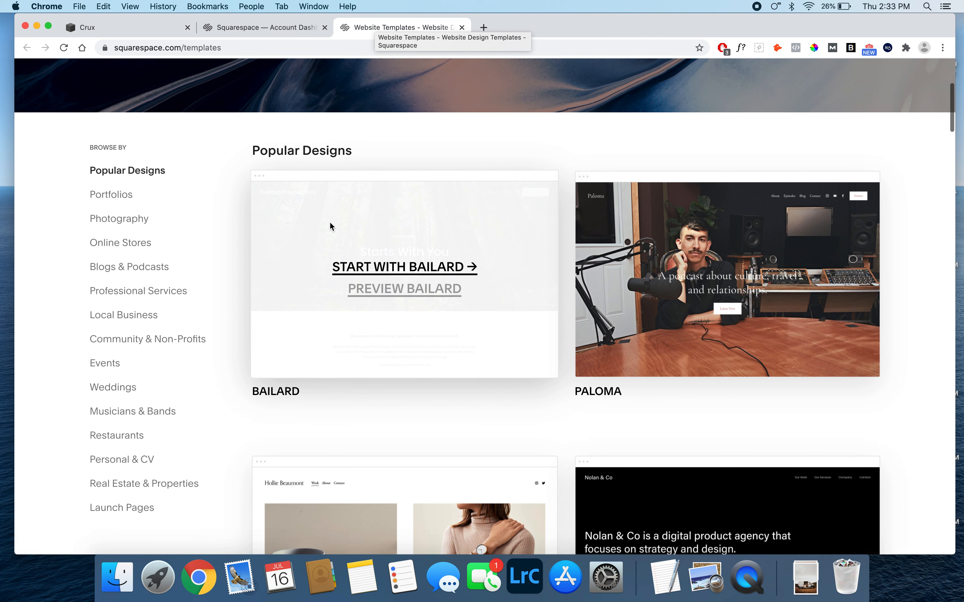
mouse_move(337, 243)
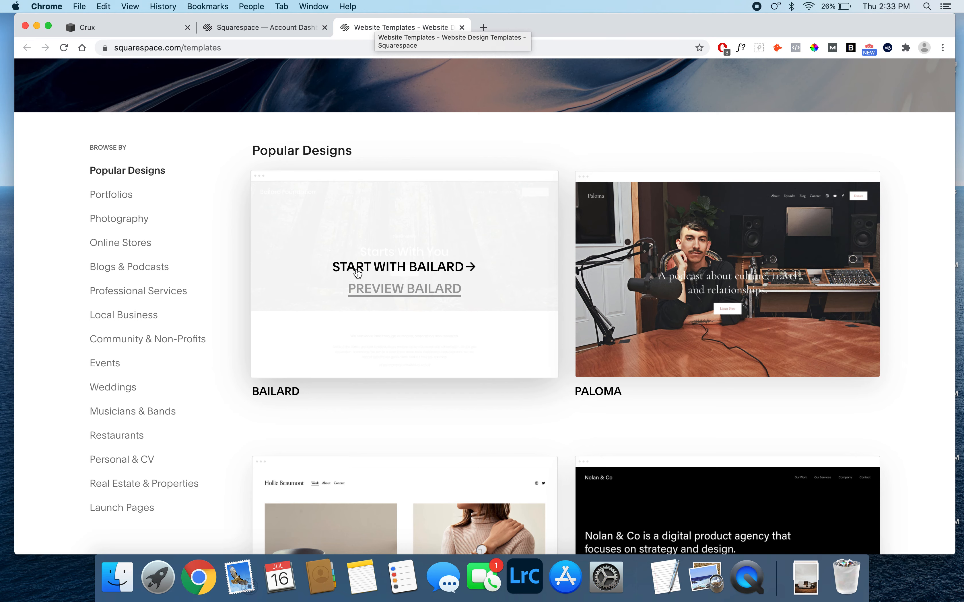
click(375, 270)
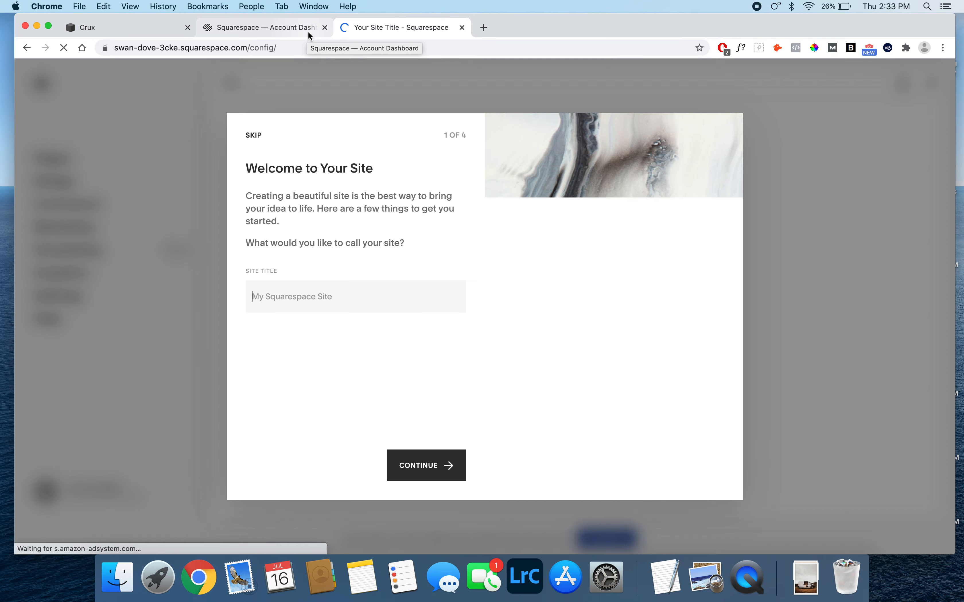
- Close the account dashboard page and set the new site's title to Crux
click(324, 28)
text(crux)
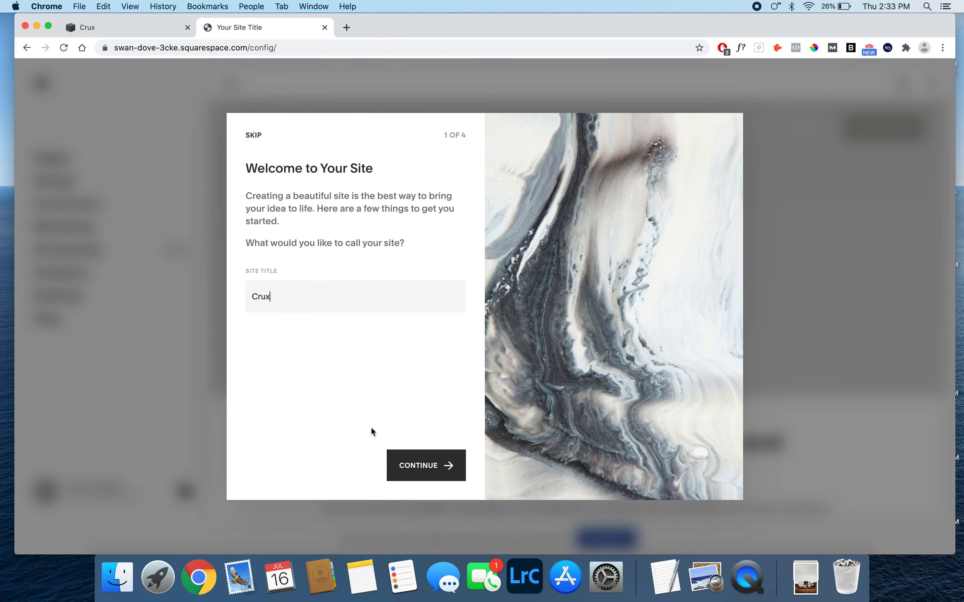
click(425, 465)
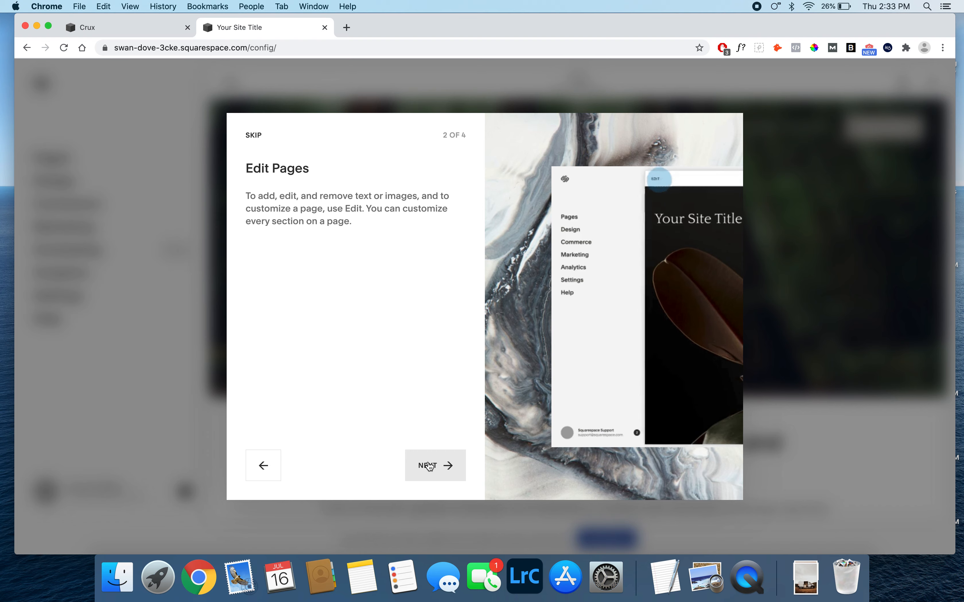
- Skip the rest of the welcome introduction and dismiss the Assistant
click(261, 136)
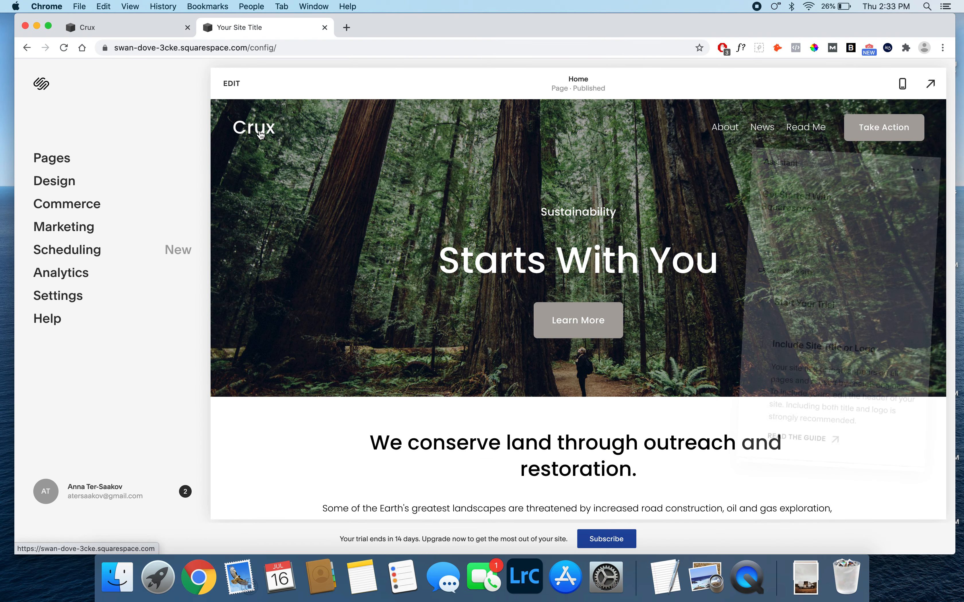
click(902, 166)
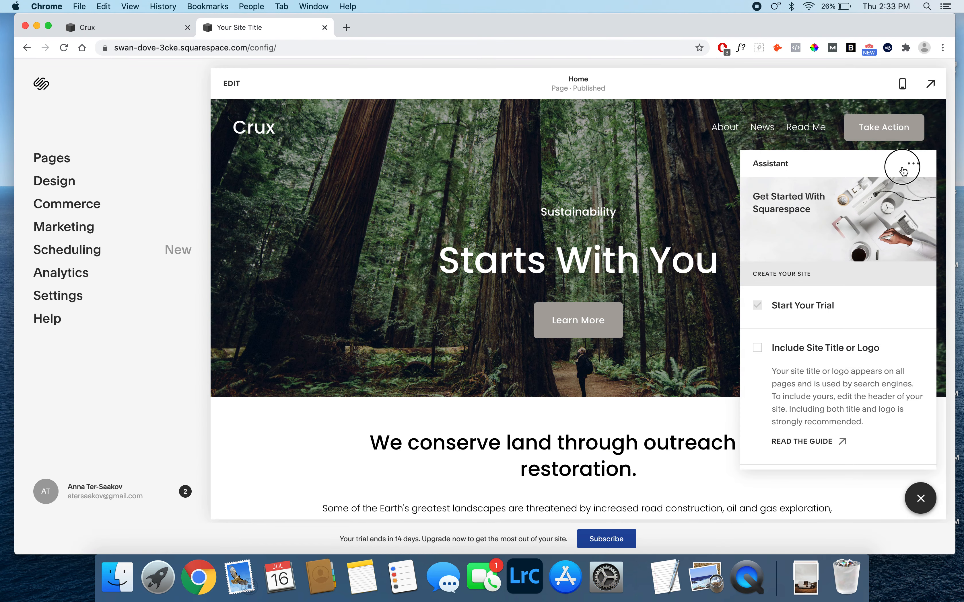
click(866, 242)
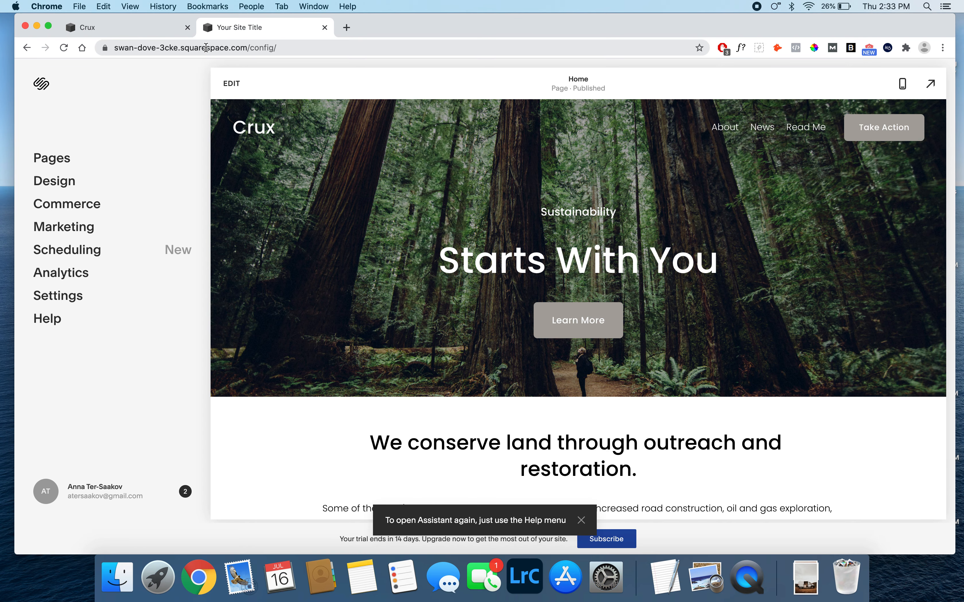
- Look through the finished Crux demo site's home page, and return to the new site's editor
click(150, 28)
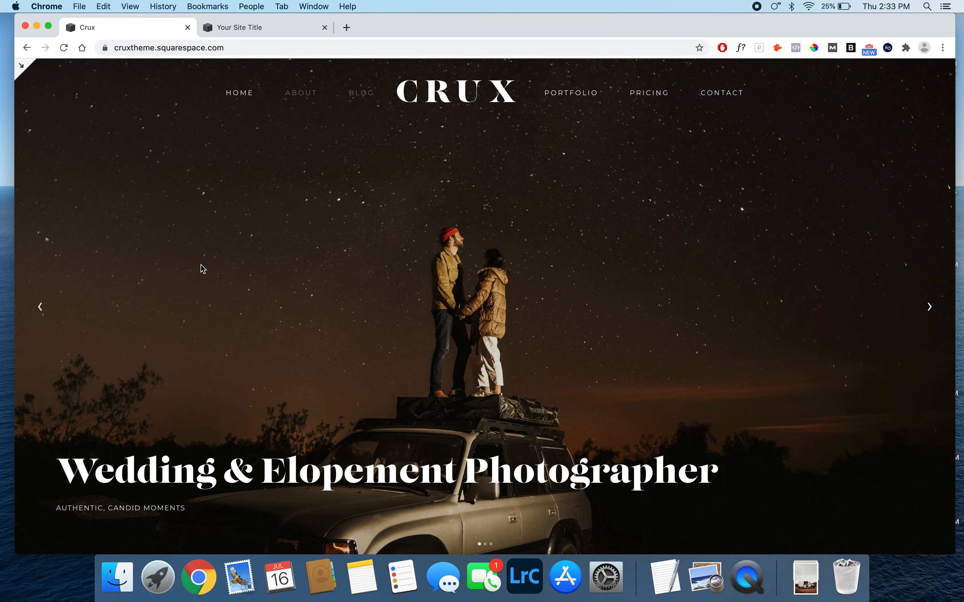
scroll(201, 269, down, 15)
scroll(201, 269, down, 15)
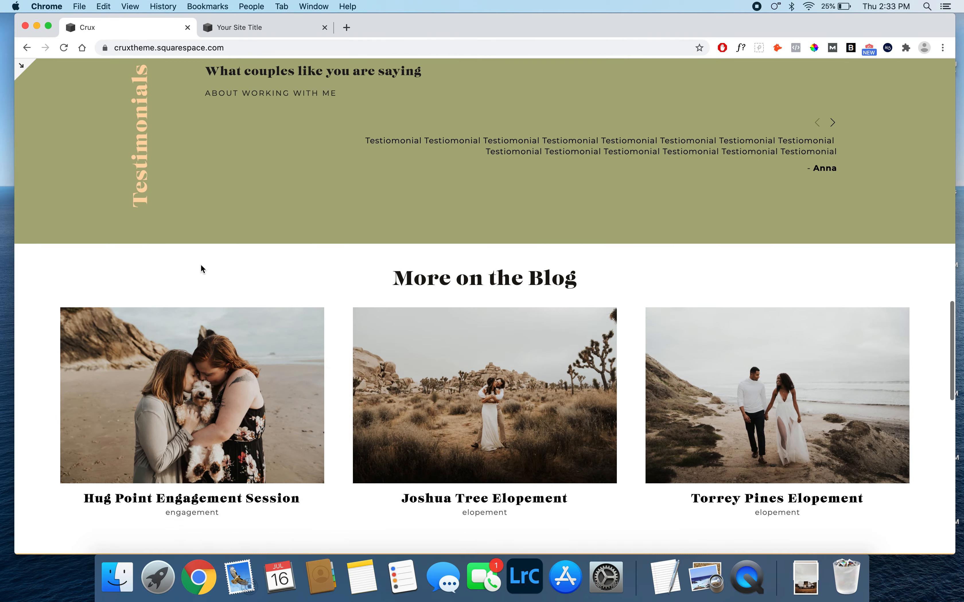
scroll(201, 269, up, 20)
scroll(203, 269, up, 10)
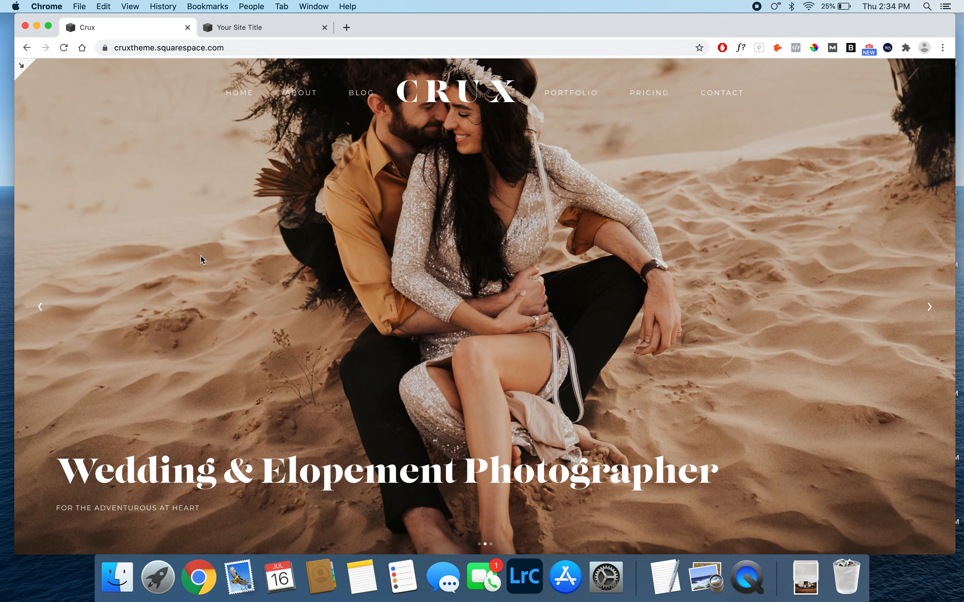
click(262, 29)
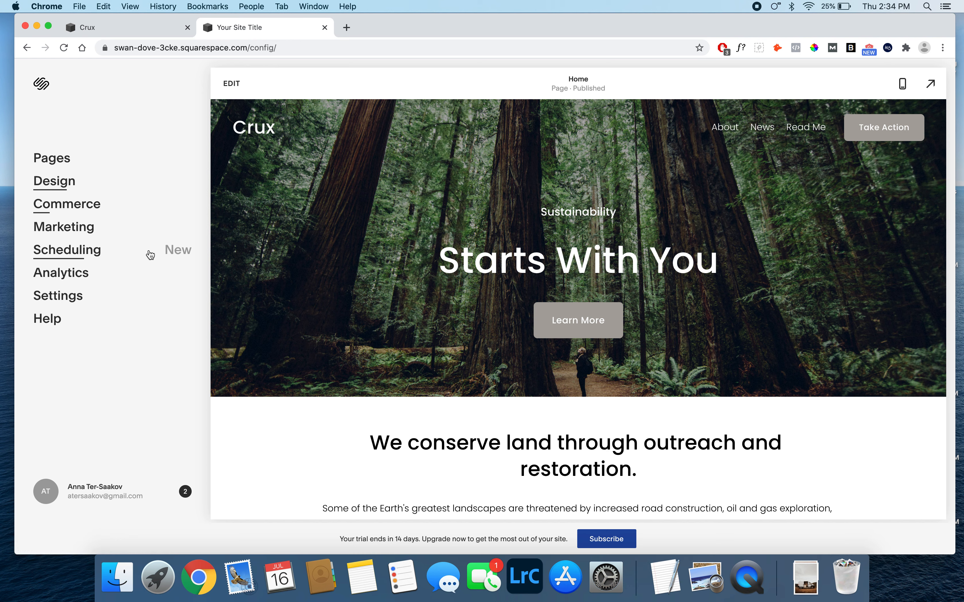
- Delete the About folder and the News and Read Me demo pages from the main navigation
click(58, 165)
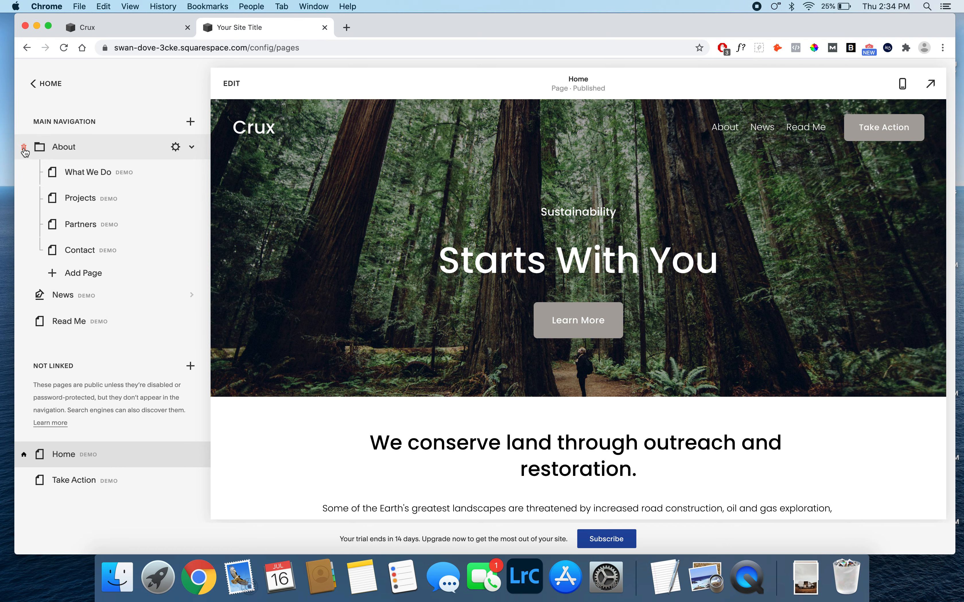
click(24, 151)
click(544, 333)
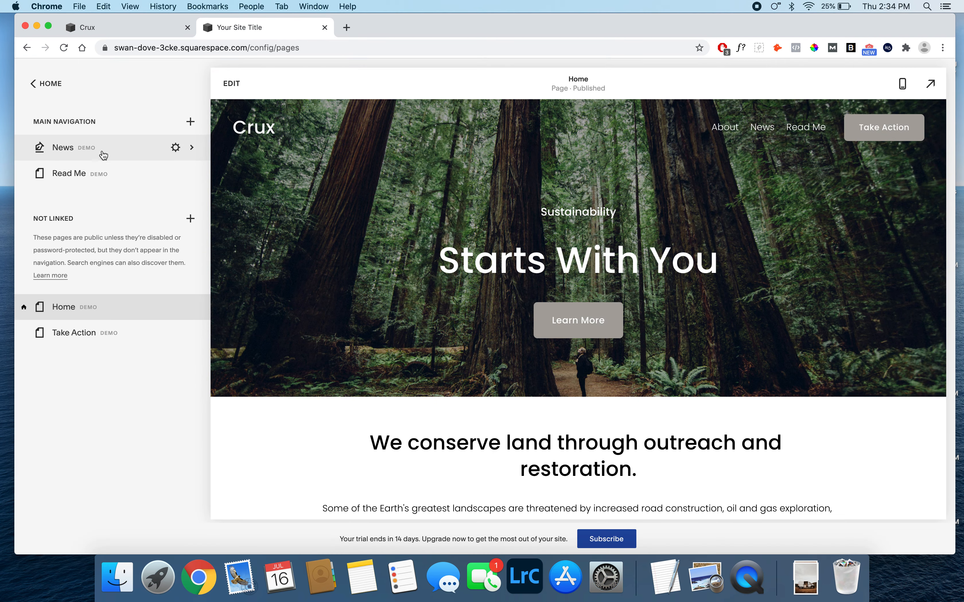
click(23, 147)
click(547, 336)
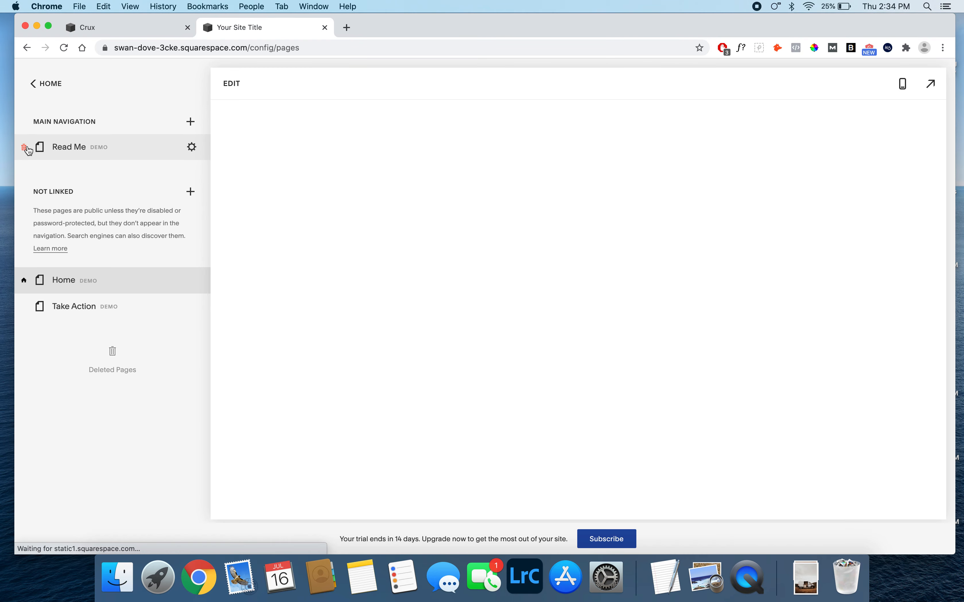
click(24, 147)
click(546, 334)
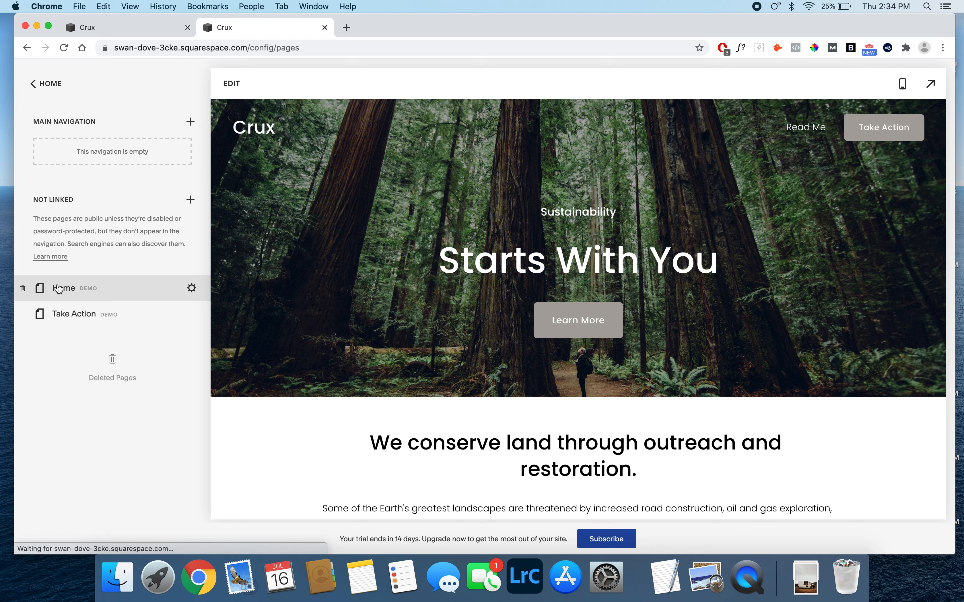
- Try to delete the demo Home page, and remove the unlinked Take Action demo page
click(24, 290)
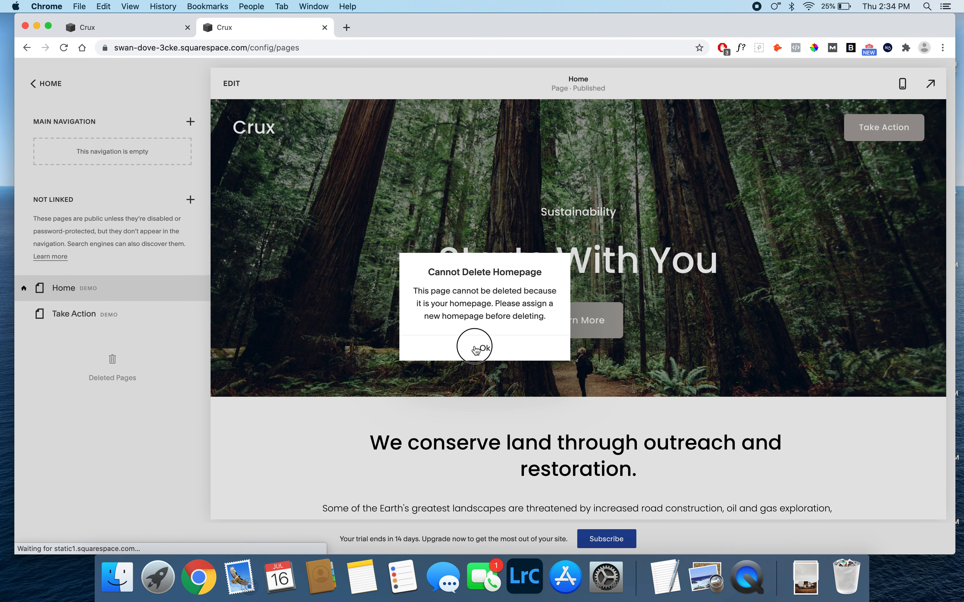
click(475, 349)
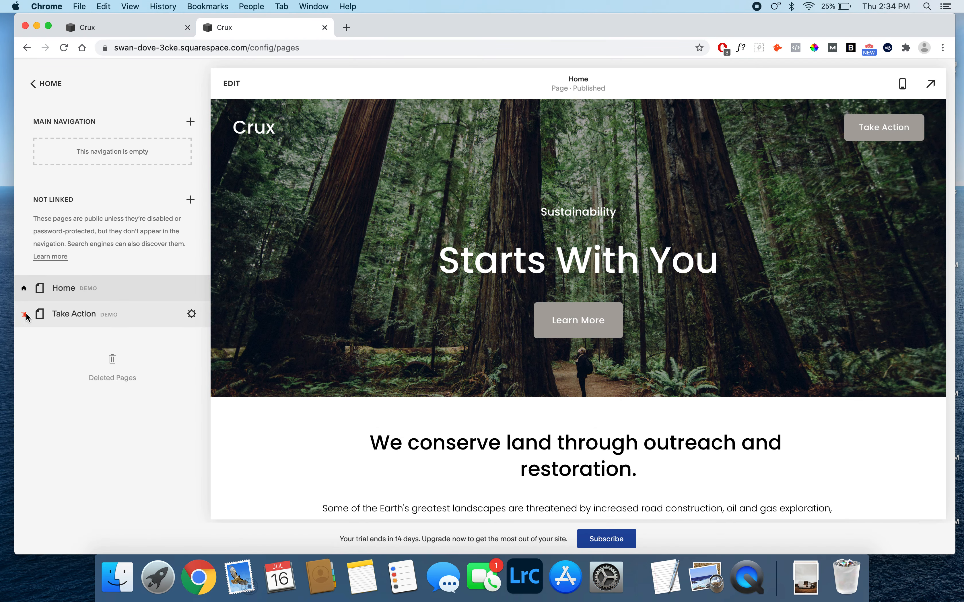
click(25, 315)
click(548, 335)
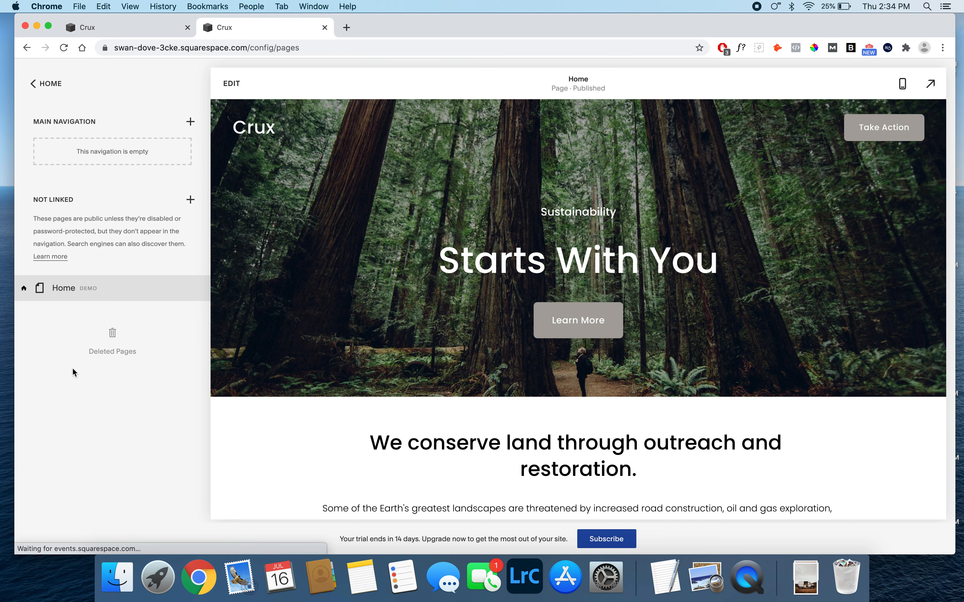
- Switch to Finder and open the 1 Pages reference image from the 7.1 folder in Crux Tutorials on the Desktop
click(117, 578)
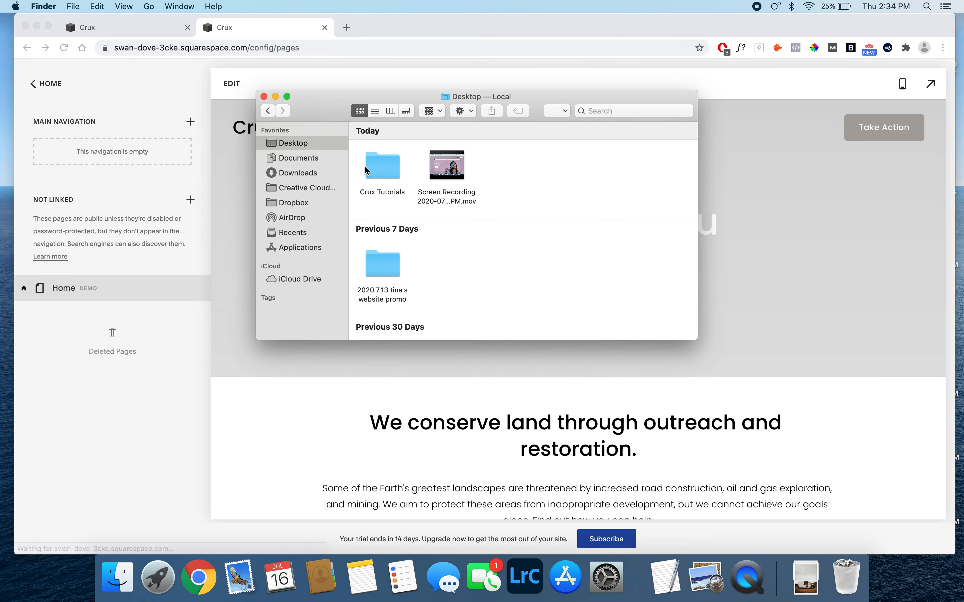
double_click(379, 169)
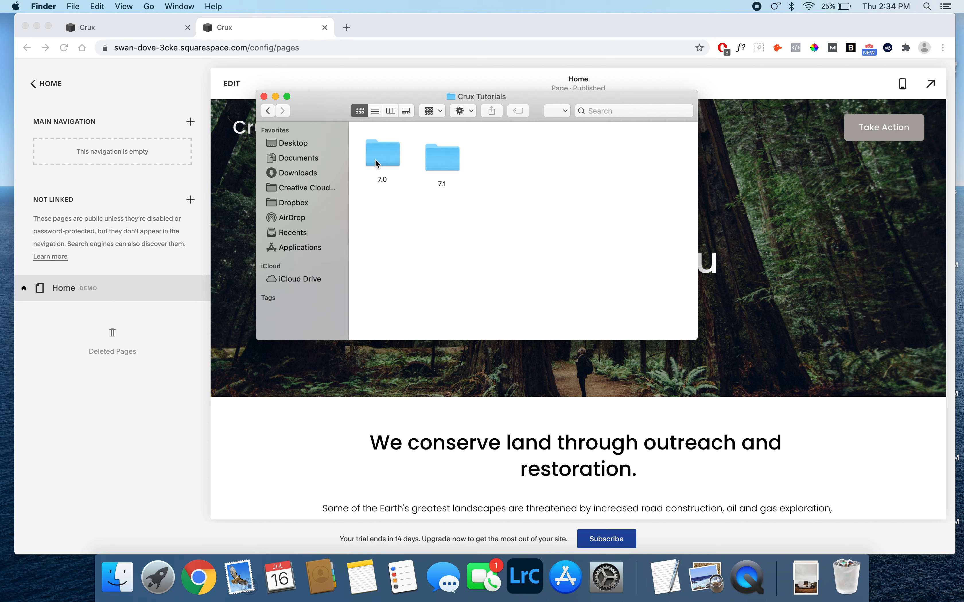
click(442, 154)
click(507, 161)
click(443, 151)
double_click(443, 151)
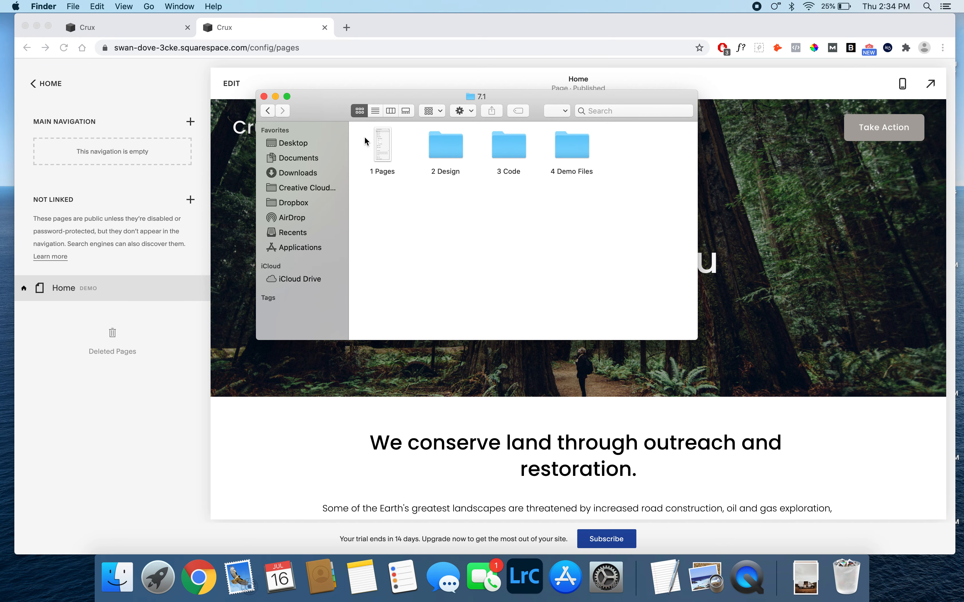
double_click(383, 153)
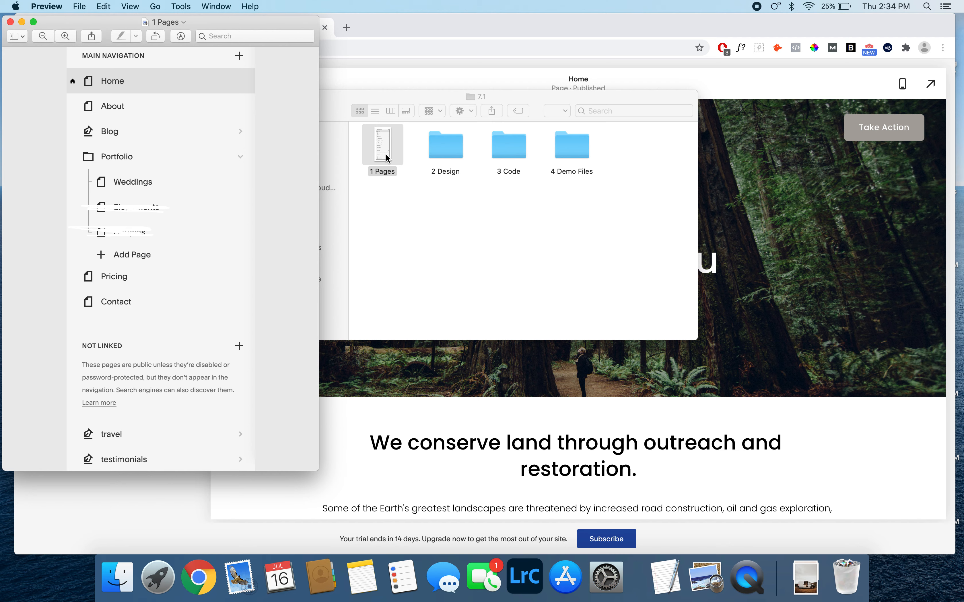
- Arrange the 1 Pages image and the narrowed Chrome window side by side so both page lists are visible
drag(238, 23, 185, 20)
click(324, 23)
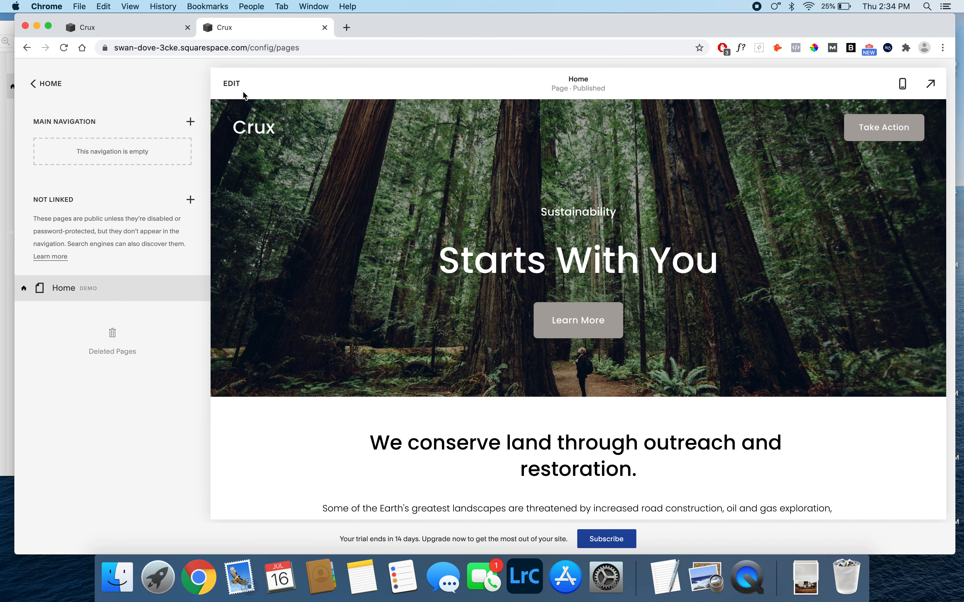
drag(18, 247, 205, 239)
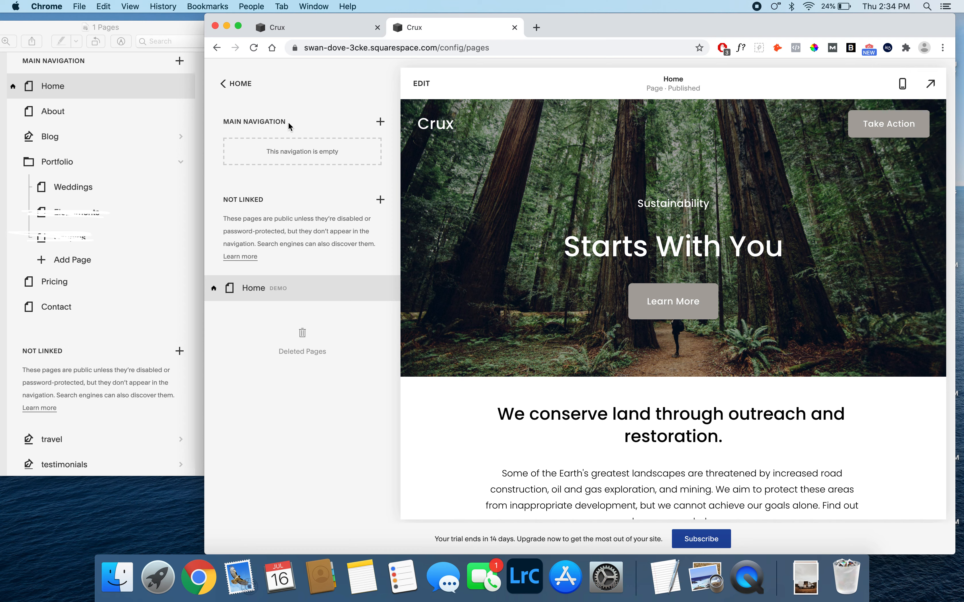
- Add a blank page named Home to the main navigation
click(380, 124)
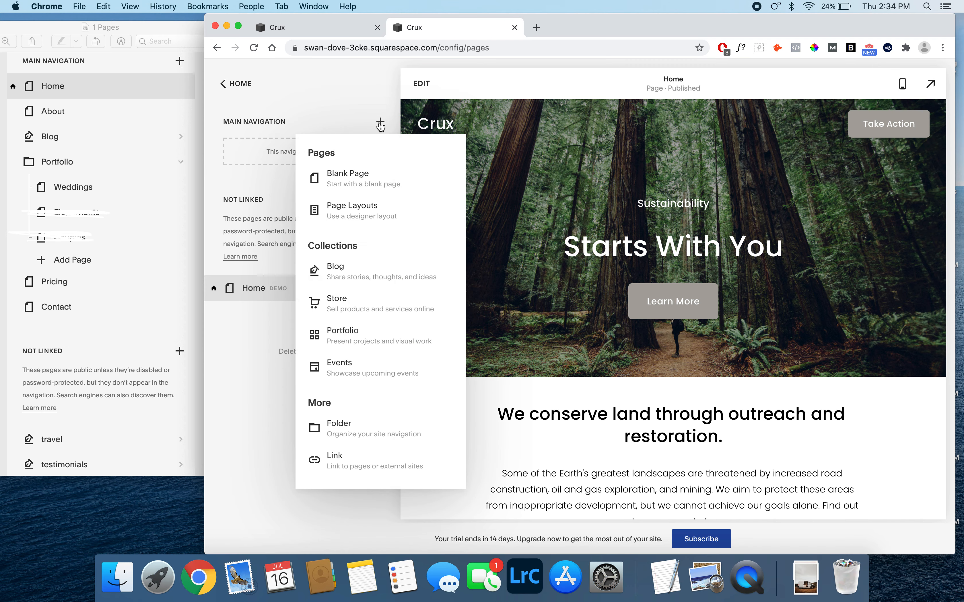
click(345, 178)
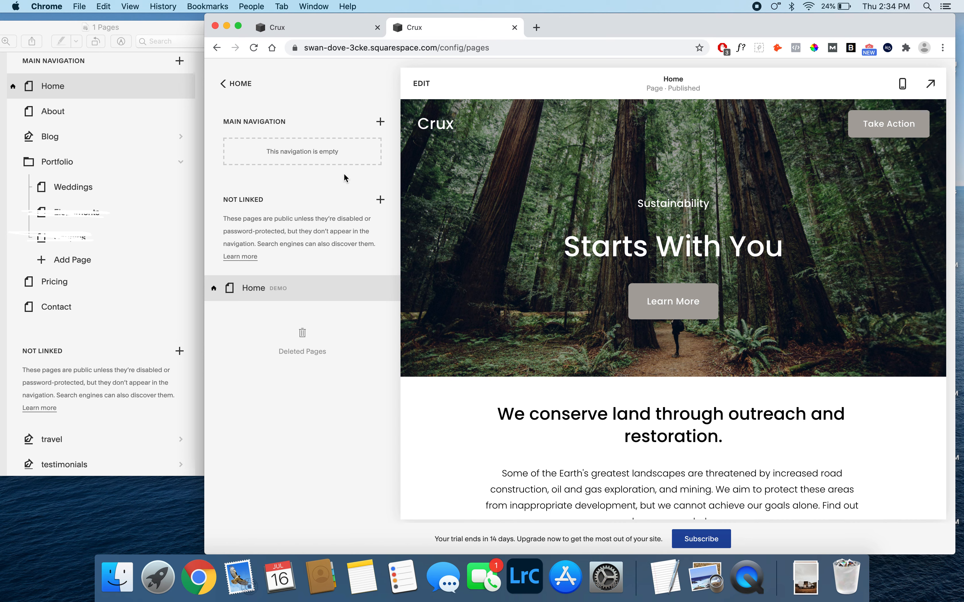
text(Home)
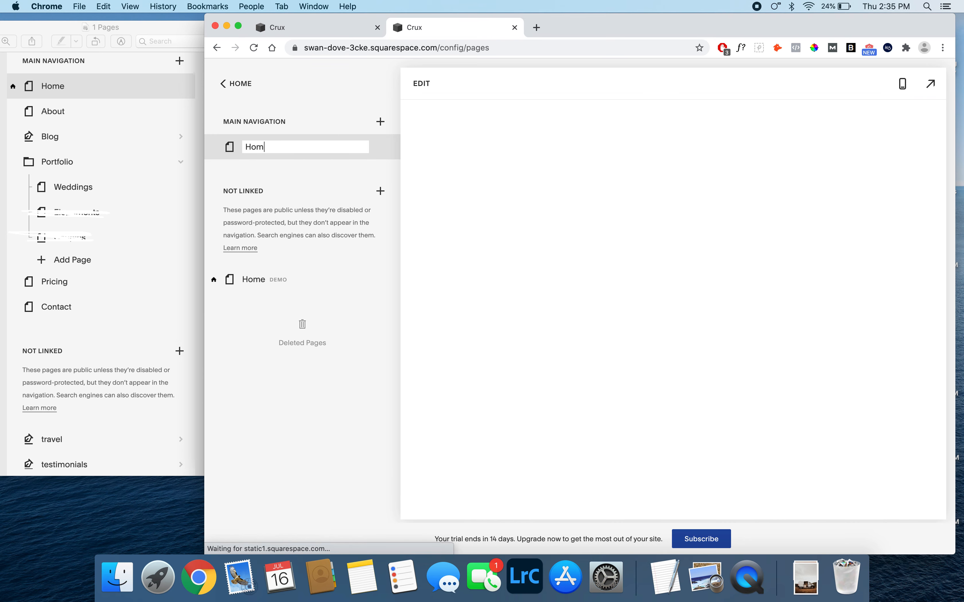
key(Return)
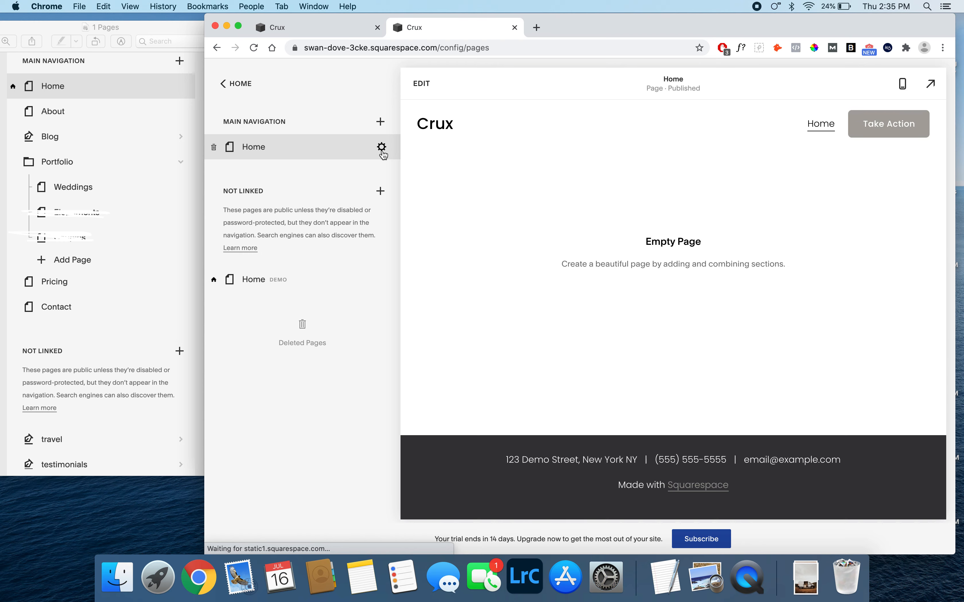
- Set the new Home page as the site's homepage and close its page settings
click(381, 148)
scroll(604, 327, down, 3)
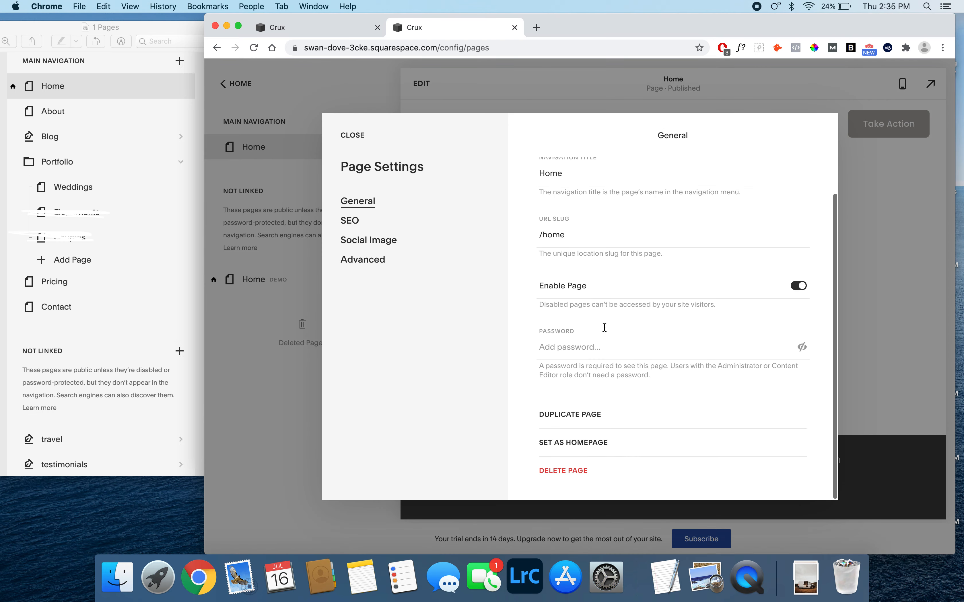
click(573, 443)
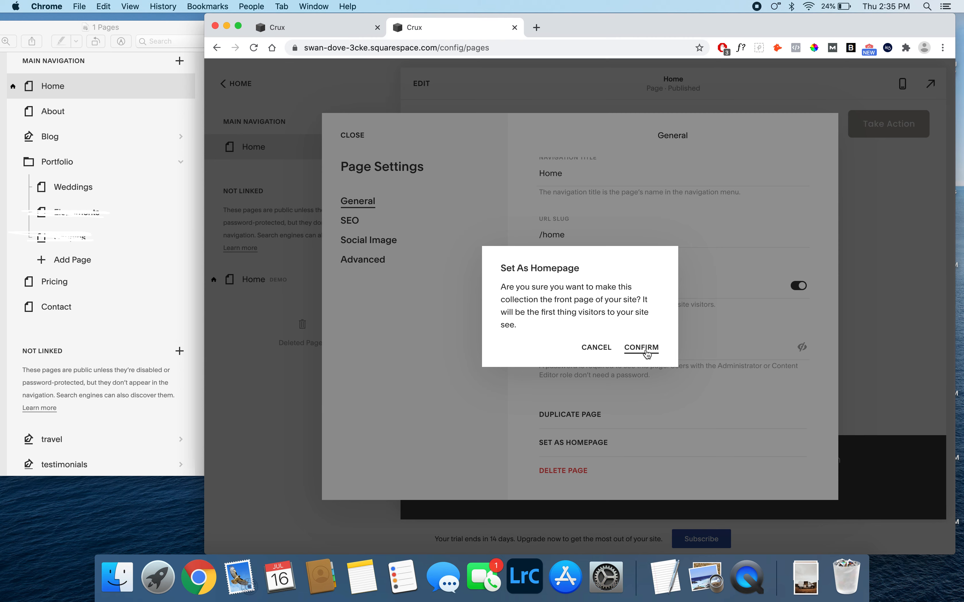
click(646, 351)
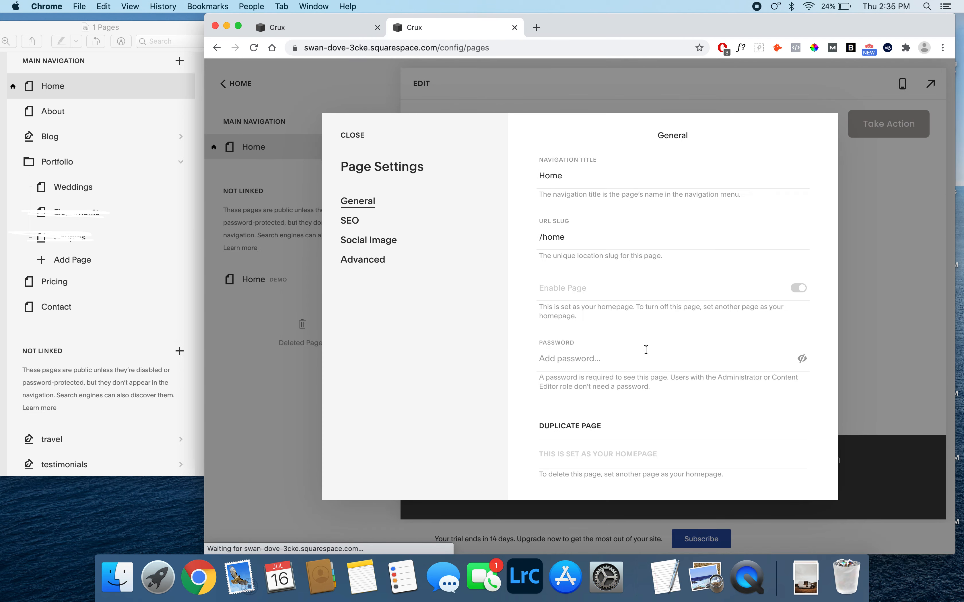
click(352, 136)
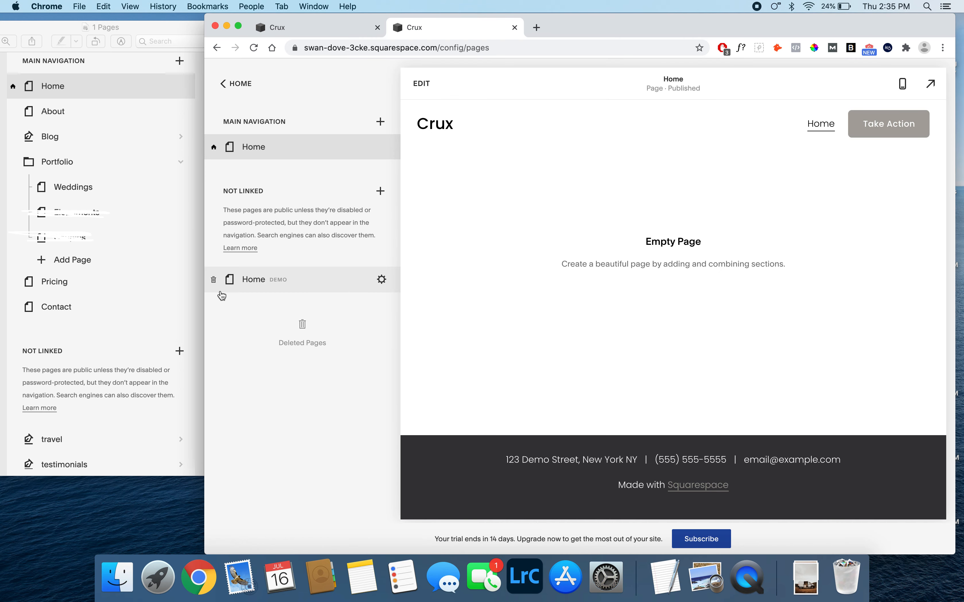
- Remove the demo Home page from the unlinked pages and confirm its removal
click(215, 284)
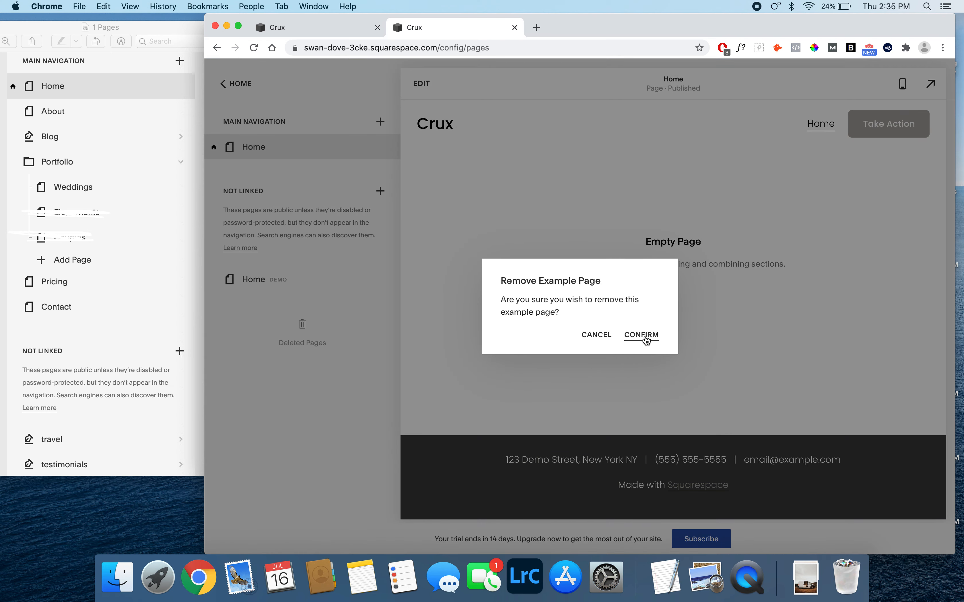
click(646, 338)
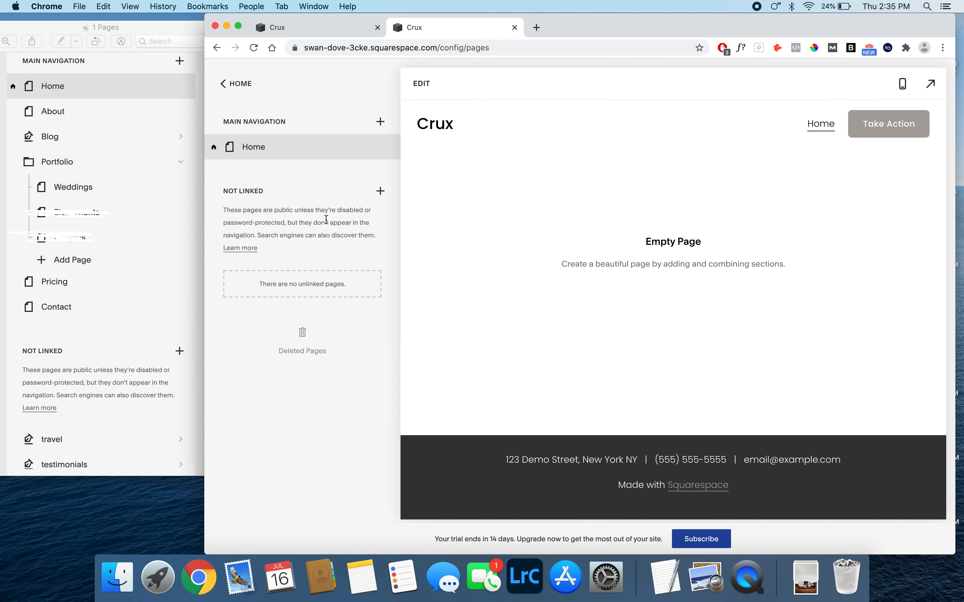
- Add a blank page named About to the main navigation and place it below Home
click(381, 125)
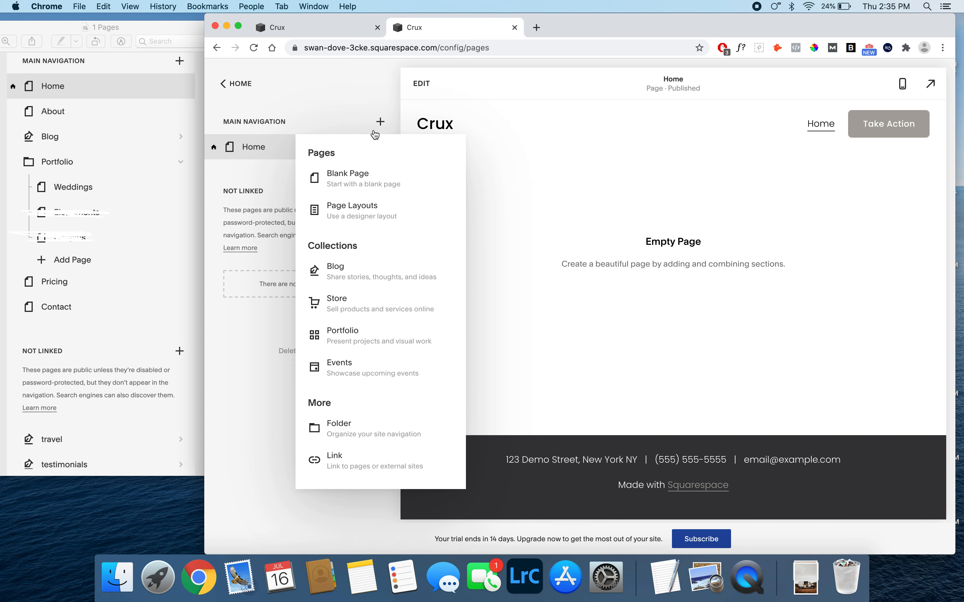
click(347, 180)
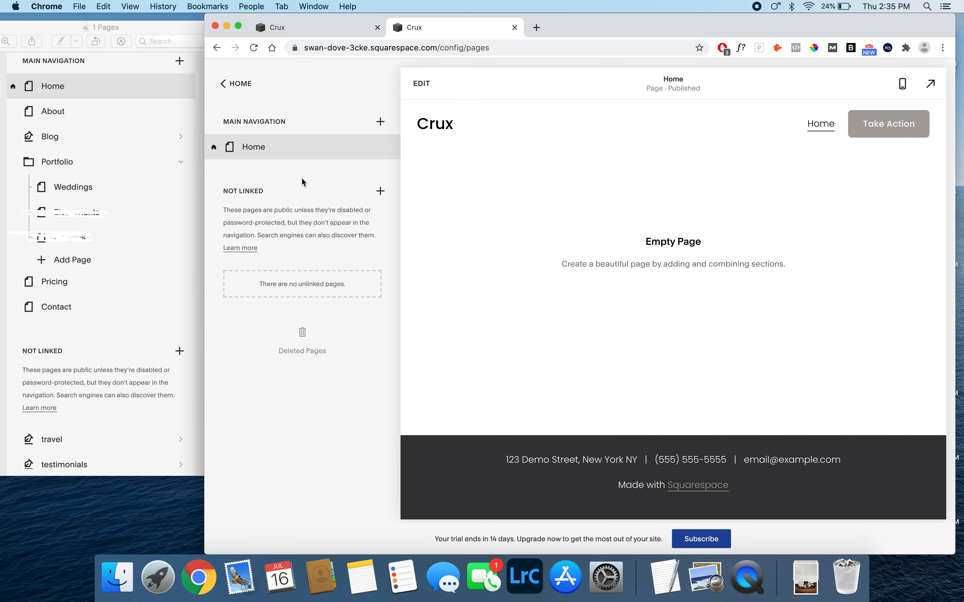
text(About)
key(Return)
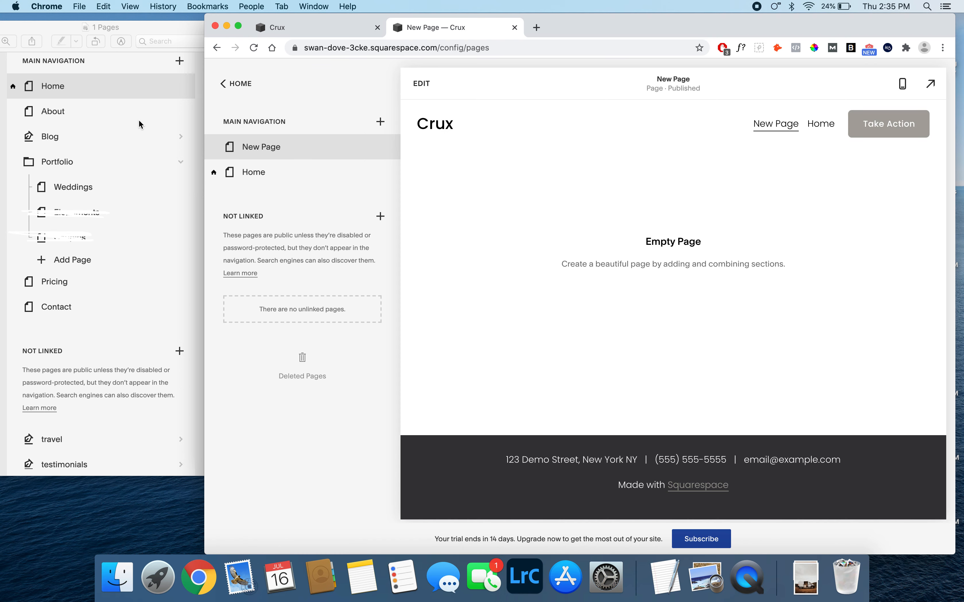
click(280, 154)
drag(280, 154, 275, 181)
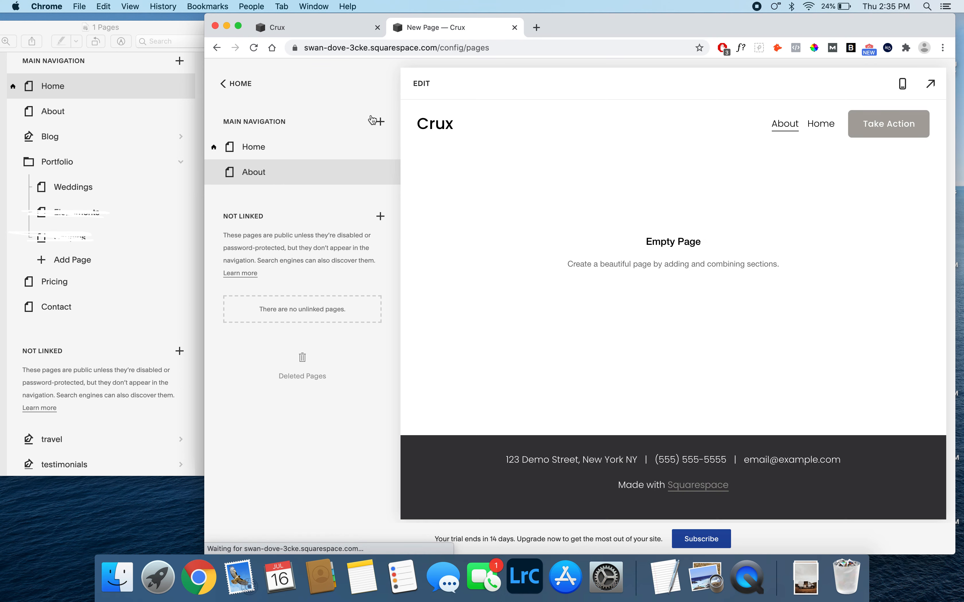
- Add a blog page with the Blog 4 layout to the main navigation and name it Blog
click(379, 122)
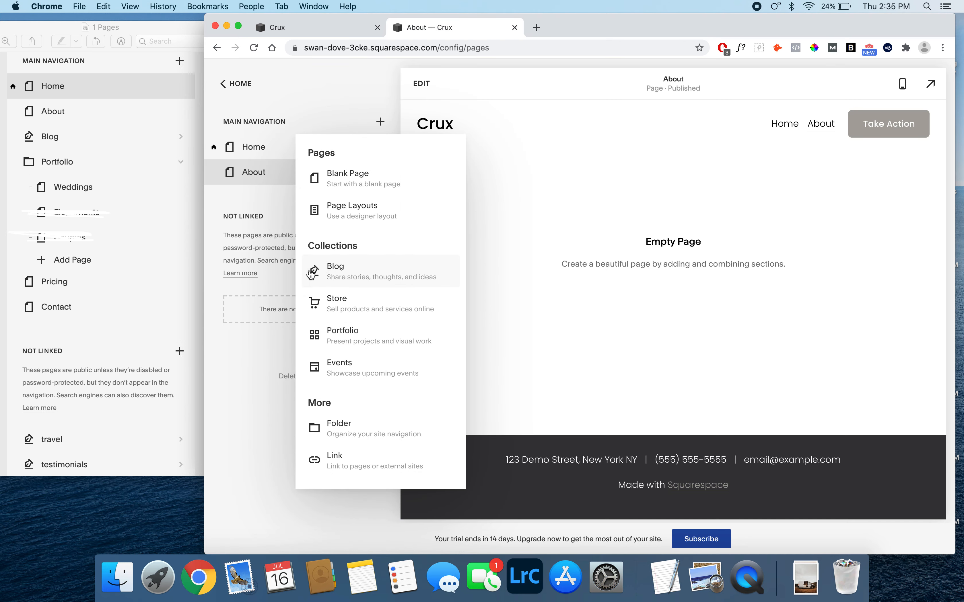
click(348, 273)
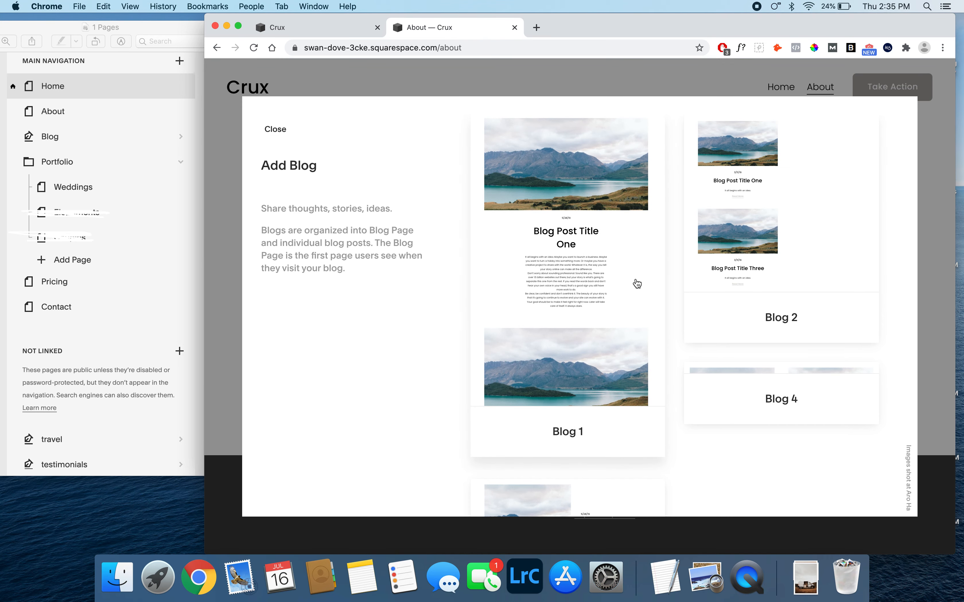
scroll(637, 282, down, 3)
scroll(637, 283, down, 3)
scroll(637, 284, up, 5)
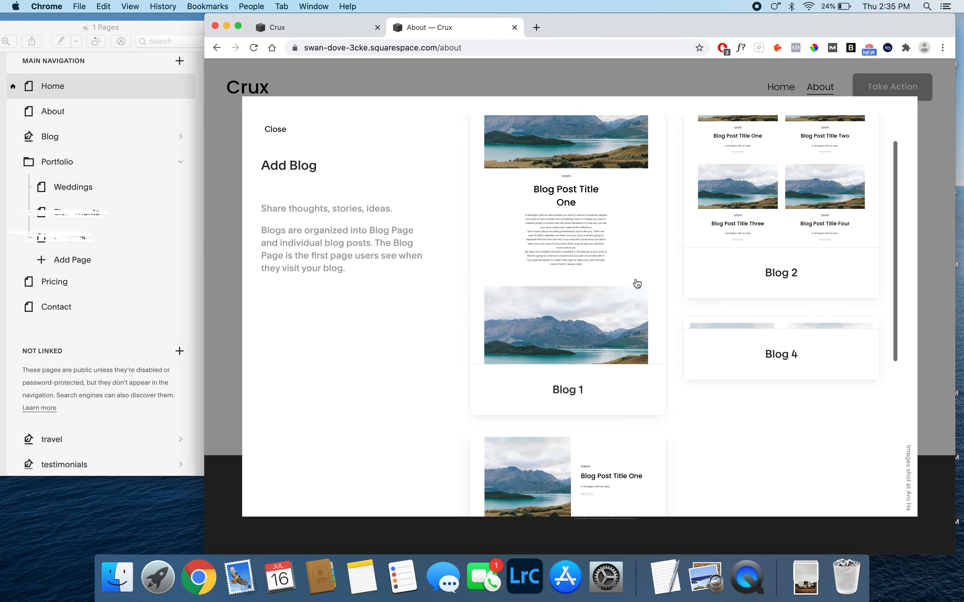
scroll(637, 283, down, 5)
scroll(637, 283, up, 5)
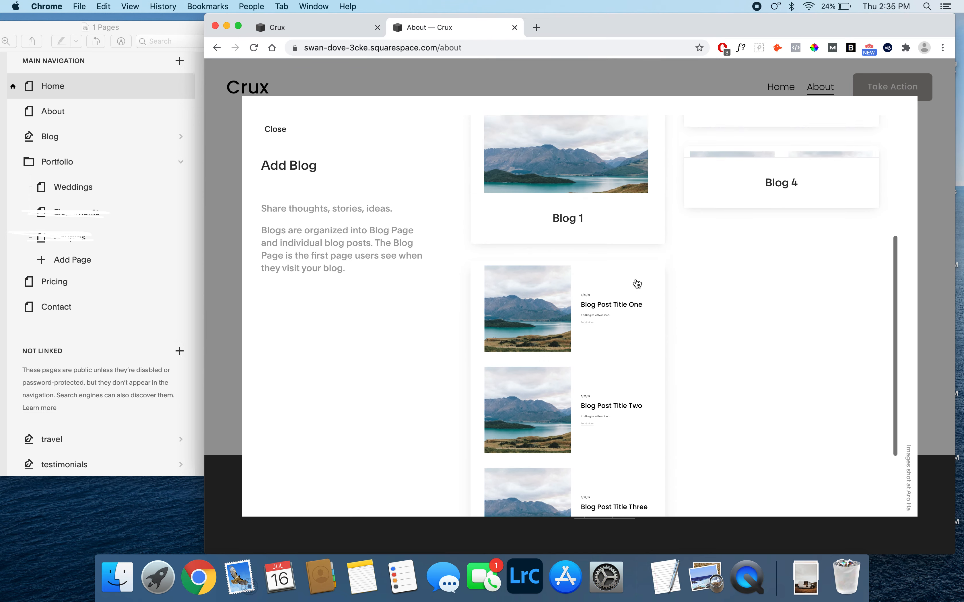
click(738, 333)
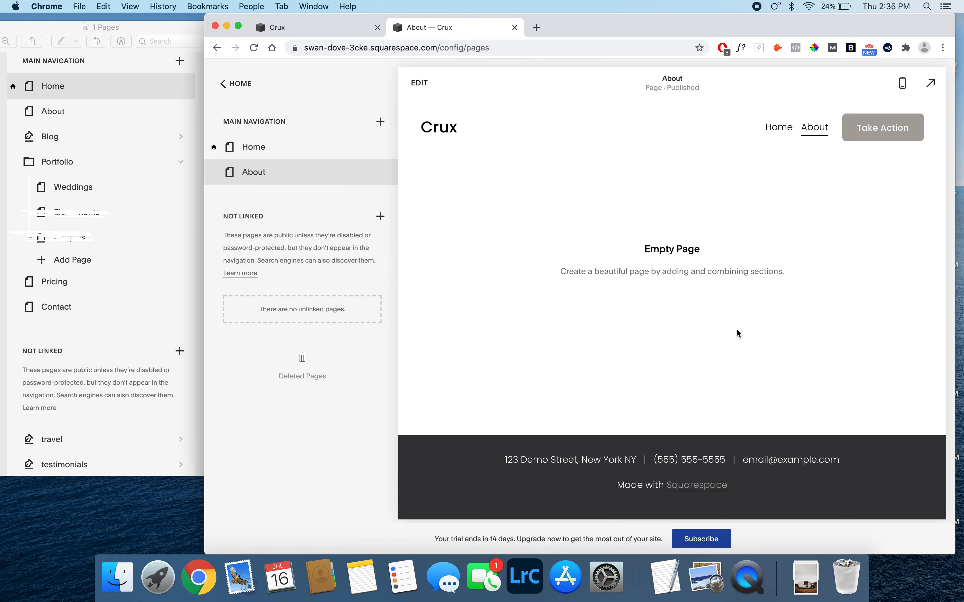
click(287, 151)
key(BackSpace)
key(BackSpace)
key(Return)
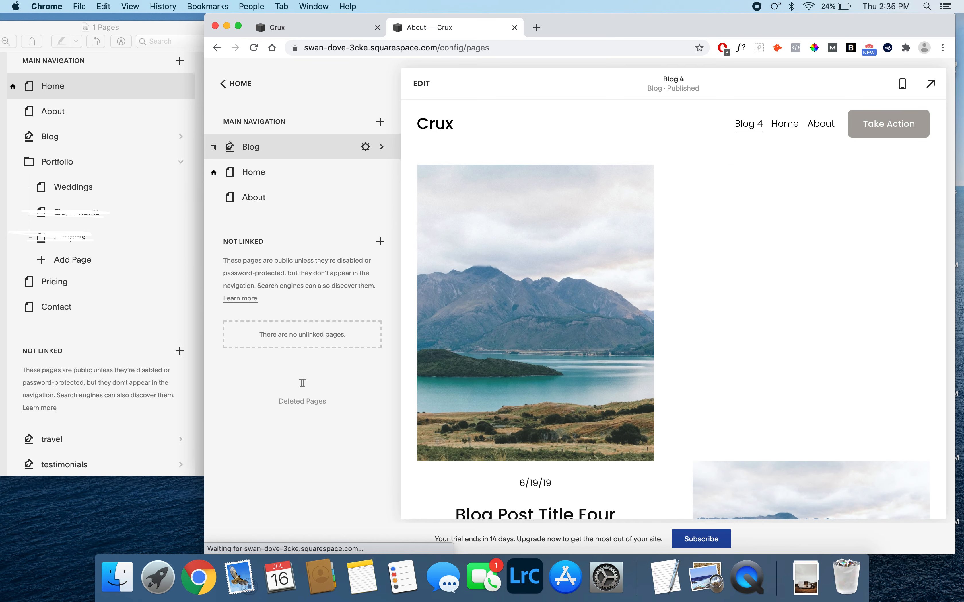
- Move the Blog page below About in the main navigation
click(289, 144)
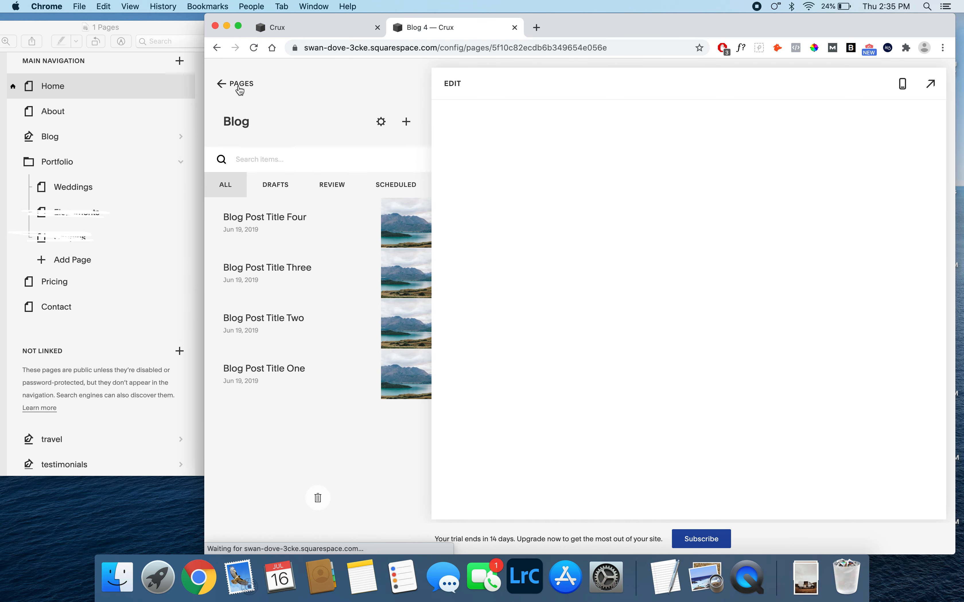
click(240, 91)
drag(242, 146, 261, 200)
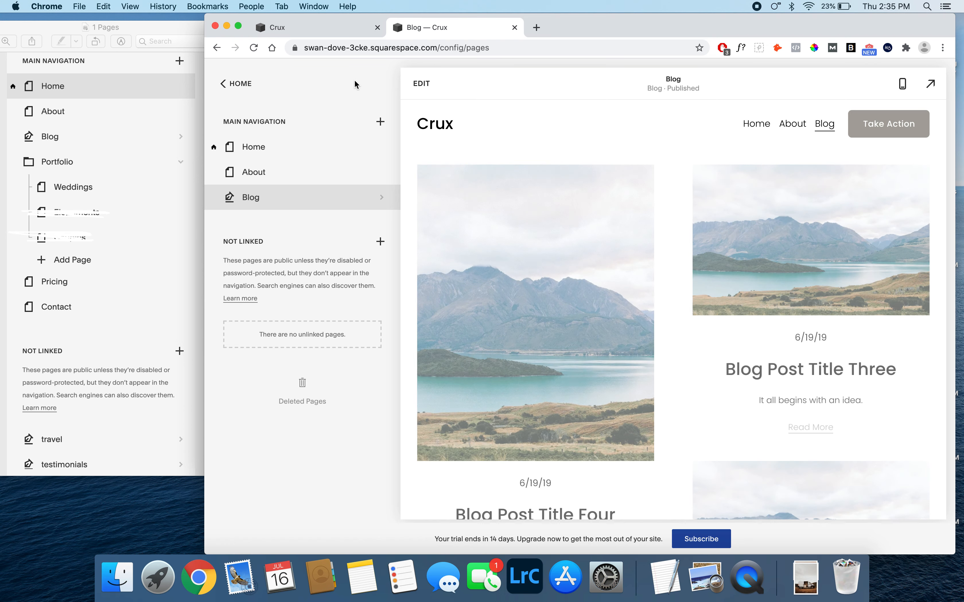
- Add a folder named Portfolio to the main navigation and place it below Blog
click(381, 122)
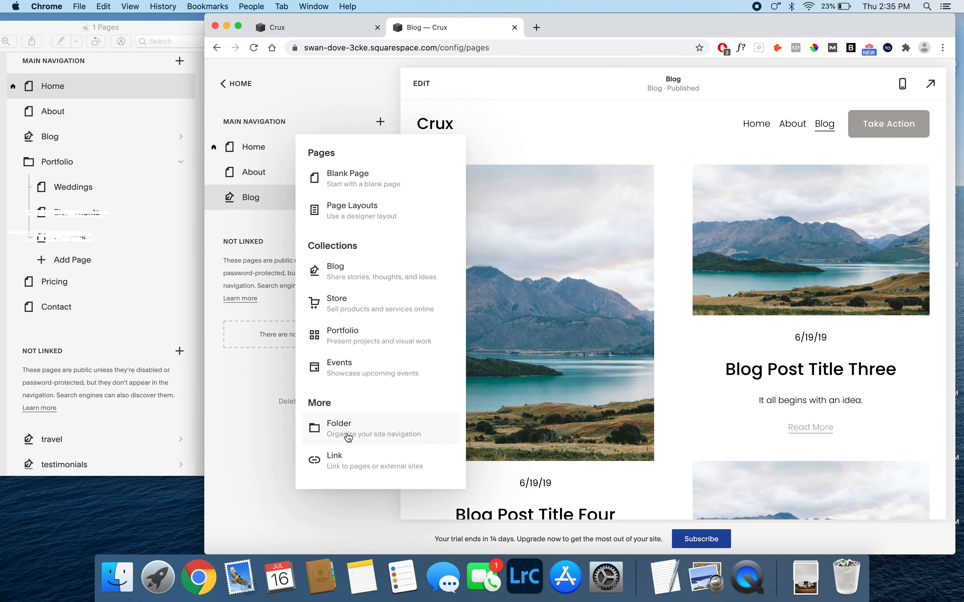
click(341, 430)
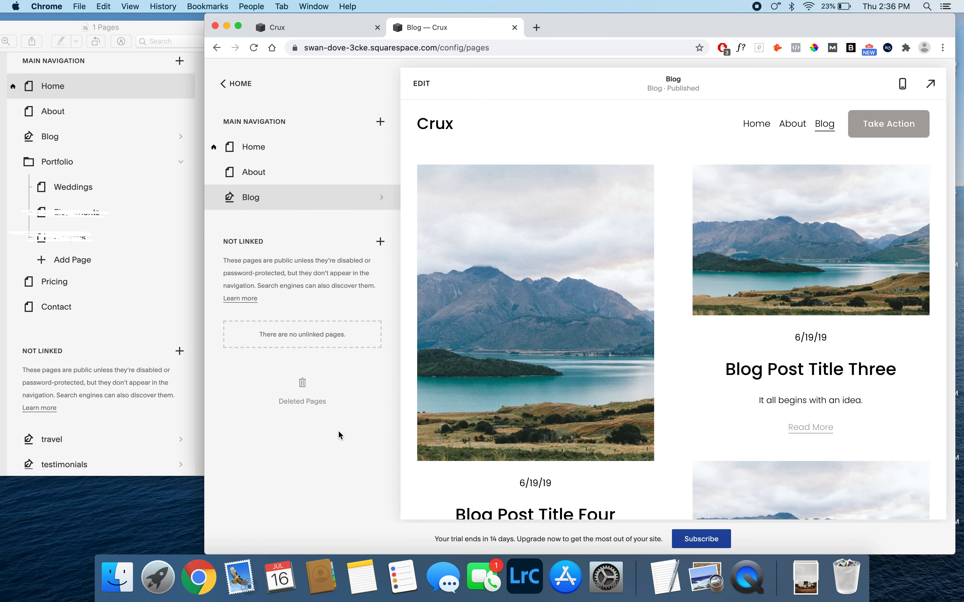
text(Portfolio)
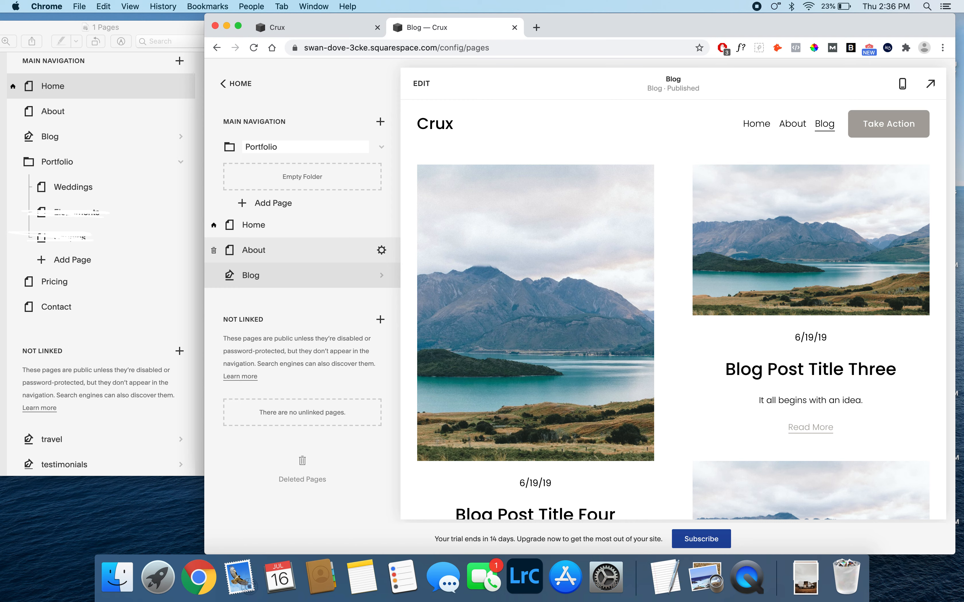
key(Return)
drag(285, 147, 281, 267)
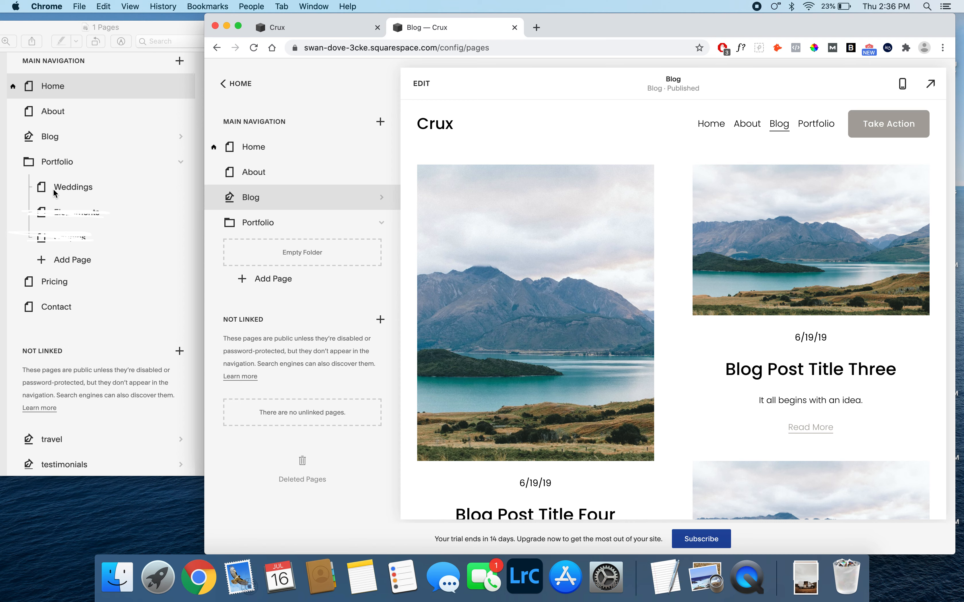
- Add a blank page named Weddings inside the Portfolio folder
click(271, 284)
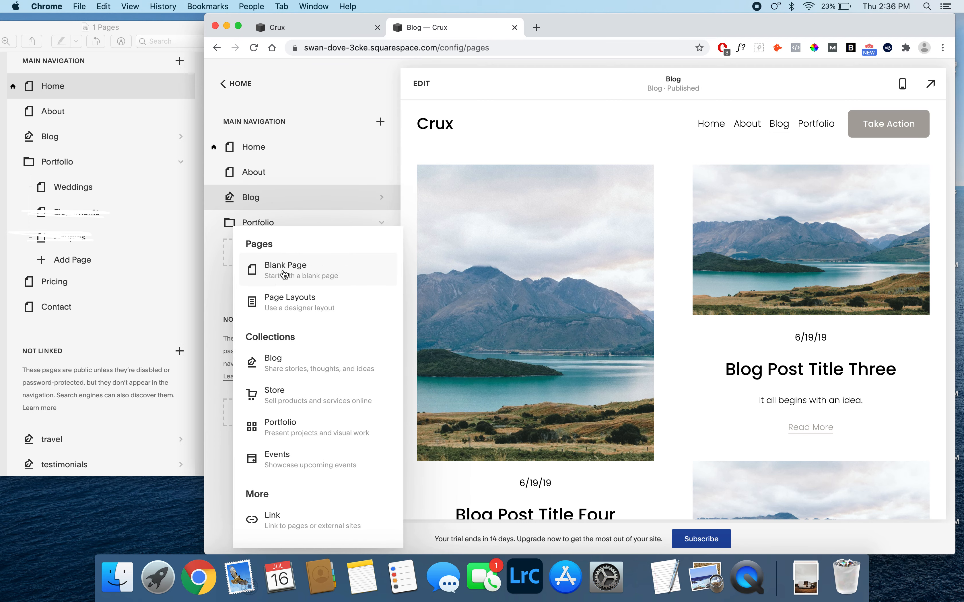
click(286, 274)
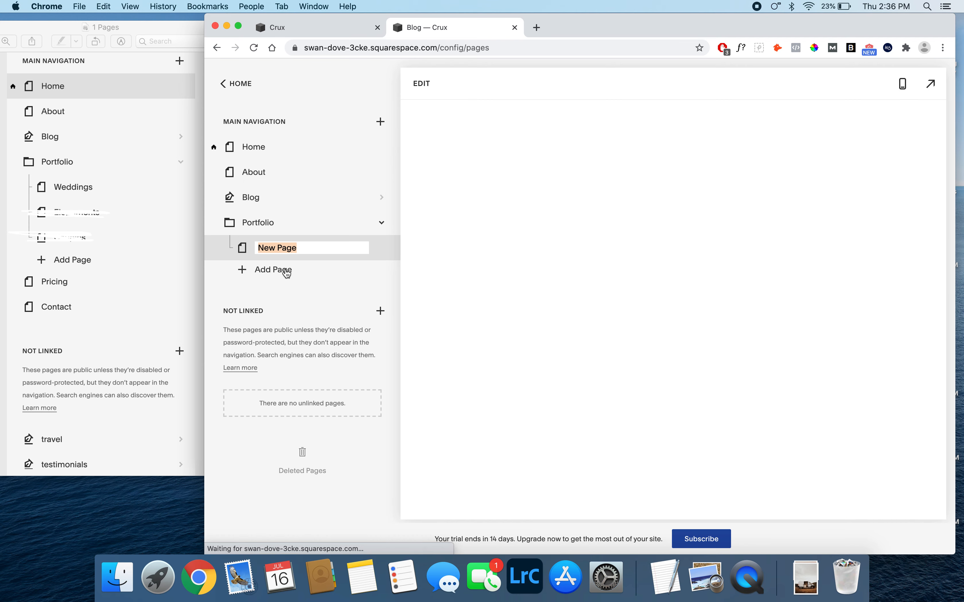
text(Wedding)
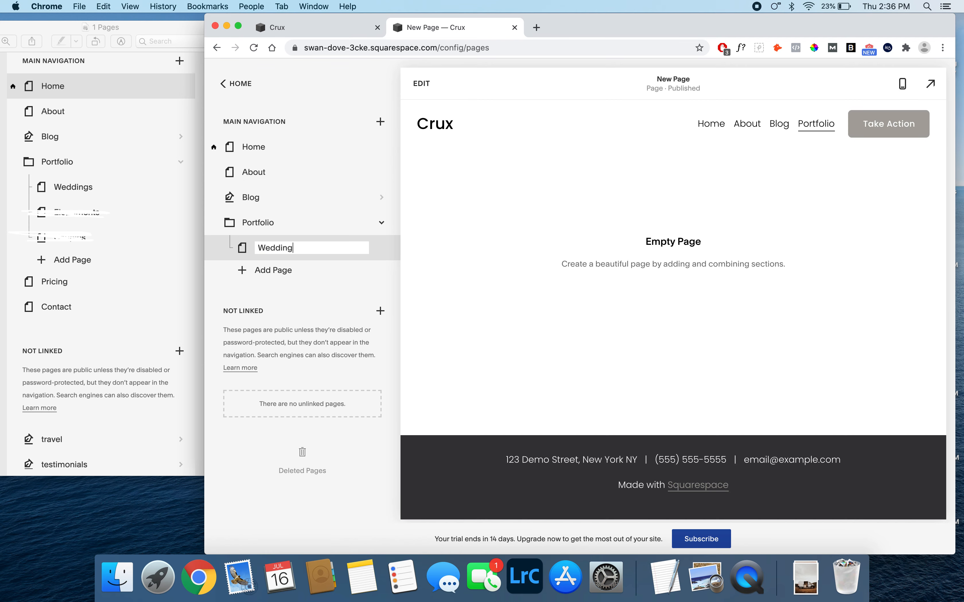
text(s)
key(Return)
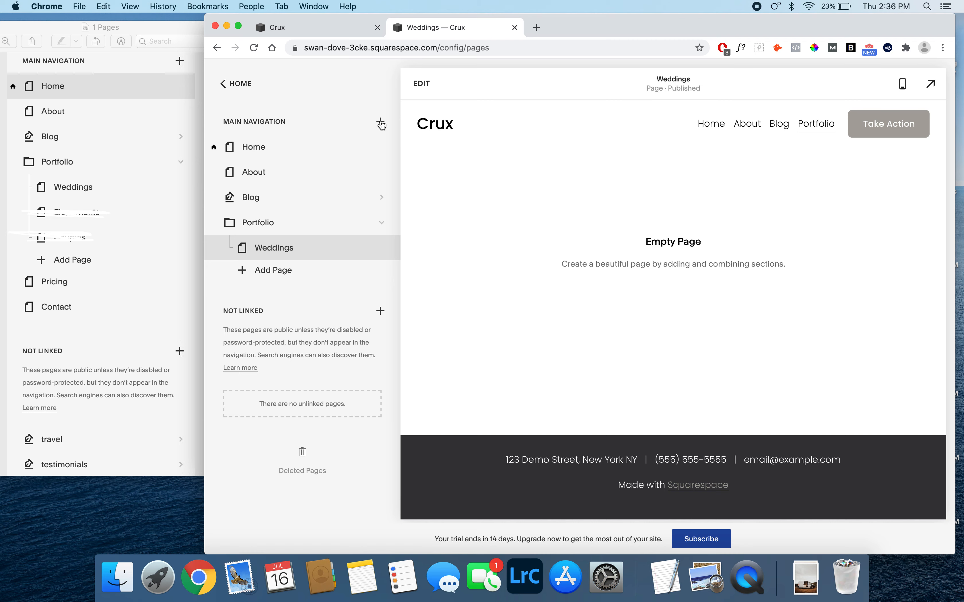
- Add a blank page named Pricing to the main navigation
click(380, 122)
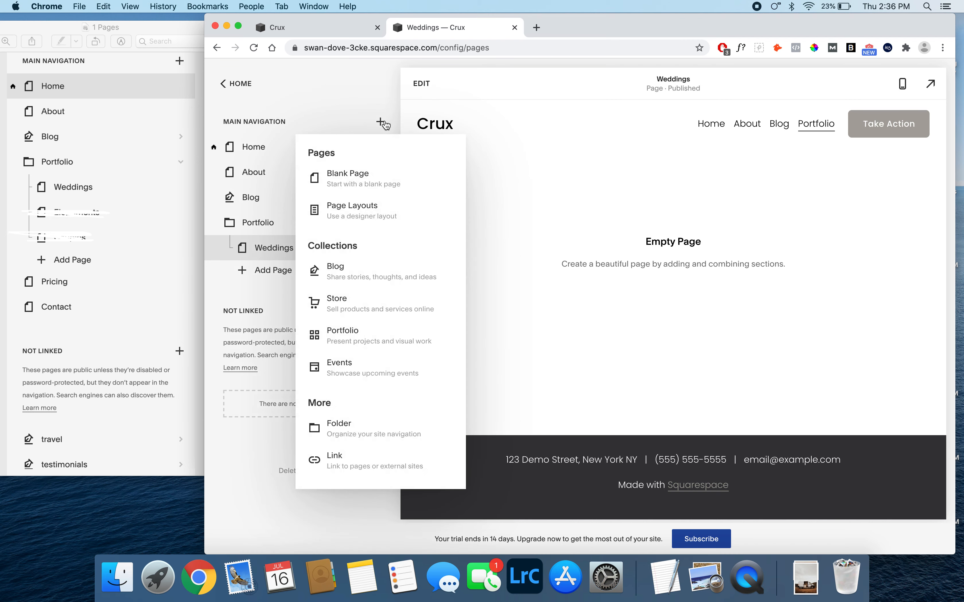
click(356, 180)
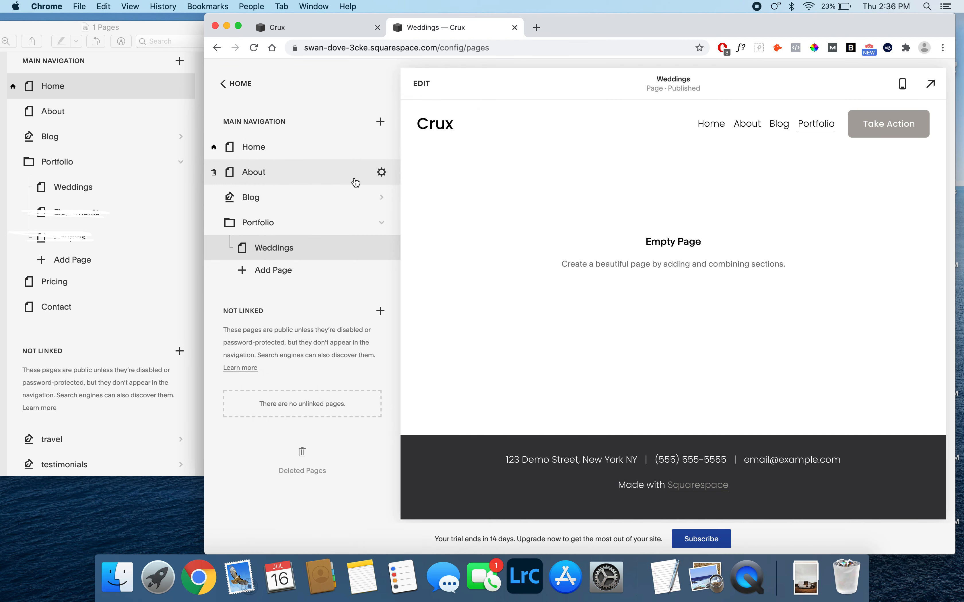
text(P)
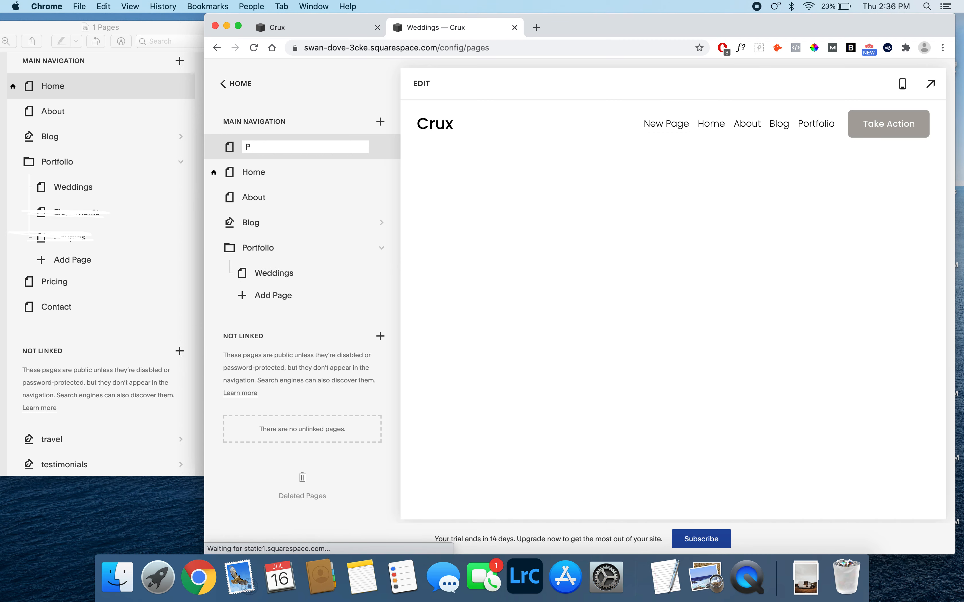
text(ricing)
key(Return)
- Add a blank page named Contact, and arrange Pricing and Contact in that order below the Portfolio folder
click(380, 122)
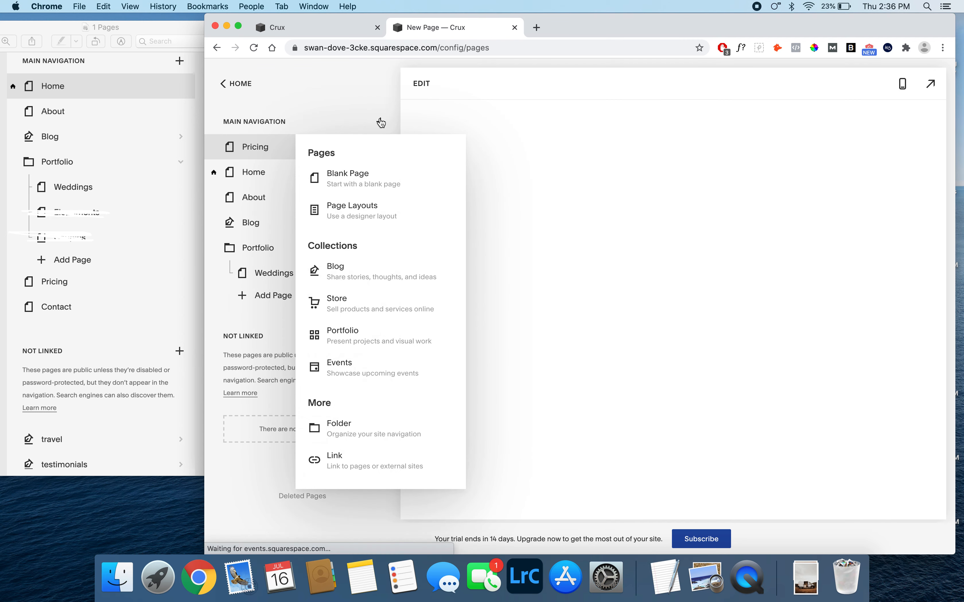
click(338, 186)
text(C)
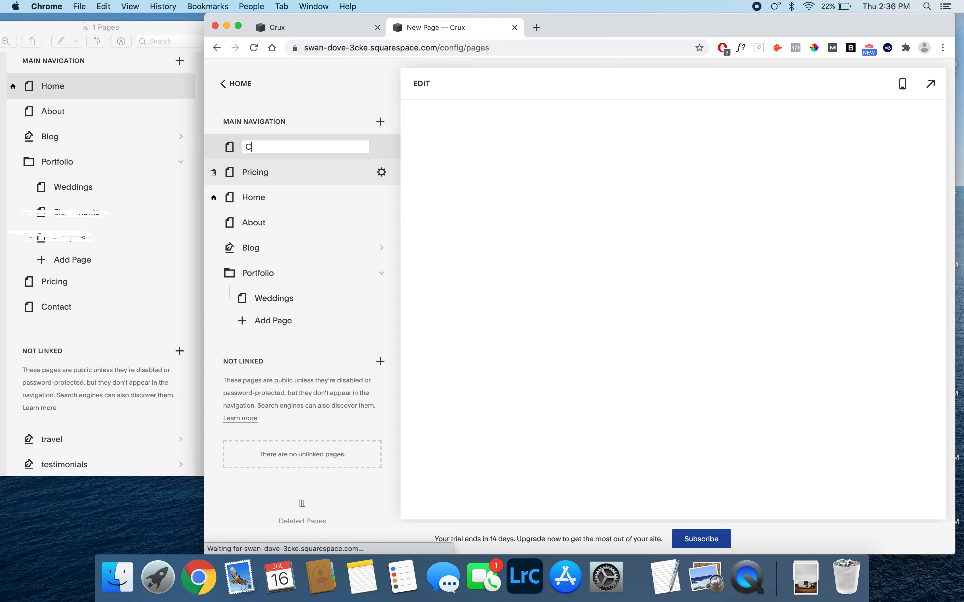
text(ontact)
key(Return)
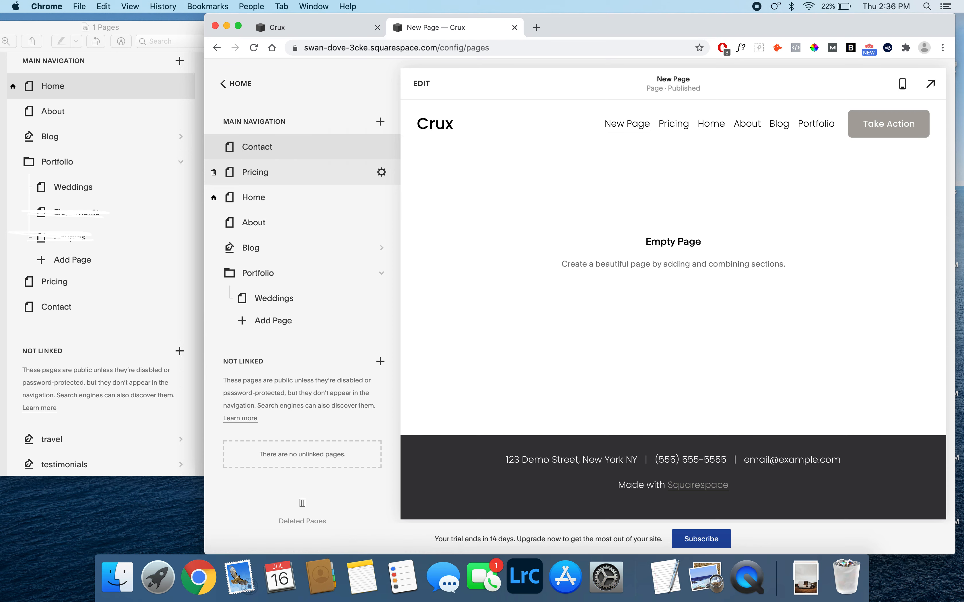
drag(290, 164, 284, 331)
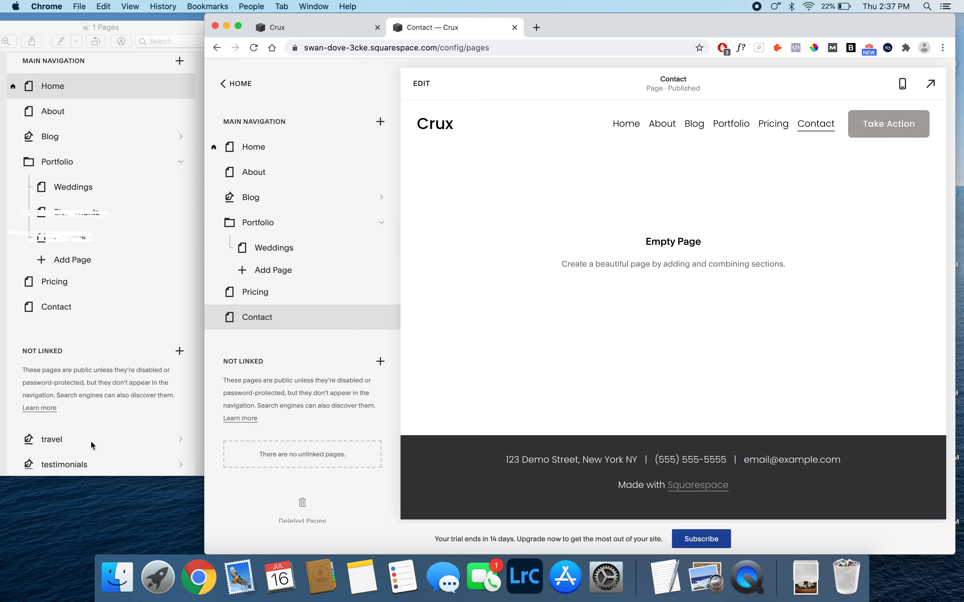
- Add a blog page with the Blog 3 layout to the unlinked pages and name it travel
click(380, 361)
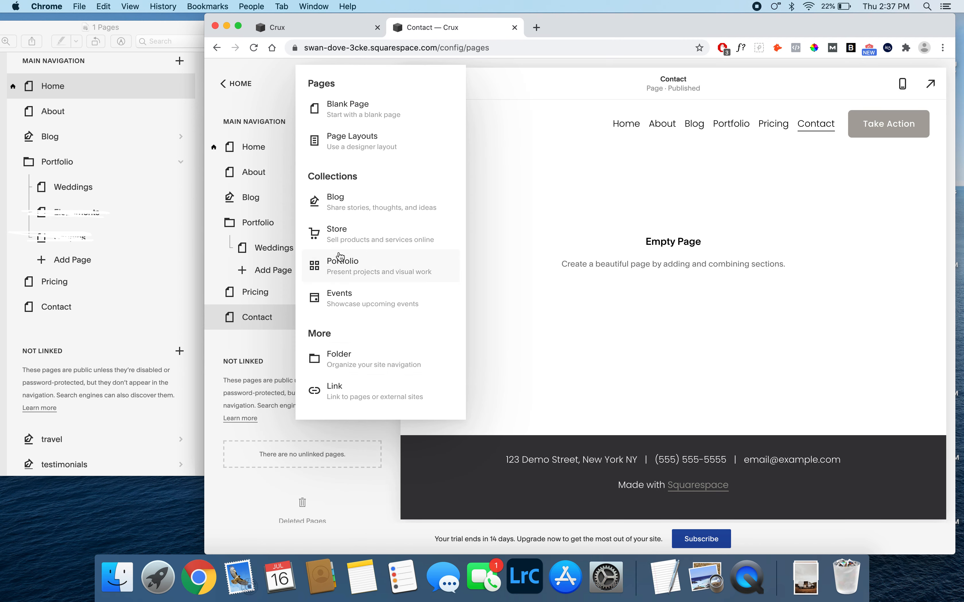
click(361, 205)
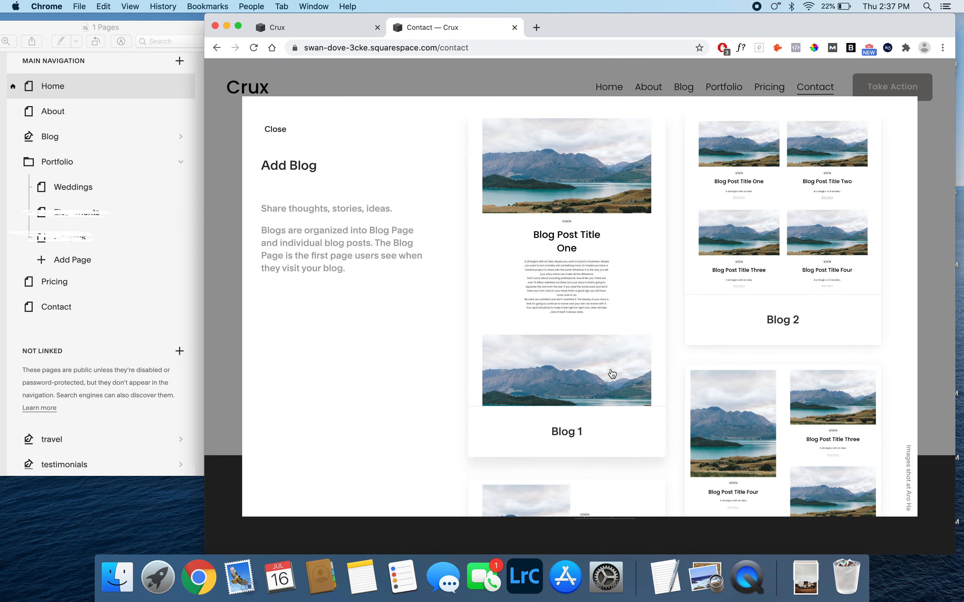
scroll(612, 374, down, 10)
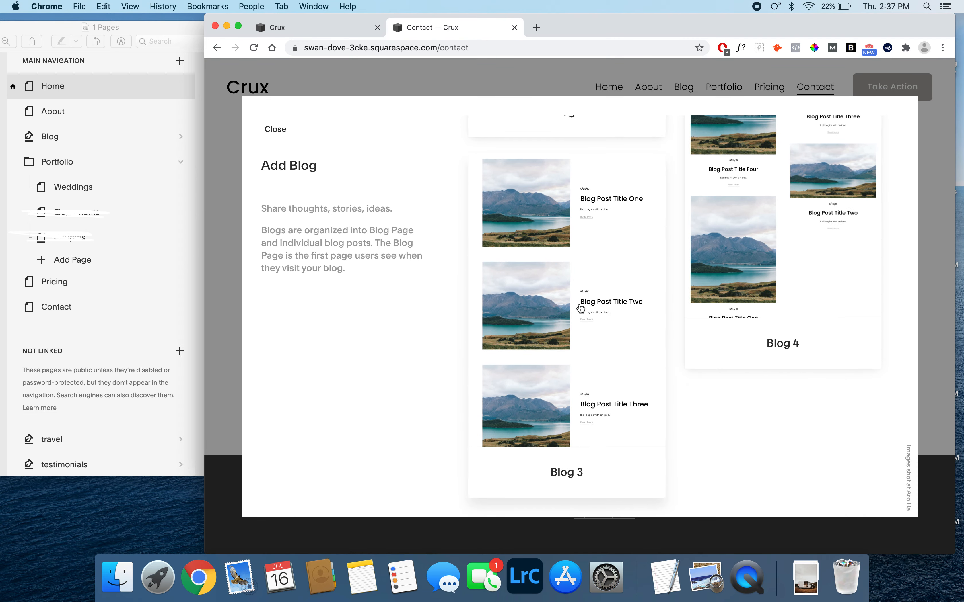
key(Escape)
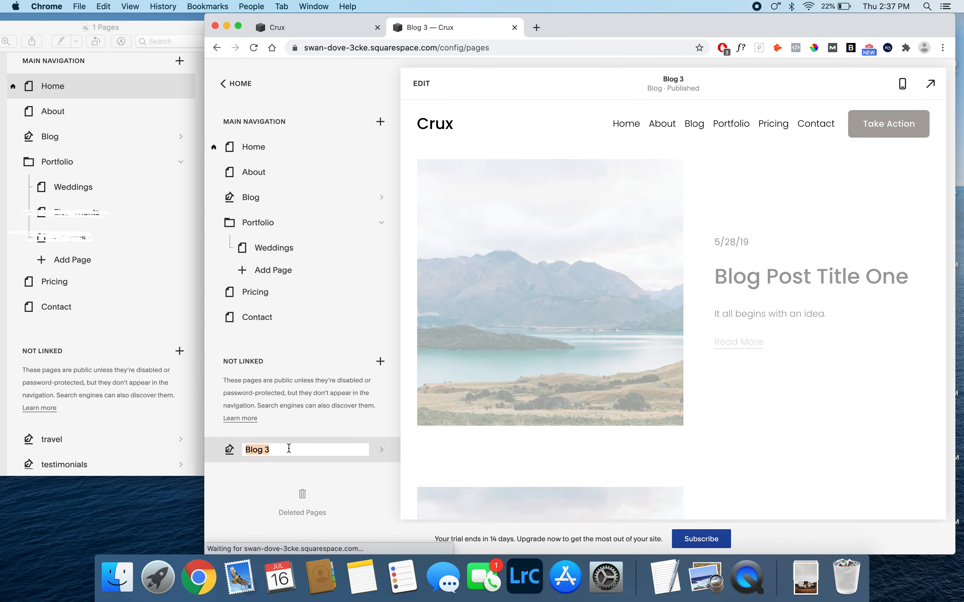
text(travel)
key(Return)
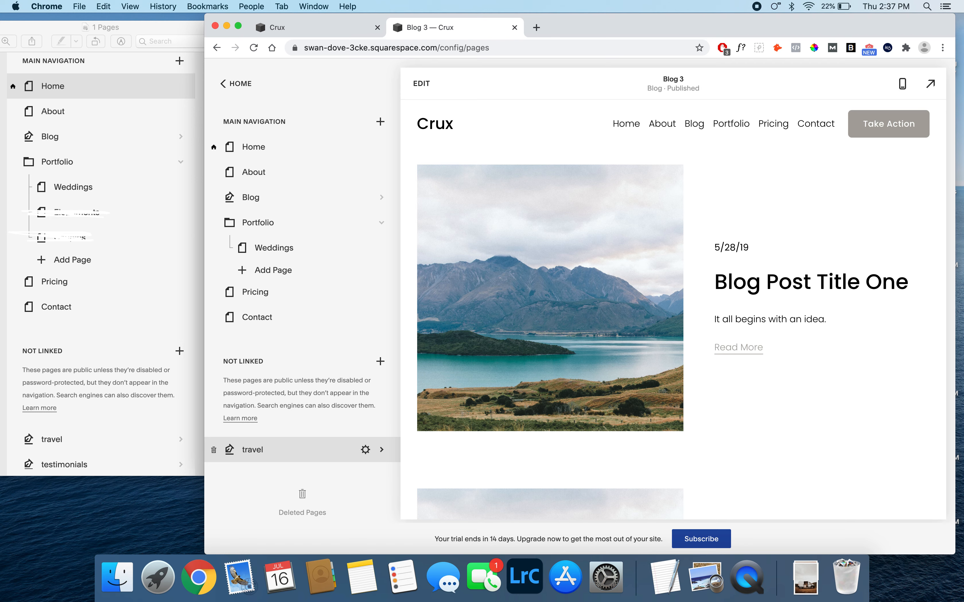
click(380, 362)
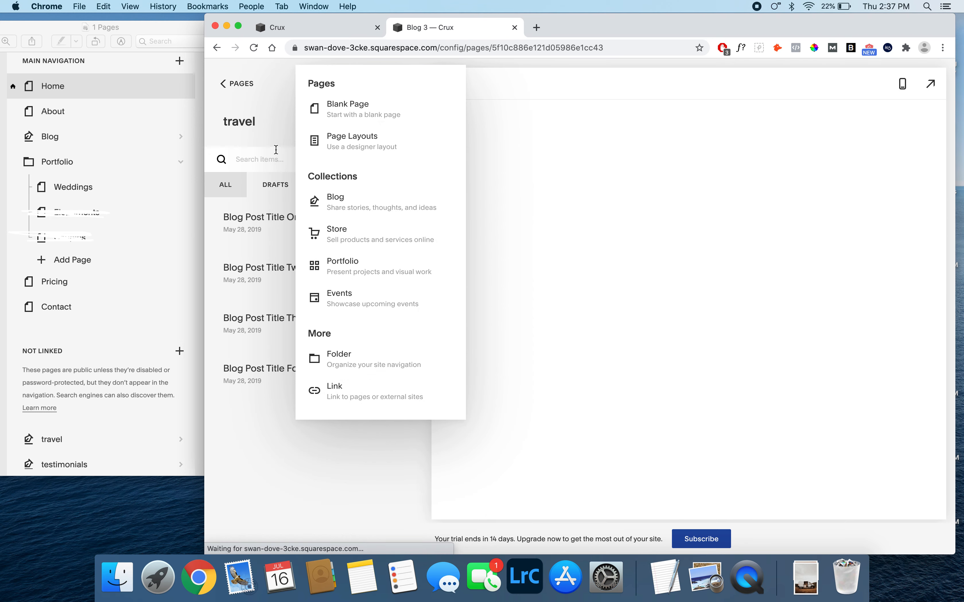
click(331, 207)
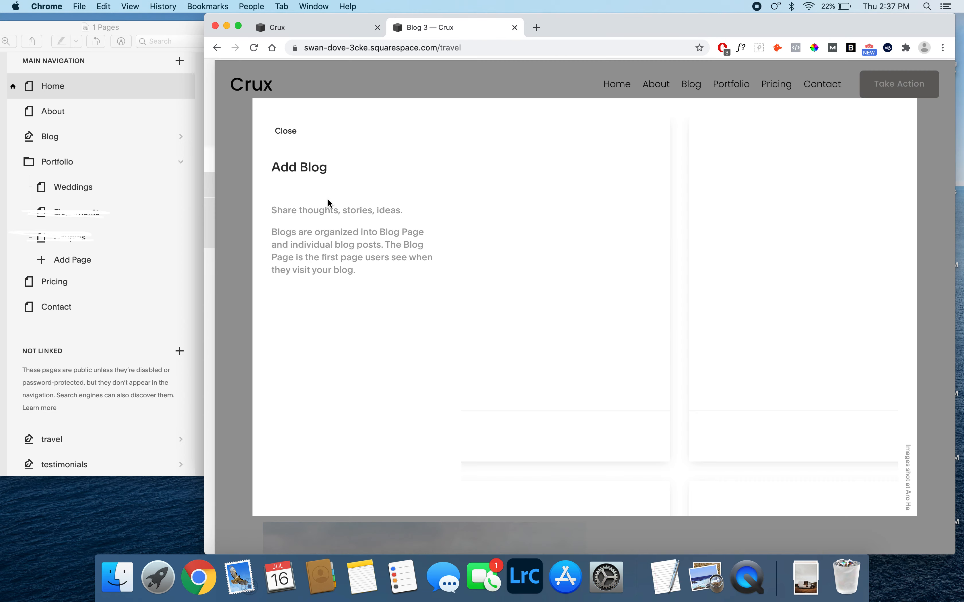
scroll(654, 365, down, 3)
click(576, 426)
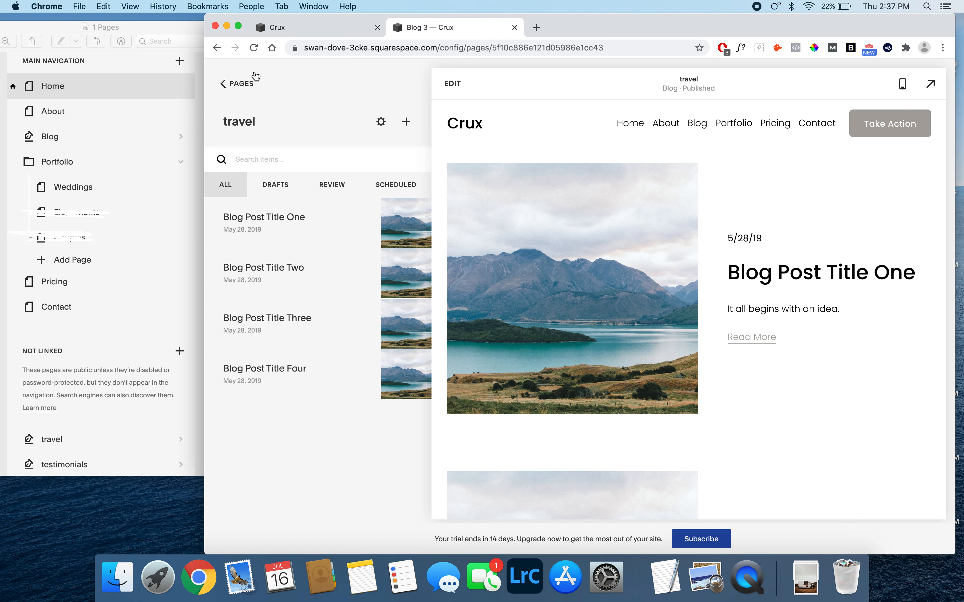
click(241, 85)
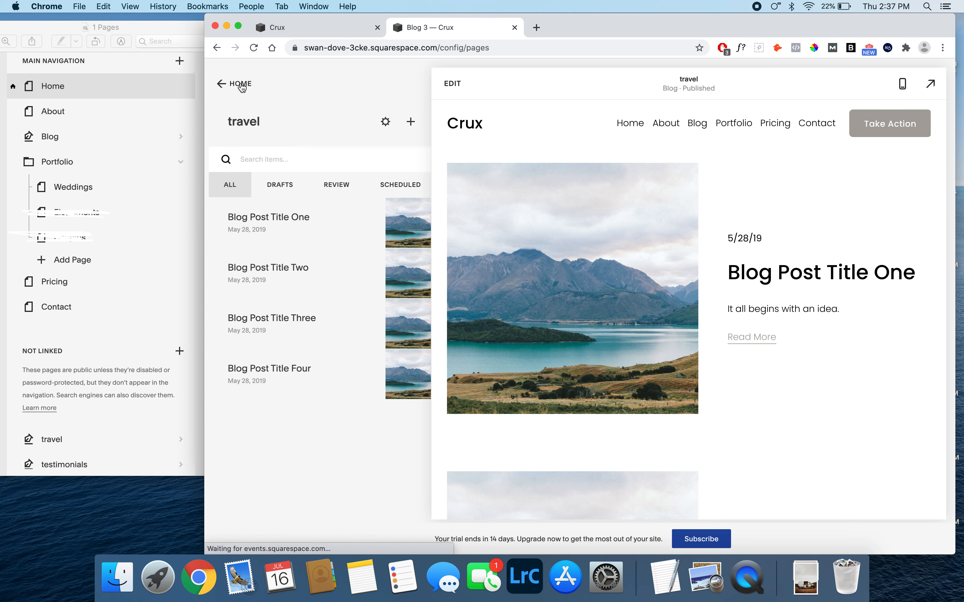
scroll(279, 382, down, 1)
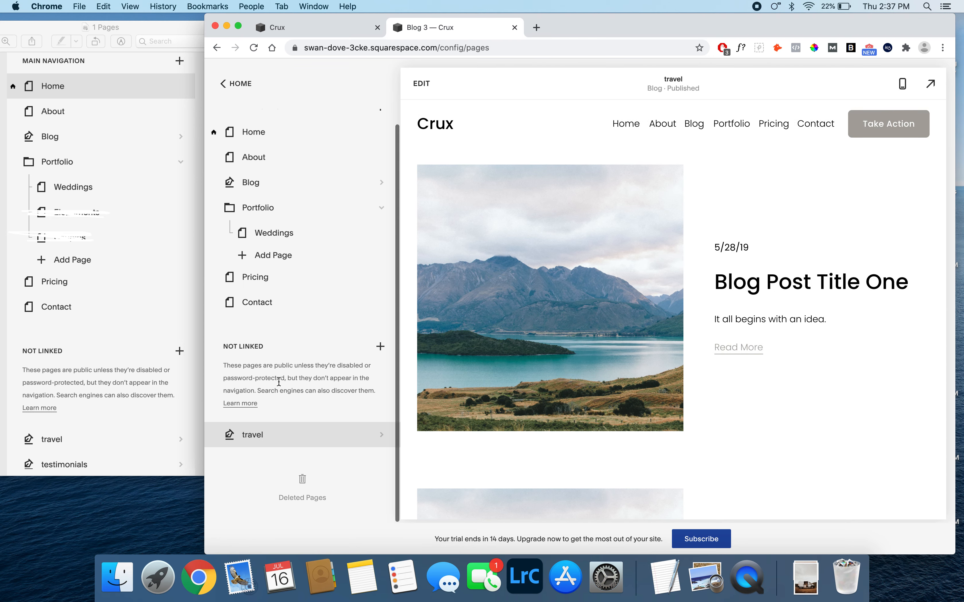
scroll(279, 382, up, 1)
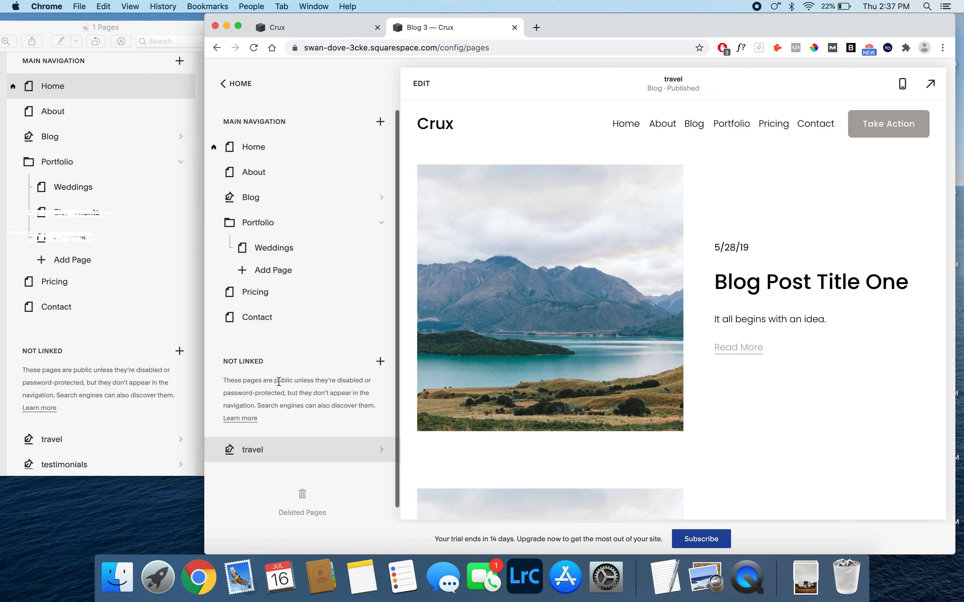
- Add a blog page with the Blog 3 layout to the unlinked pages, name it testimonials, and return to the page list
click(380, 362)
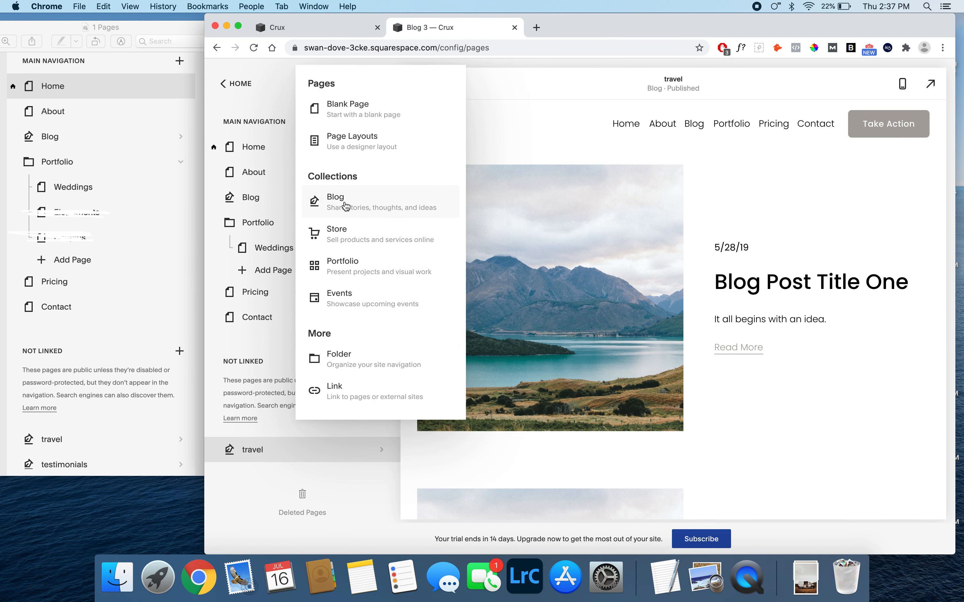
click(344, 201)
scroll(565, 335, down, 5)
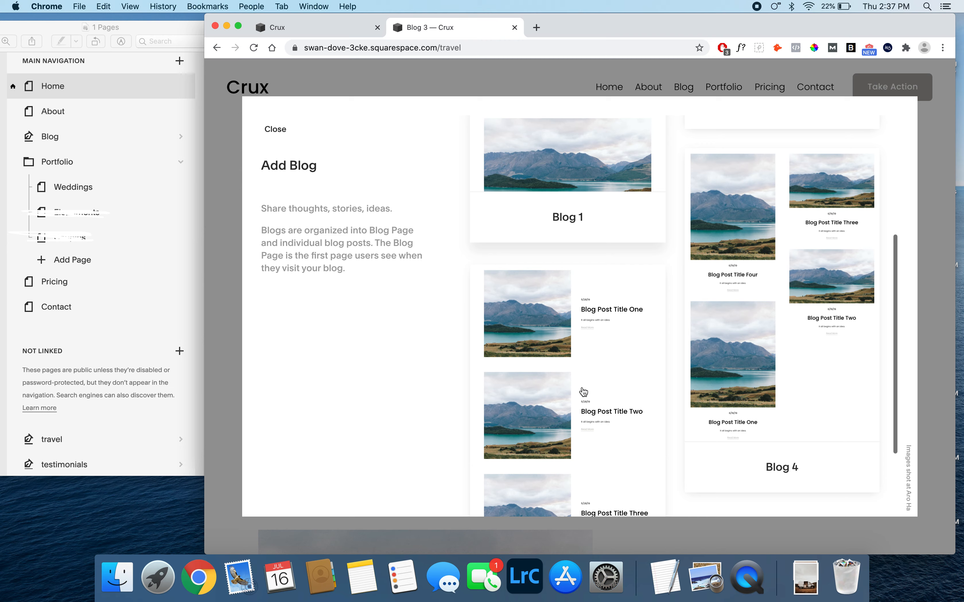
click(562, 327)
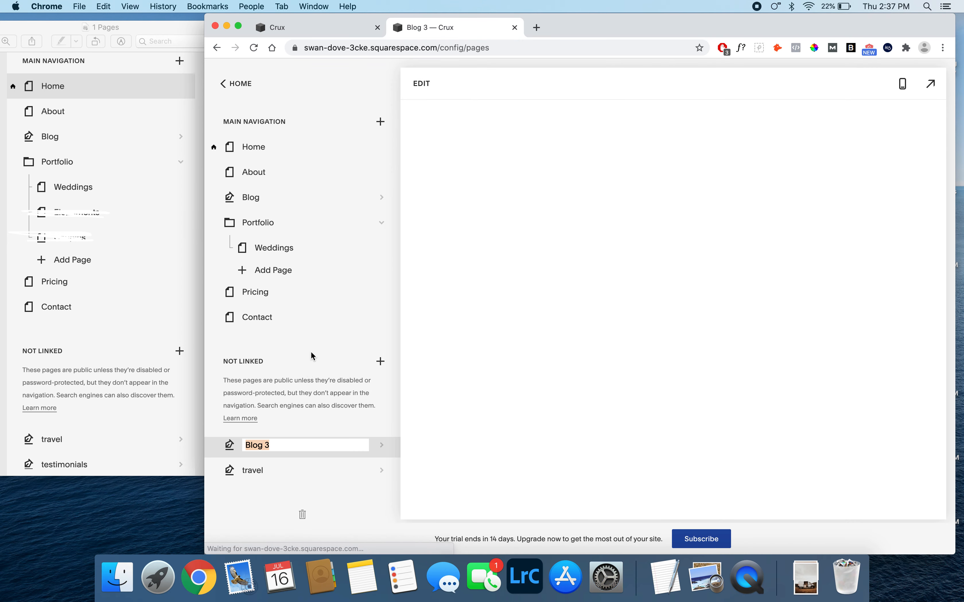
text(testimonials)
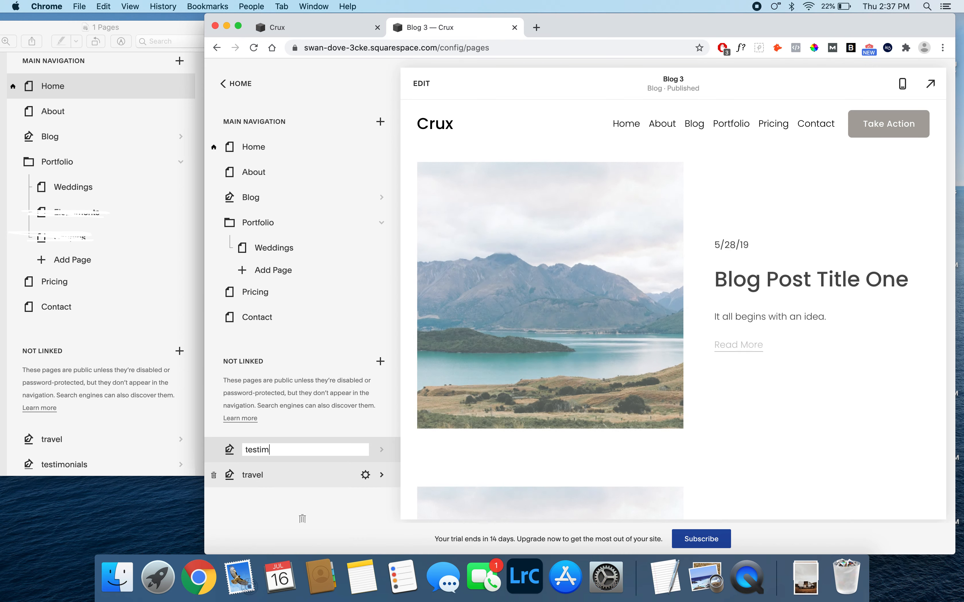
key(Return)
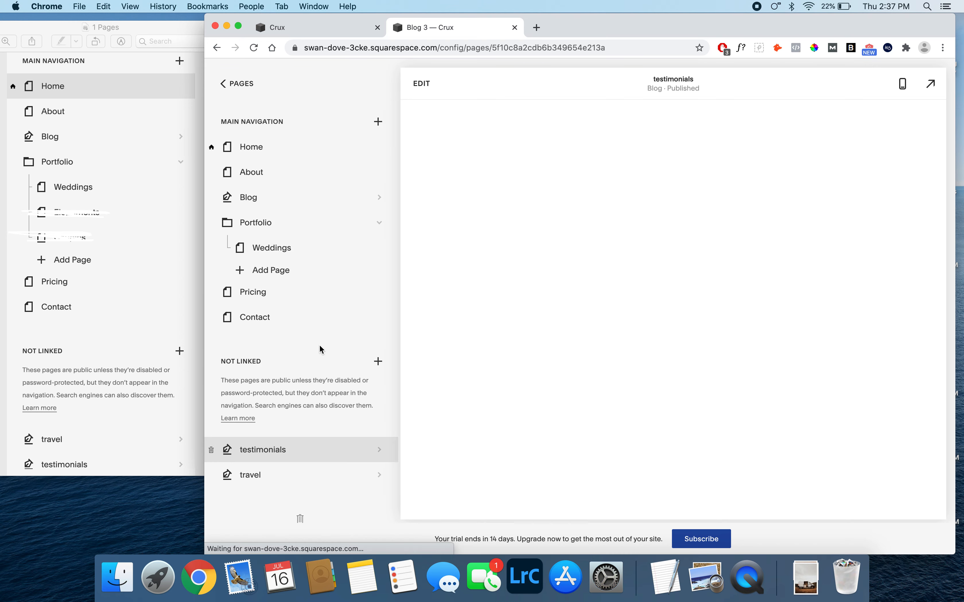
click(238, 84)
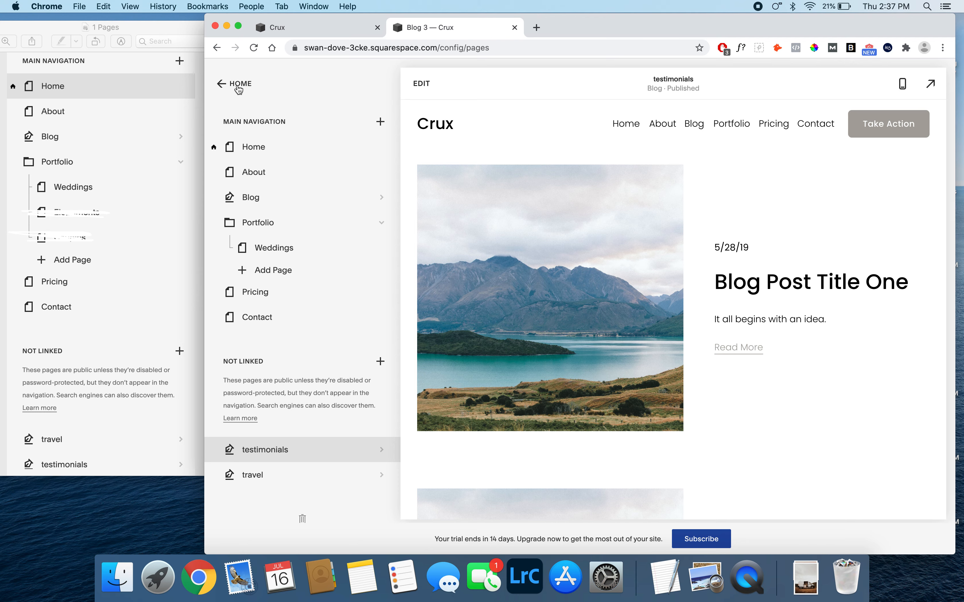
- Close the 1 Pages reference image in Preview and open the 1 Fonts folder inside 2 Design in Finder
click(125, 97)
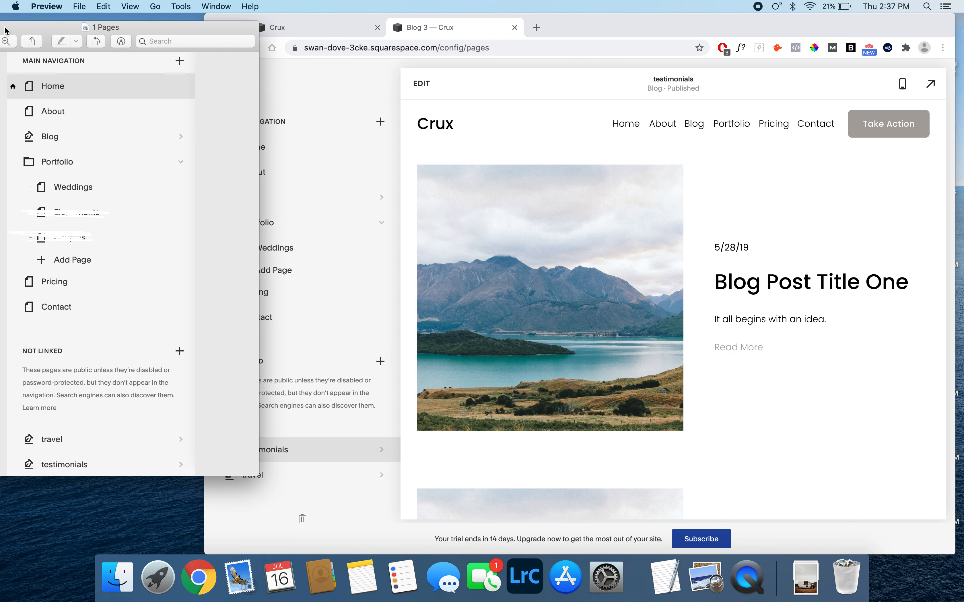
drag(5, 30, 67, 29)
click(12, 26)
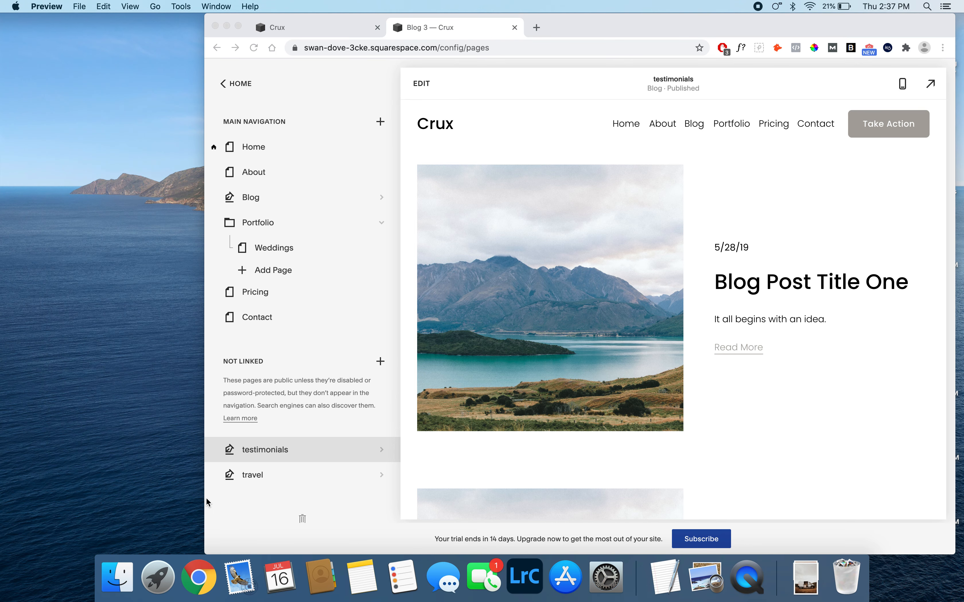
click(116, 570)
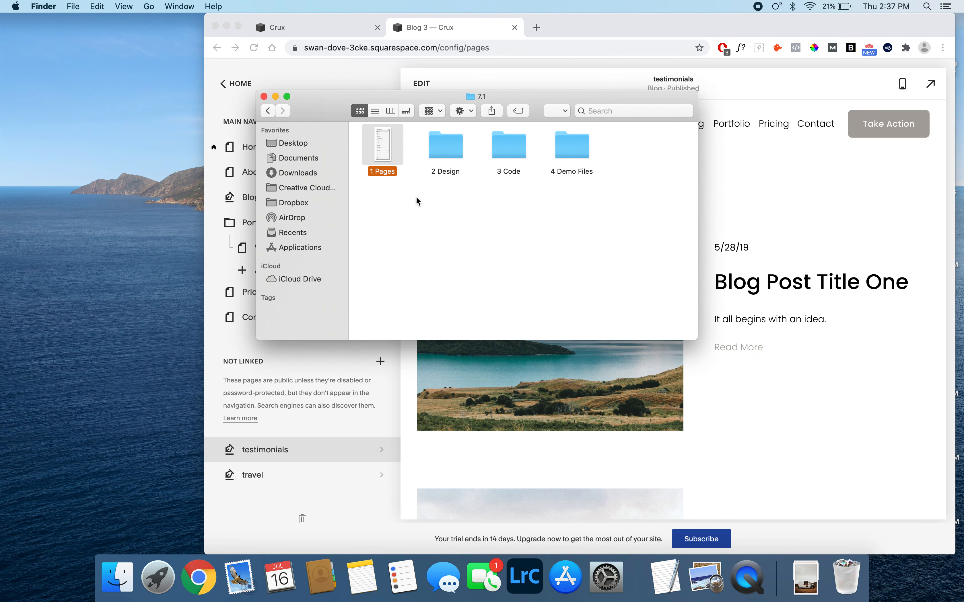
click(426, 206)
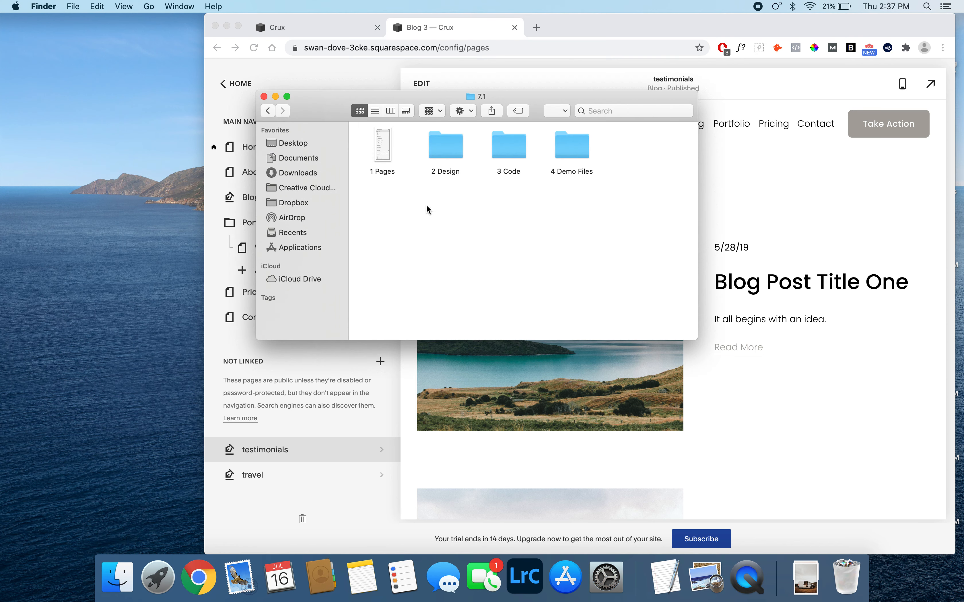
double_click(442, 160)
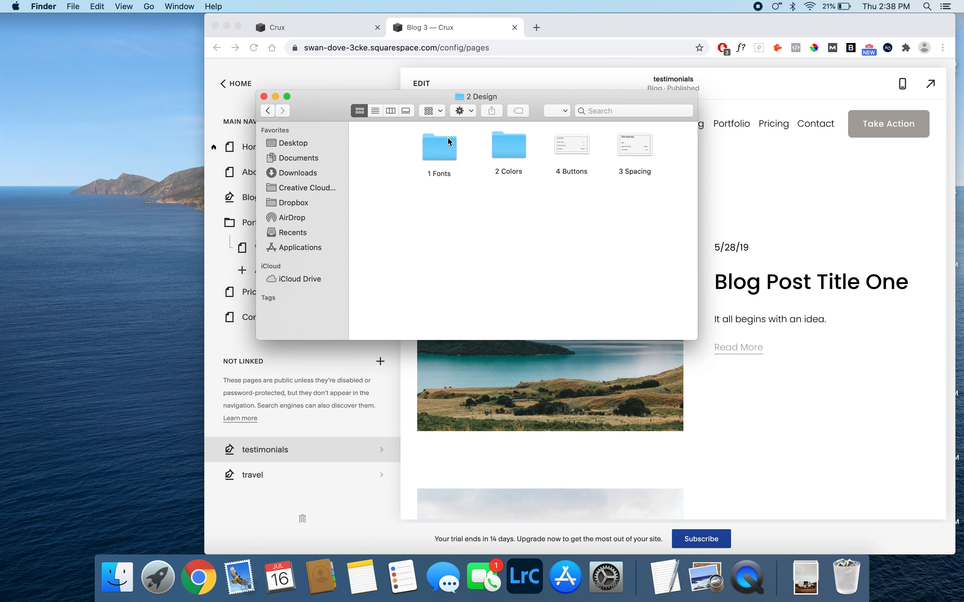
double_click(438, 153)
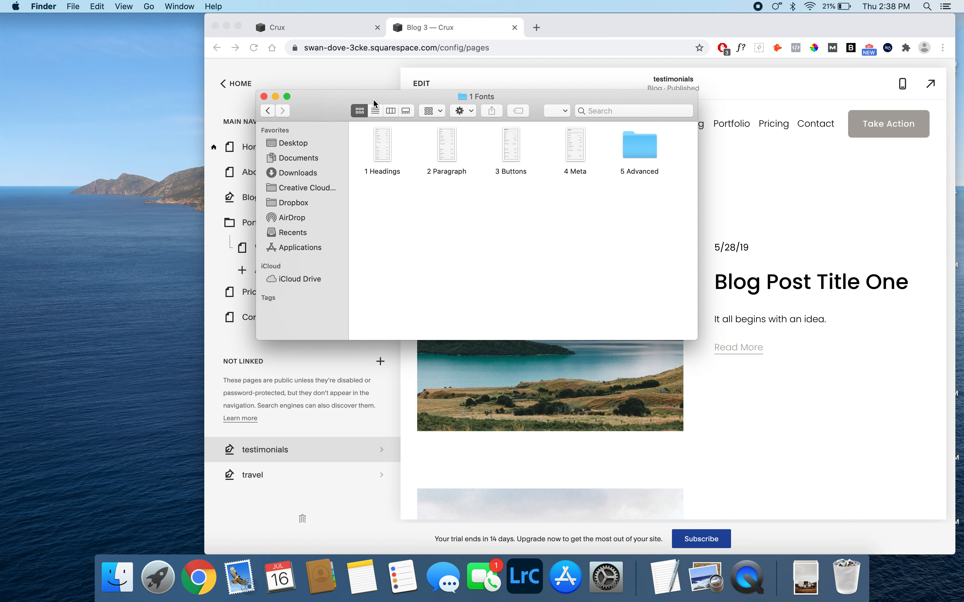
- Switch back to Chrome and open the site's font settings in the Design section
click(353, 88)
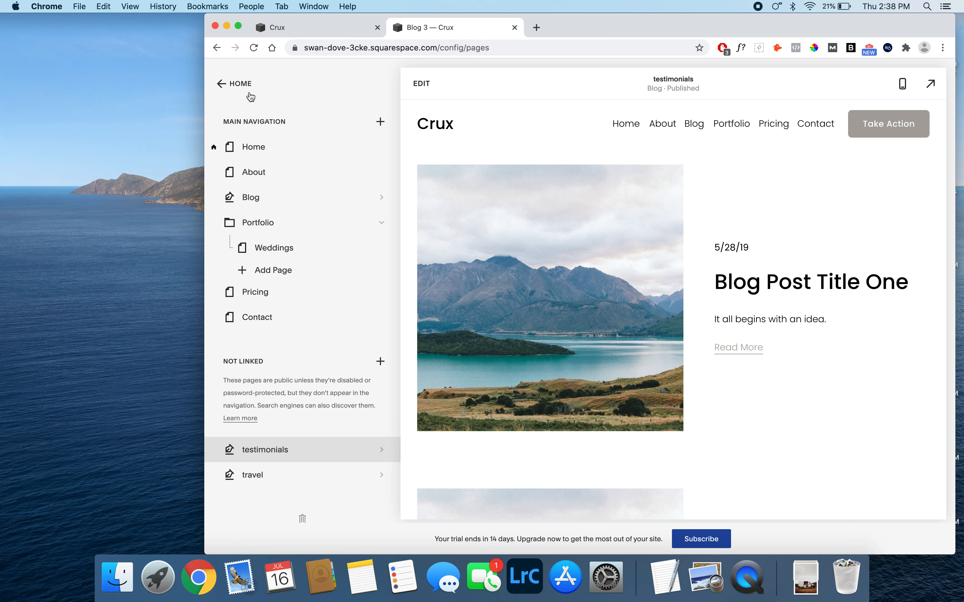
click(241, 85)
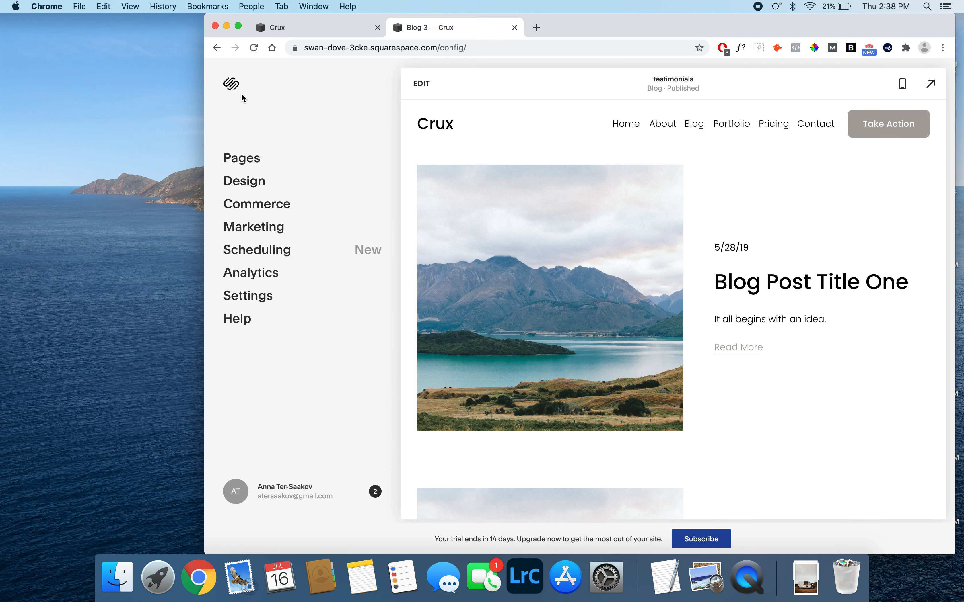
click(251, 181)
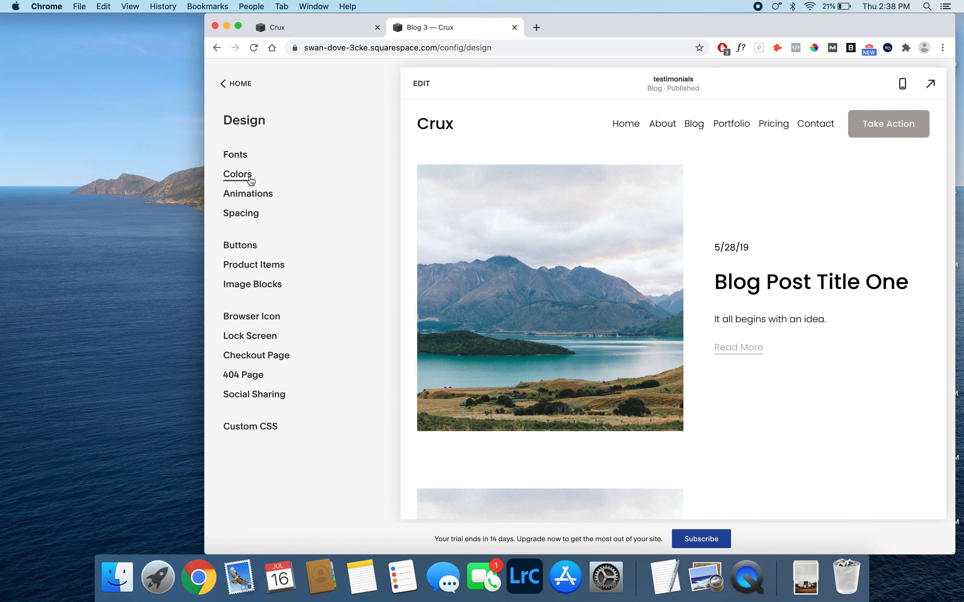
click(239, 155)
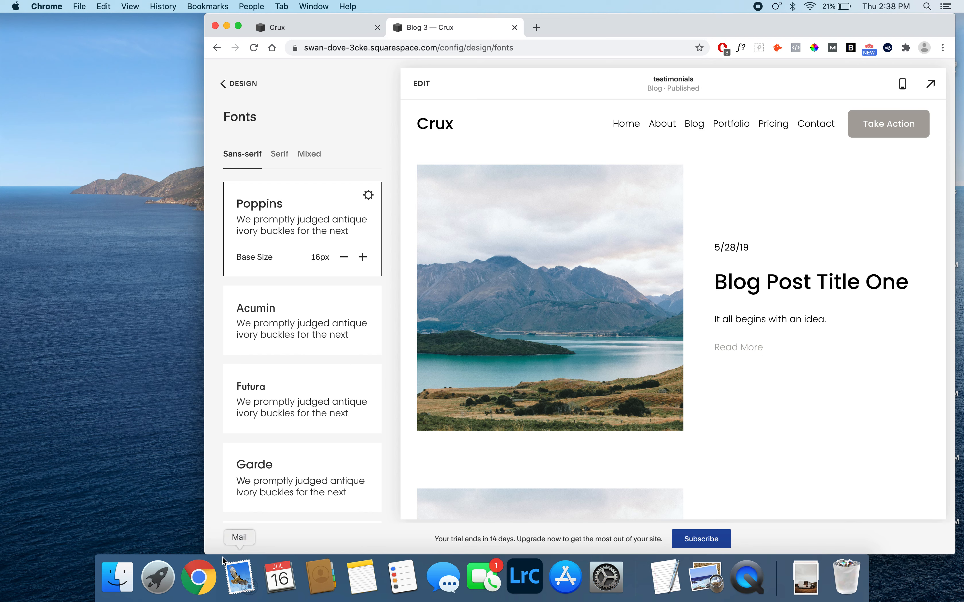
- Open the 1 Headings reference image from the 1 Fonts folder and place it beside the Chrome window
click(117, 577)
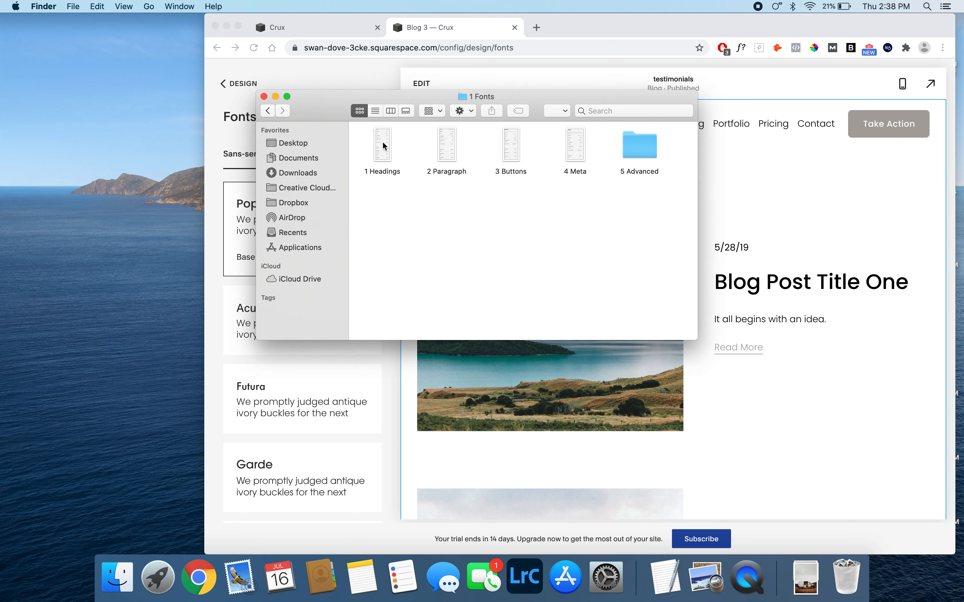
double_click(385, 152)
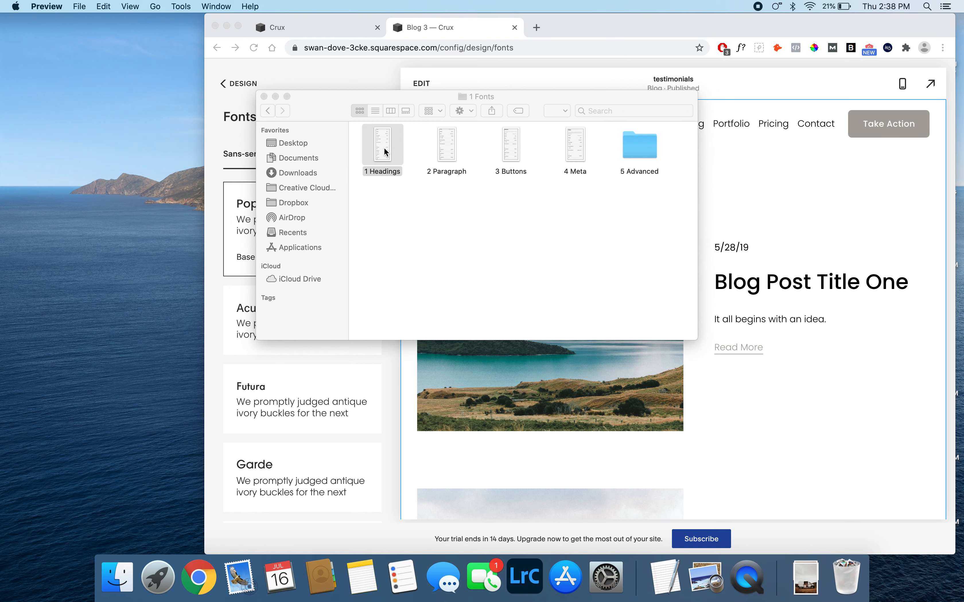
drag(211, 27, 147, 28)
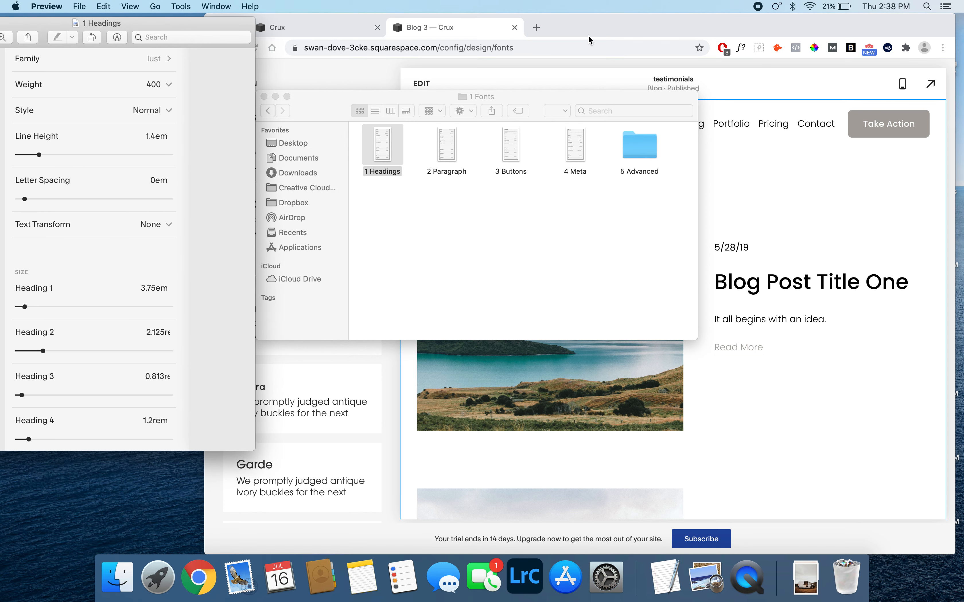
click(578, 27)
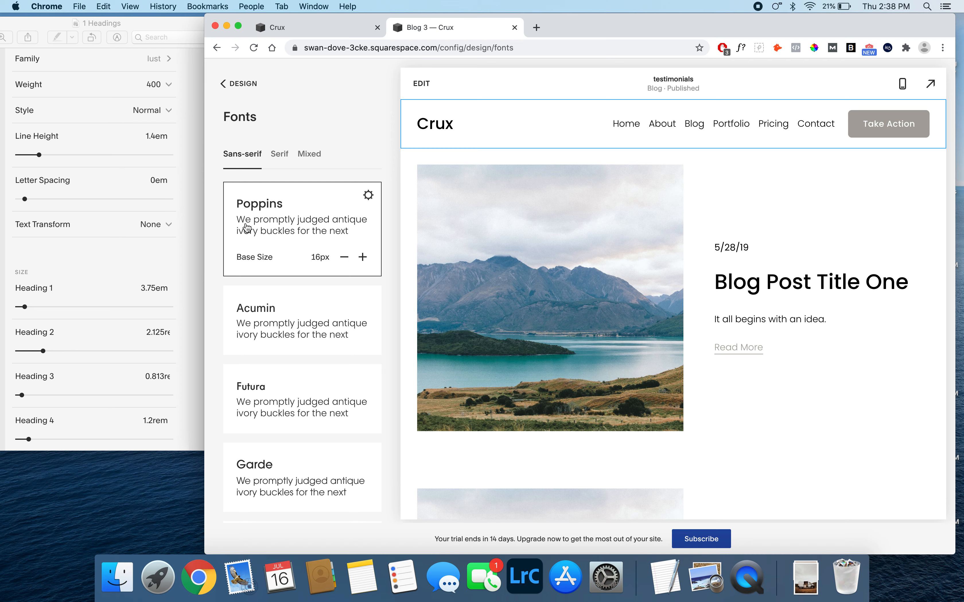
- Change the heading font family in the Poppins font pack to Lust and save it
click(234, 222)
click(369, 197)
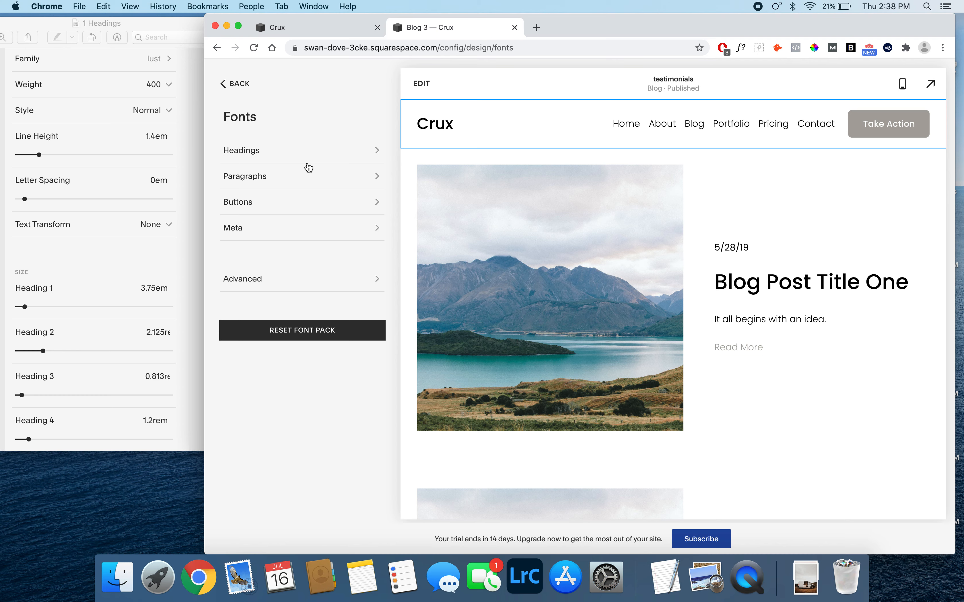
click(280, 158)
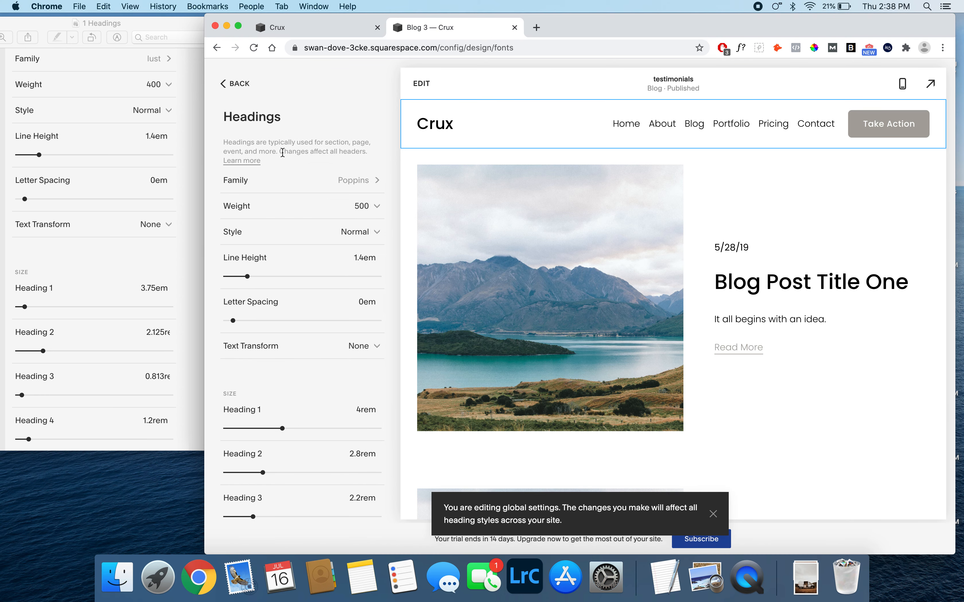
click(360, 184)
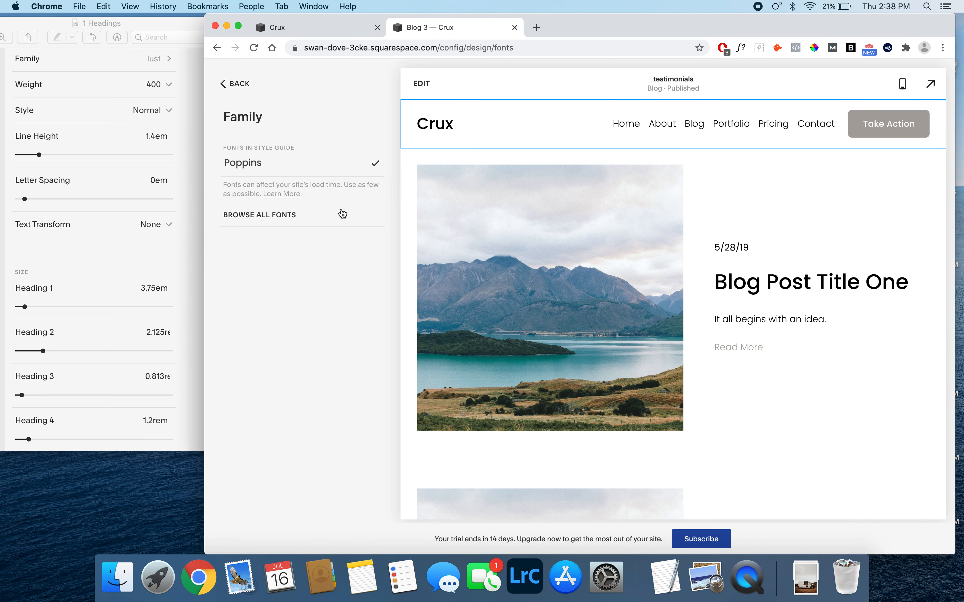
click(272, 219)
click(268, 154)
text(lust)
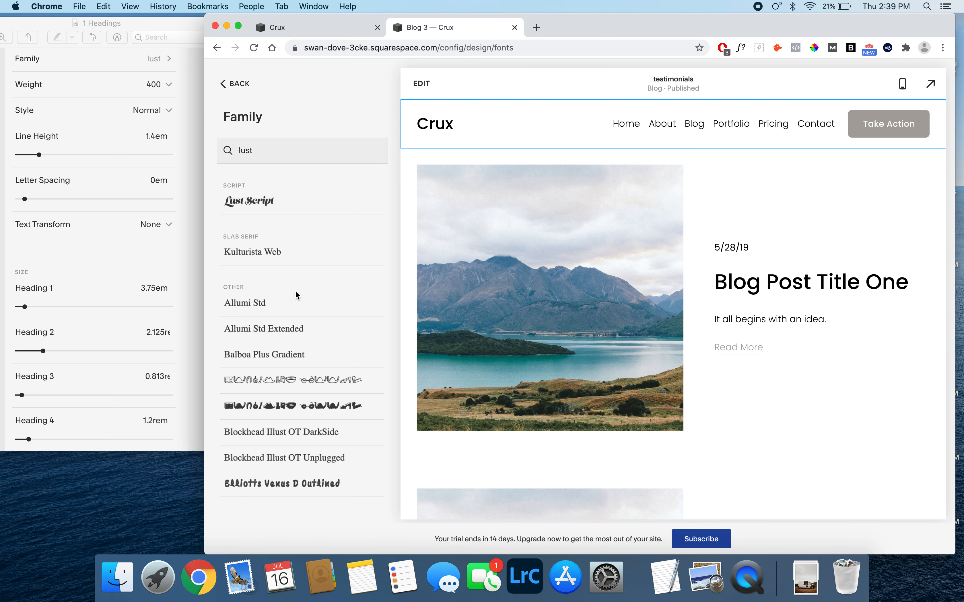
scroll(304, 385, down, 5)
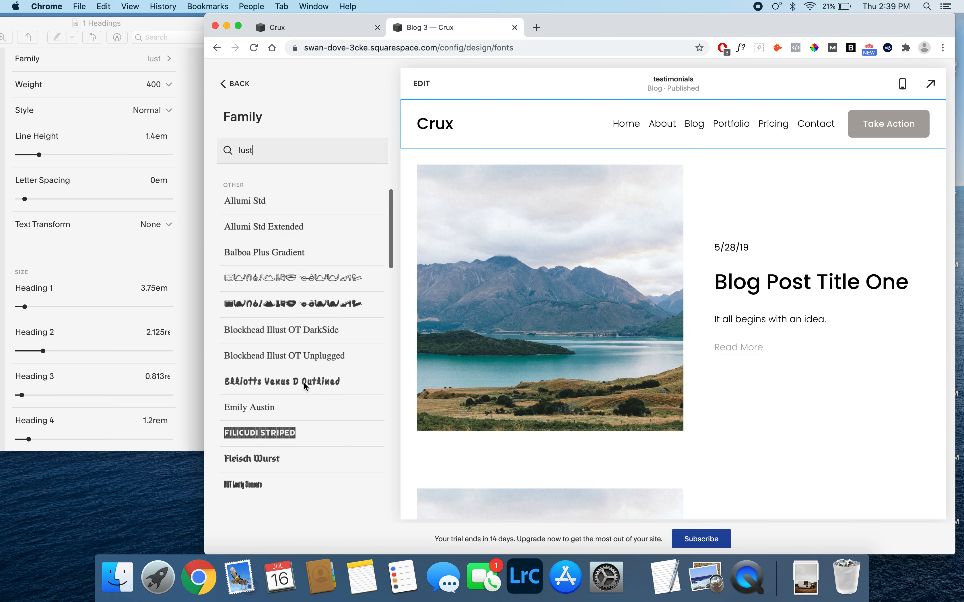
scroll(304, 385, down, 10)
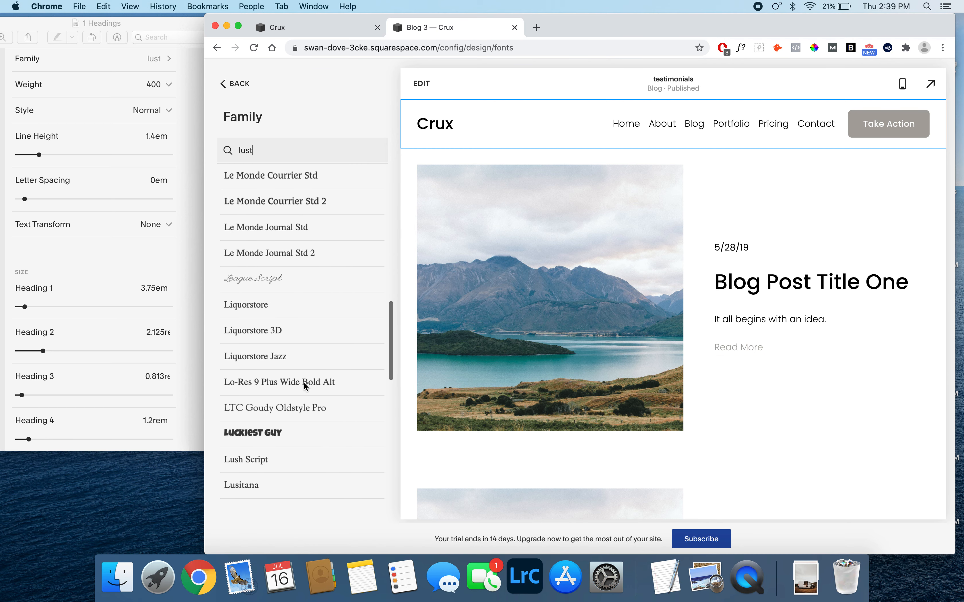
scroll(303, 382, down, 3)
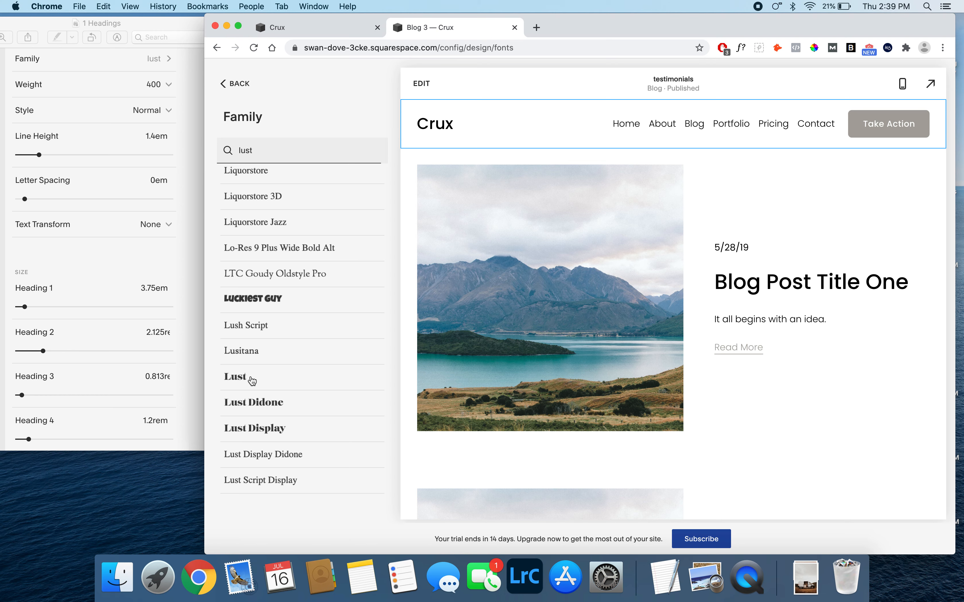
click(253, 381)
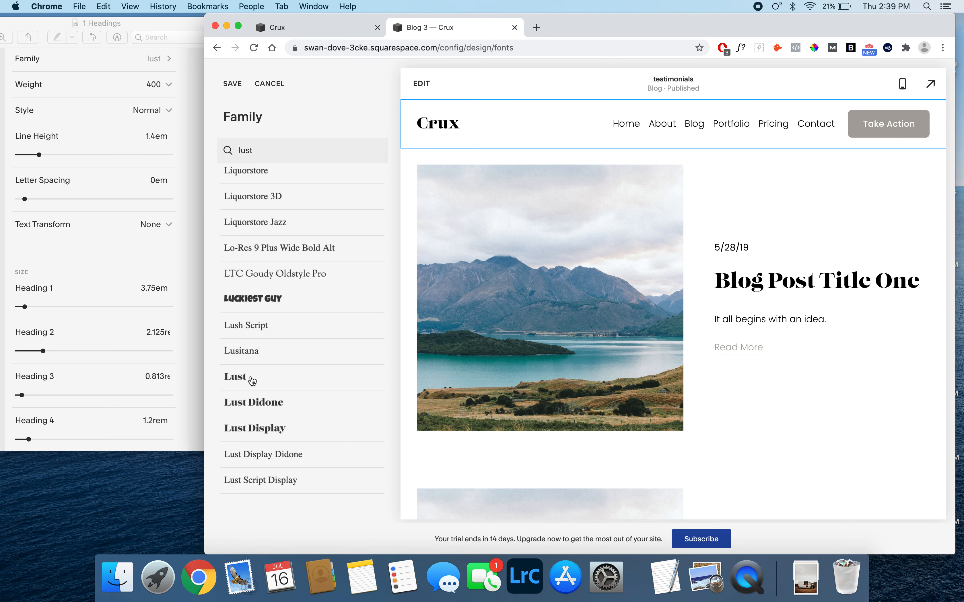
click(233, 85)
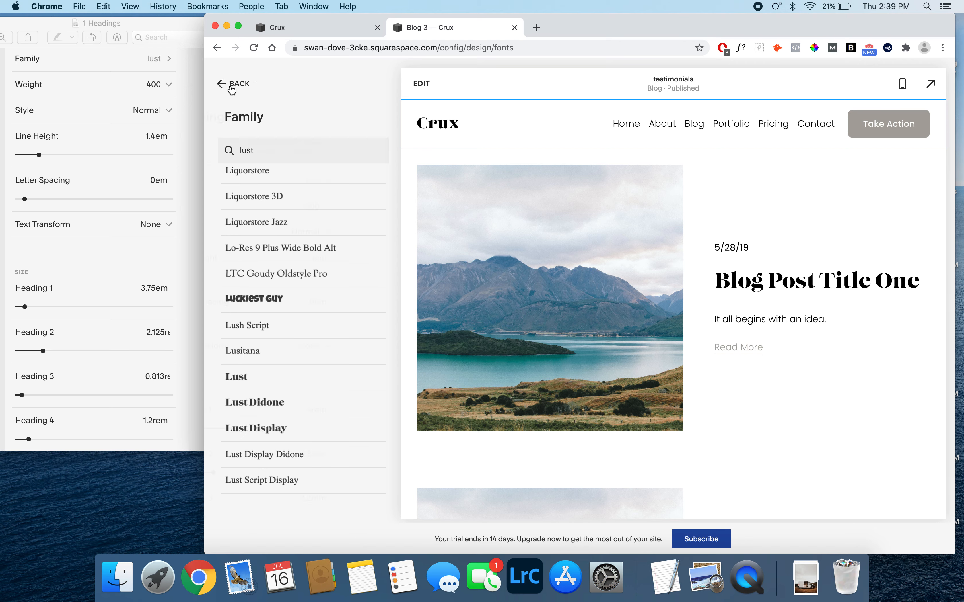
- Set the Heading 1 size to 3.75rem and the Heading 2 size to 2.125rem in the Headings font settings
click(233, 88)
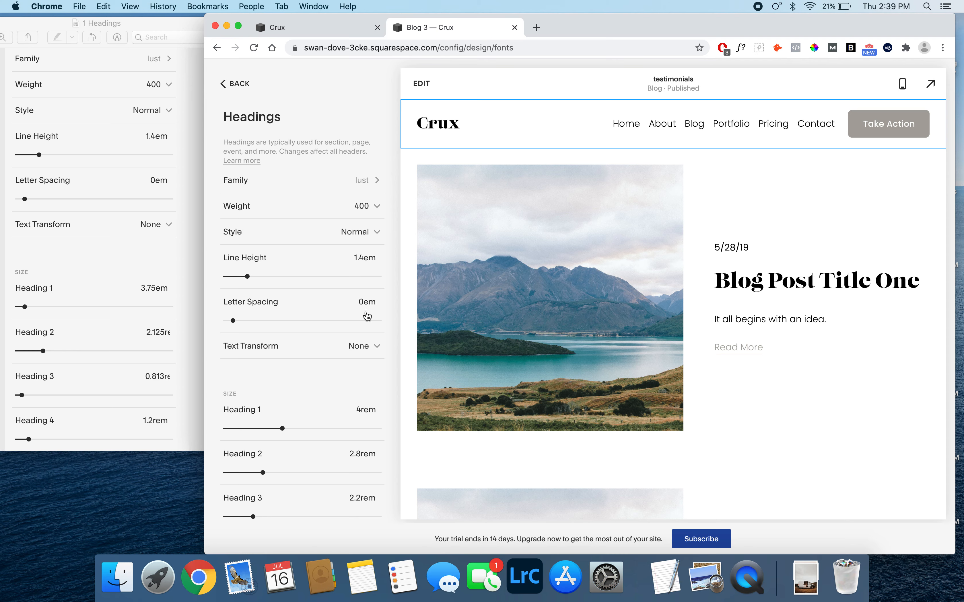
scroll(354, 375, down, 3)
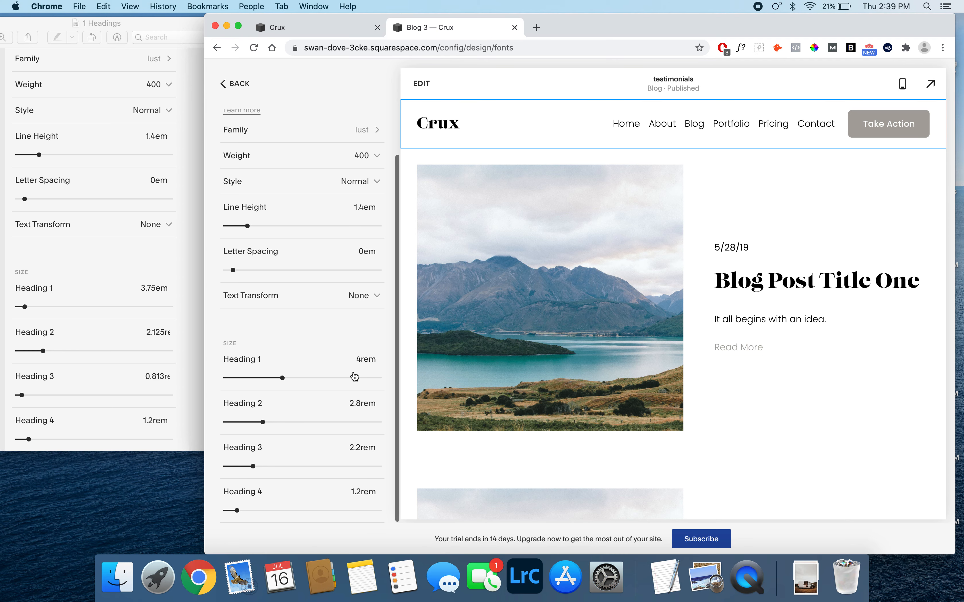
click(357, 359)
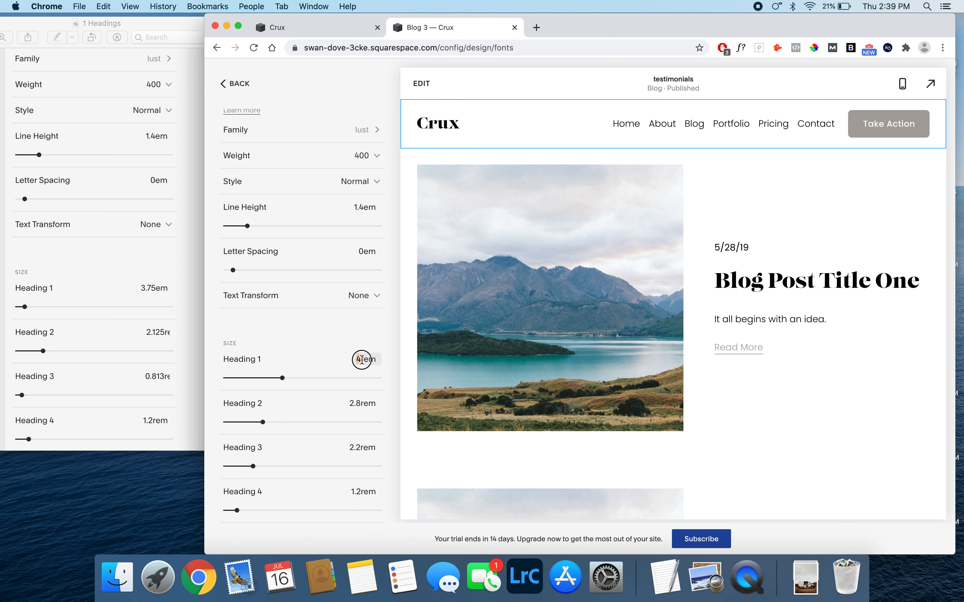
text(75rer)
click(357, 340)
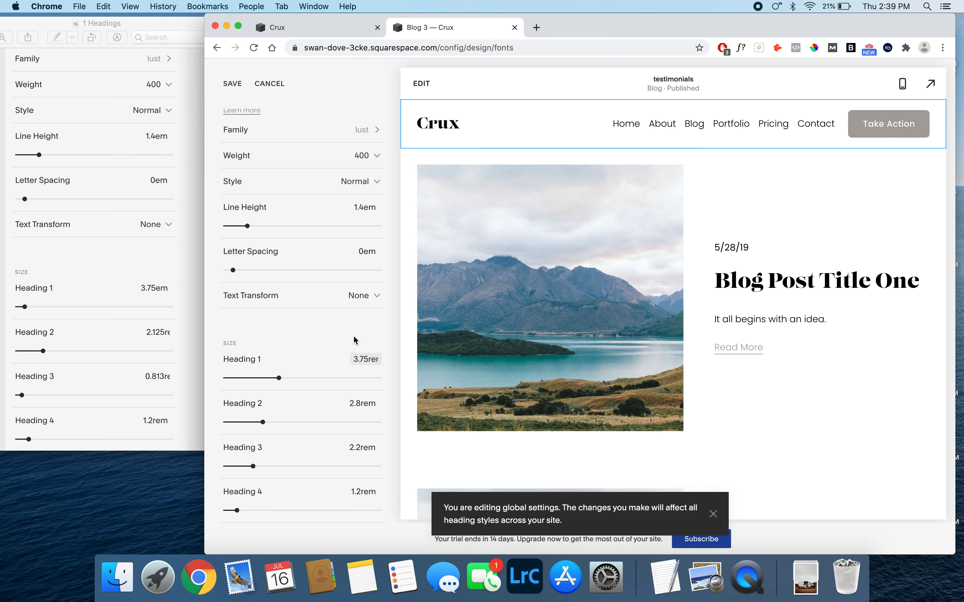
click(360, 403)
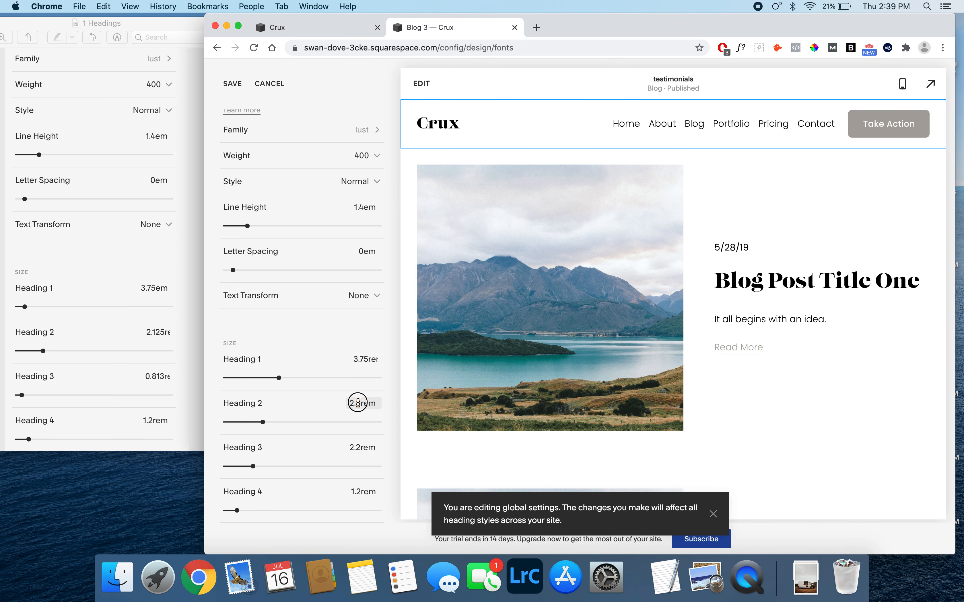
text(125)
- Set the Heading 3 size to 0.813rem and save the heading font settings
drag(360, 448, 349, 447)
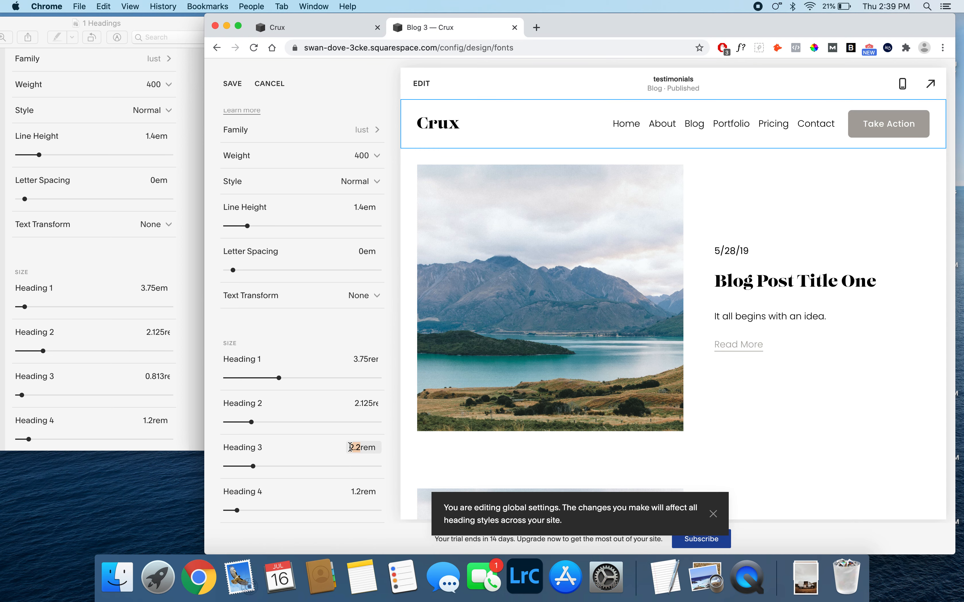
text(0.813)
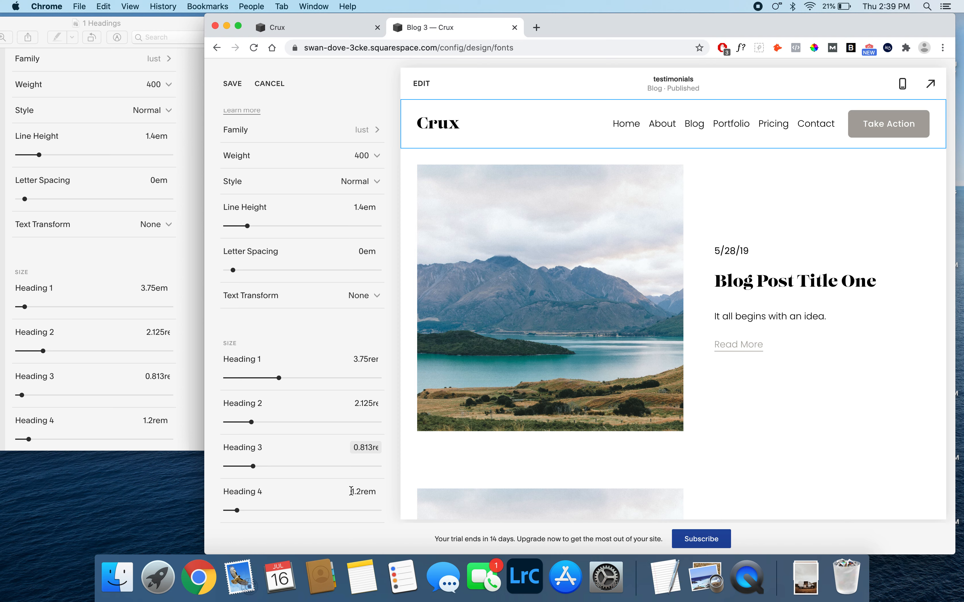
drag(351, 491, 361, 491)
click(390, 476)
click(233, 85)
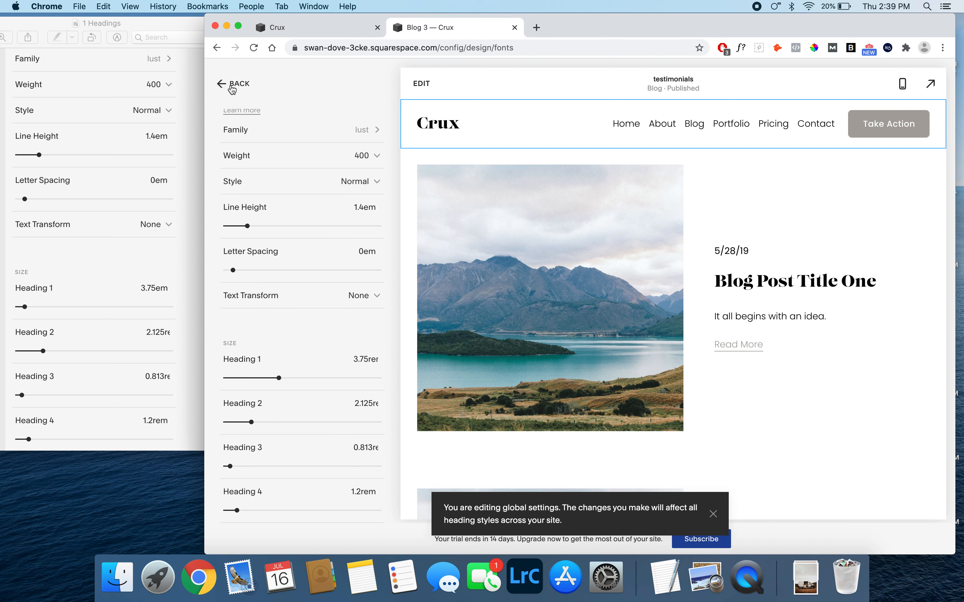
- Open the 2 Paragraph reference image from the 1 Fonts folder in Finder and place it beside the Chrome window
click(117, 577)
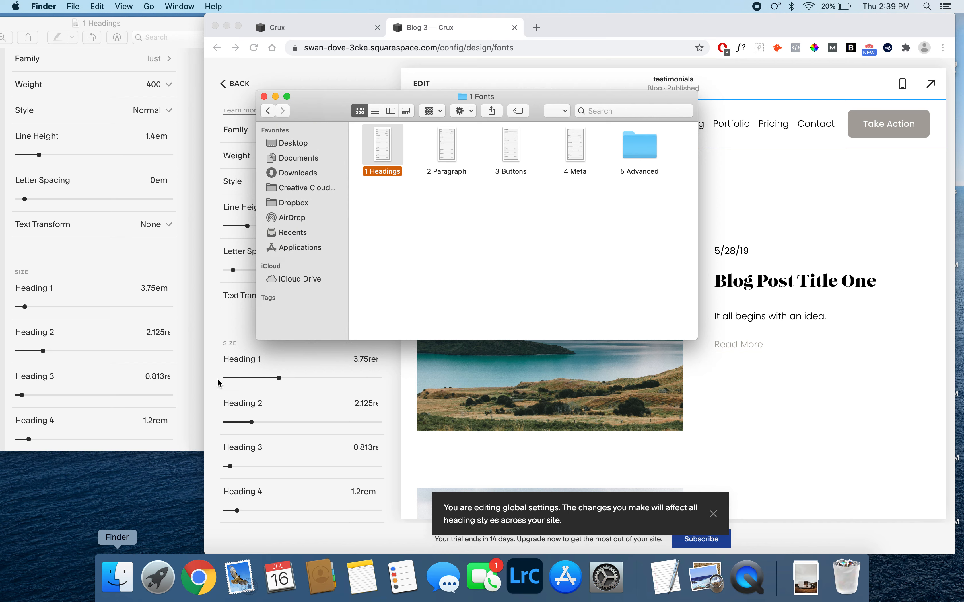
double_click(447, 147)
drag(259, 102, 183, 37)
click(372, 78)
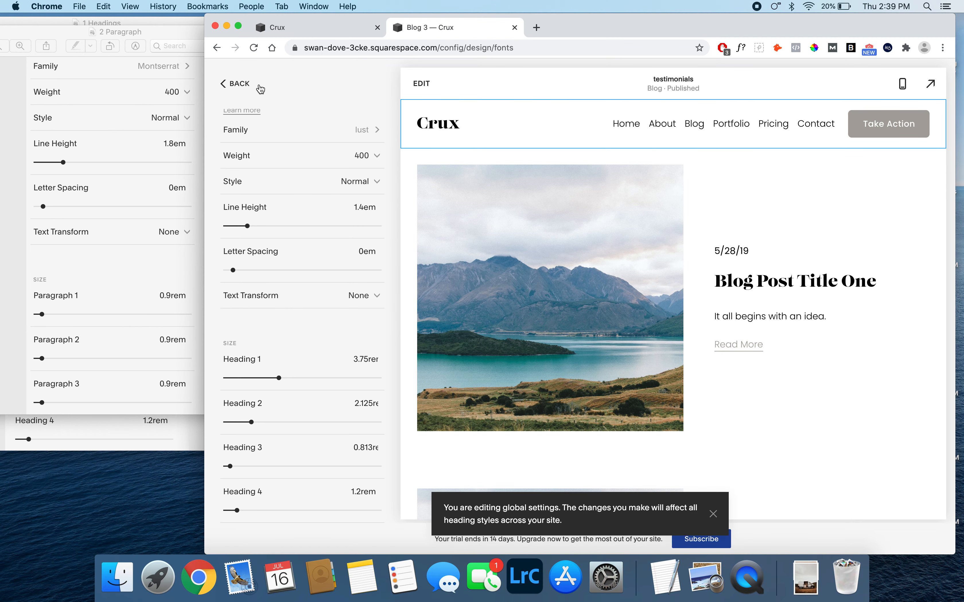
- Change the paragraph font family to Montserrat and save it
click(239, 84)
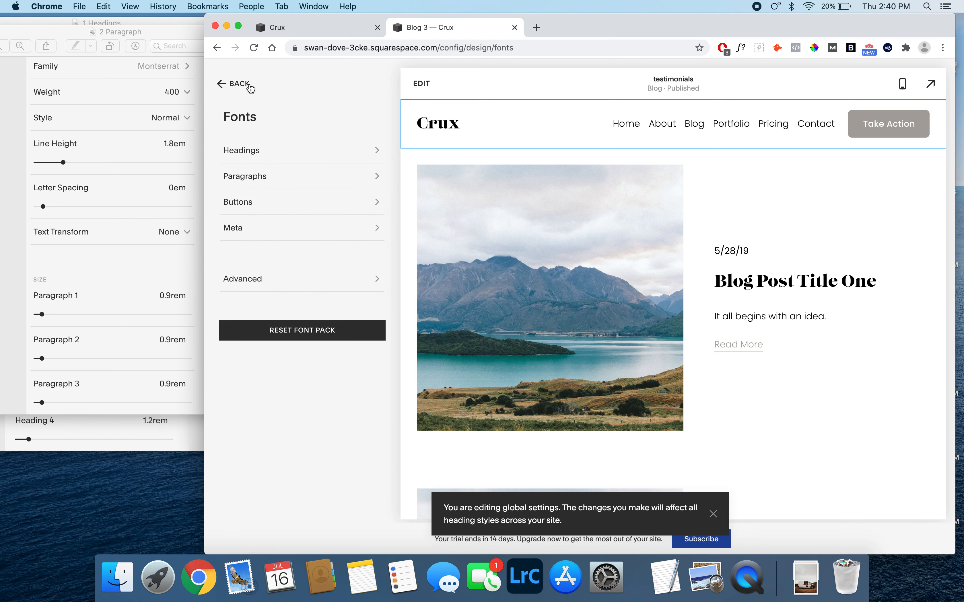
click(265, 181)
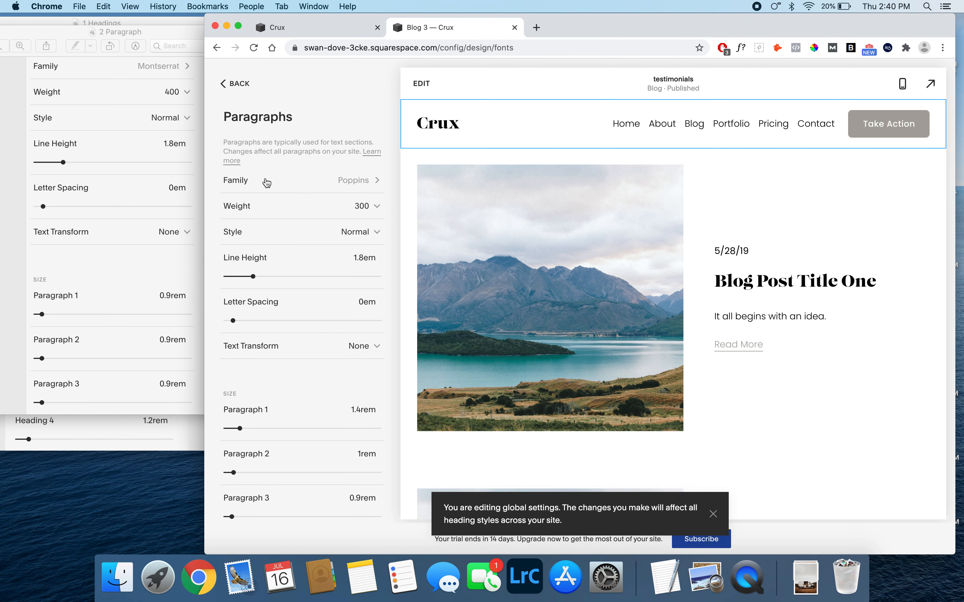
click(349, 181)
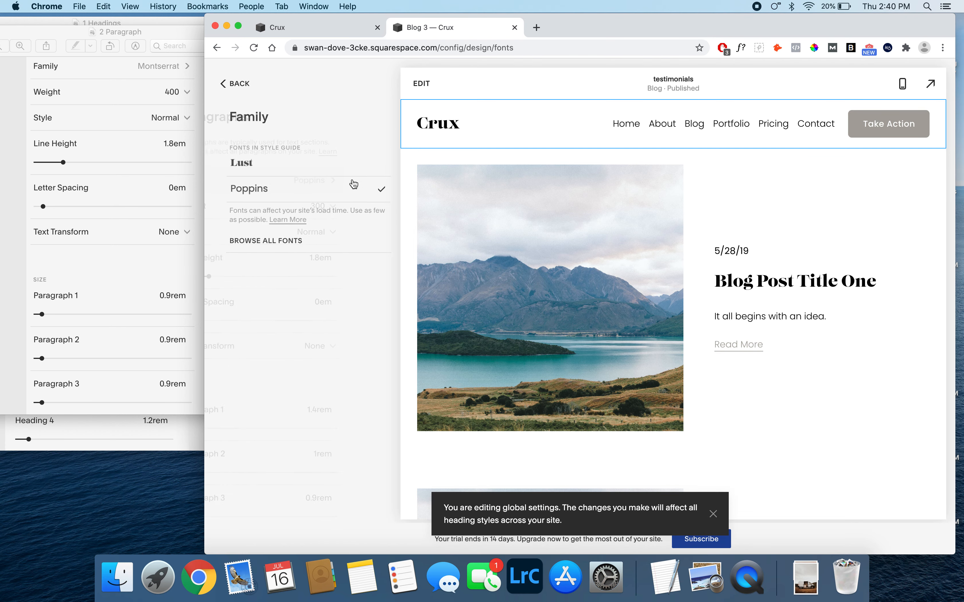
click(270, 242)
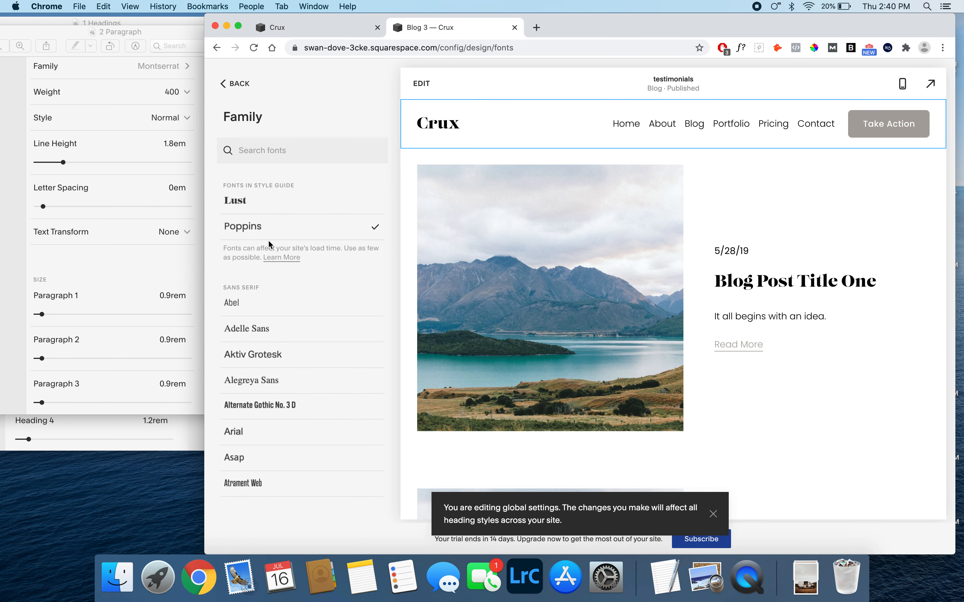
click(273, 151)
text(montser)
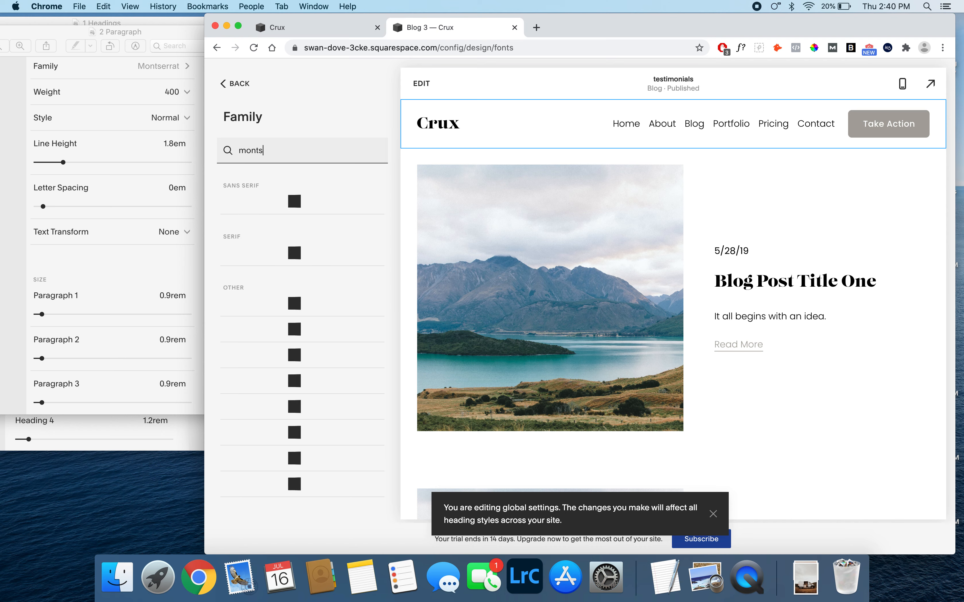
click(268, 200)
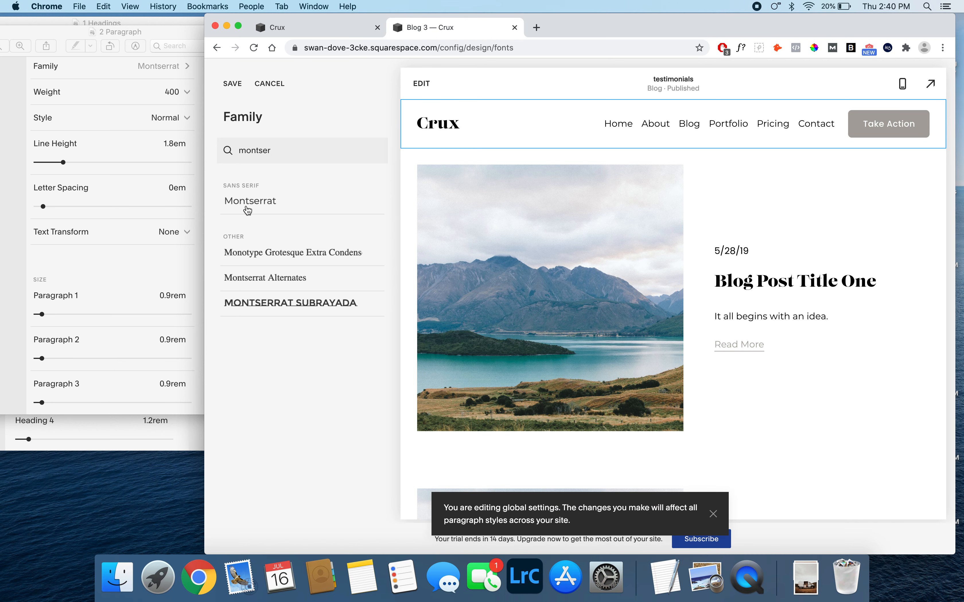
click(232, 82)
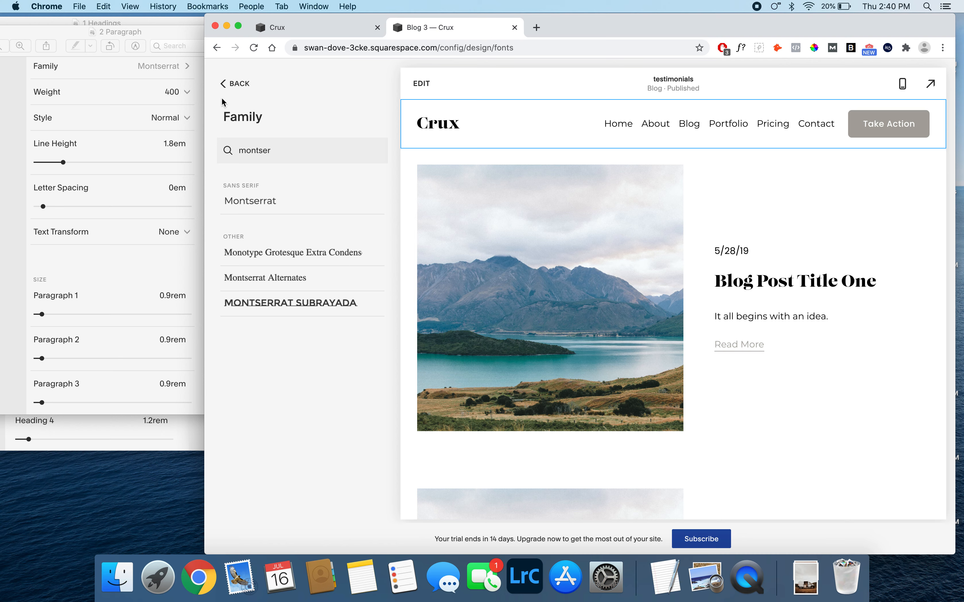
- Set the Paragraph 1 and Paragraph 2 sizes to 0.9rem and save the paragraph font settings
click(228, 89)
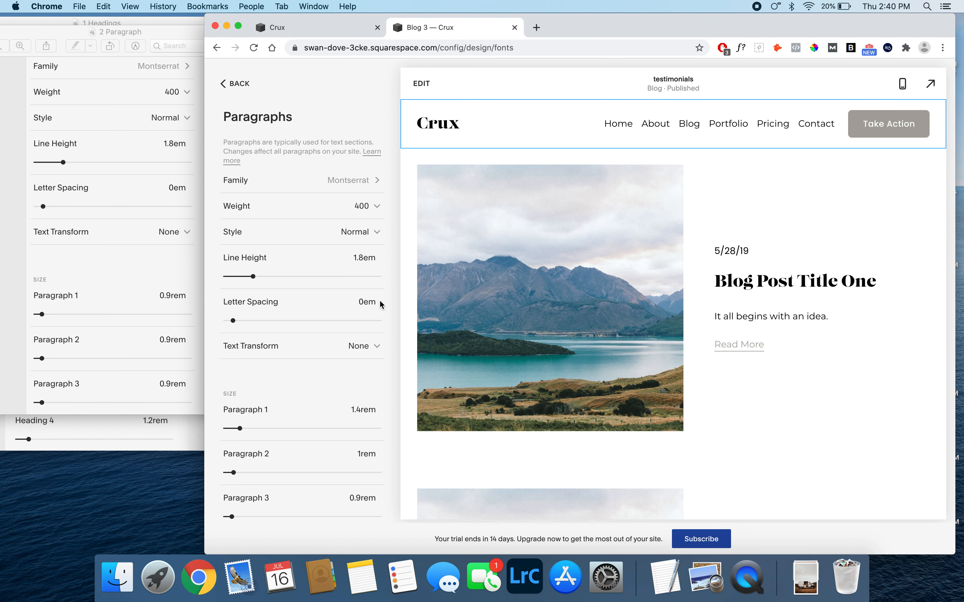
scroll(366, 342, down, 1)
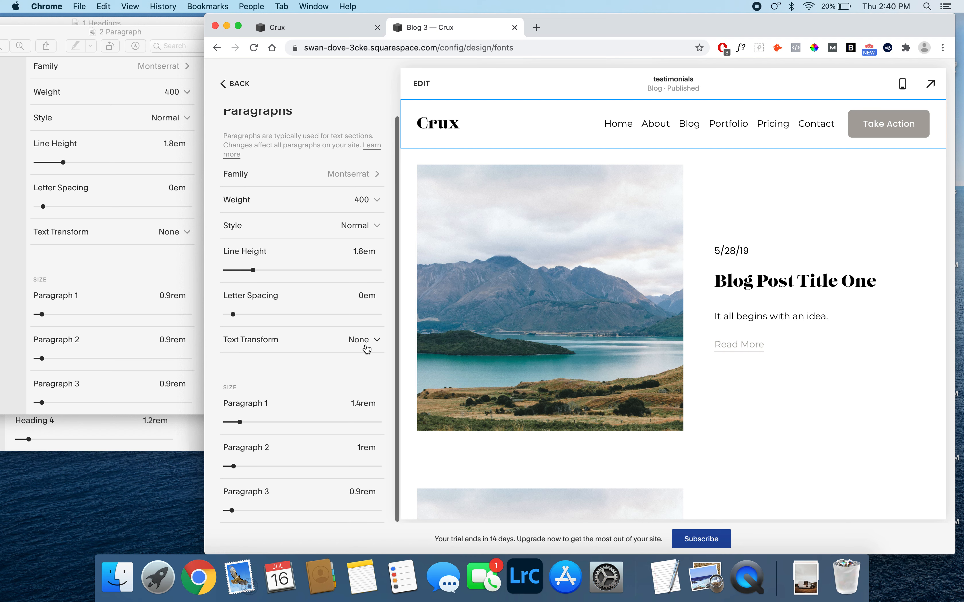
drag(362, 403, 348, 403)
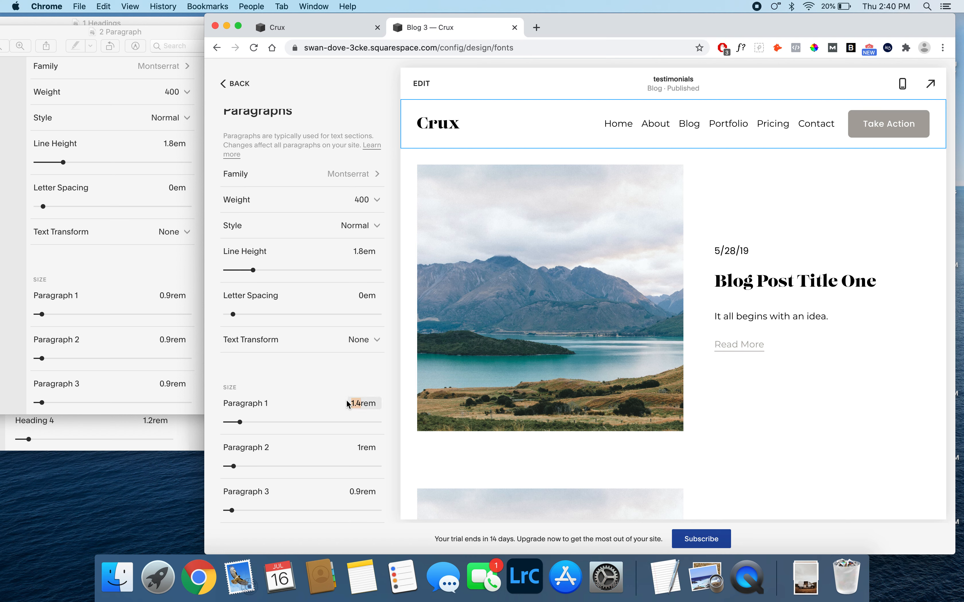
text(0.9)
click(354, 451)
drag(363, 448, 357, 449)
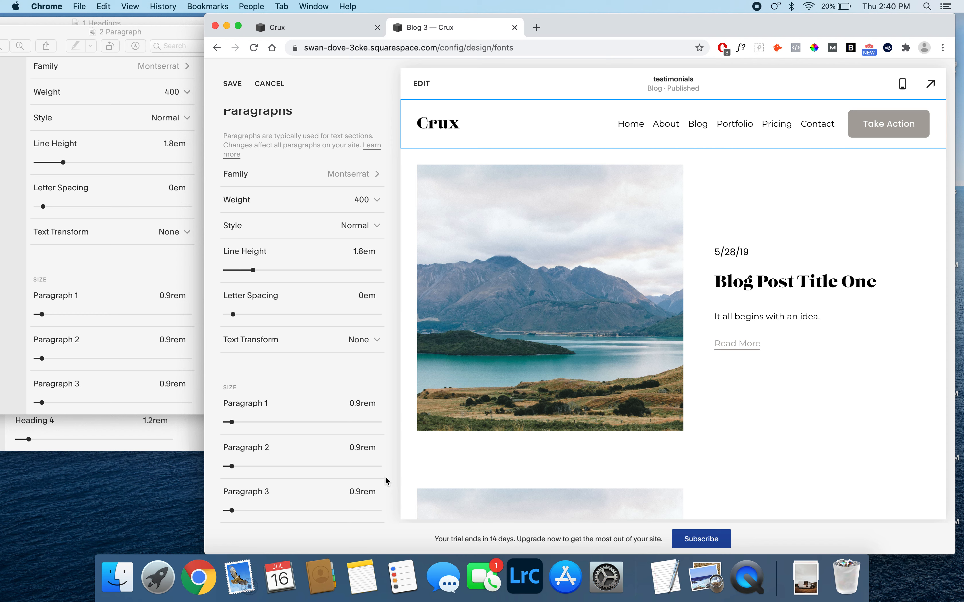
click(232, 84)
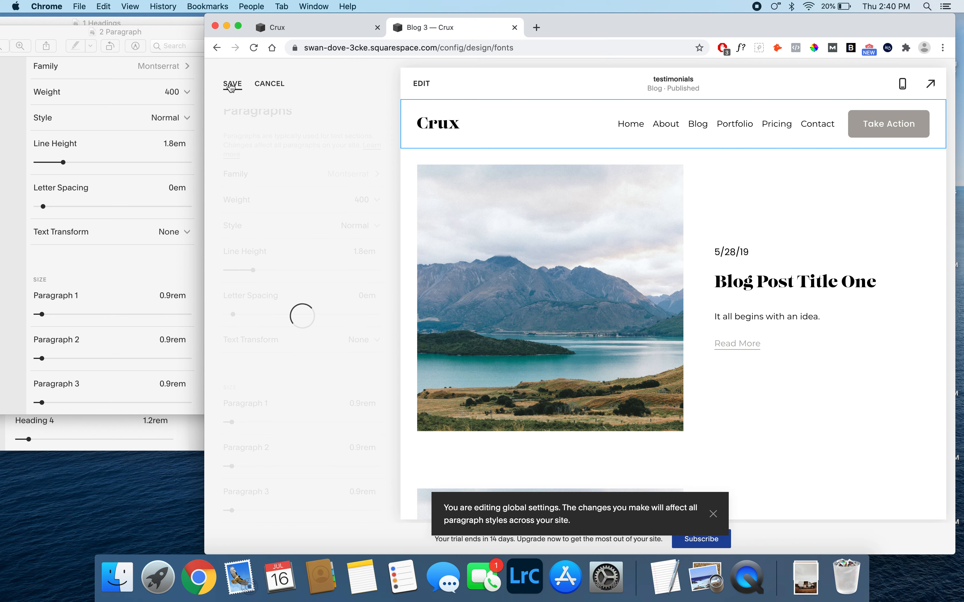
- Open the 3 Buttons reference image from the 1 Fonts folder in Finder and place it beside the Chrome window
click(117, 578)
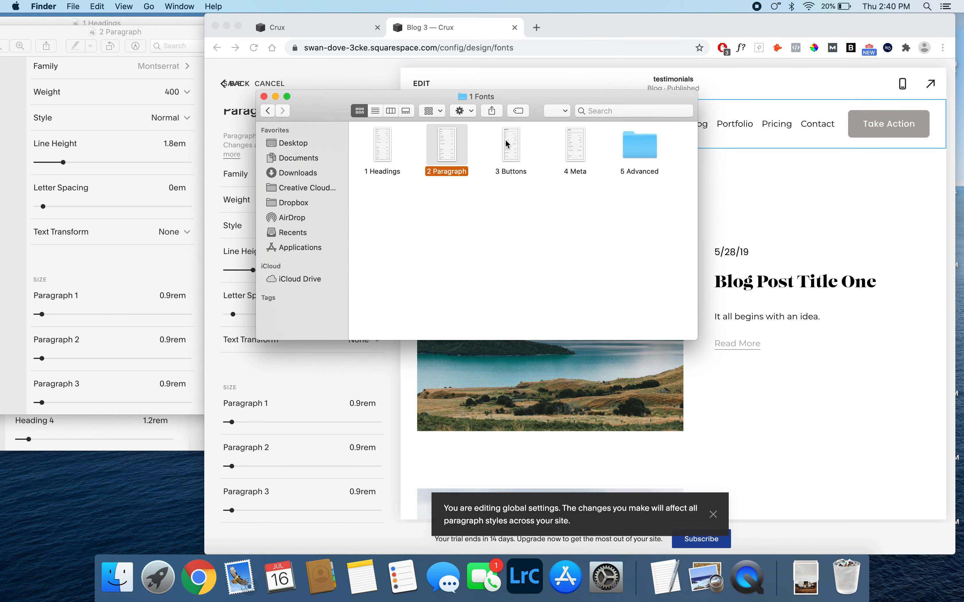
double_click(510, 145)
drag(203, 56, 127, 38)
click(368, 378)
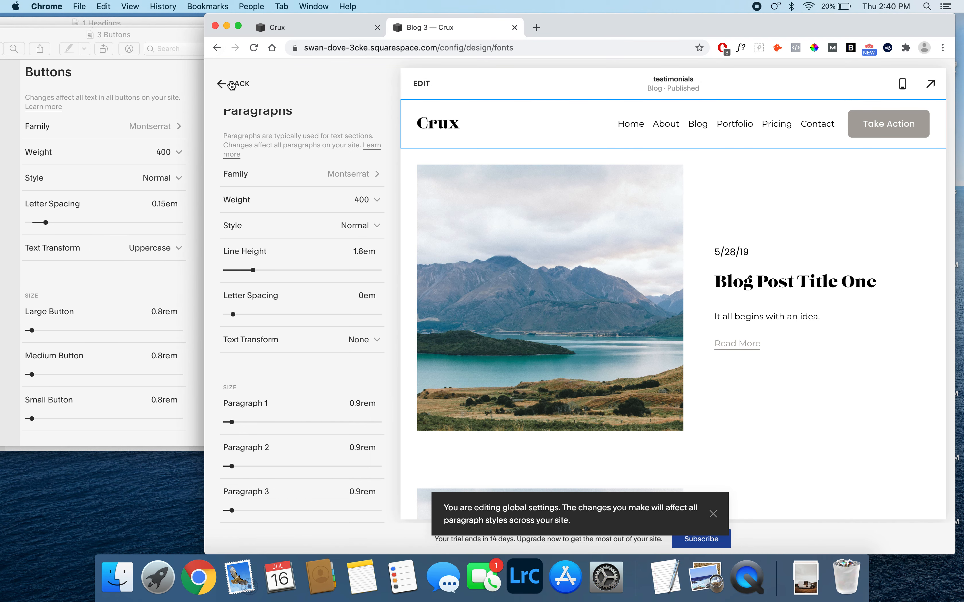
- Change the button font family to Montserrat from the style guide fonts, save it, and return to the Buttons settings
click(231, 84)
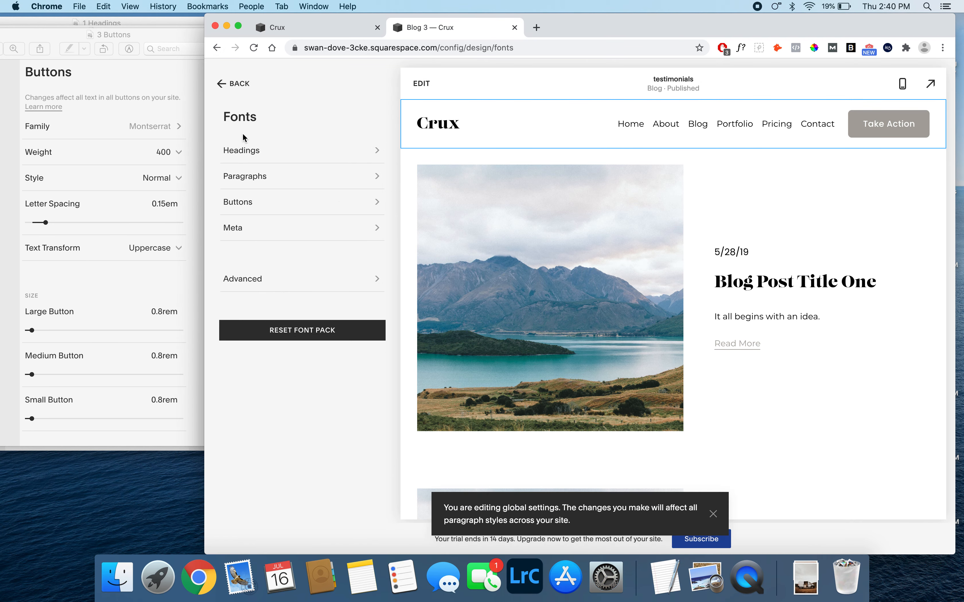
click(259, 203)
click(346, 178)
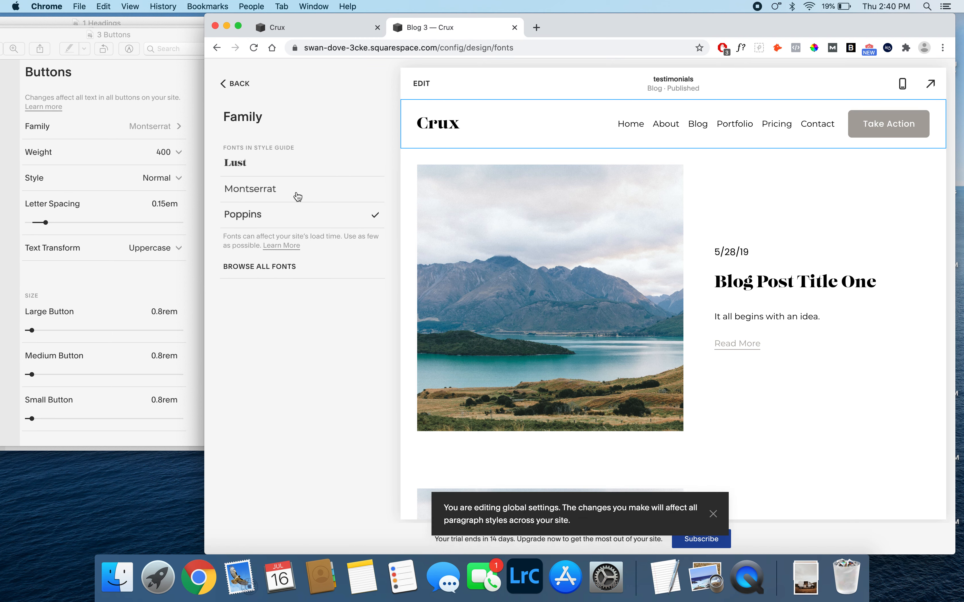
click(277, 194)
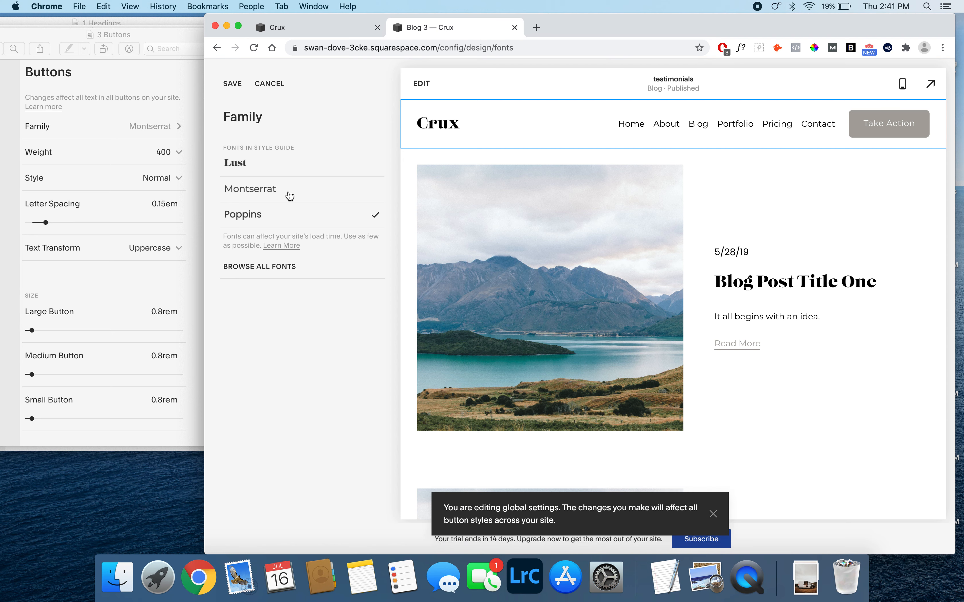
click(229, 85)
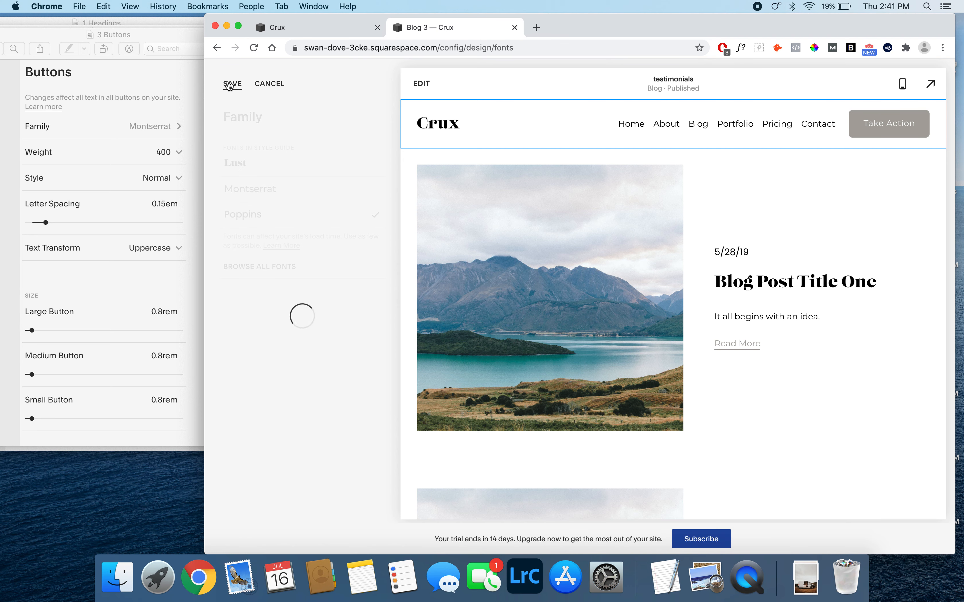
click(230, 85)
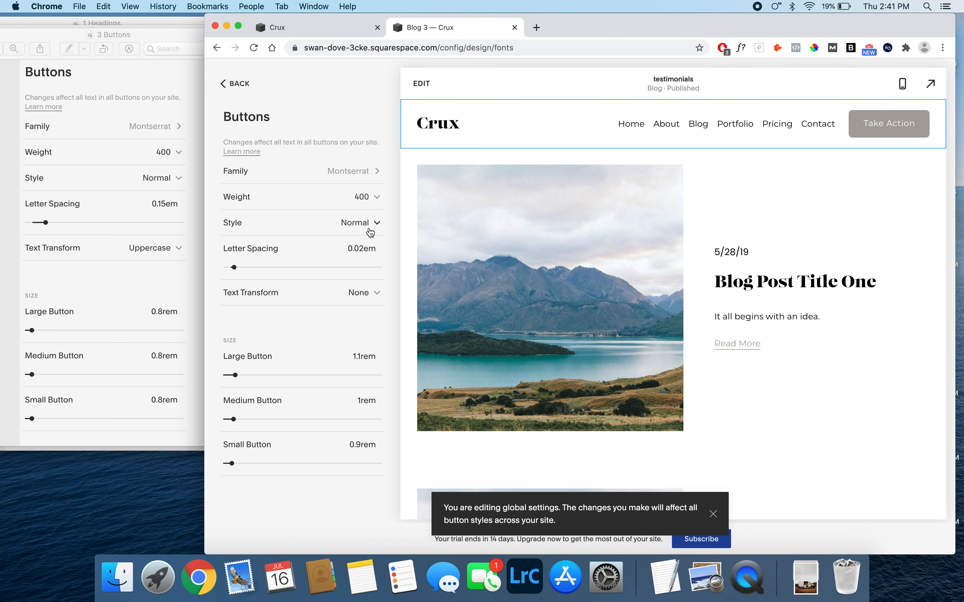
- Set the button letter spacing to 0.15em and the text transform to Uppercase
click(356, 248)
text(15)
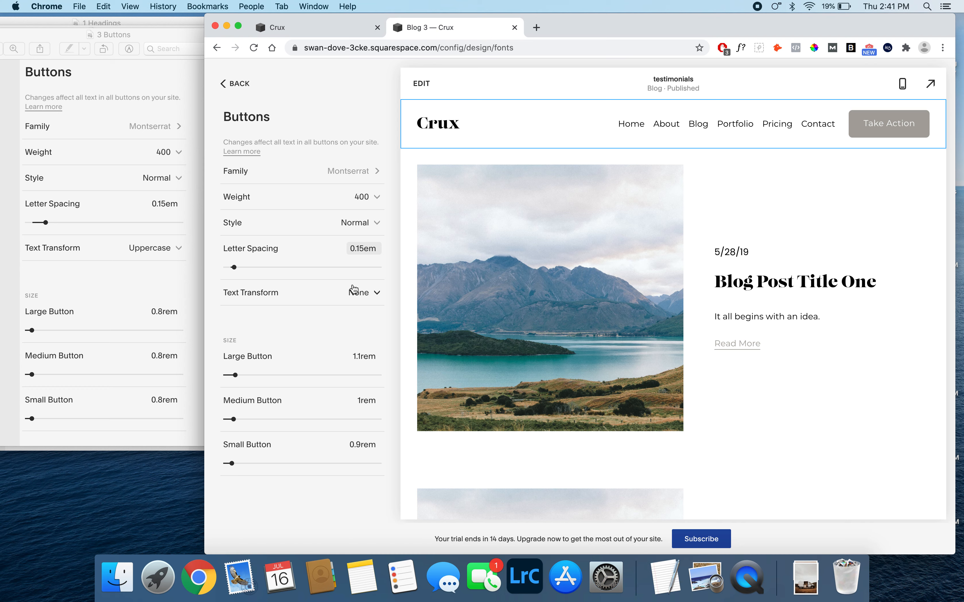
click(354, 293)
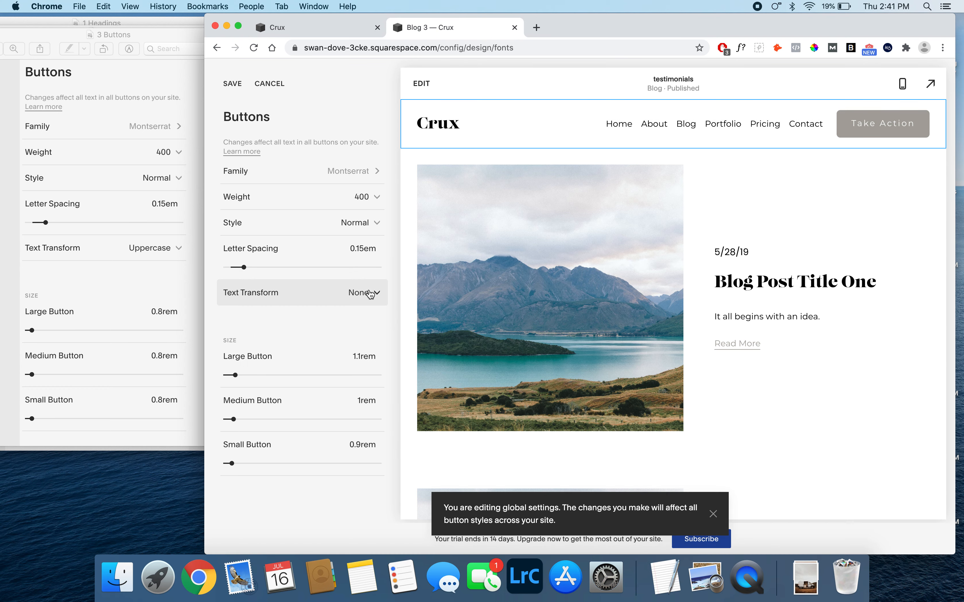
click(270, 320)
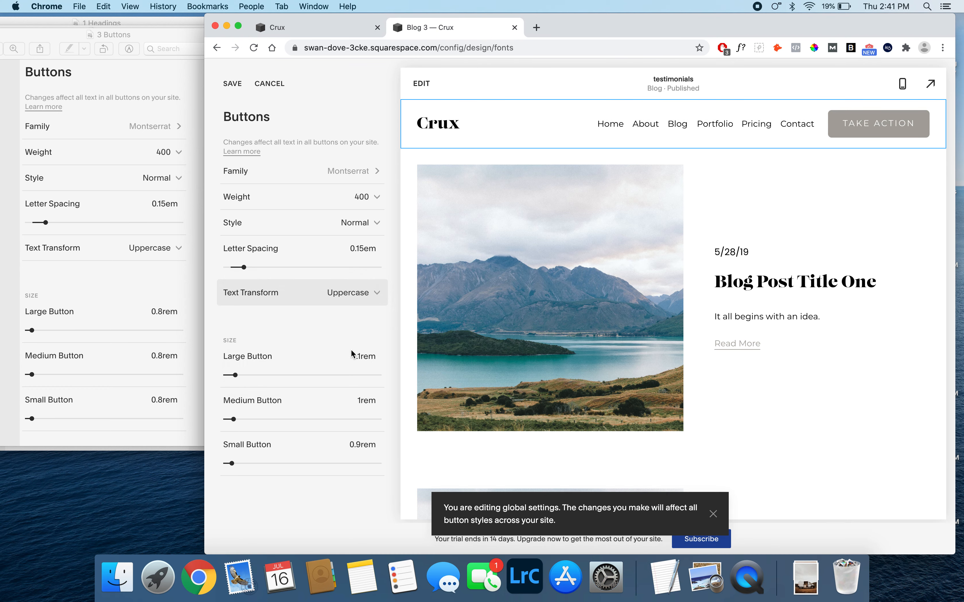
- Set the large, medium and small button sizes to 0.8rem and save the button font settings
drag(362, 356, 350, 358)
text(0.8)
drag(362, 397, 350, 402)
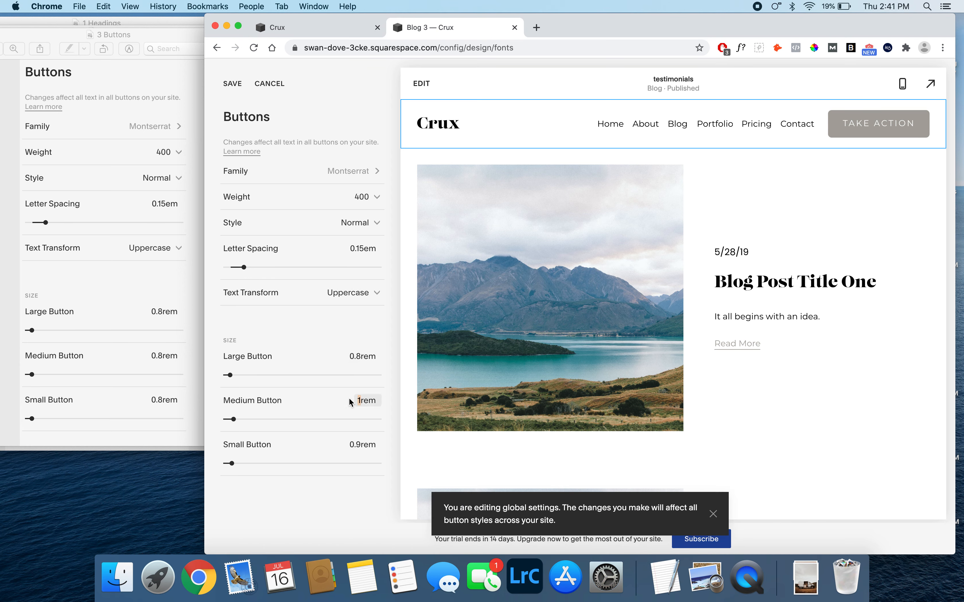
drag(357, 445, 359, 446)
text(8)
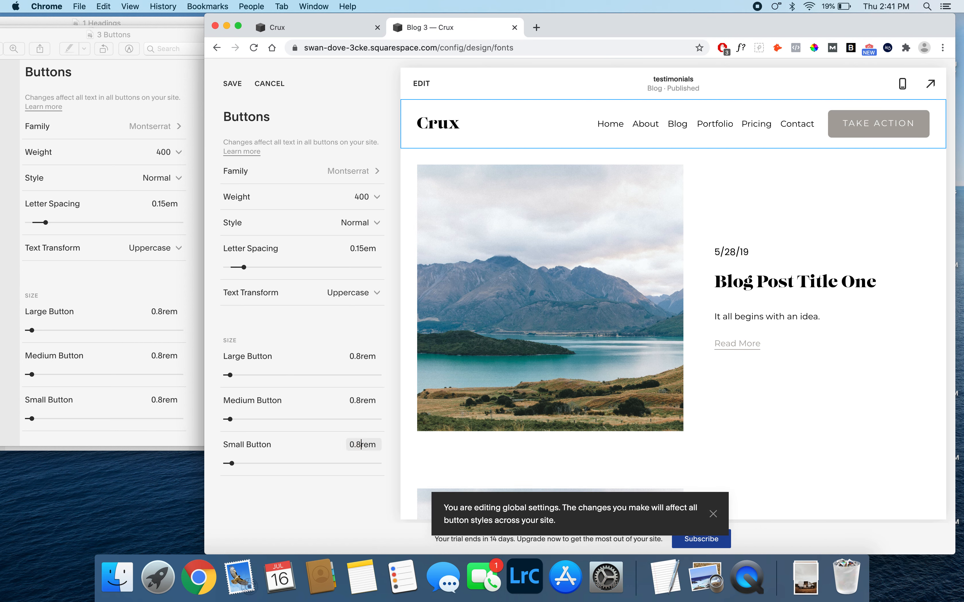
click(233, 84)
- Open the 4 Meta reference image from the 1 Fonts folder in Finder and place it beside the Chrome window
click(114, 563)
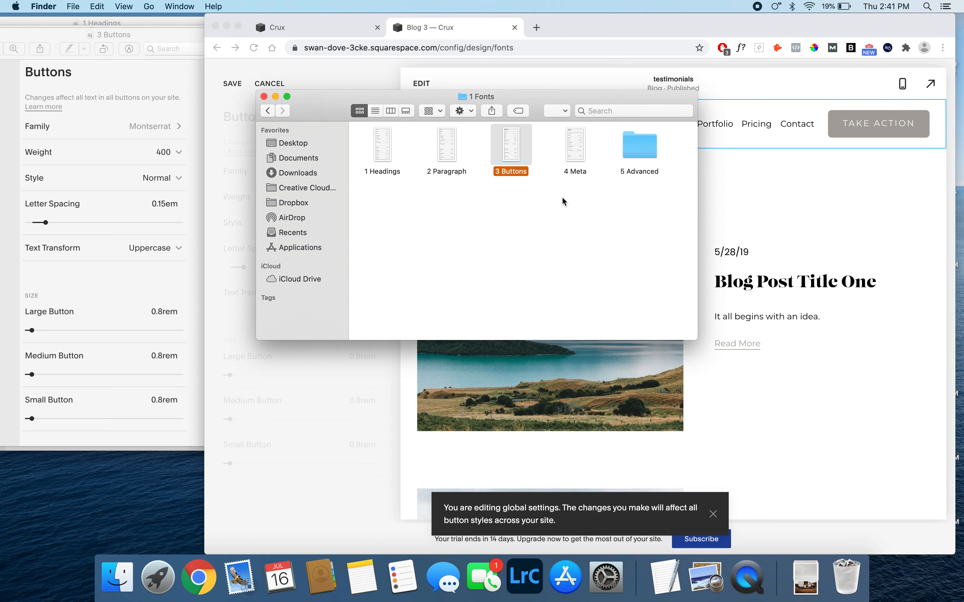
double_click(575, 145)
drag(251, 66, 164, 55)
click(391, 433)
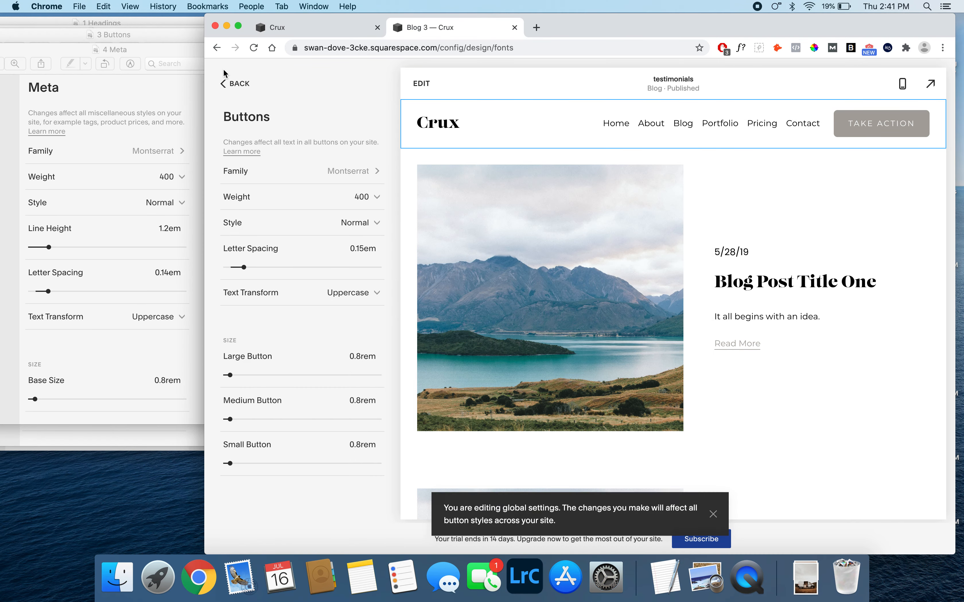
- Change the Meta font family to Montserrat from the style guide fonts, save it, and return to the Meta settings
click(232, 85)
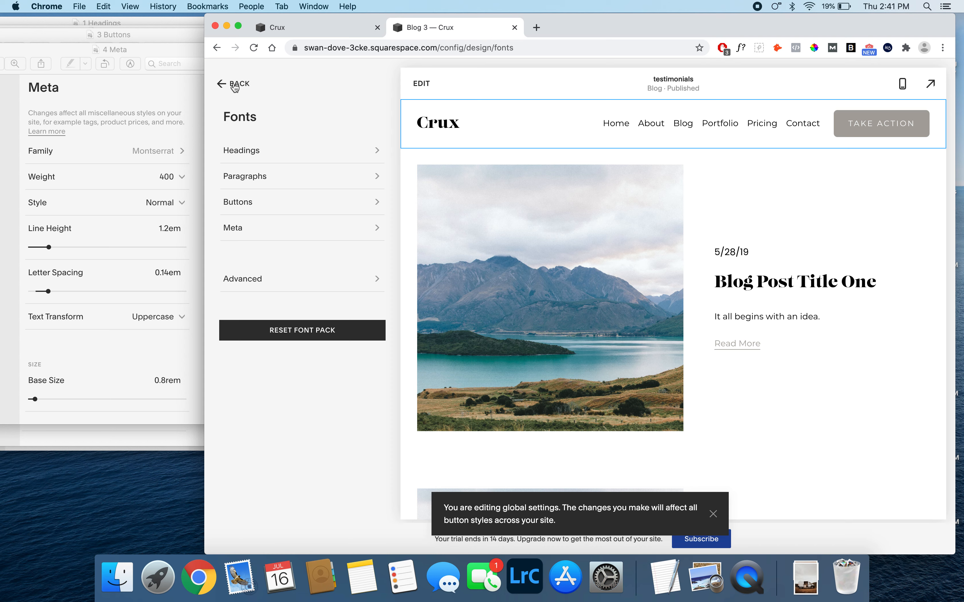
click(258, 230)
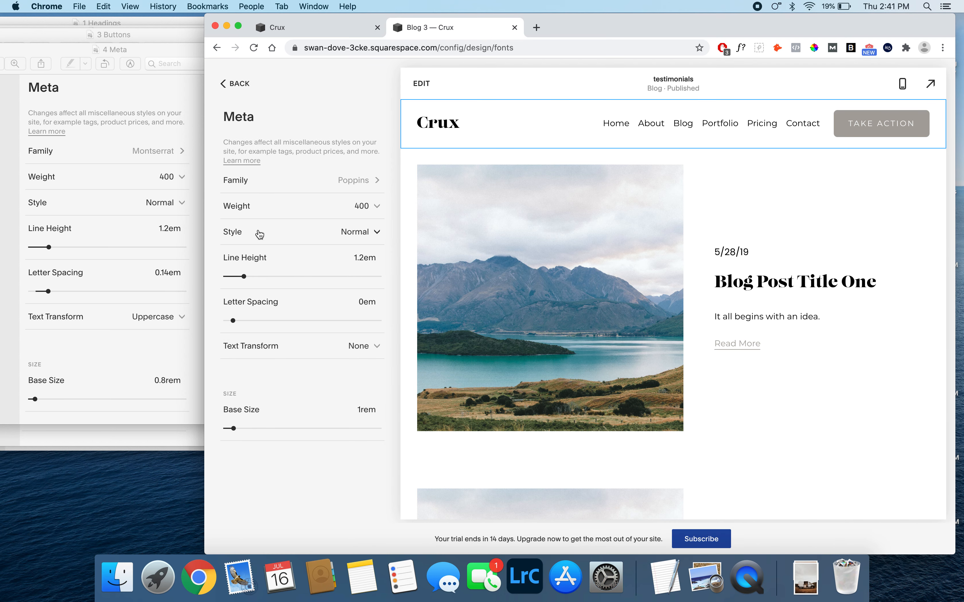
click(345, 184)
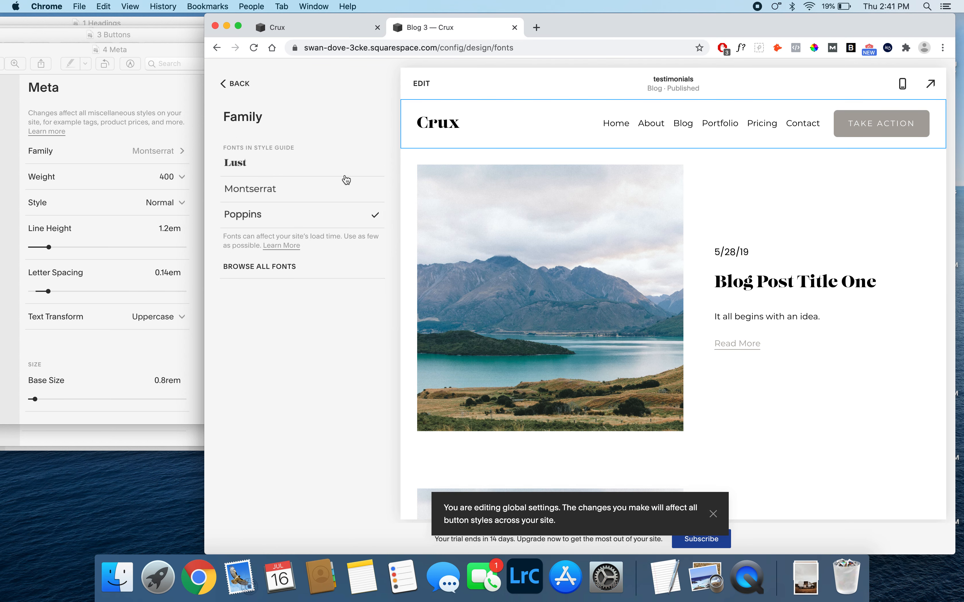
click(307, 191)
click(234, 87)
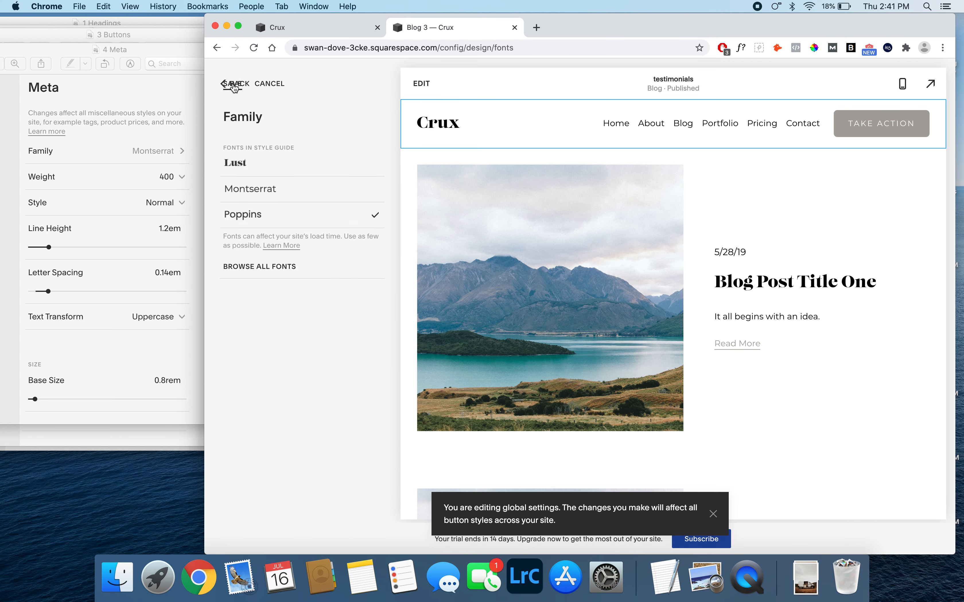
click(235, 85)
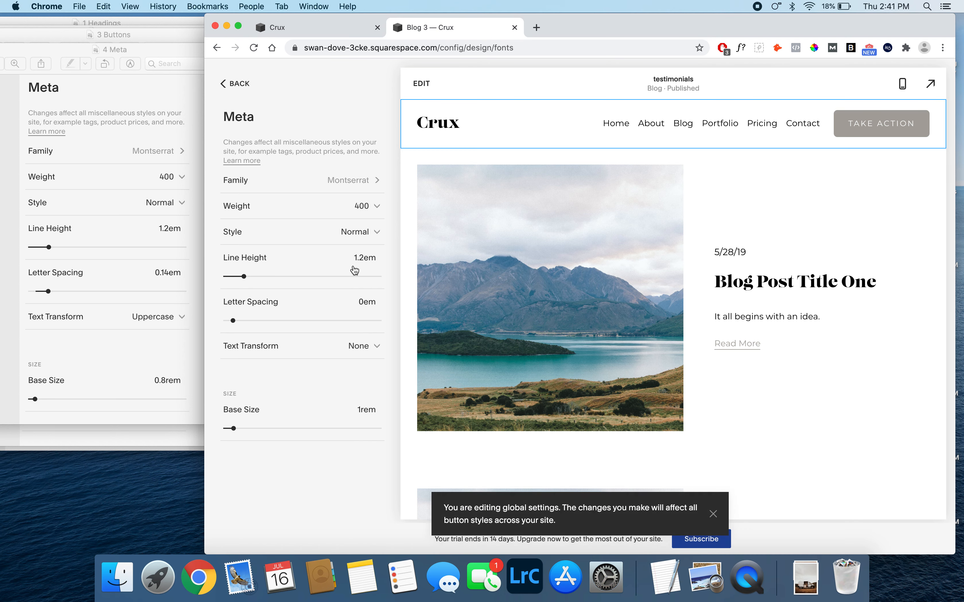
- Set the Meta letter spacing to 0.14em, text transform to Uppercase and base size to 0.8rem, and save the settings
click(364, 301)
text(.14)
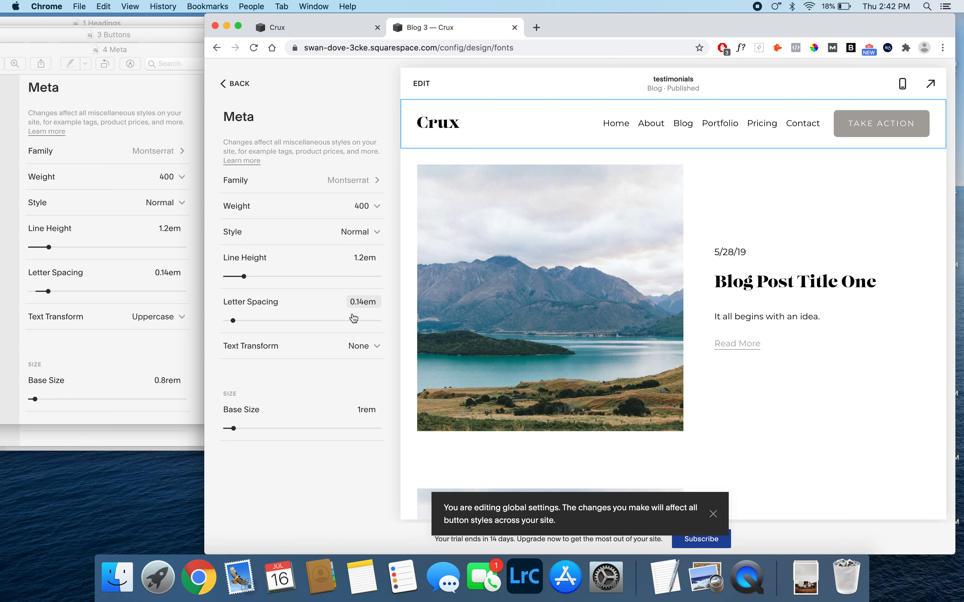
click(347, 350)
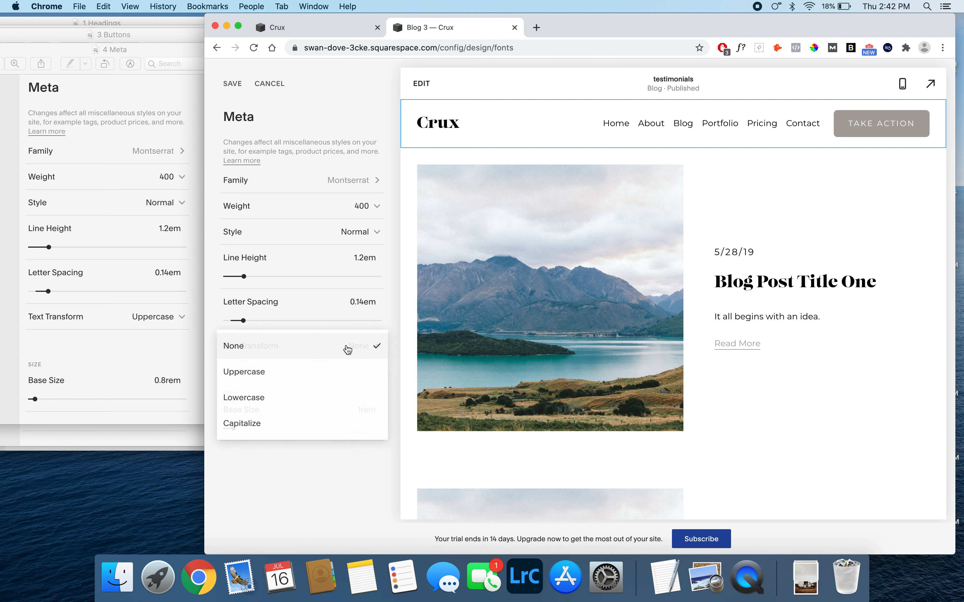
click(296, 378)
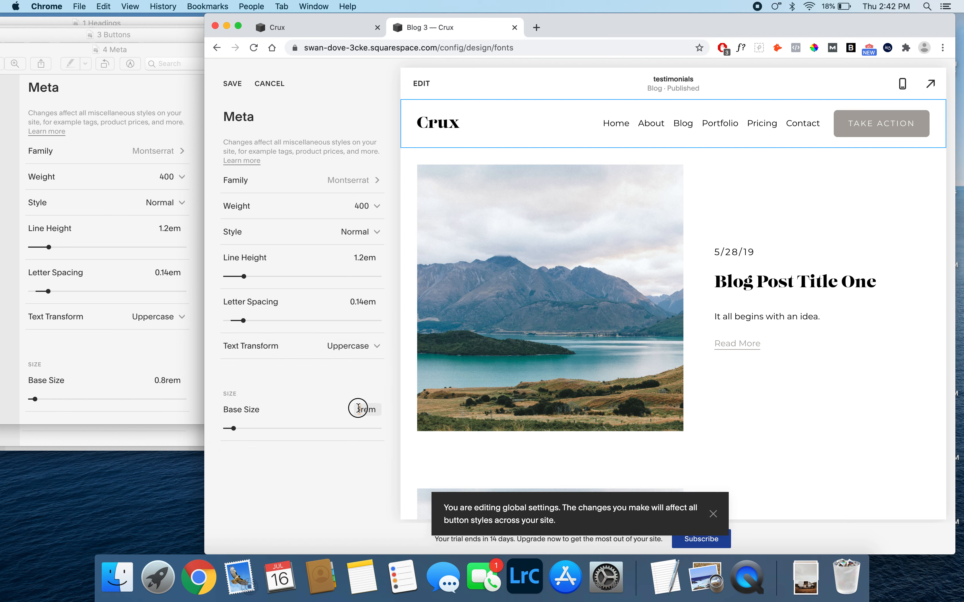
text(0.8)
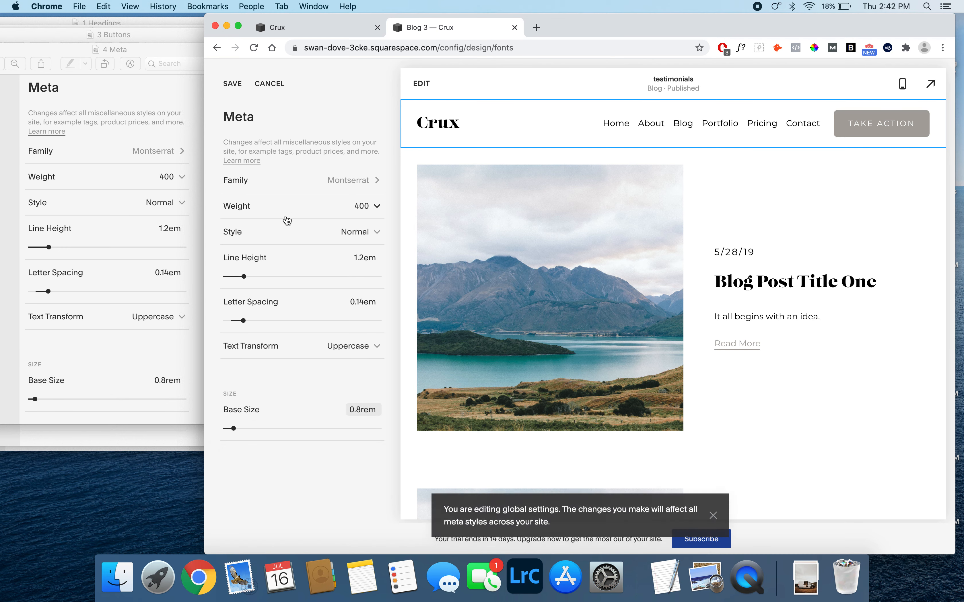
click(232, 85)
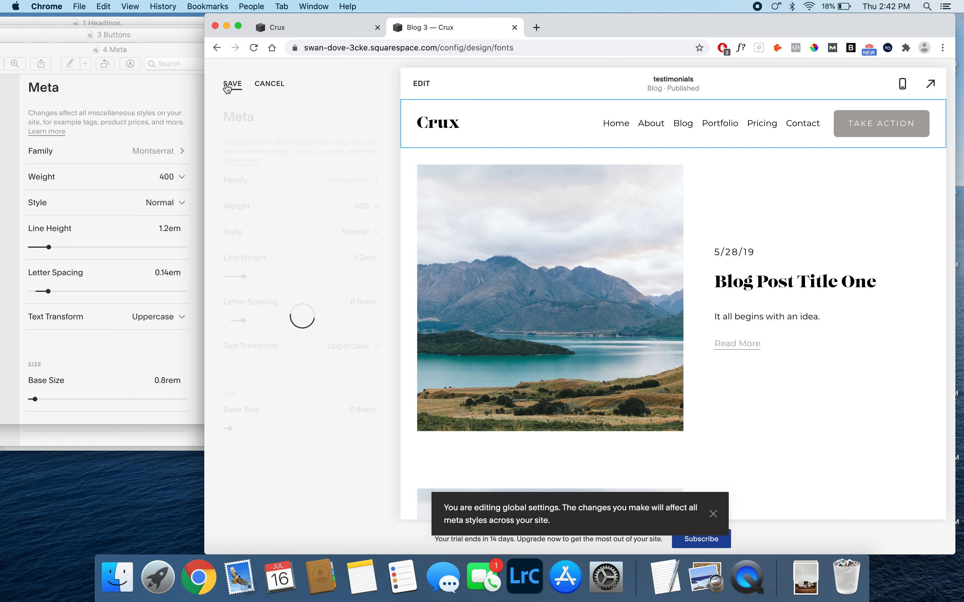
- Open the Site Navigation reference image from the 5 Advanced folder in Finder and place it beside the Chrome window
click(117, 577)
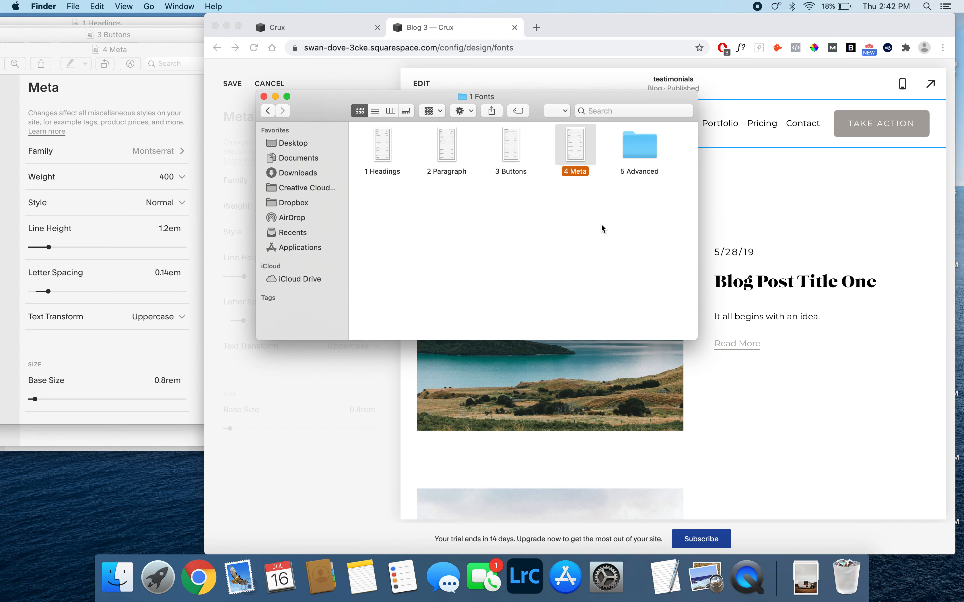
double_click(637, 157)
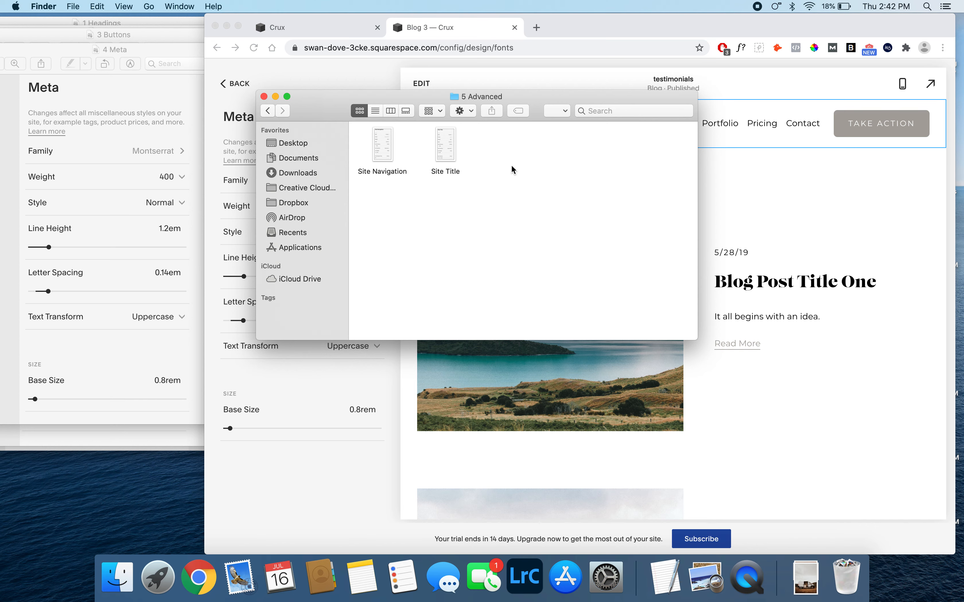
double_click(382, 152)
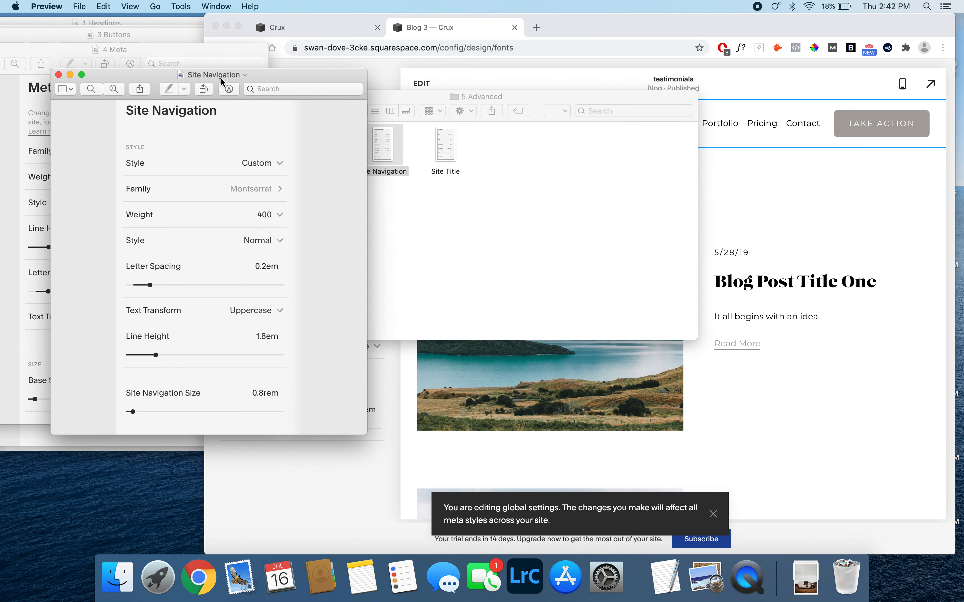
drag(255, 76, 171, 59)
- Return to Chrome, open the advanced Site Navigation font settings and change the style to Custom
click(231, 91)
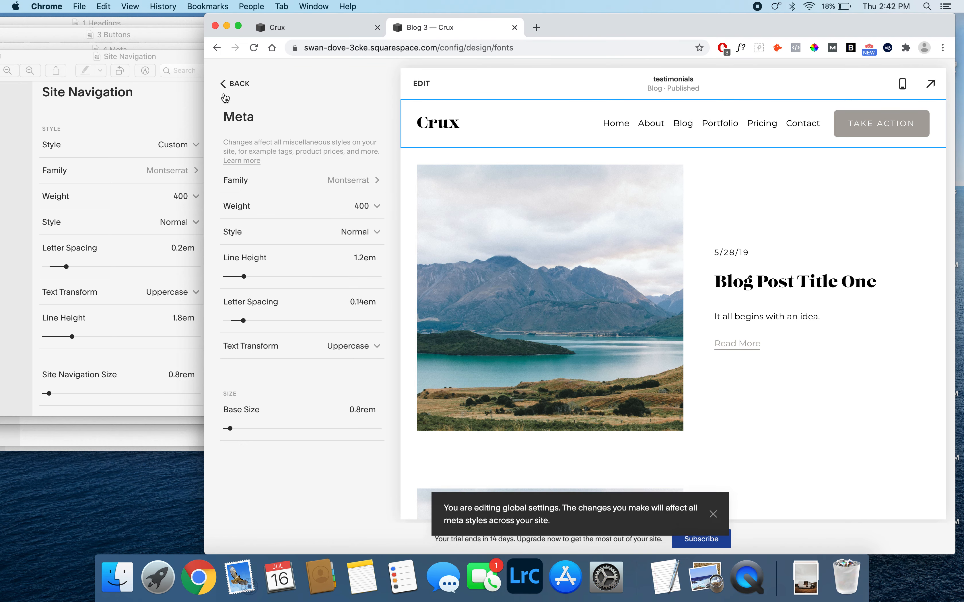
click(231, 84)
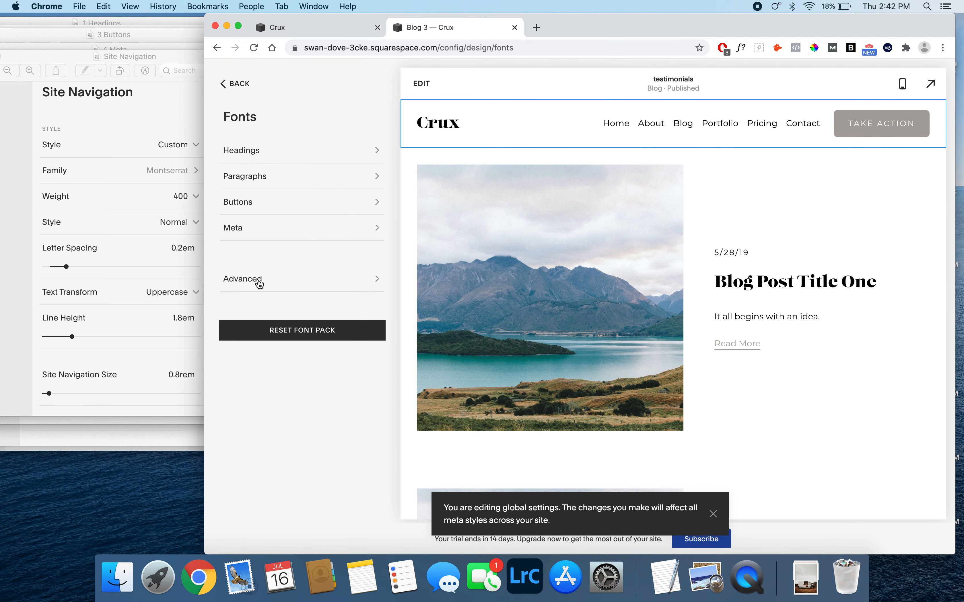
click(241, 286)
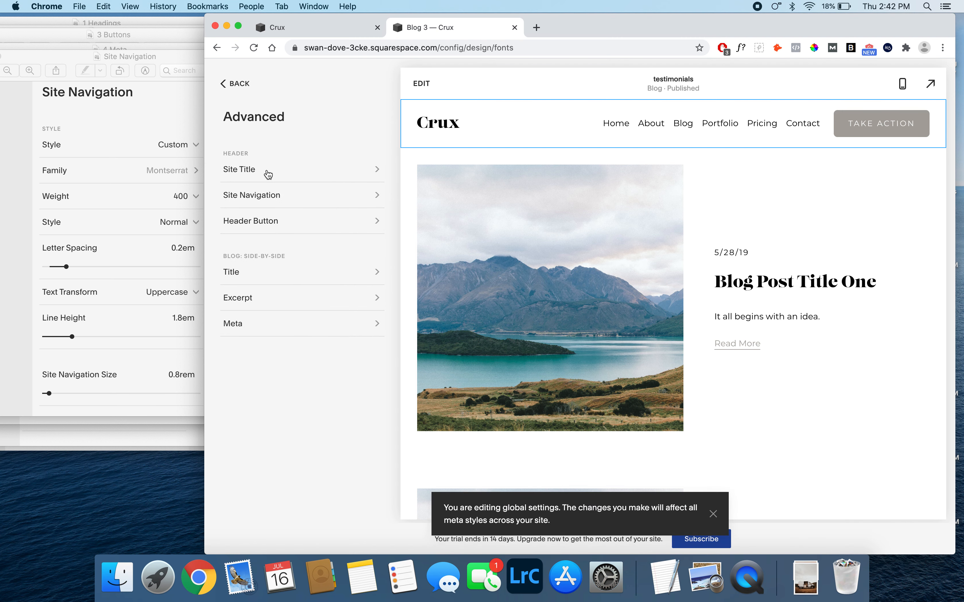
click(291, 201)
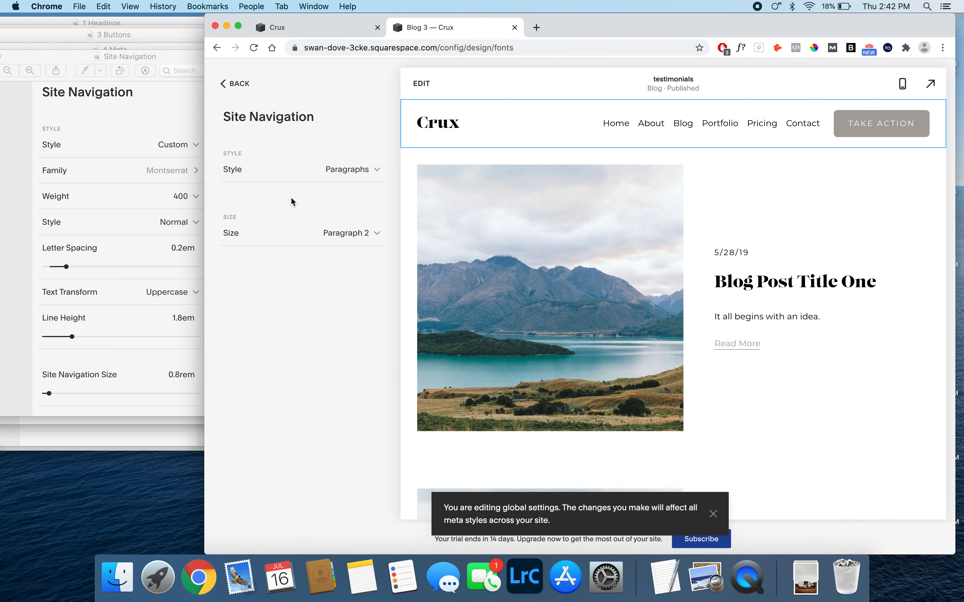
click(341, 170)
click(304, 196)
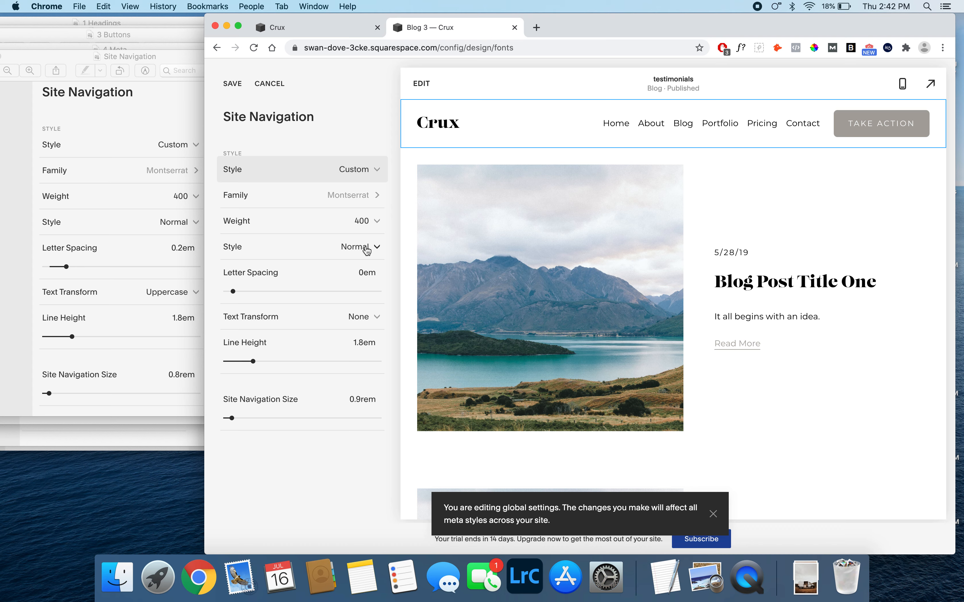
- Set the site navigation letter spacing to 0.2em, text transform to Uppercase and size to 0.8rem, and save the settings
click(364, 275)
text(.2)
click(393, 288)
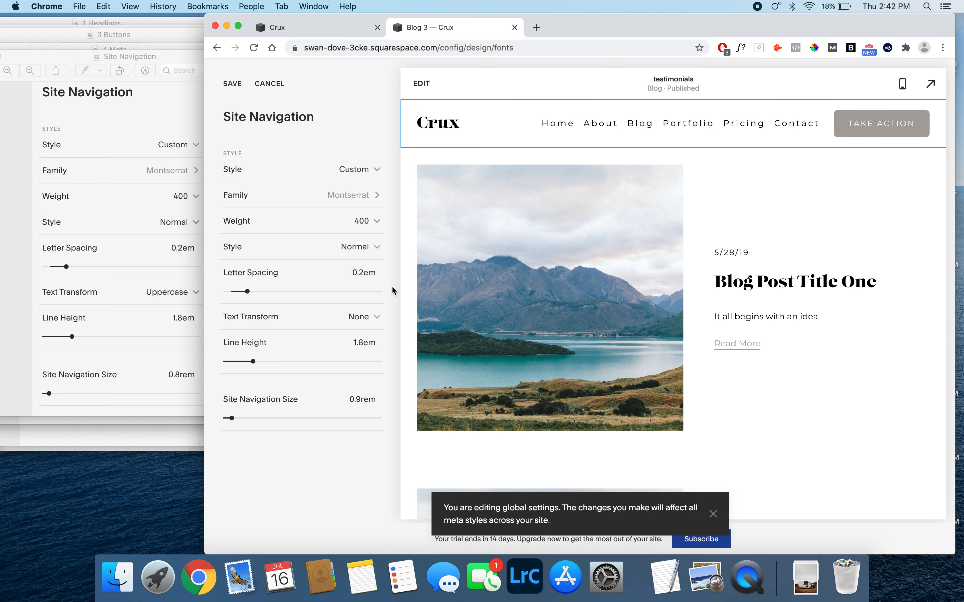
click(372, 317)
click(309, 346)
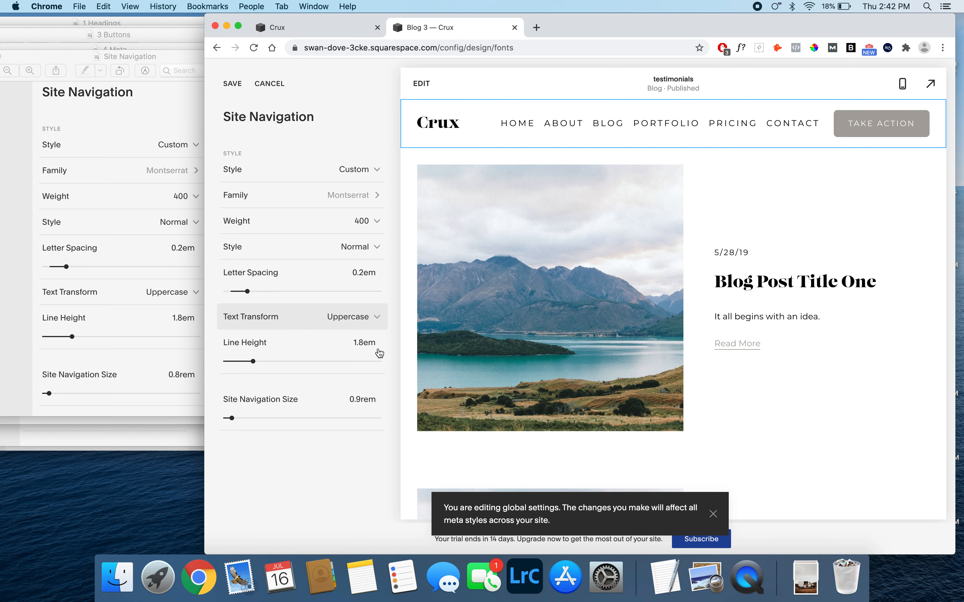
click(359, 399)
click(359, 399)
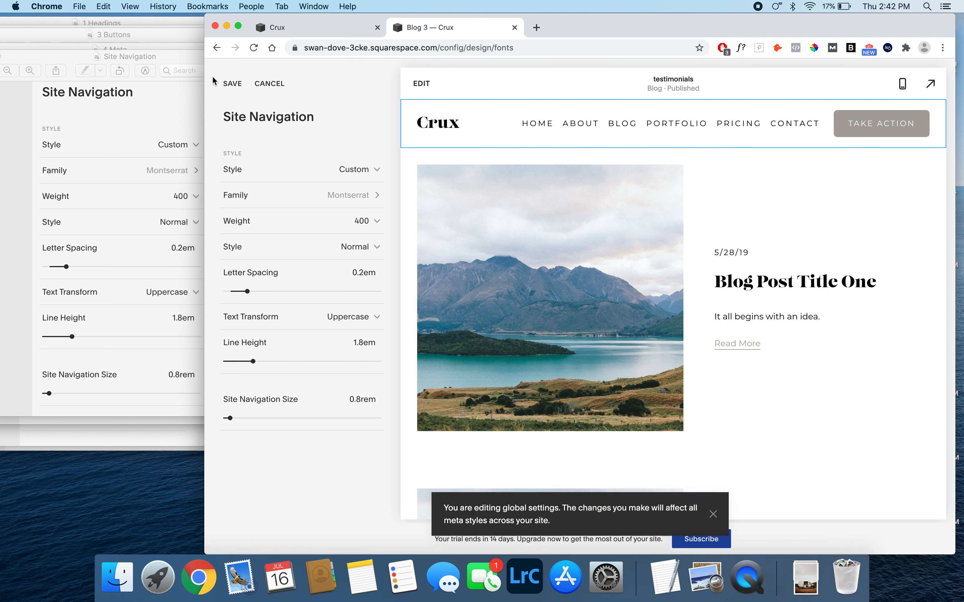
click(234, 84)
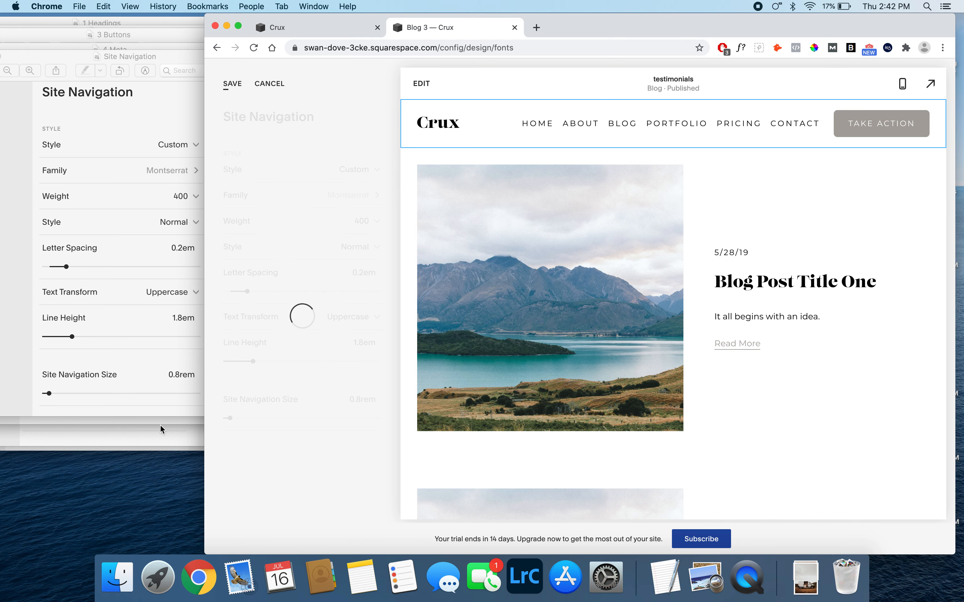
- Open the Site Title reference image from the 5 Advanced folder in Finder and move it to the edge of the Chrome window
click(118, 578)
double_click(437, 157)
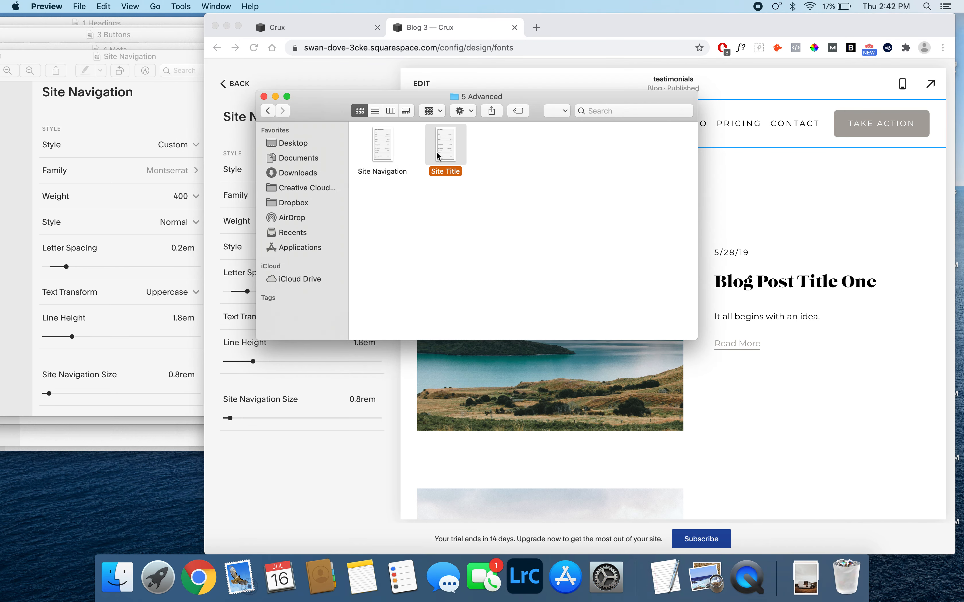
drag(255, 87, 176, 70)
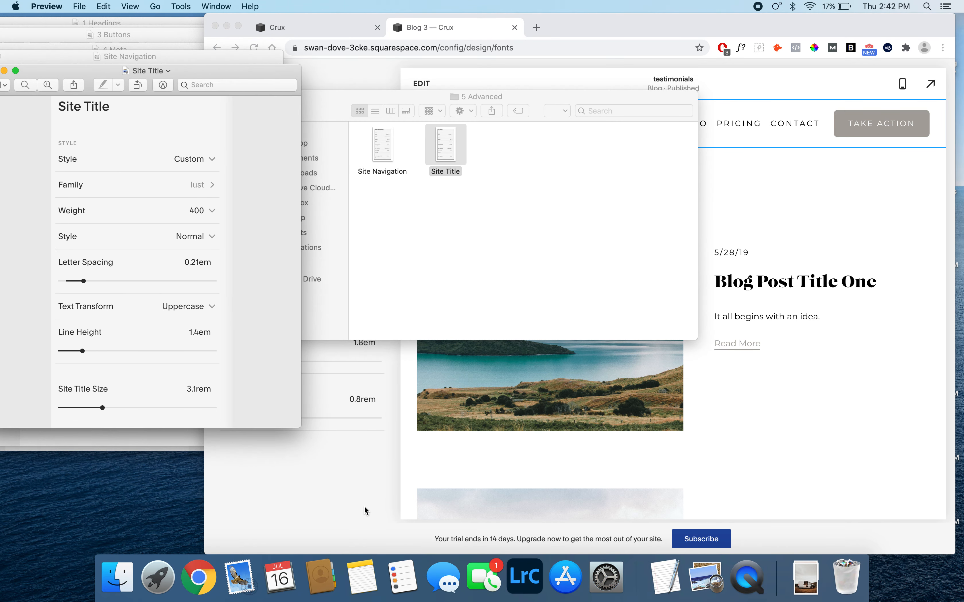
- Return to Chrome, open the advanced Site Title font settings, narrow the window to uncover the reference image, and change the style to Custom
click(366, 511)
click(236, 91)
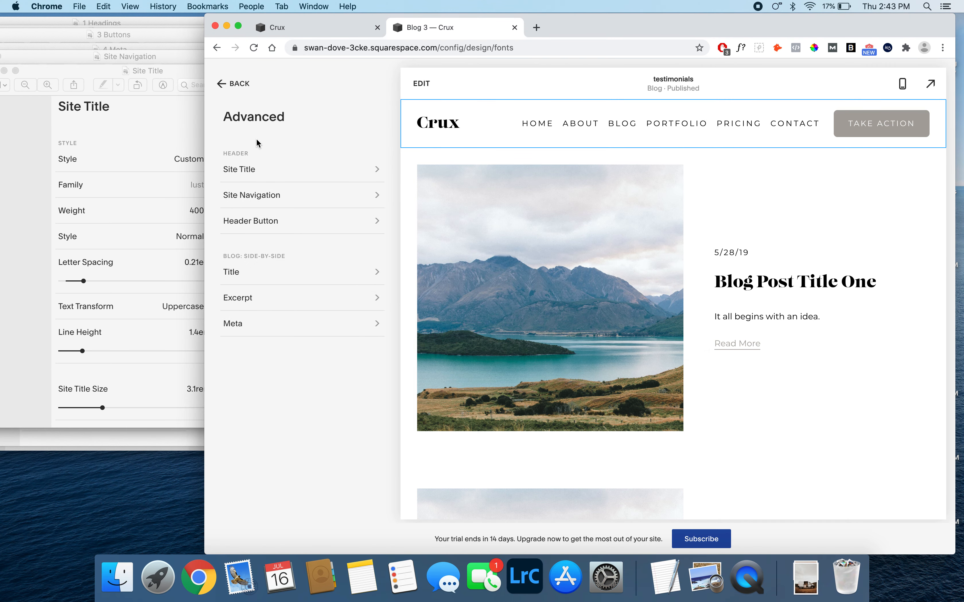
click(261, 172)
drag(205, 182, 238, 182)
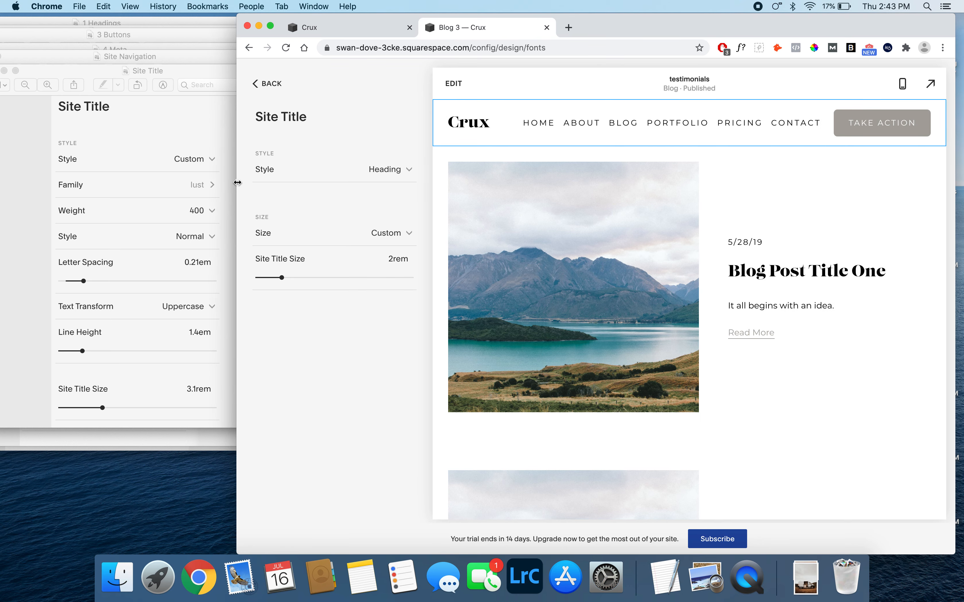
click(349, 177)
click(339, 199)
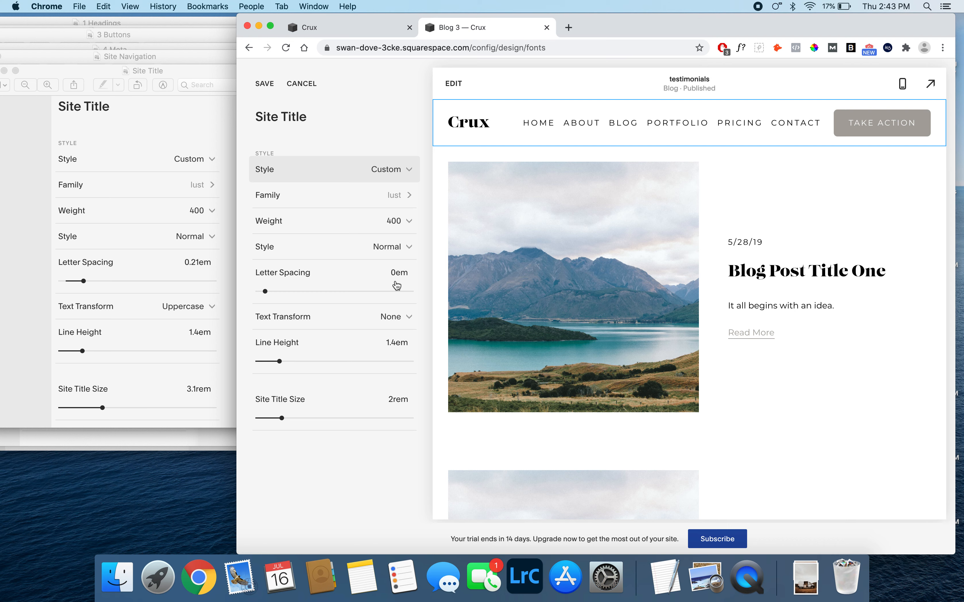
- Set the site title letter spacing to 0.21em, text transform to Uppercase and size to 3.1rem, save, and return to the Advanced settings
click(393, 272)
text(0.21)
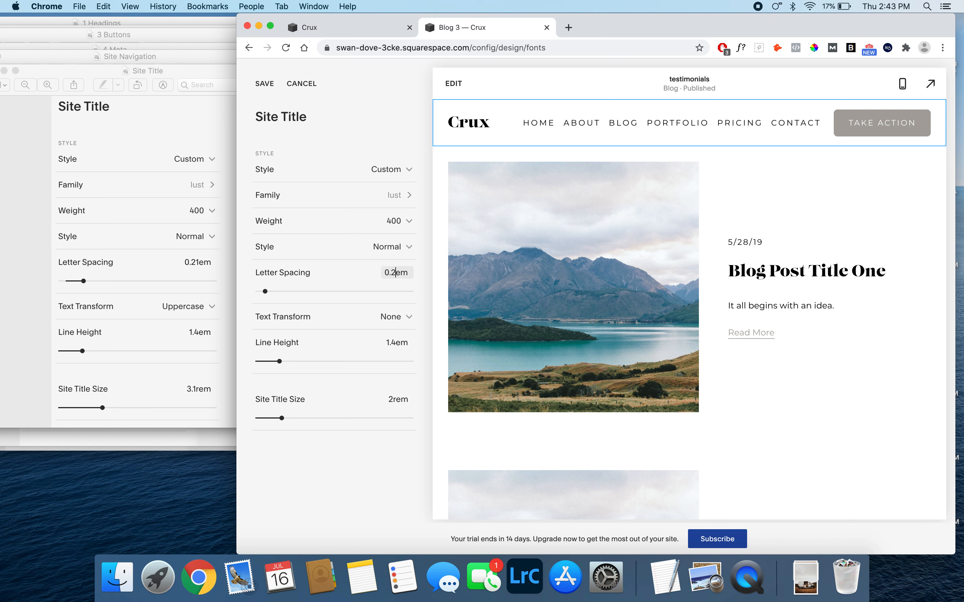
click(391, 318)
click(324, 348)
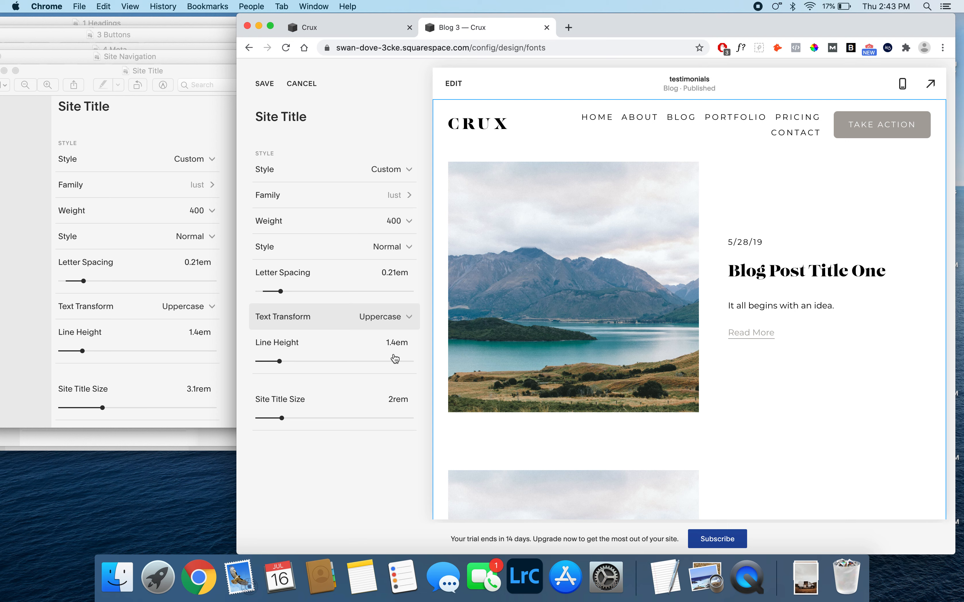
click(391, 400)
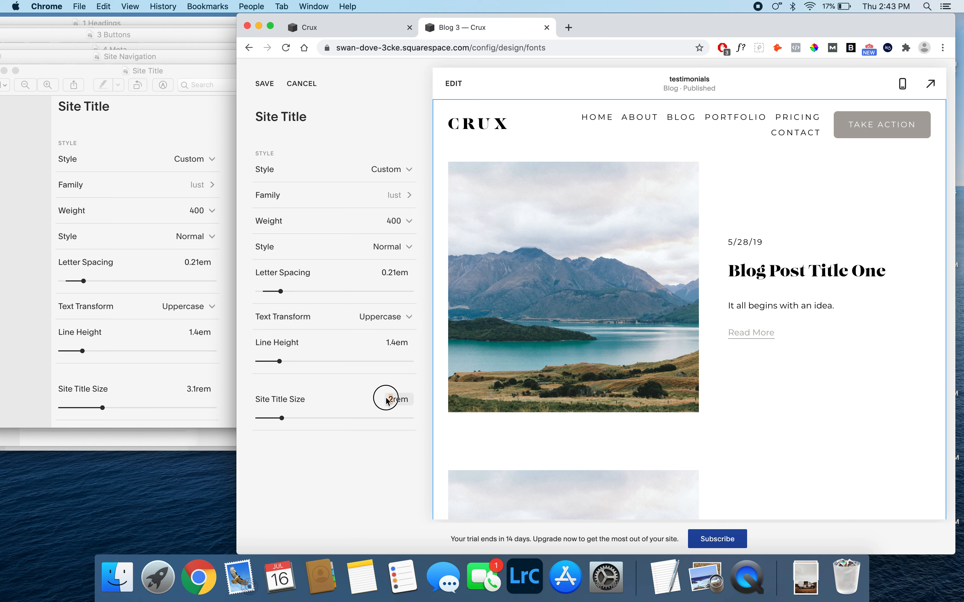
text(.1)
key(Return)
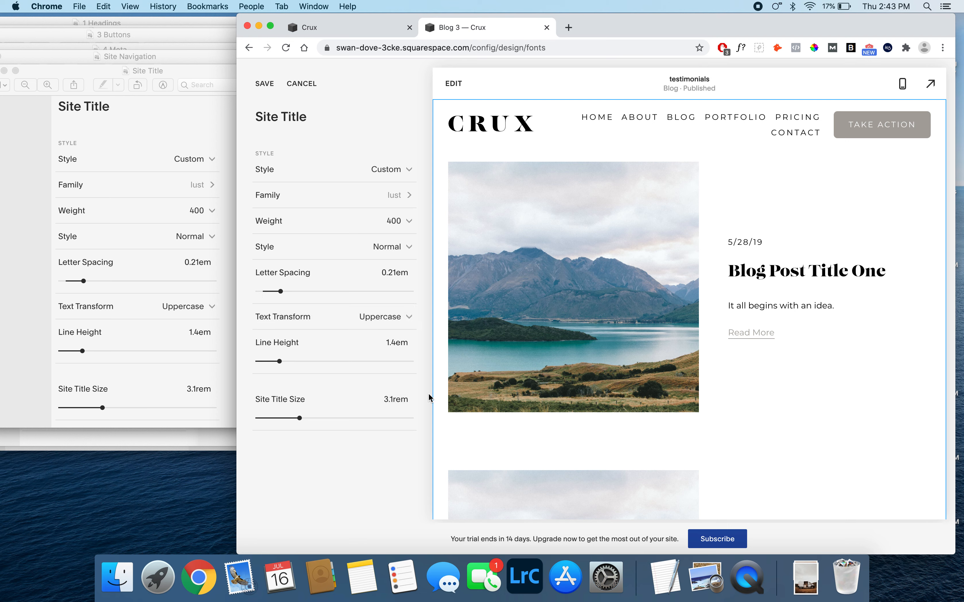
click(265, 84)
click(269, 88)
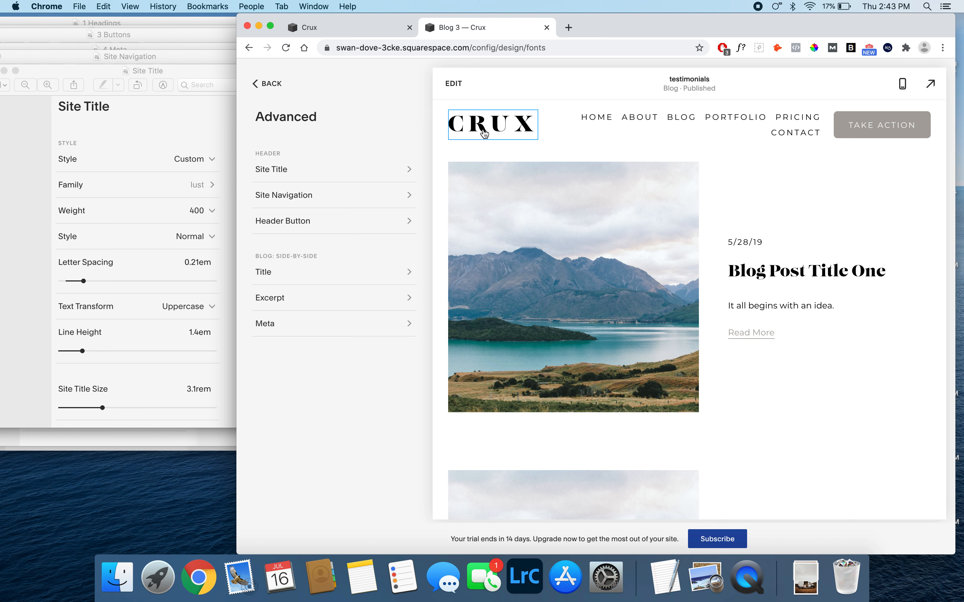
- View the Site Title and Site Navigation font settings by selecting those elements in the page preview, and return to the main Fonts settings
click(476, 121)
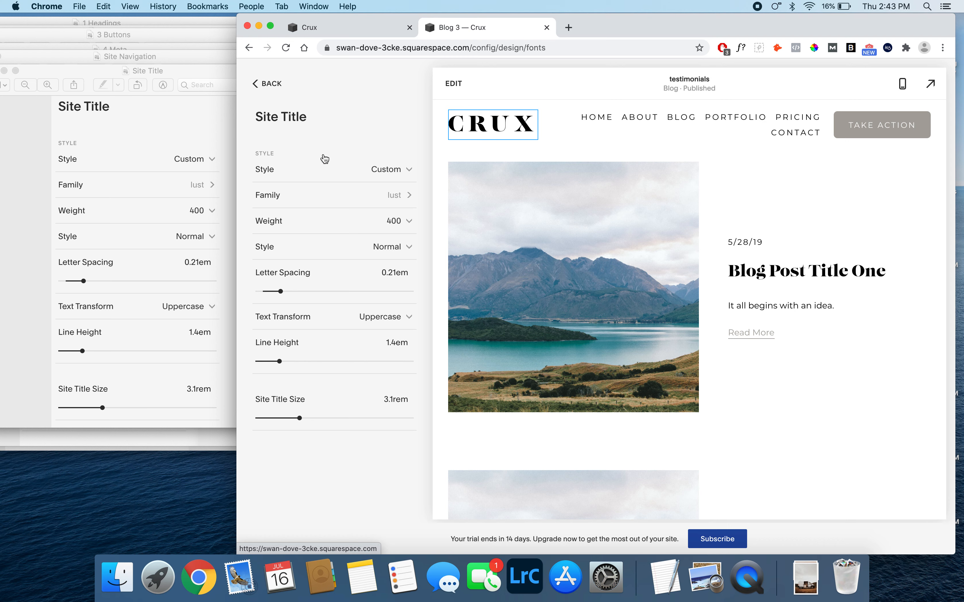
click(624, 125)
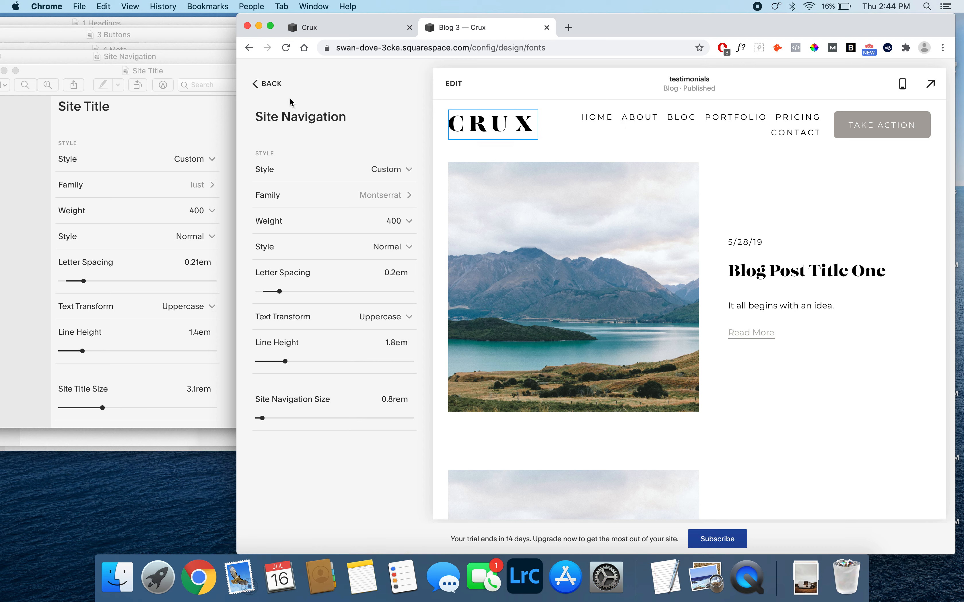
click(272, 87)
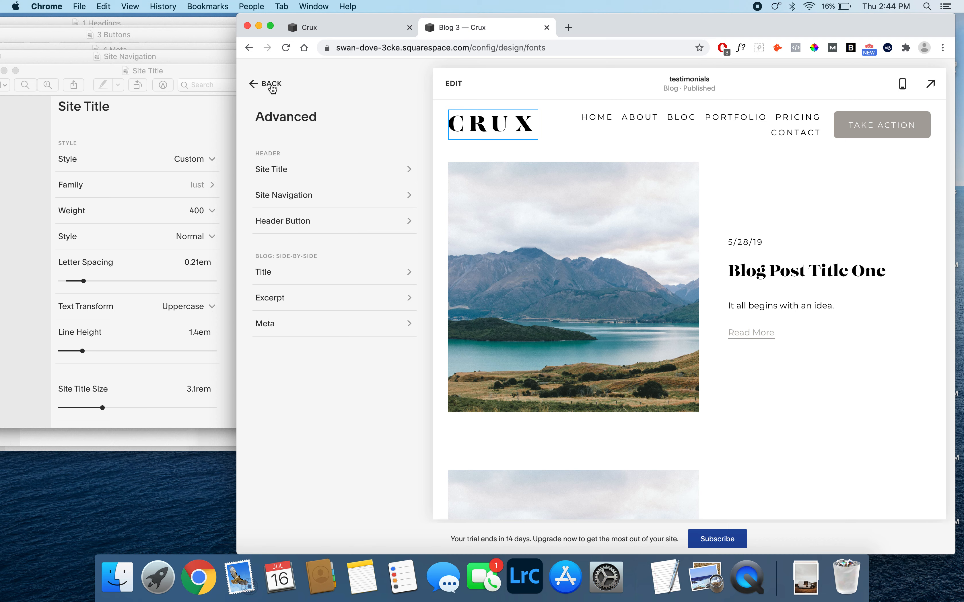
click(271, 84)
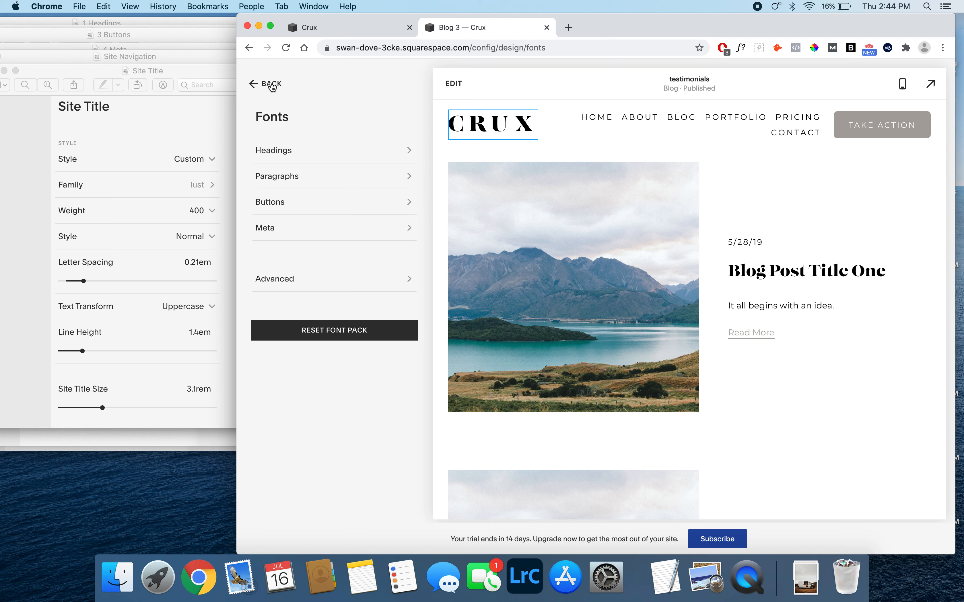
- Leave the Fonts settings and open the Colors settings of the site design
click(273, 86)
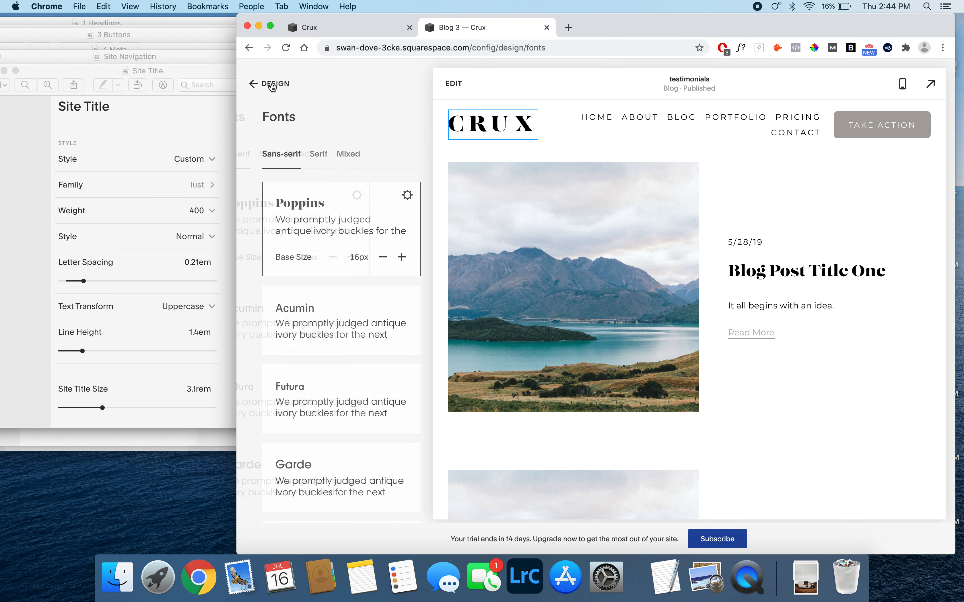
click(272, 85)
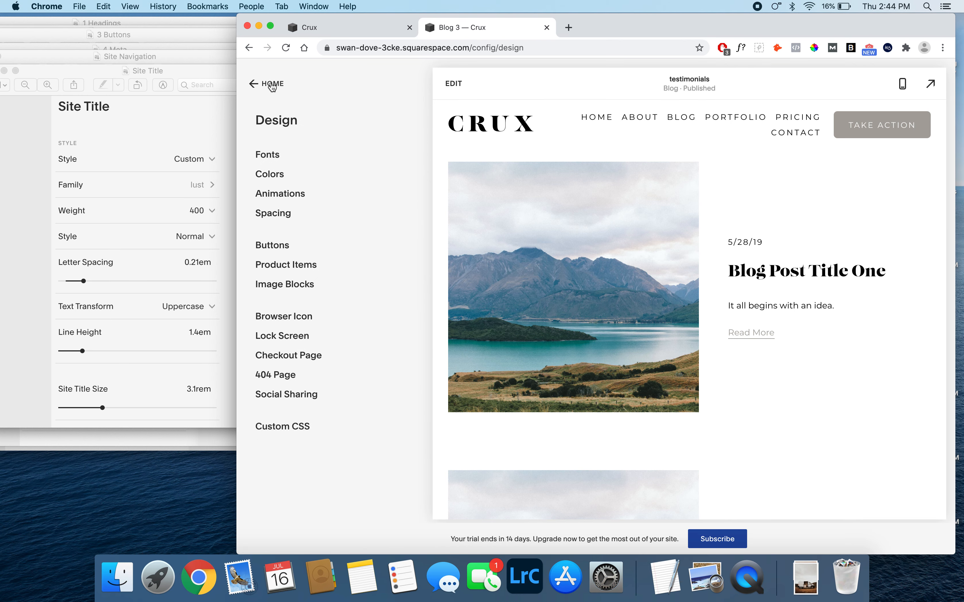
click(271, 176)
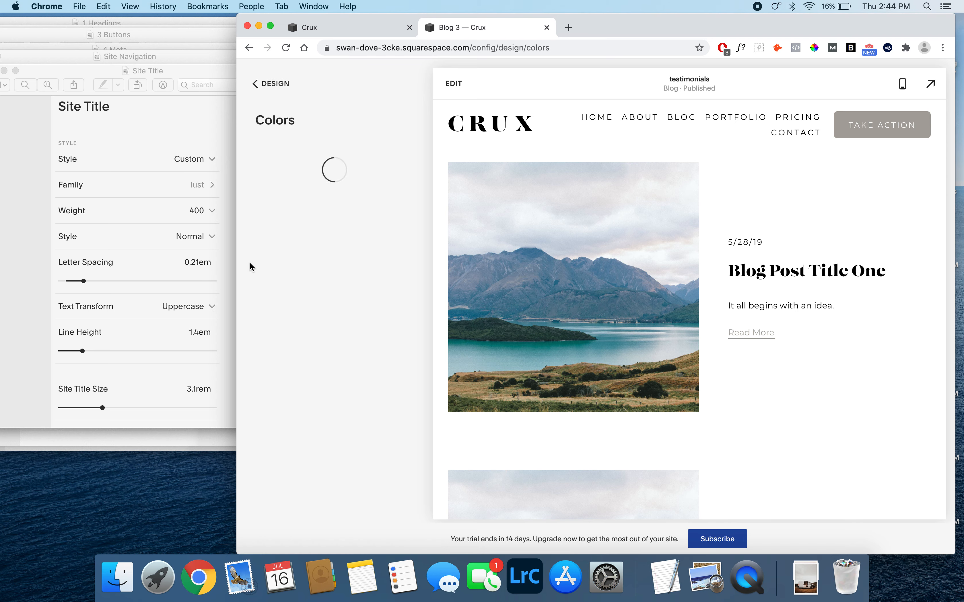
- Open reference image 1 from the 1 White Minimal folder inside 2 Colors in Finder and move it beside the Chrome window
click(117, 578)
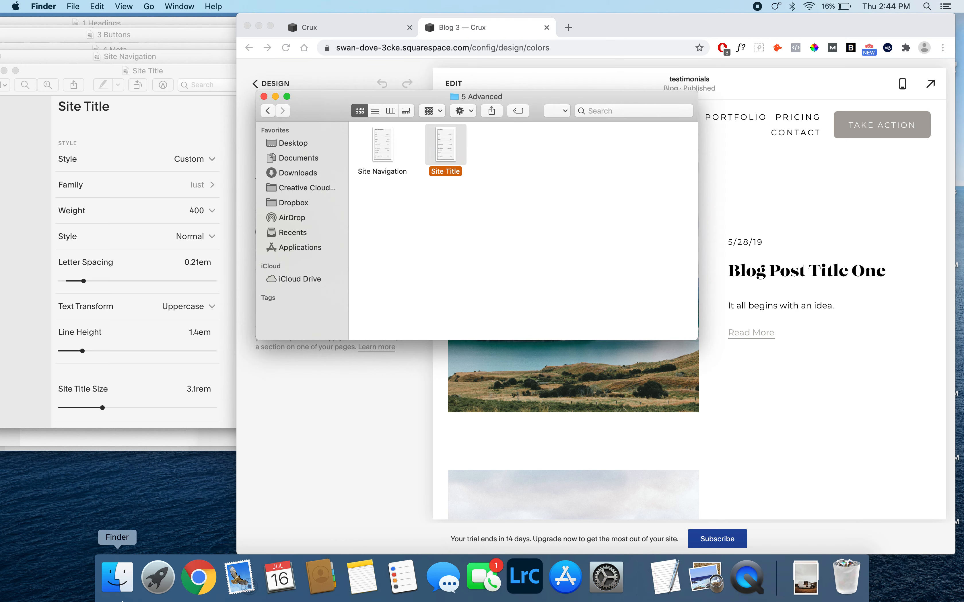
click(268, 111)
click(268, 111)
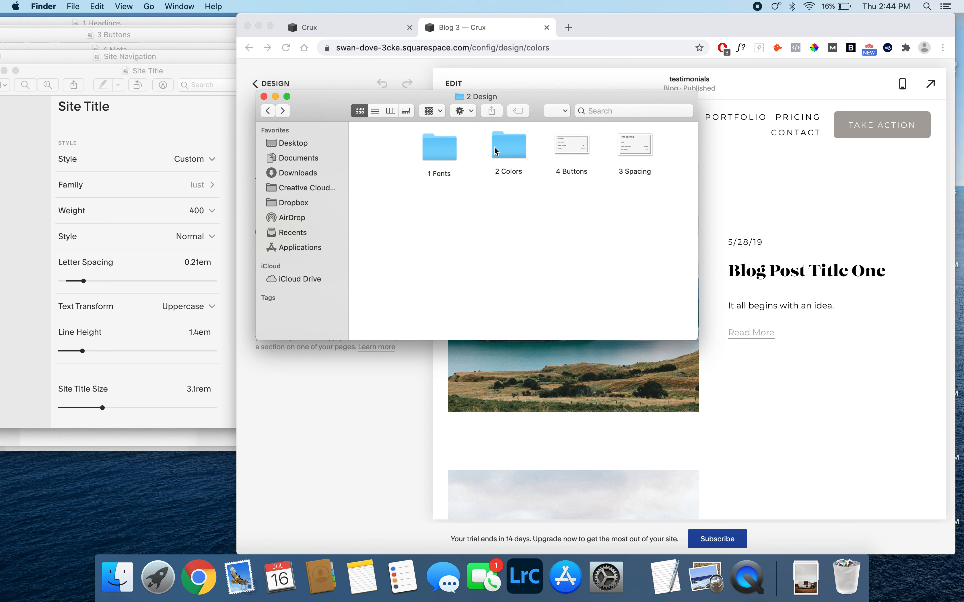
double_click(509, 153)
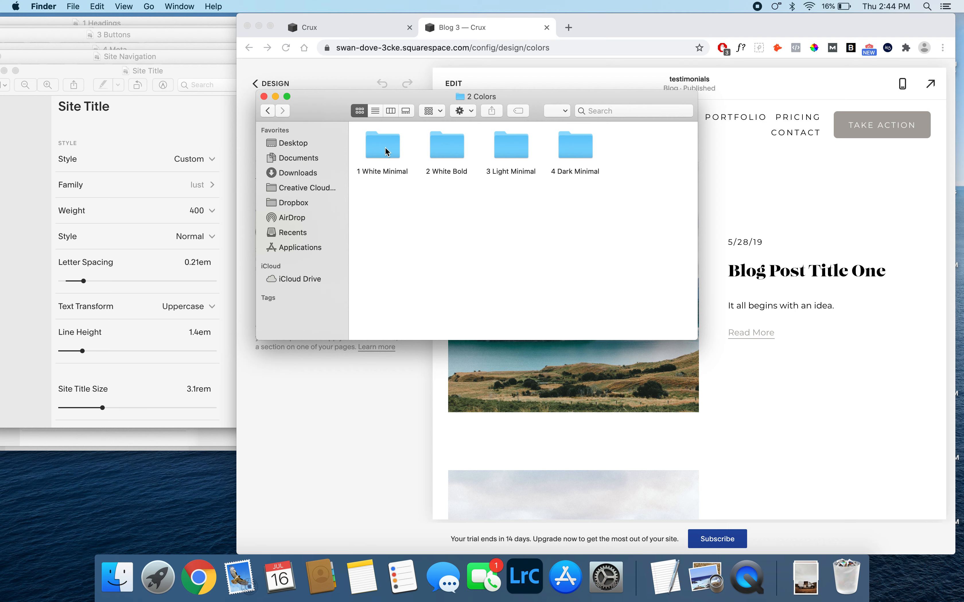
double_click(384, 150)
double_click(385, 151)
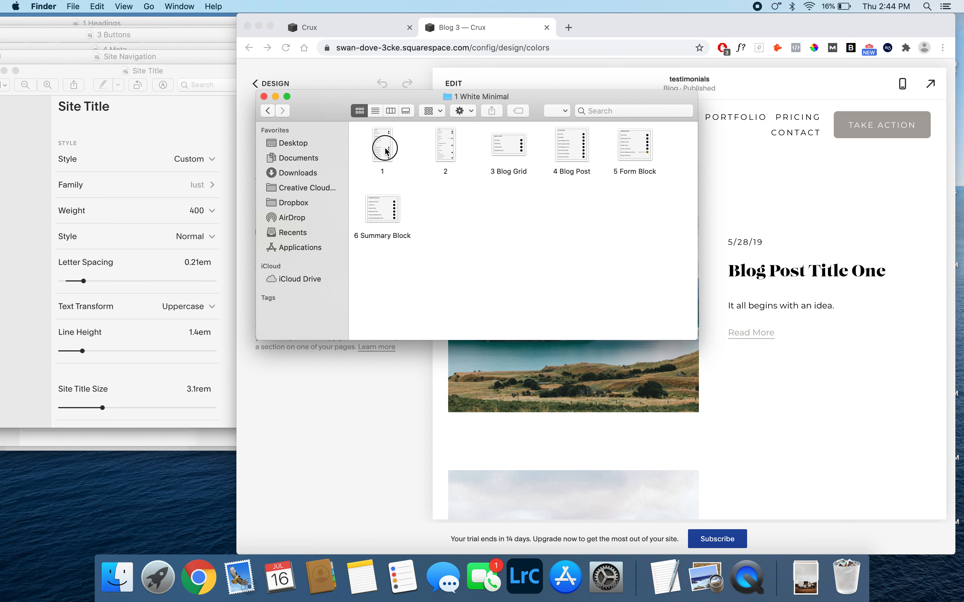
drag(286, 109, 190, 72)
- Return to Chrome, open the White Minimal section theme for editing, and compare its header, sitewide and text colors with the reference image
click(369, 462)
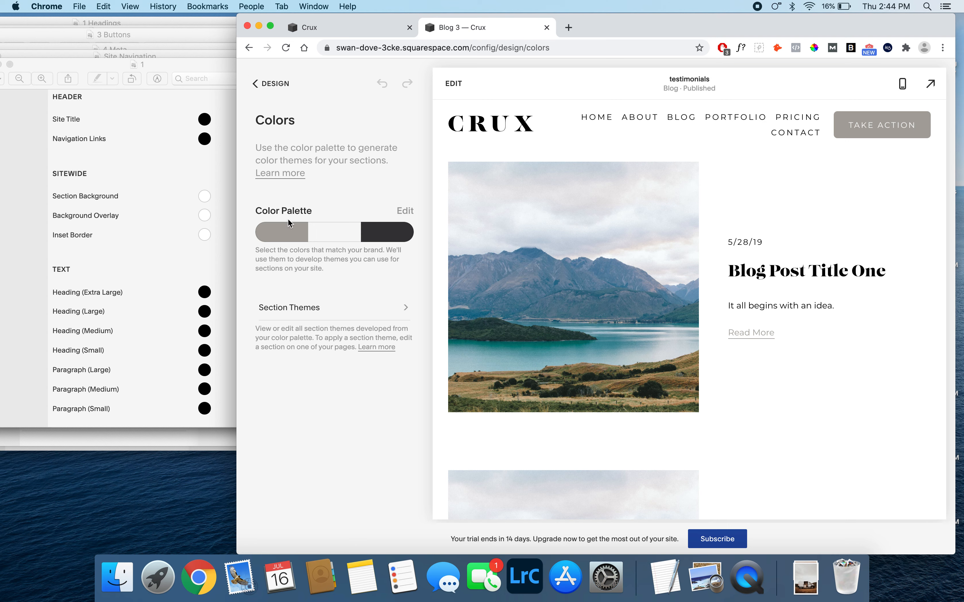
click(313, 313)
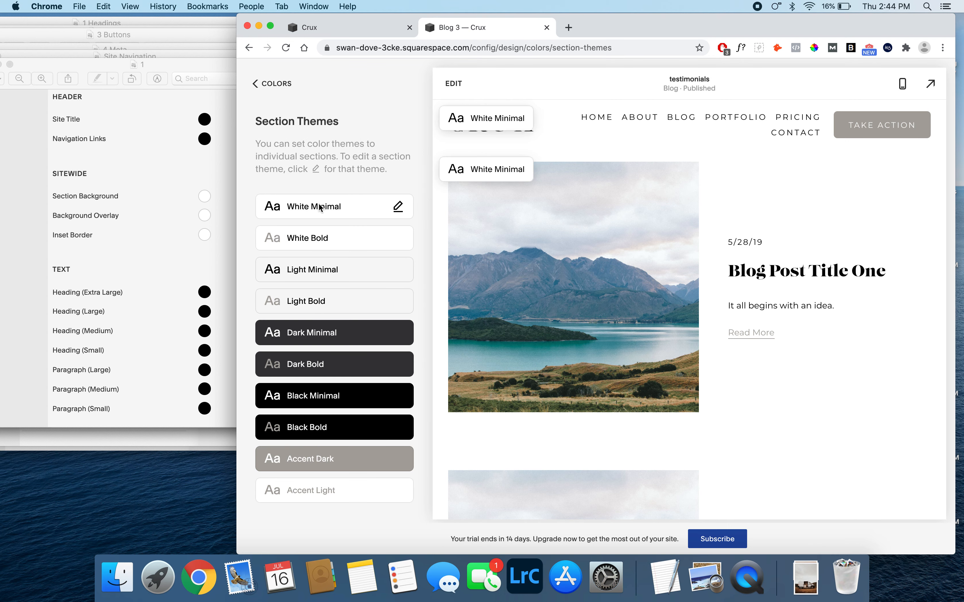
click(399, 207)
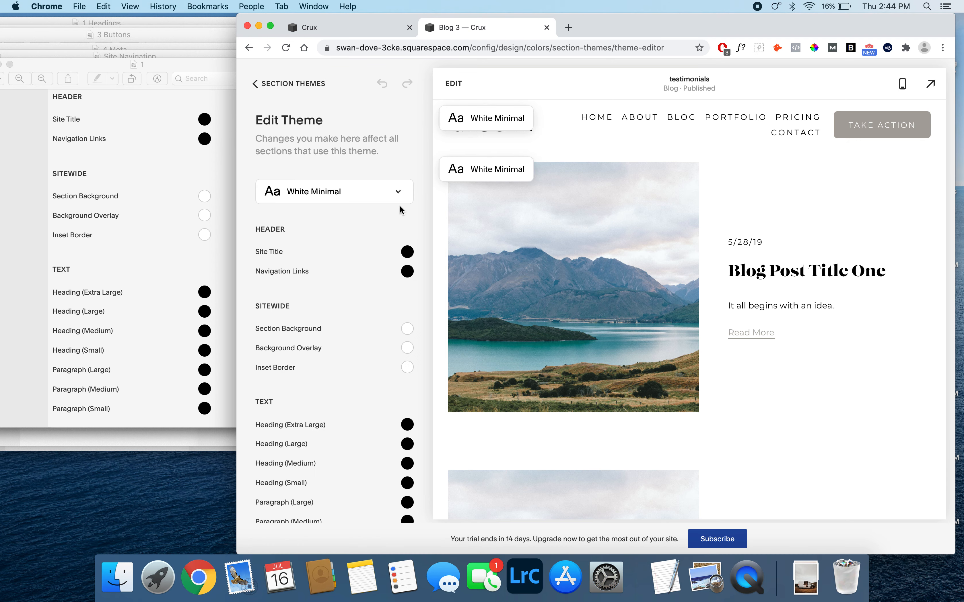
scroll(400, 209, down, 2)
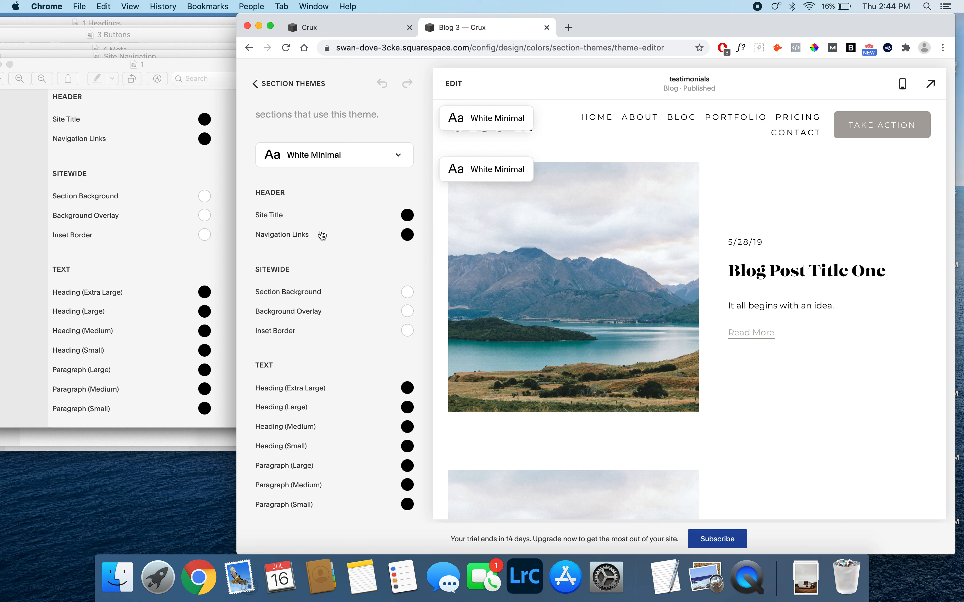
scroll(323, 235, down, 3)
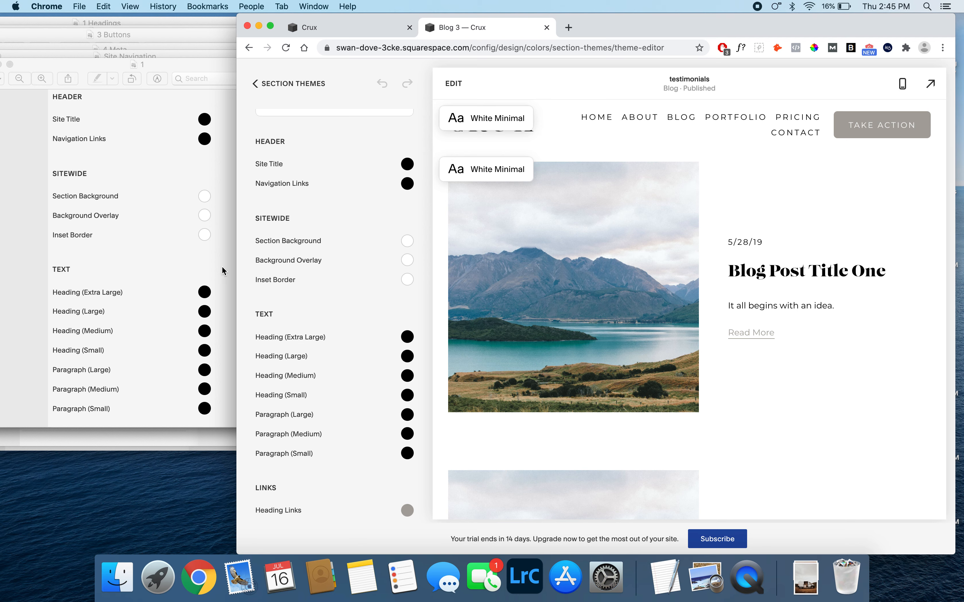
- Open reference image 2 from the 1 White Minimal folder in Finder and place it beside the Chrome window
click(121, 575)
double_click(445, 150)
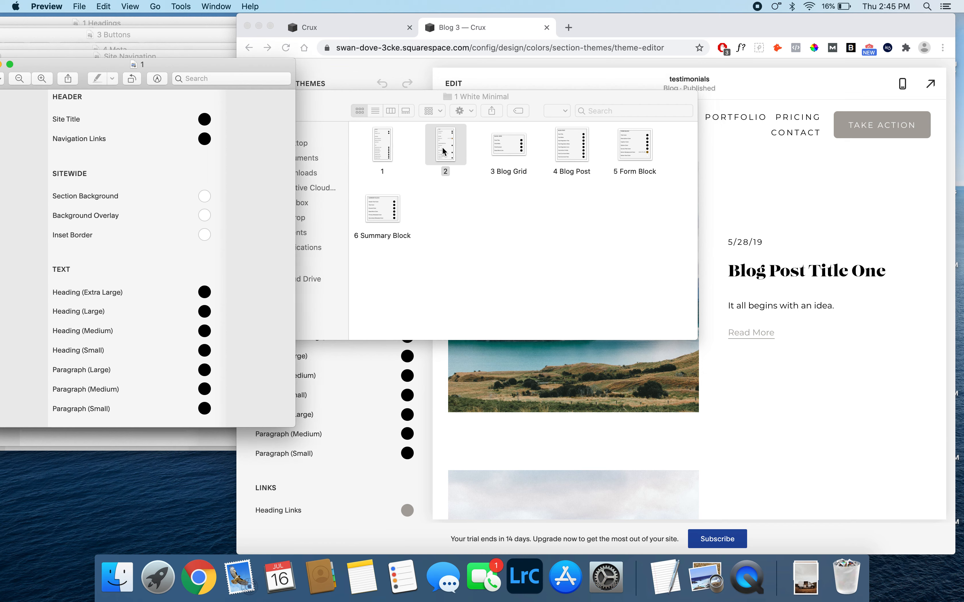
drag(307, 118, 193, 72)
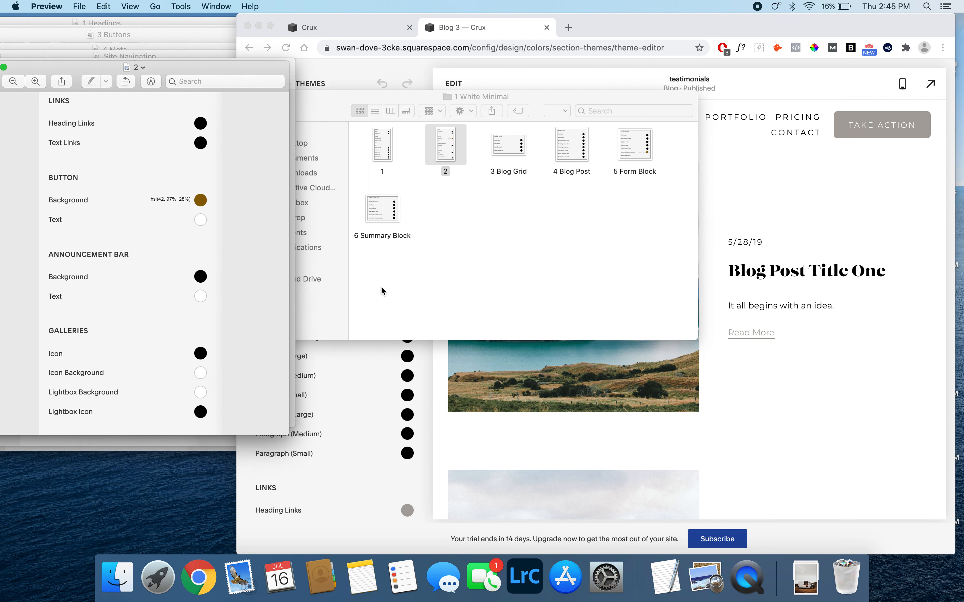
- Return to the White Minimal theme in Chrome and set the Heading Links color to black with the custom color picker
click(418, 377)
scroll(417, 378, down, 5)
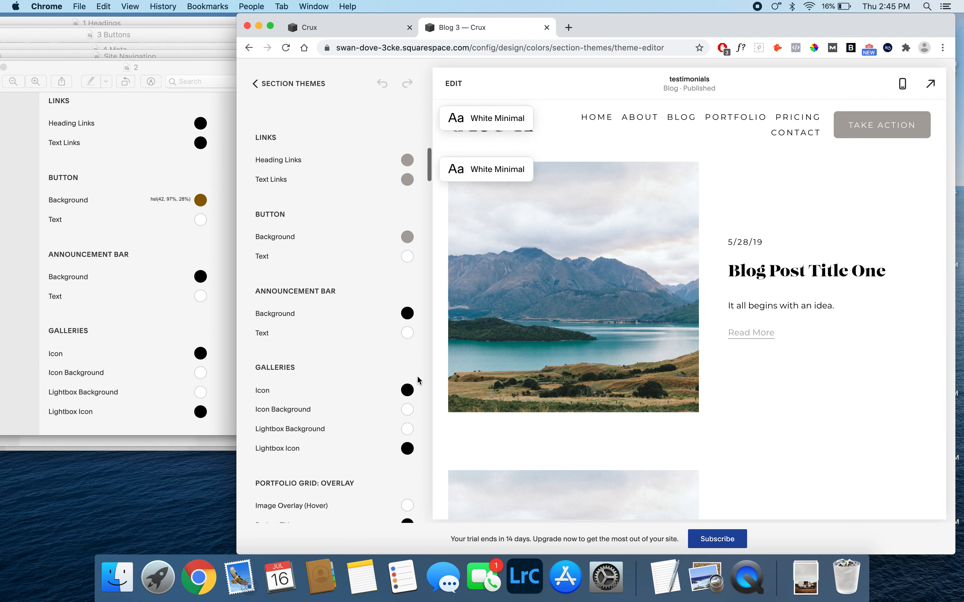
click(408, 150)
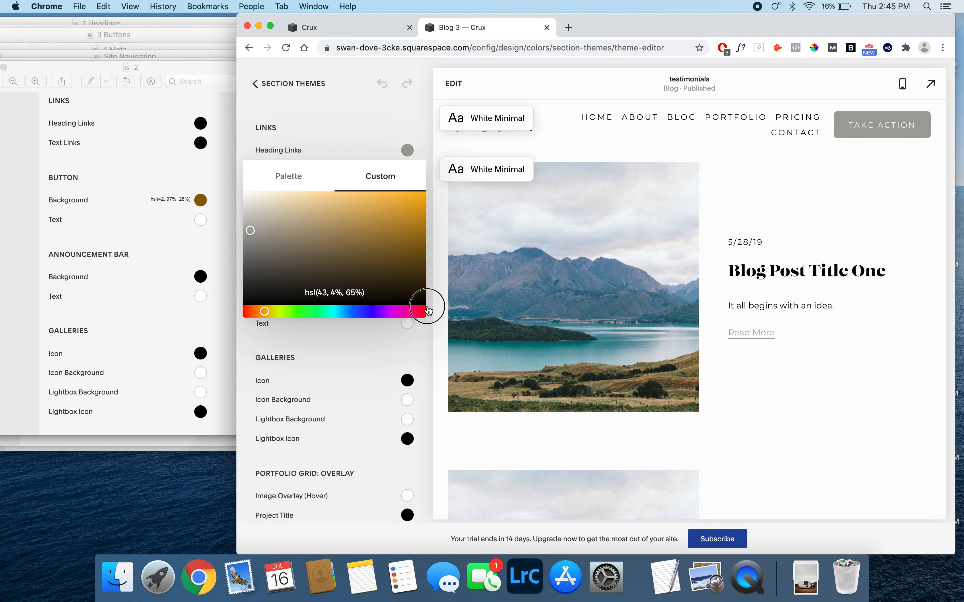
click(417, 296)
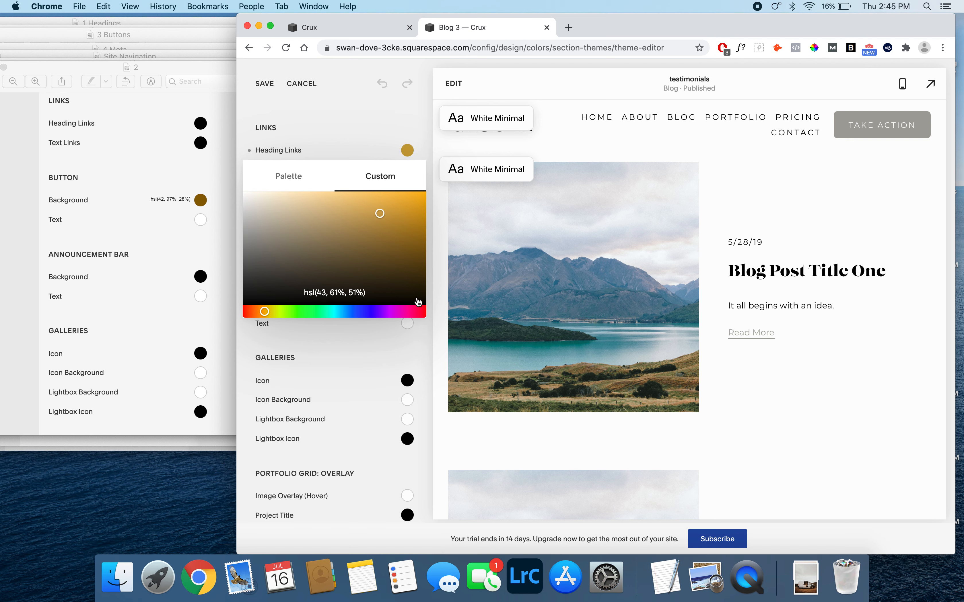
drag(416, 296, 439, 332)
click(430, 341)
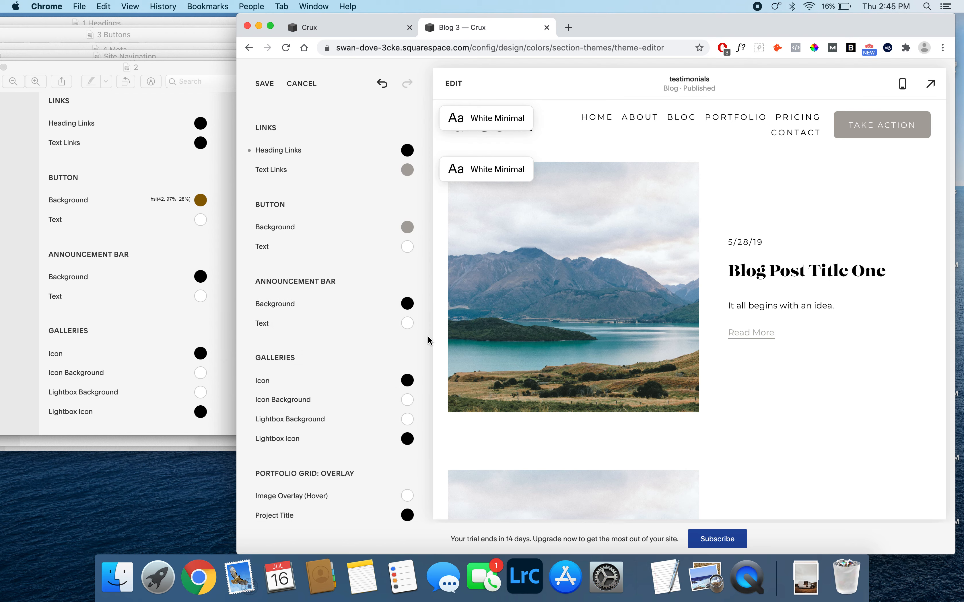
- Set the Text Links color to Black from the palette and check its custom color value
click(406, 174)
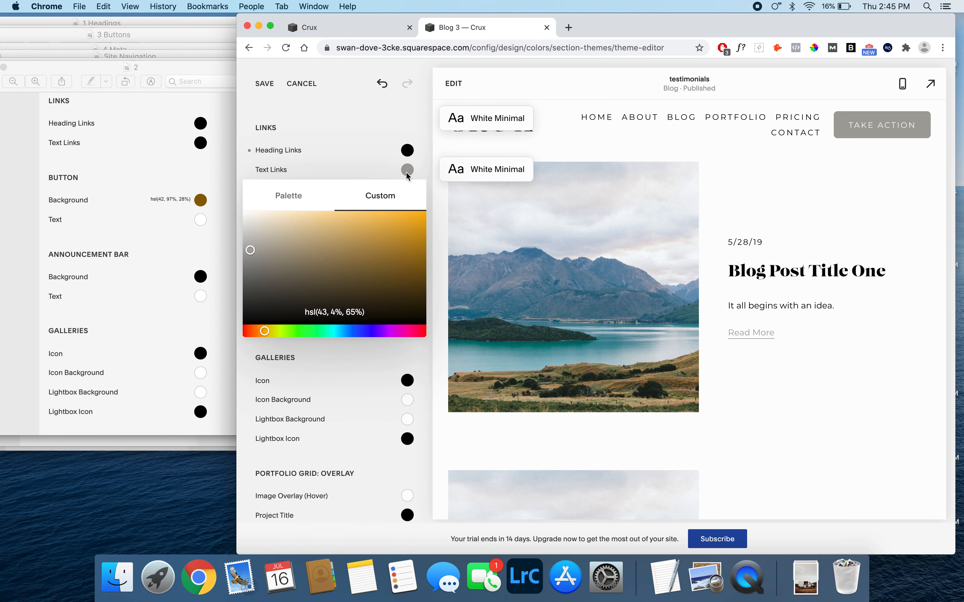
click(290, 201)
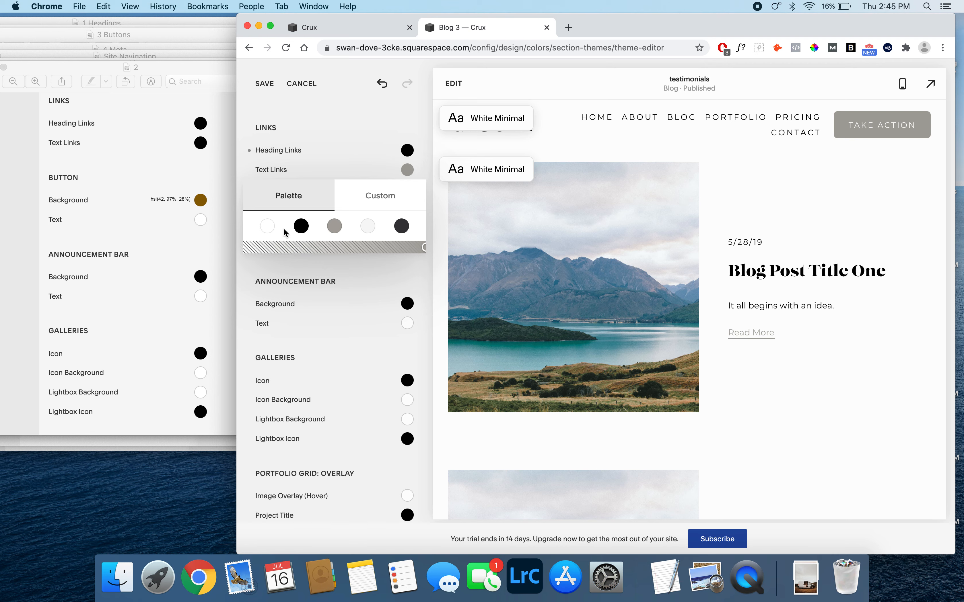
click(299, 227)
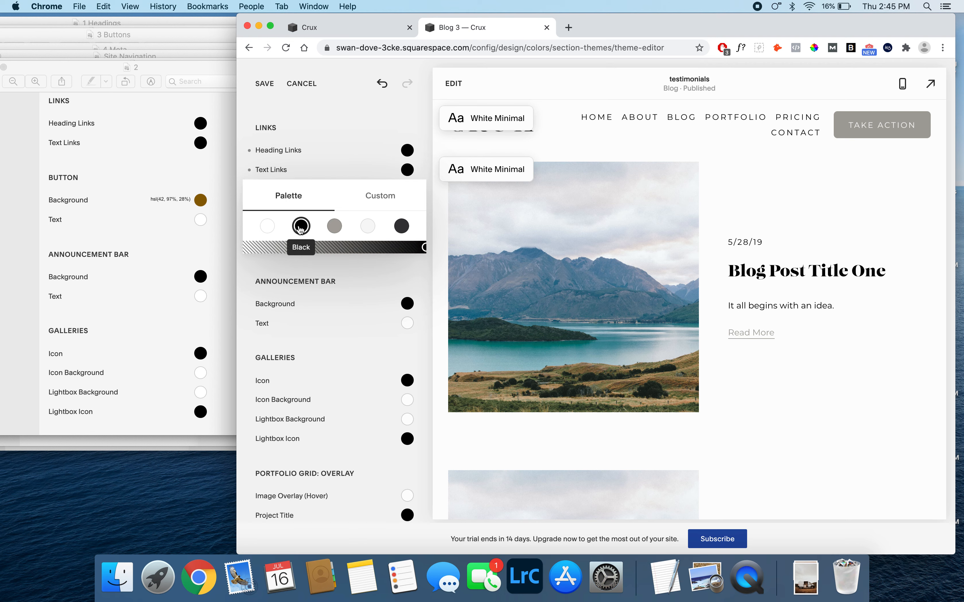
click(382, 196)
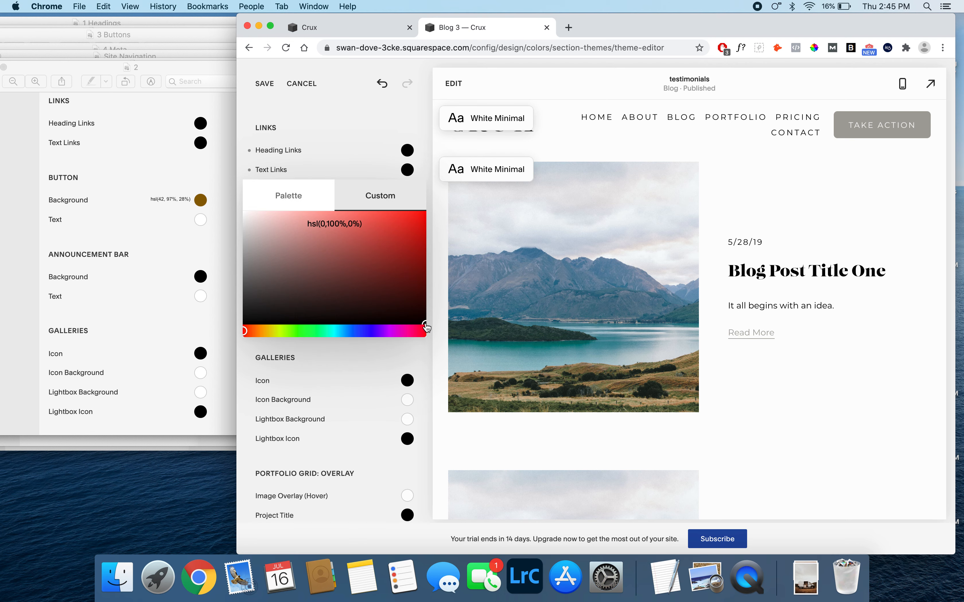
click(430, 346)
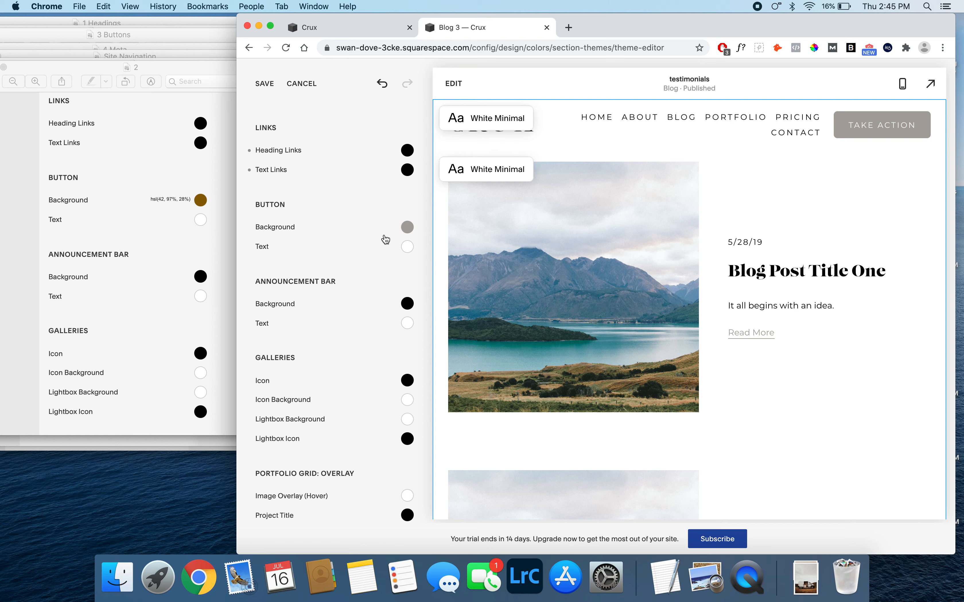
- Set the button background to the custom color hsl(42, 97%, 28%)
click(408, 227)
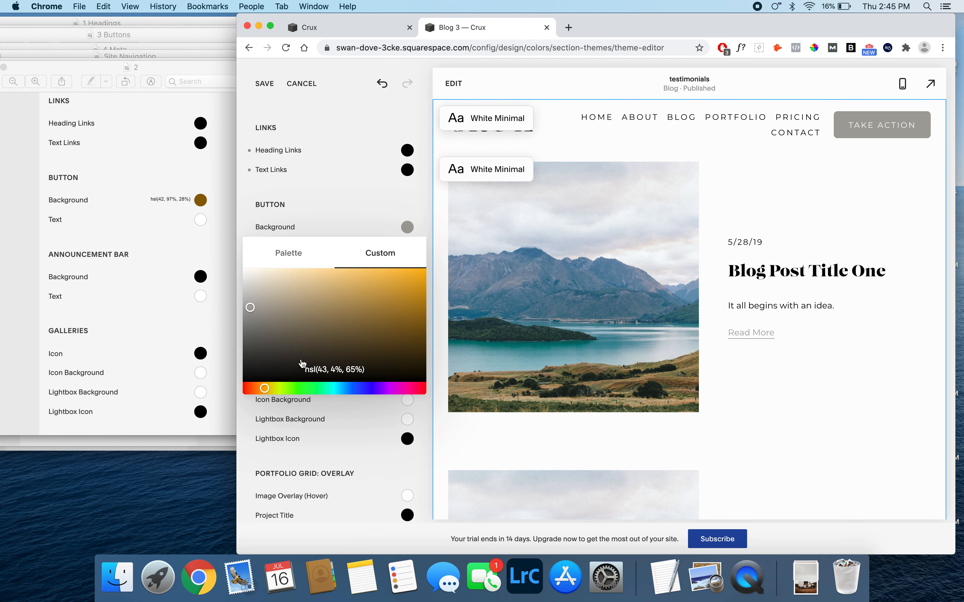
click(325, 366)
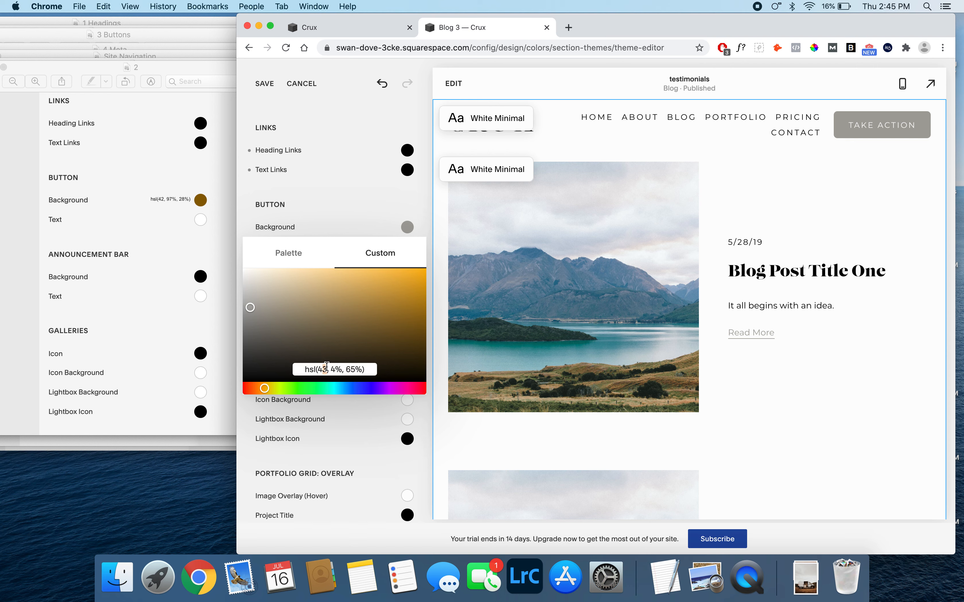
text(2)
double_click(333, 369)
text(97)
double_click(358, 370)
text(28)
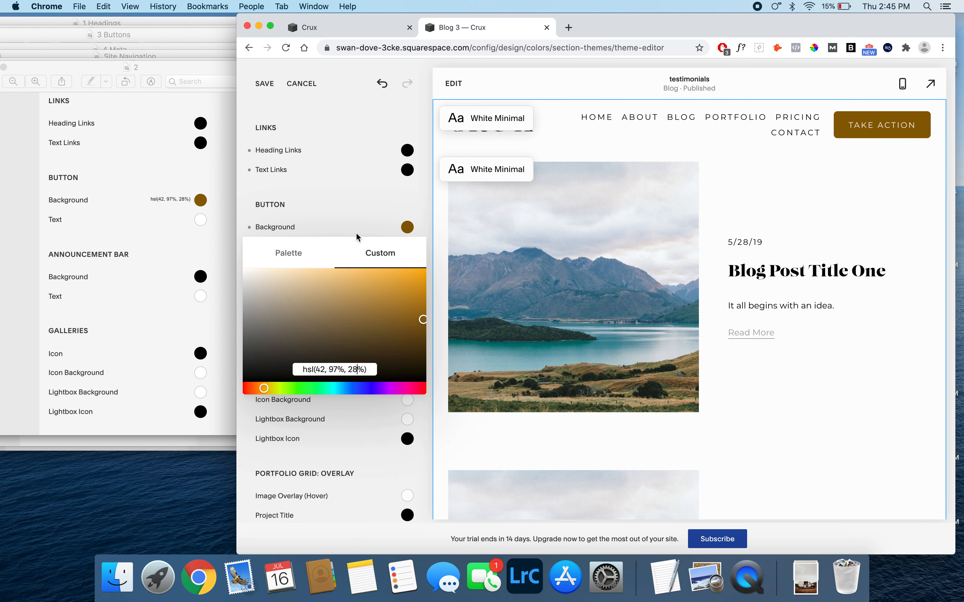
click(358, 207)
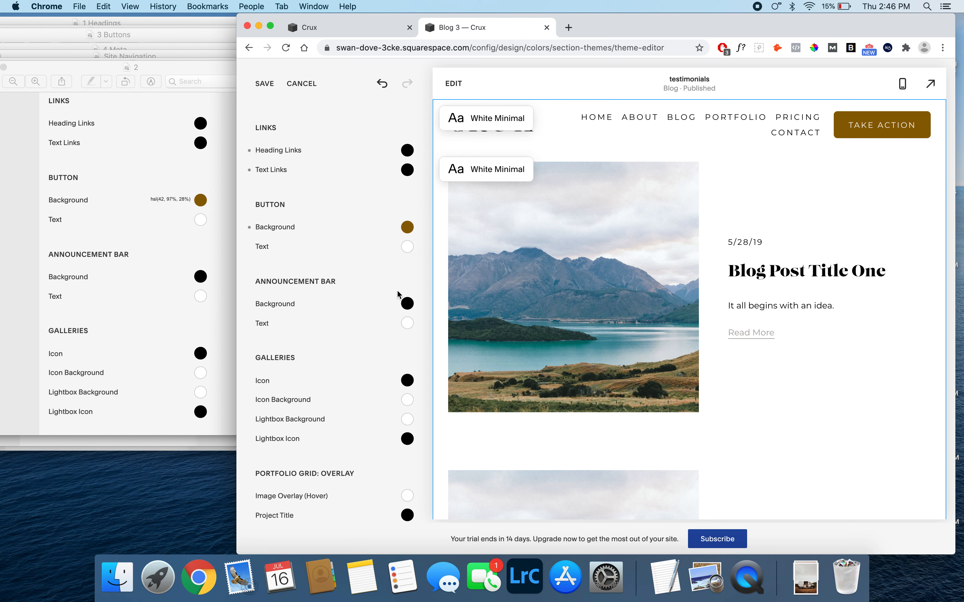
- Open the 3 Blog Grid reference image from the 1 White Minimal folder in Finder and move it beside the Chrome window
click(117, 578)
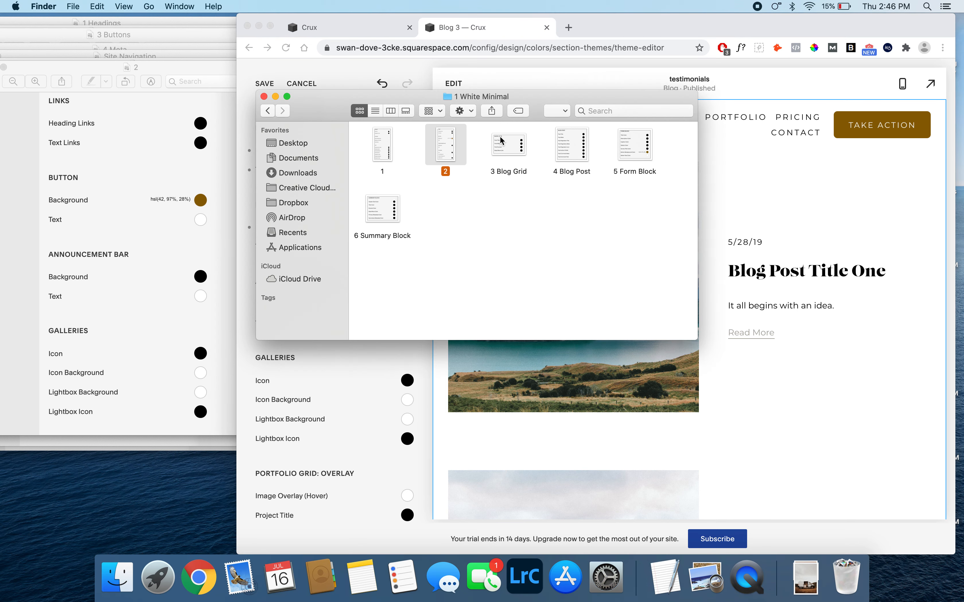
click(511, 189)
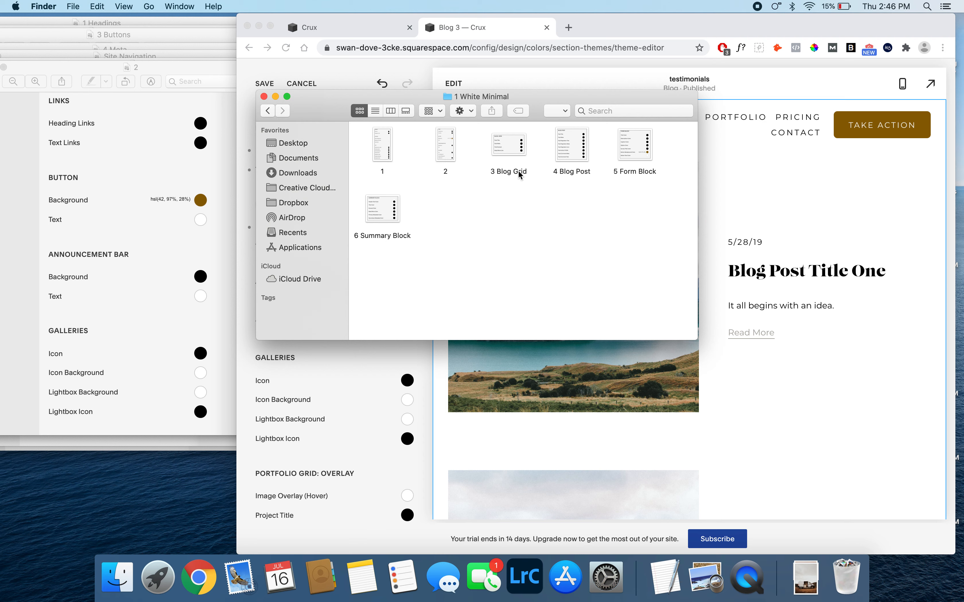
double_click(510, 150)
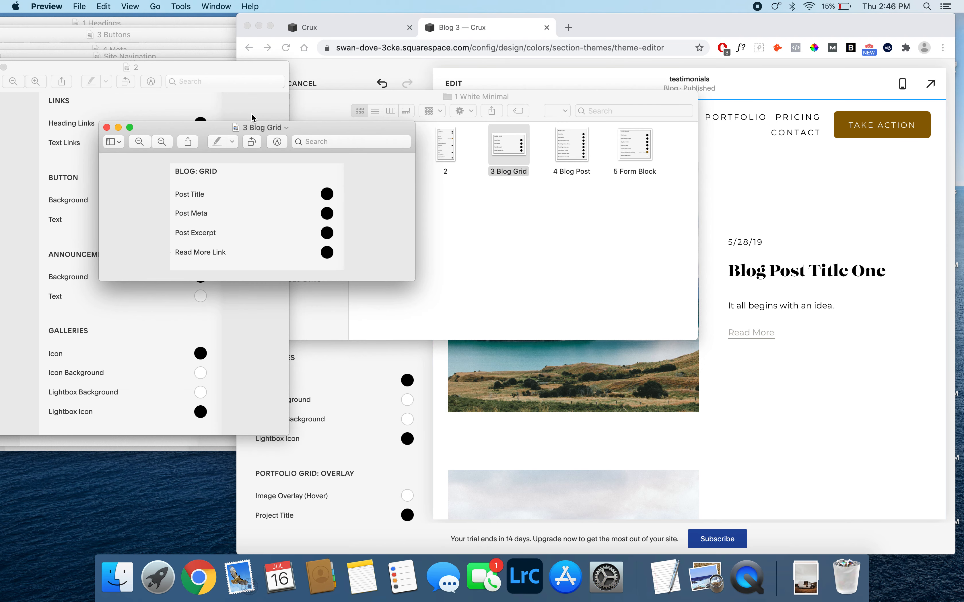
drag(264, 130, 129, 85)
- Return to the White Minimal theme in Chrome, set the Blog: Grid Read More Link to black with the custom color picker, and save
click(427, 372)
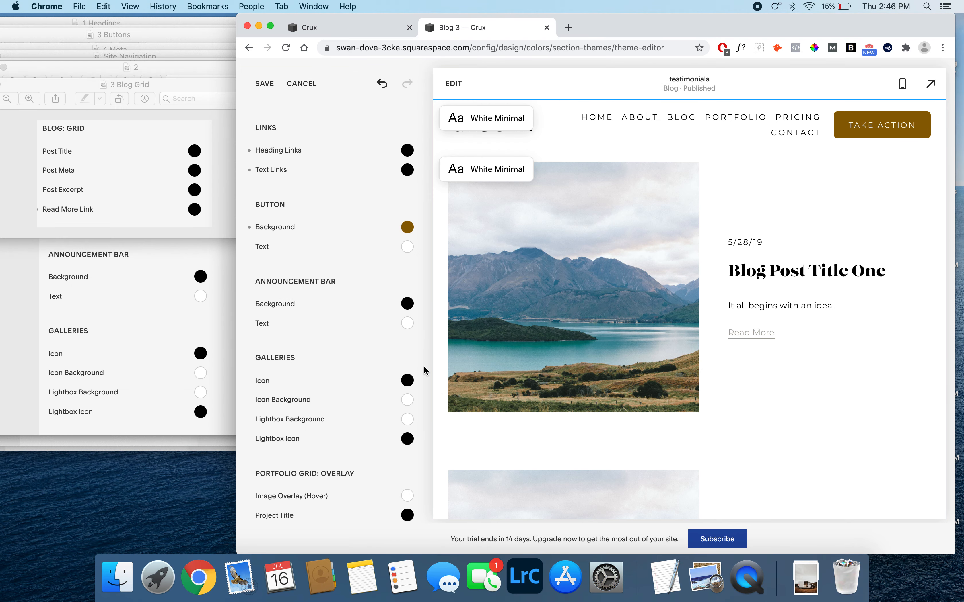
scroll(255, 360, down, 5)
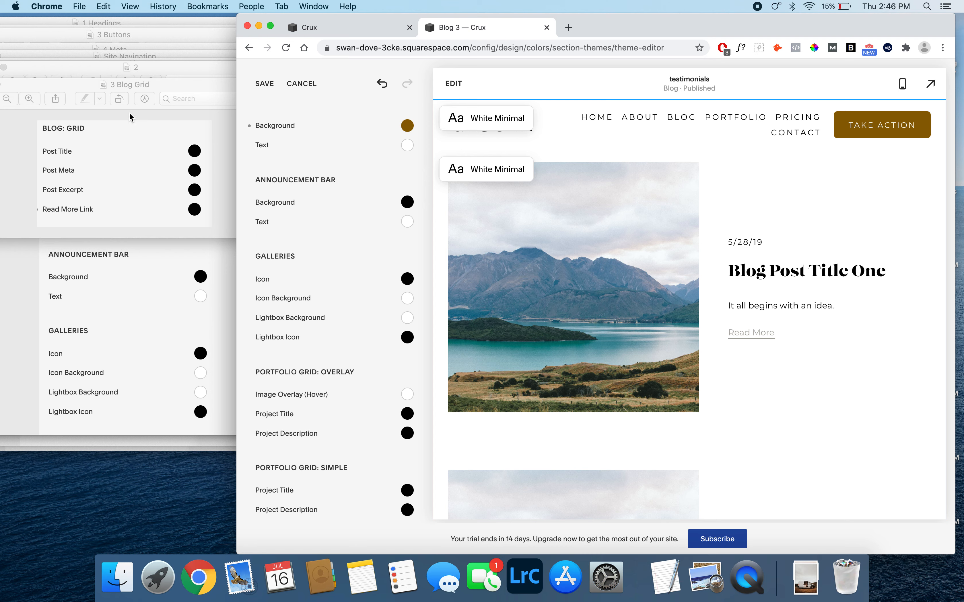
scroll(329, 396, down, 6)
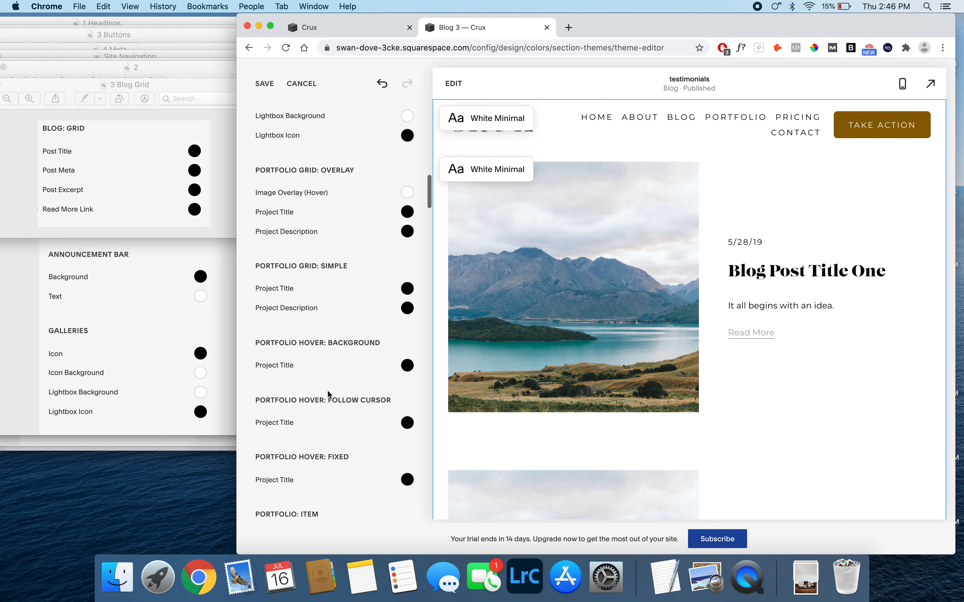
scroll(327, 391, down, 6)
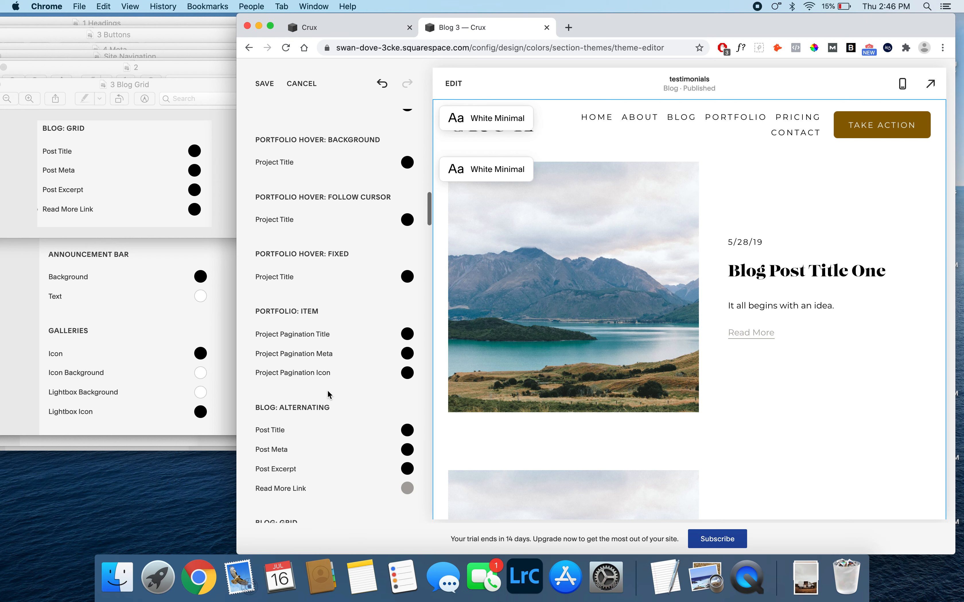
scroll(328, 395, down, 6)
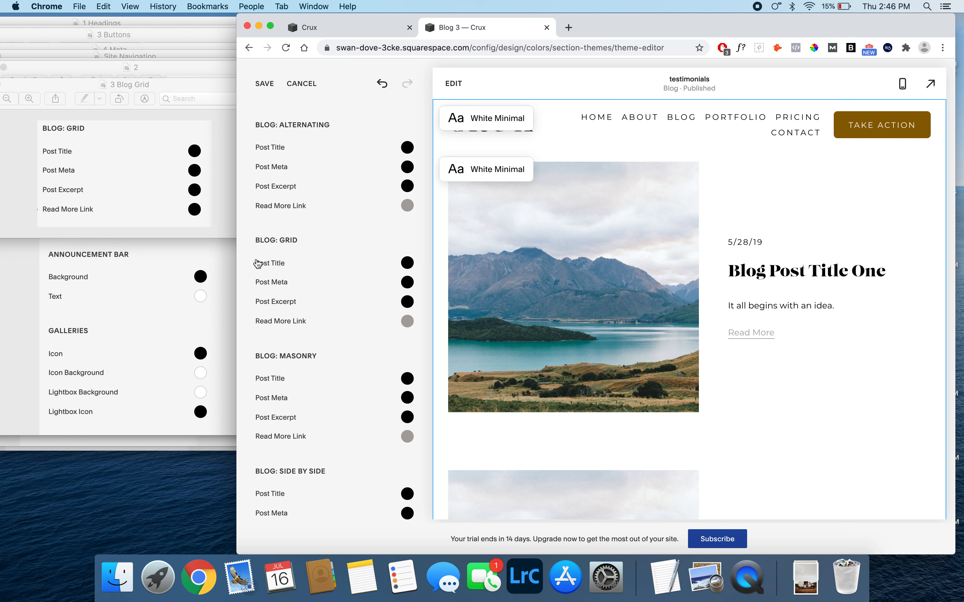
drag(251, 239, 339, 321)
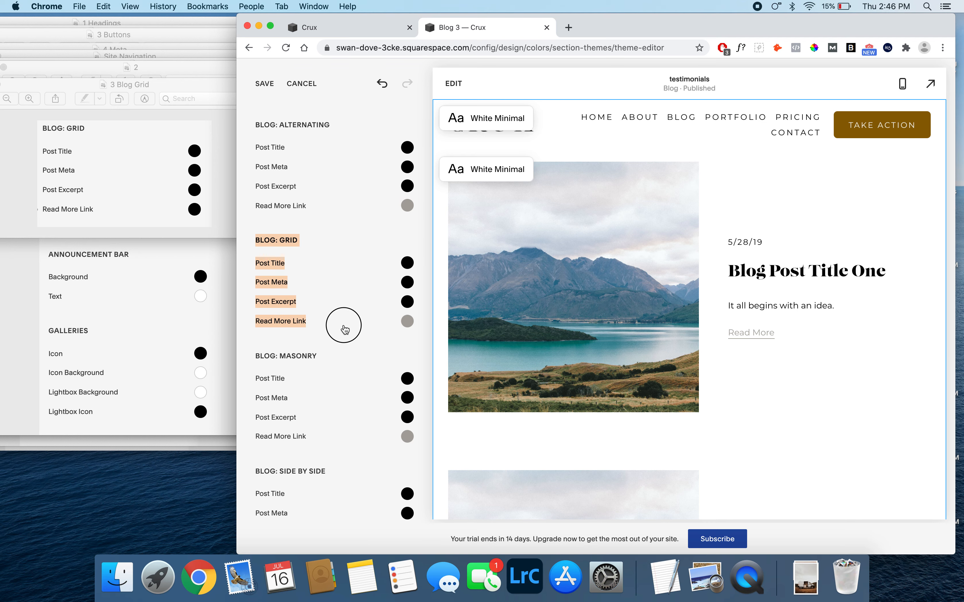
click(407, 321)
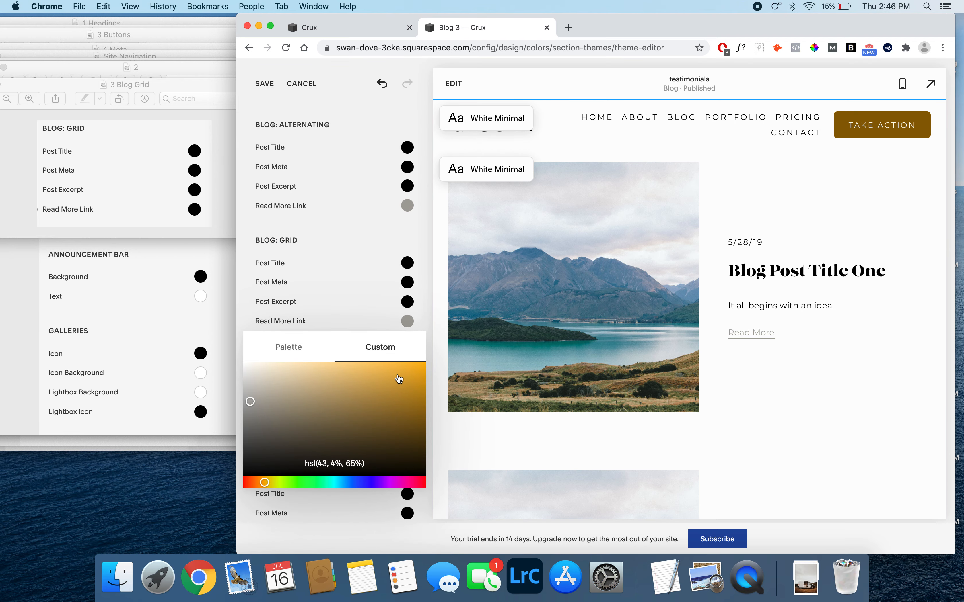
drag(422, 475, 433, 486)
click(423, 313)
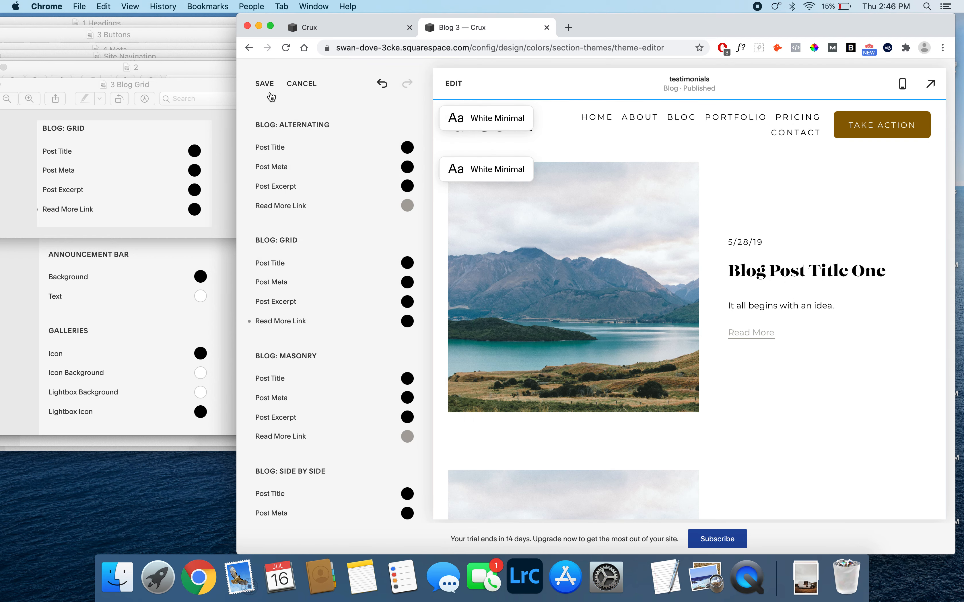
- Open the 4 Blog Post reference image from Finder beside the Chrome window and compare it with the theme's Blog Post colors
click(101, 599)
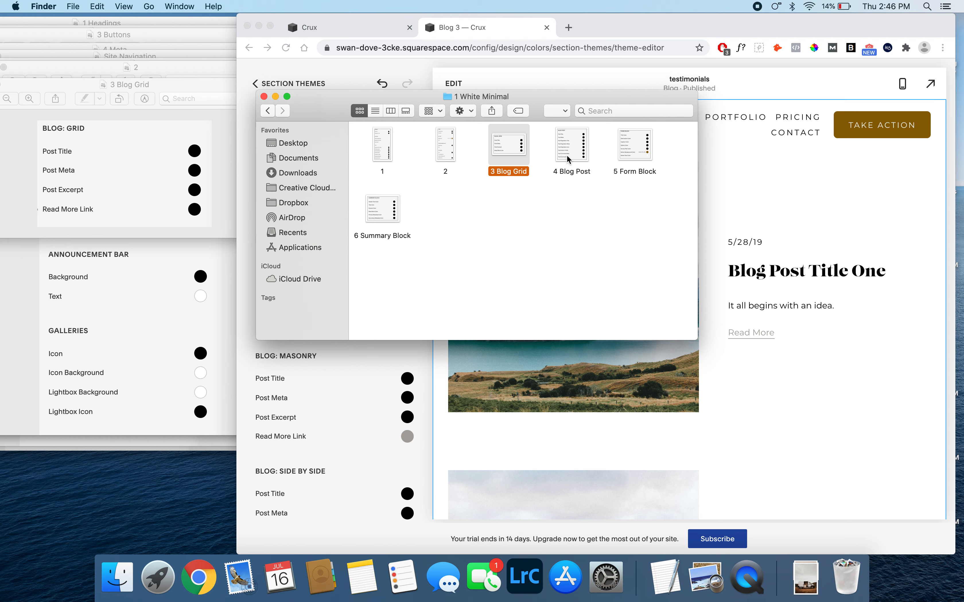
double_click(570, 160)
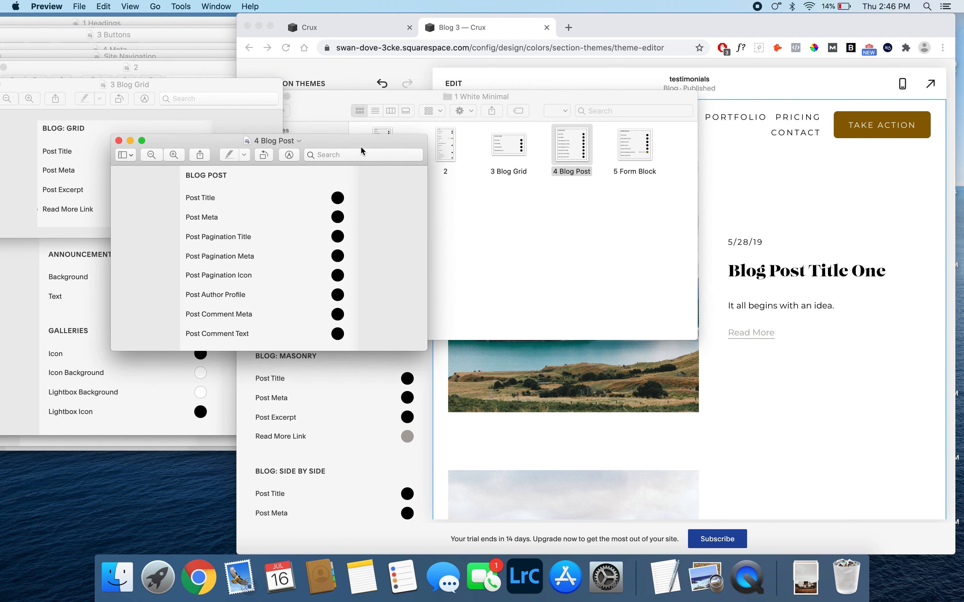
drag(367, 142, 198, 75)
click(341, 394)
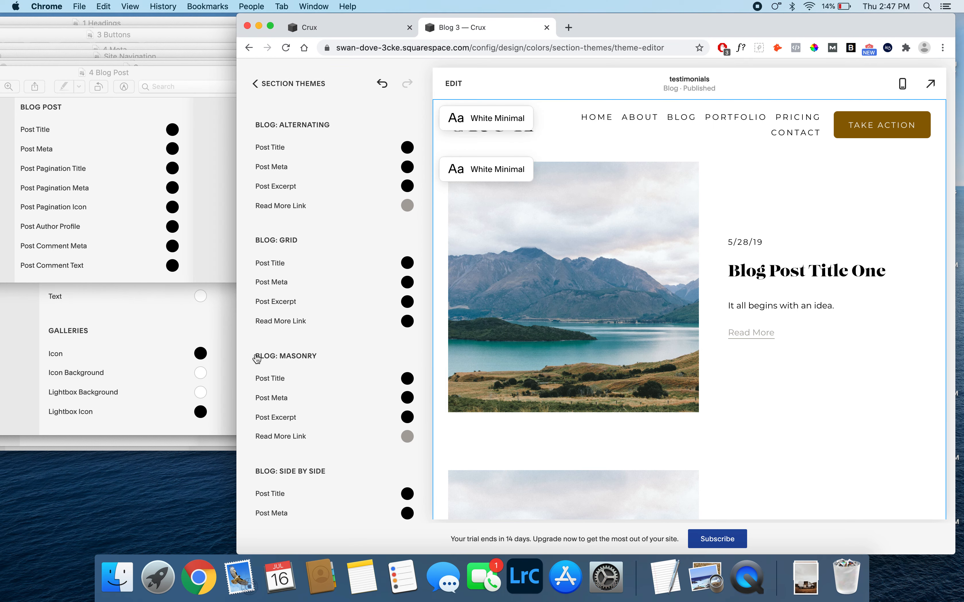
scroll(305, 415, down, 3)
scroll(304, 416, down, 10)
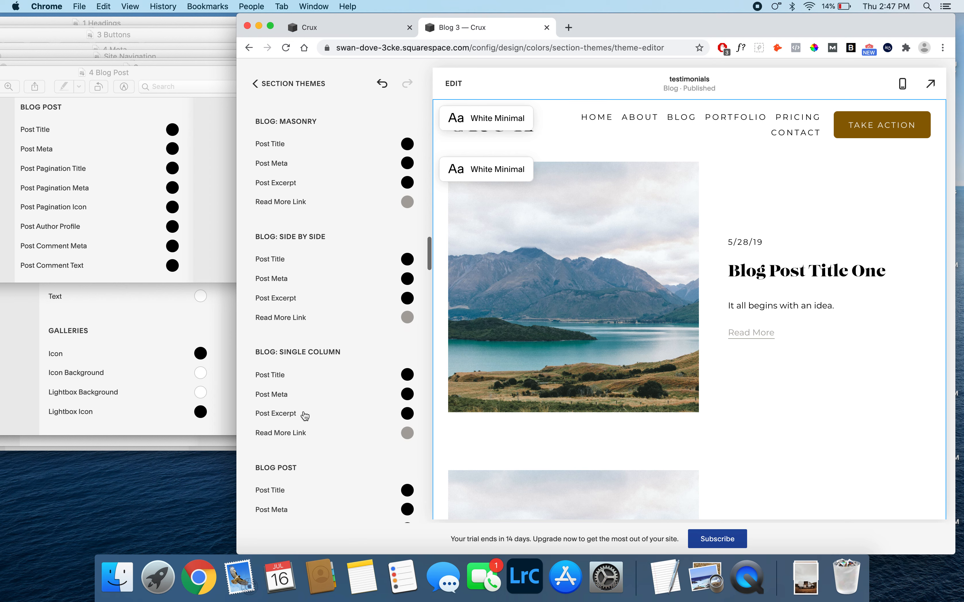
scroll(305, 416, down, 15)
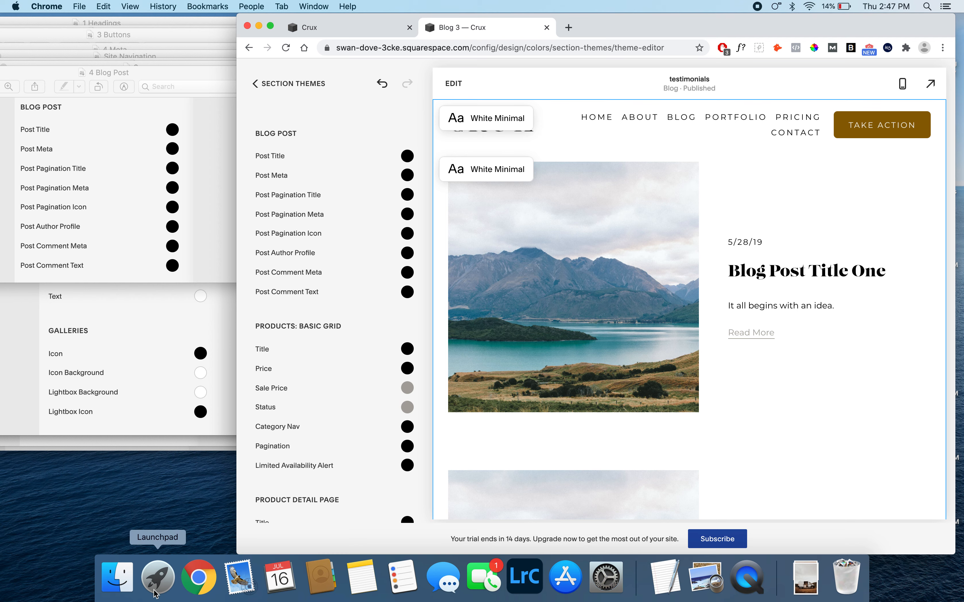
- Open the 5 Form Block reference image from the 1 White Minimal folder in Finder and move it beside the Chrome window
click(118, 583)
double_click(634, 137)
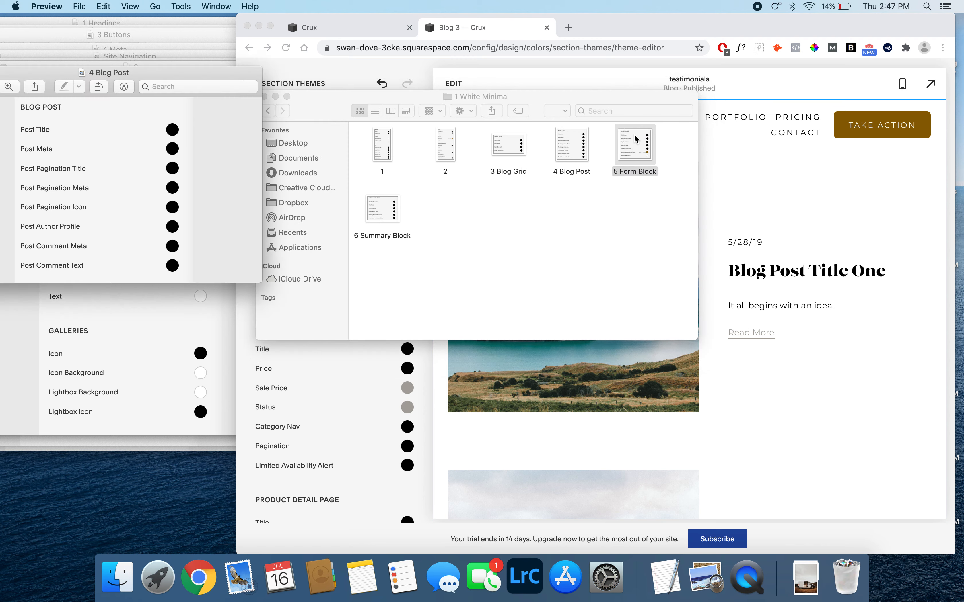
drag(303, 155, 150, 93)
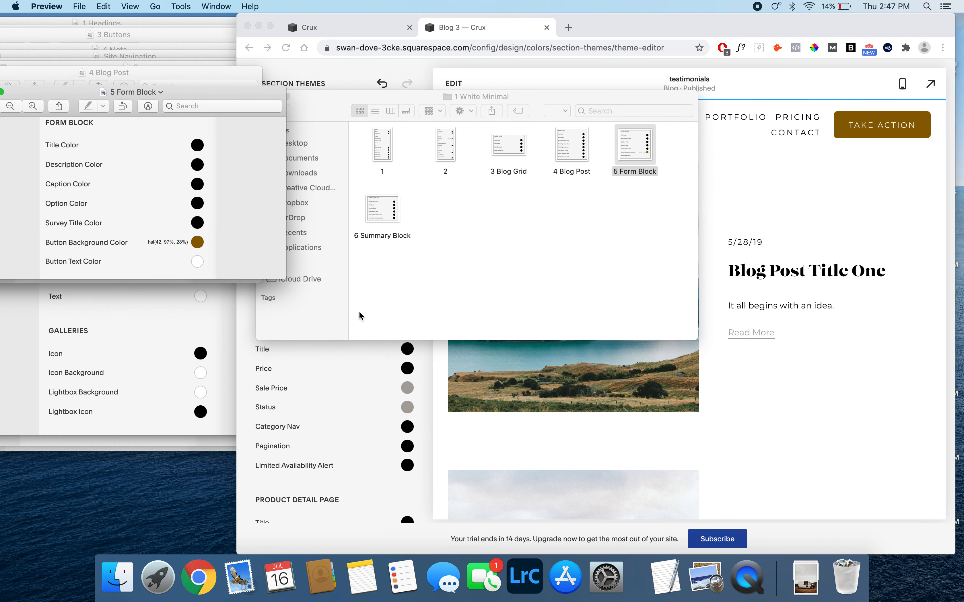
- Return to Chrome and set the Form Block's Button Background Color to the custom color hsl(42, 97%, 28%)
click(344, 392)
scroll(344, 391, down, 2)
scroll(344, 393, down, 15)
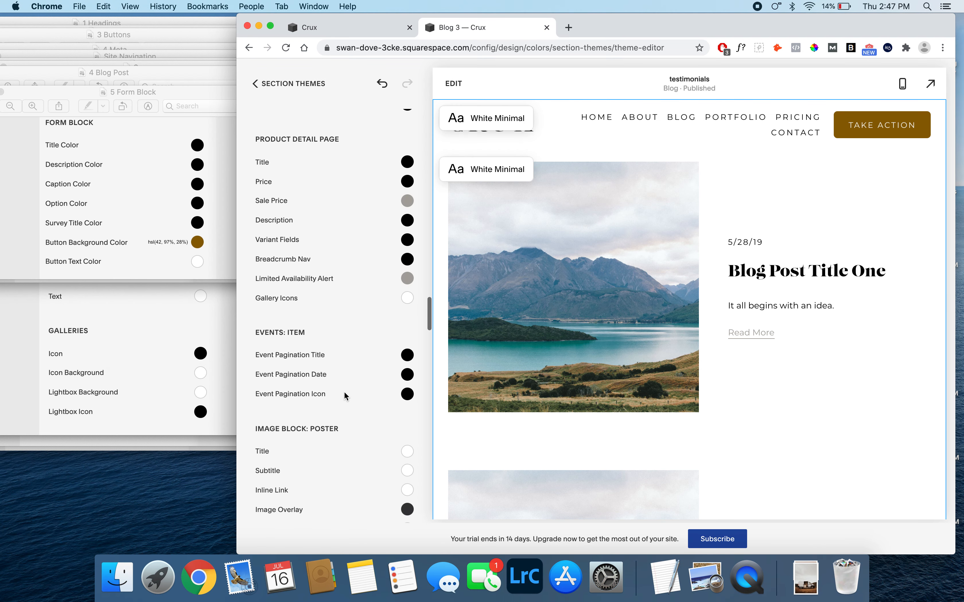
scroll(344, 393, down, 12)
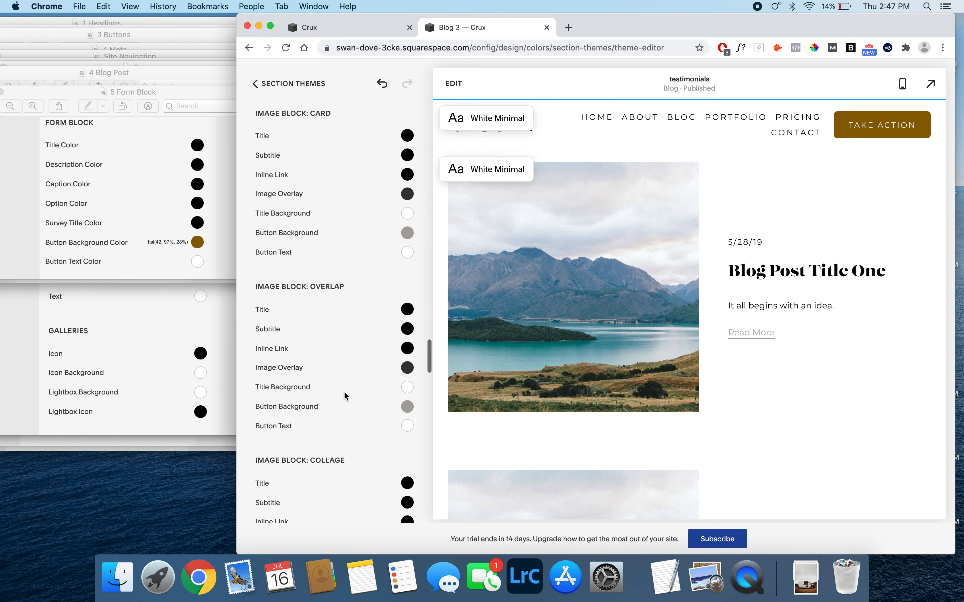
scroll(344, 393, down, 10)
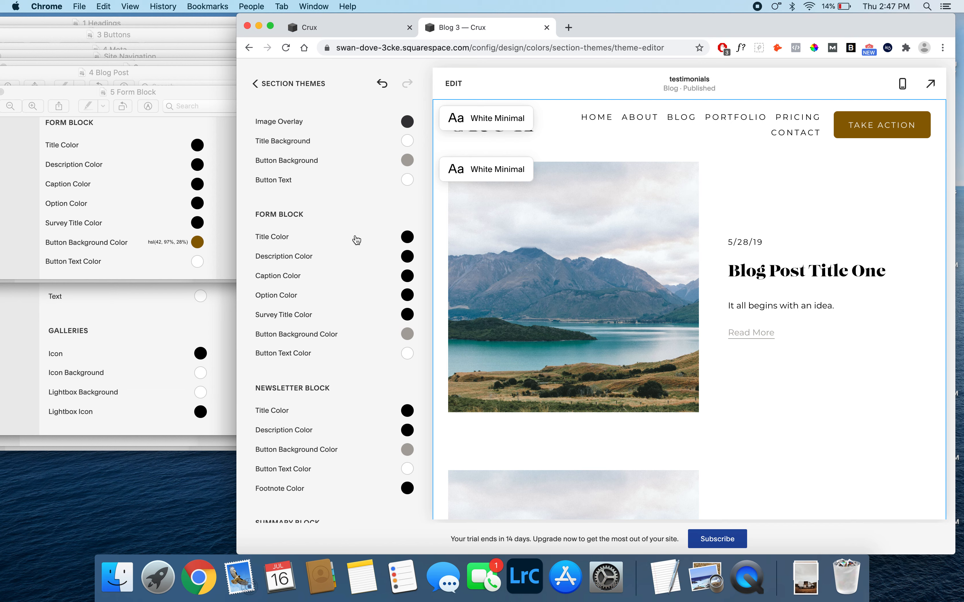
click(407, 334)
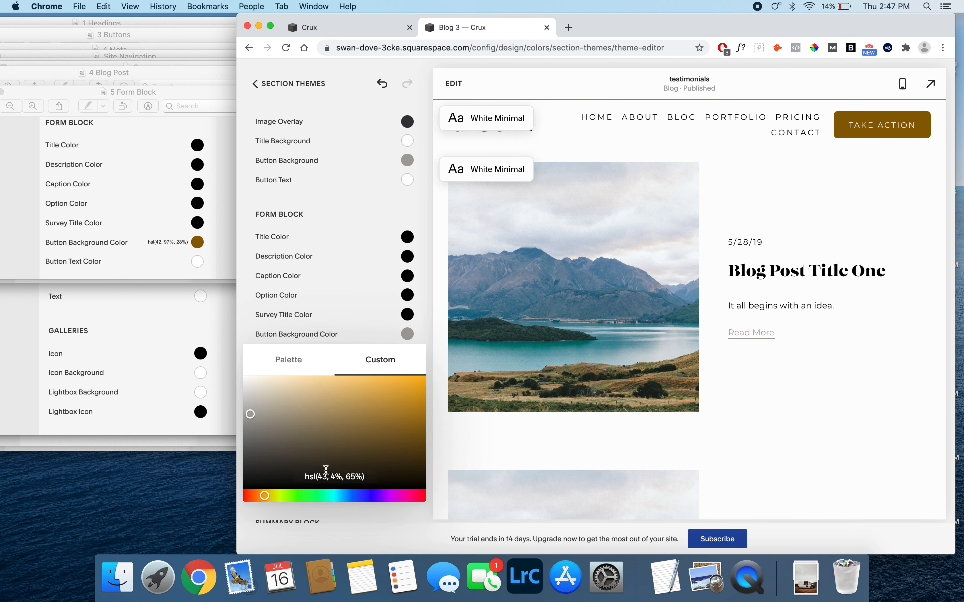
drag(323, 476, 327, 477)
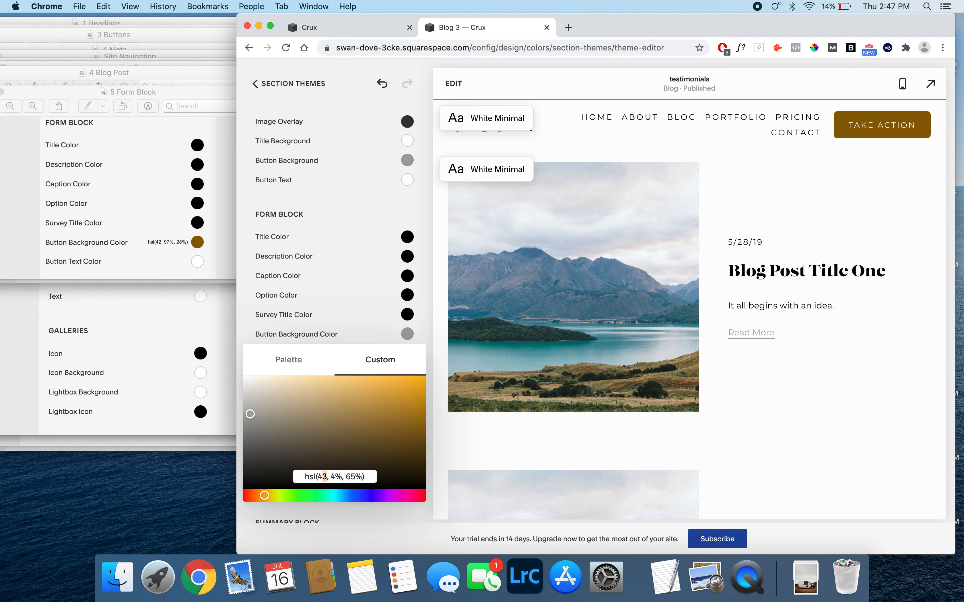
text(2)
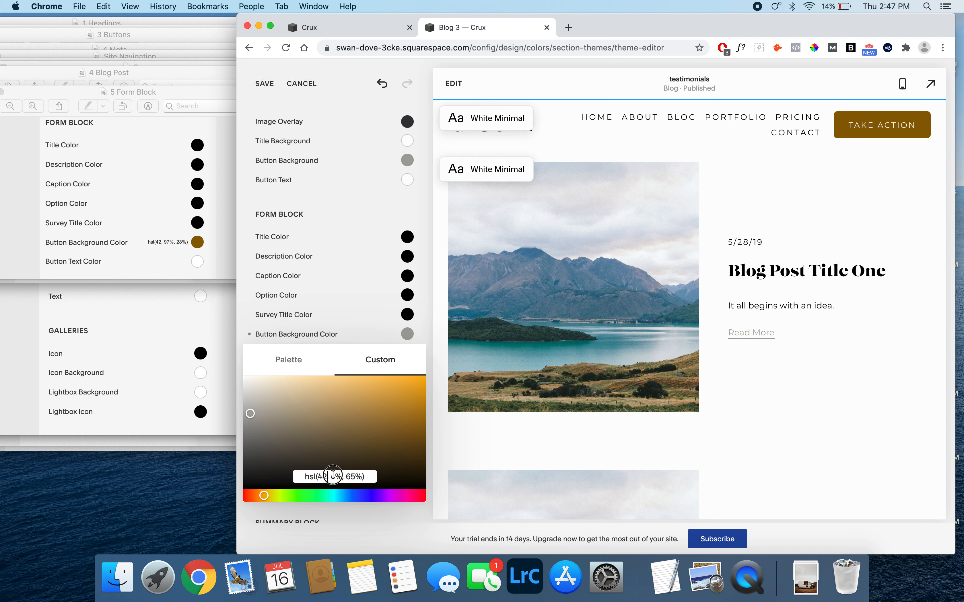
drag(330, 476, 355, 476)
text(97%, )
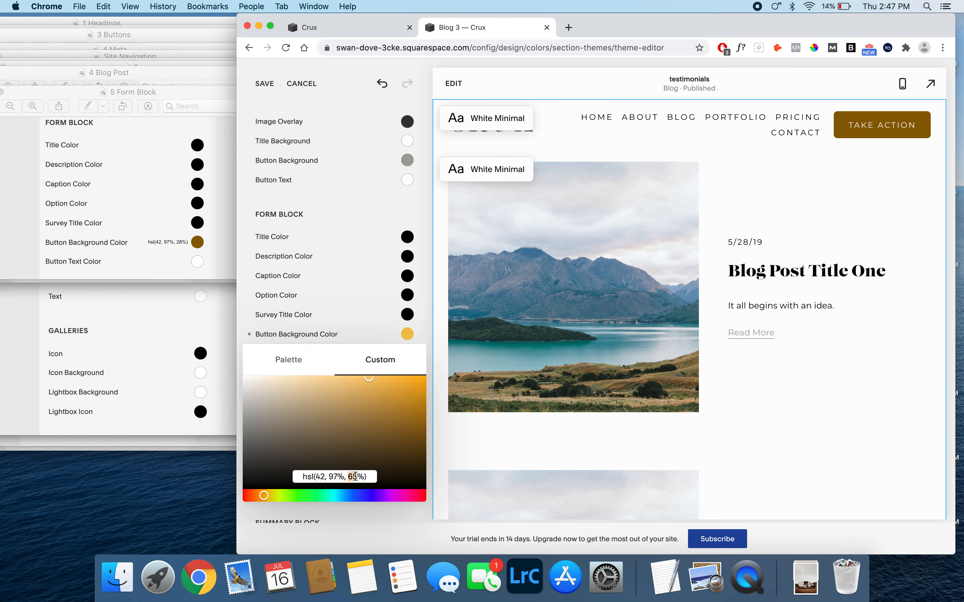
text(28)
click(373, 246)
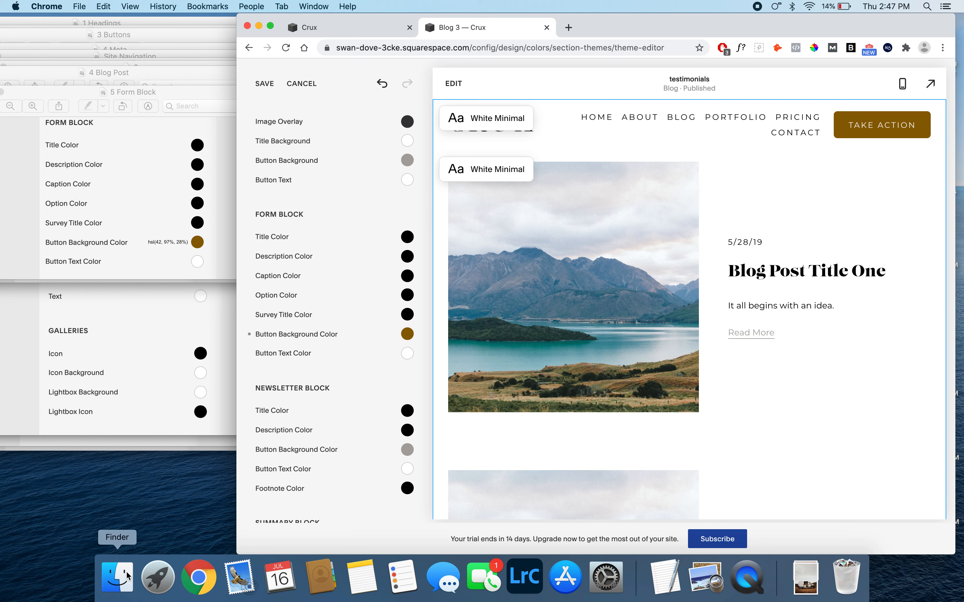
- Open the 6 Summary Block reference image from Finder beside the Chrome window and compare it with the theme's Summary Block colors
click(118, 576)
double_click(395, 209)
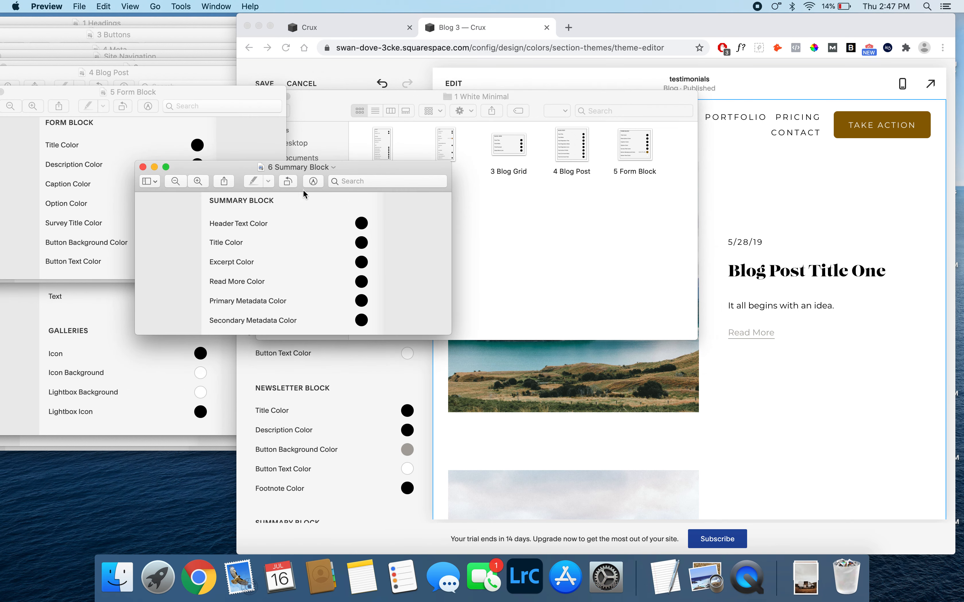
drag(344, 166, 181, 126)
click(348, 373)
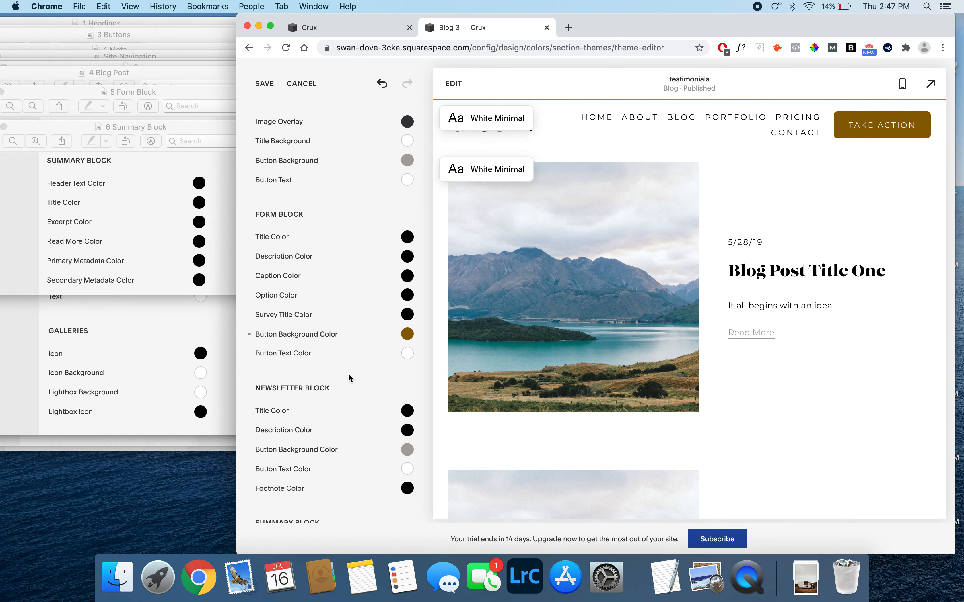
scroll(348, 372, down, 10)
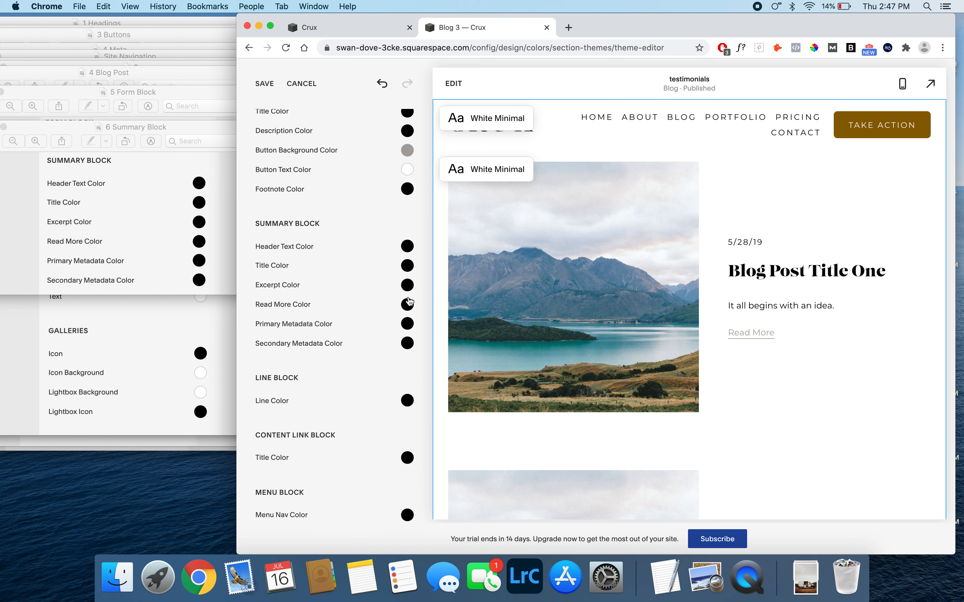
- Save the White Minimal theme's color changes and quit Preview to close all the reference images
click(262, 85)
click(135, 73)
click(40, 5)
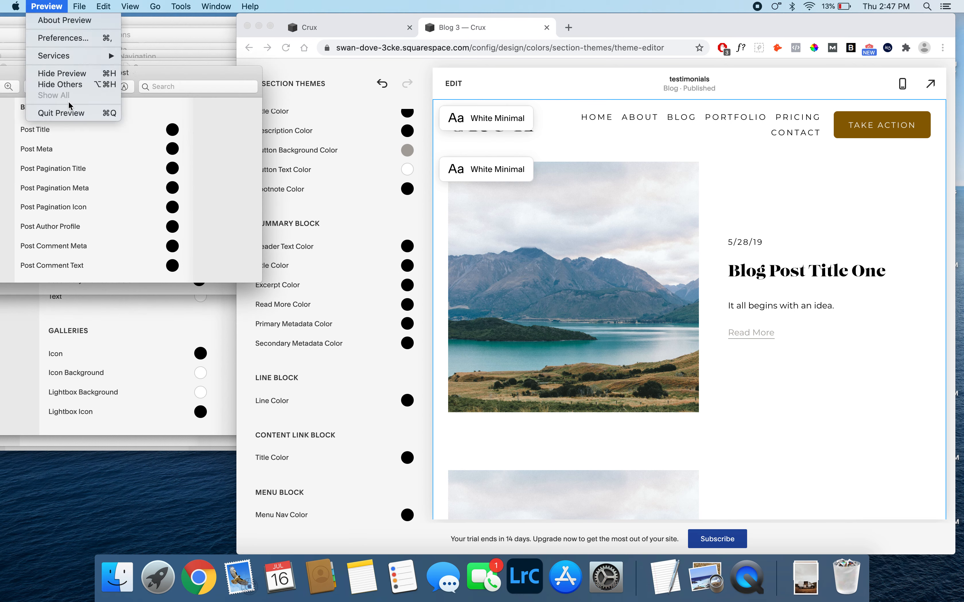
click(69, 114)
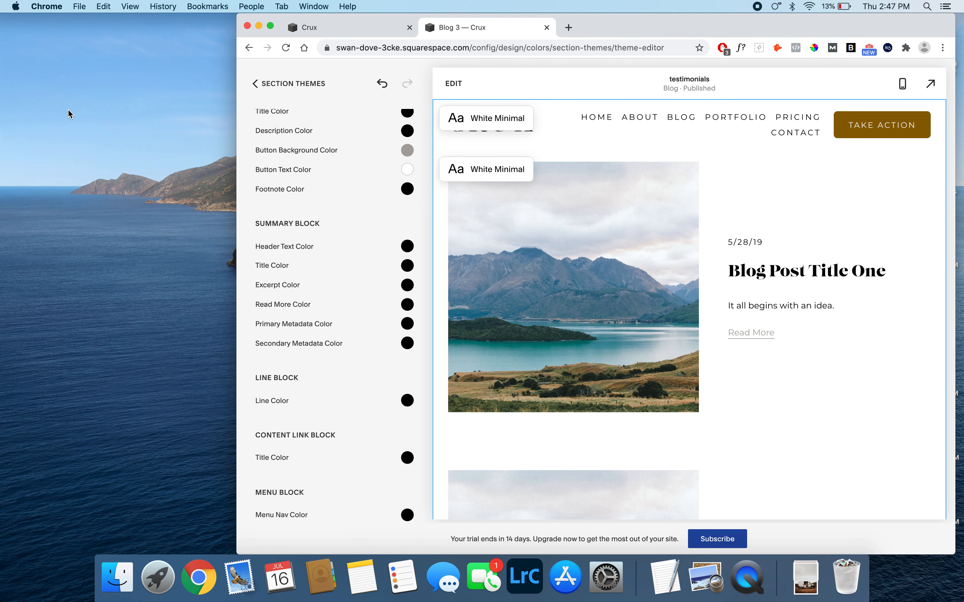
- Open reference image 1 from the 2 White Bold folder in Finder and move it beside the Chrome window
click(117, 577)
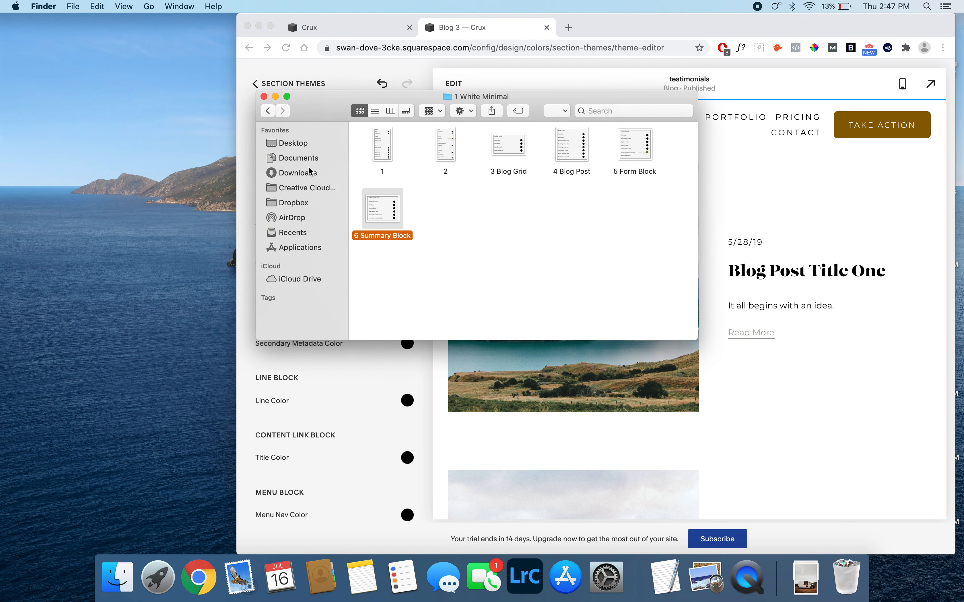
click(269, 111)
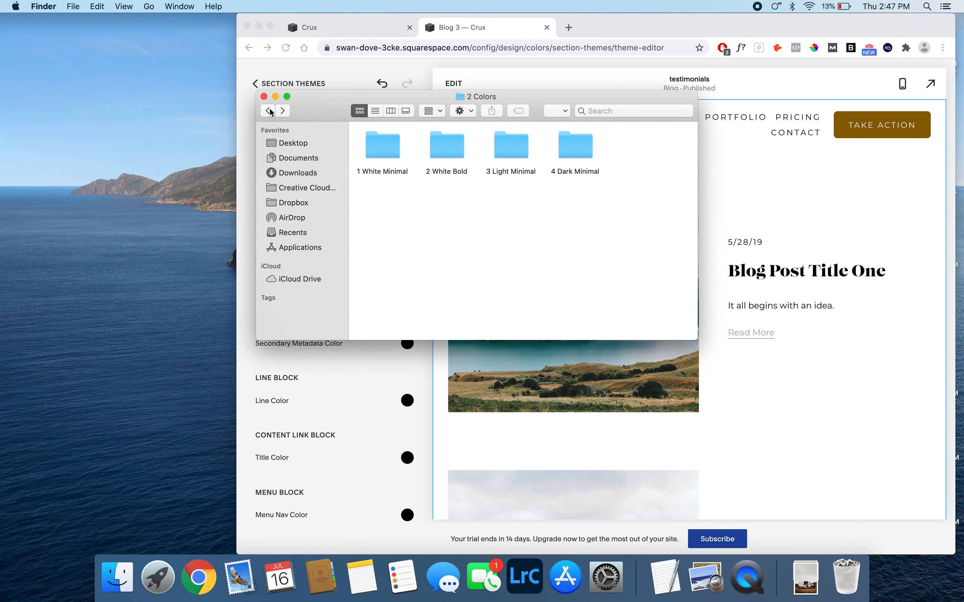
double_click(454, 149)
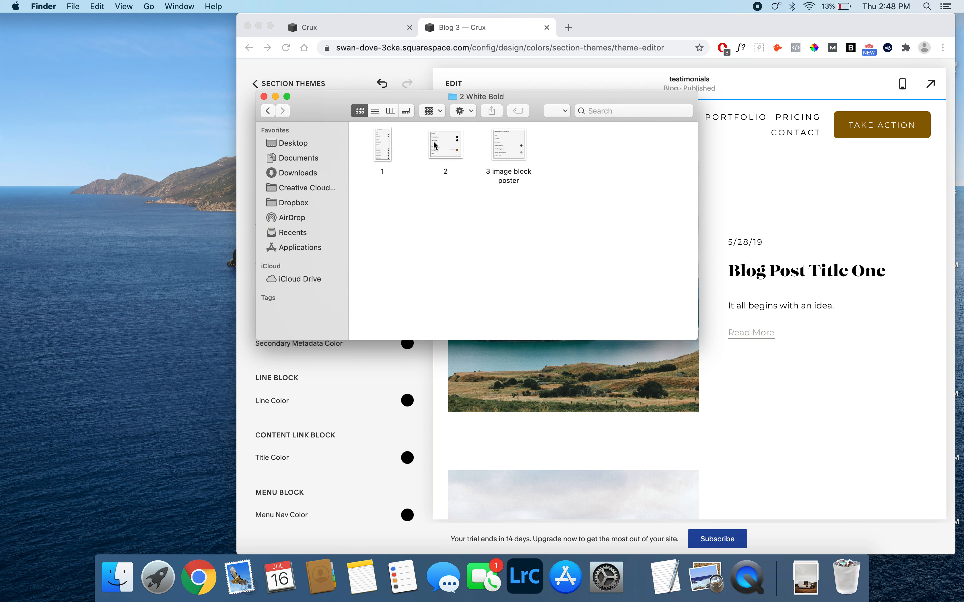
double_click(388, 142)
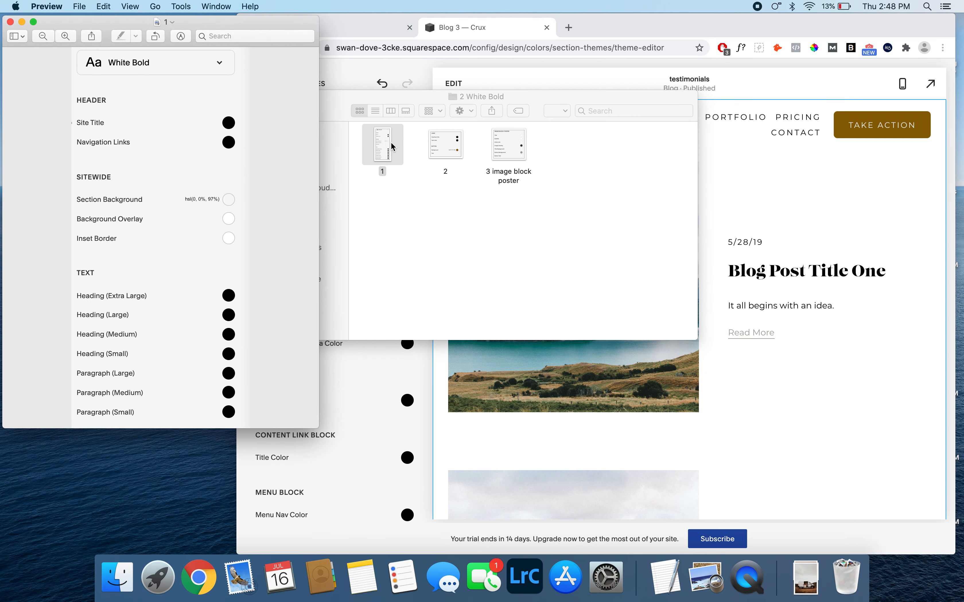
drag(208, 28, 145, 27)
- Return to Chrome and open the White Bold section theme for editing
click(372, 84)
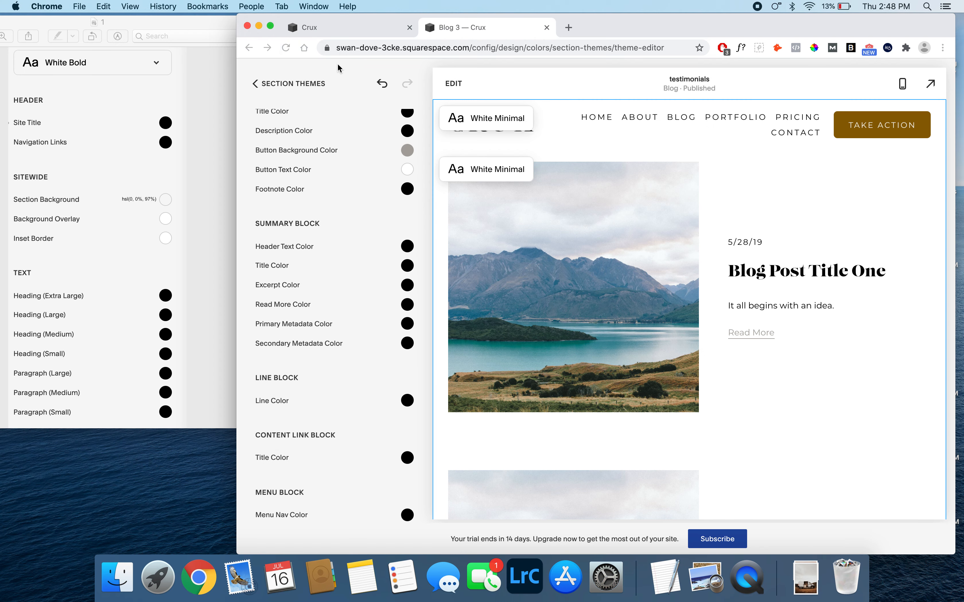
click(266, 85)
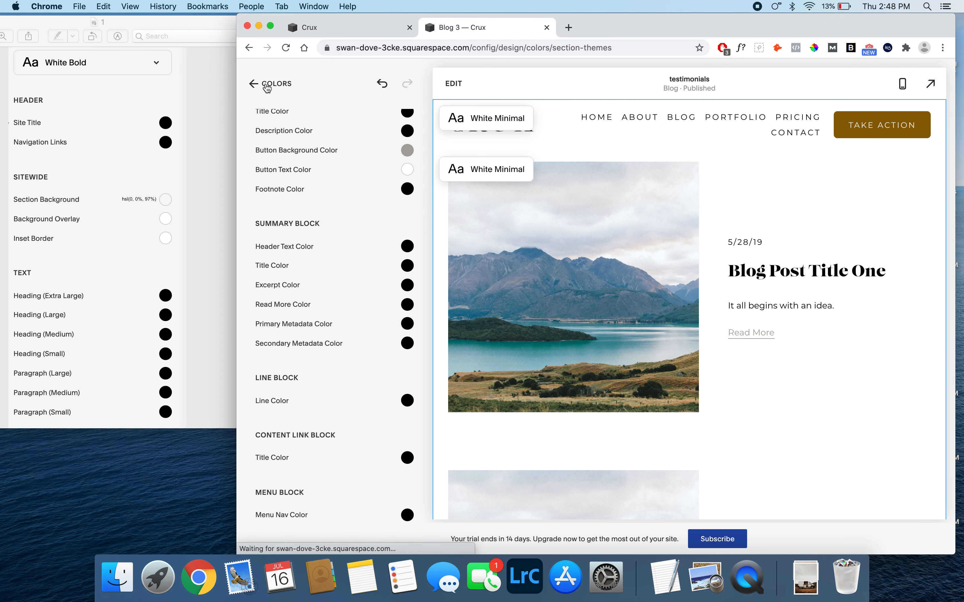
mouse_move(326, 235)
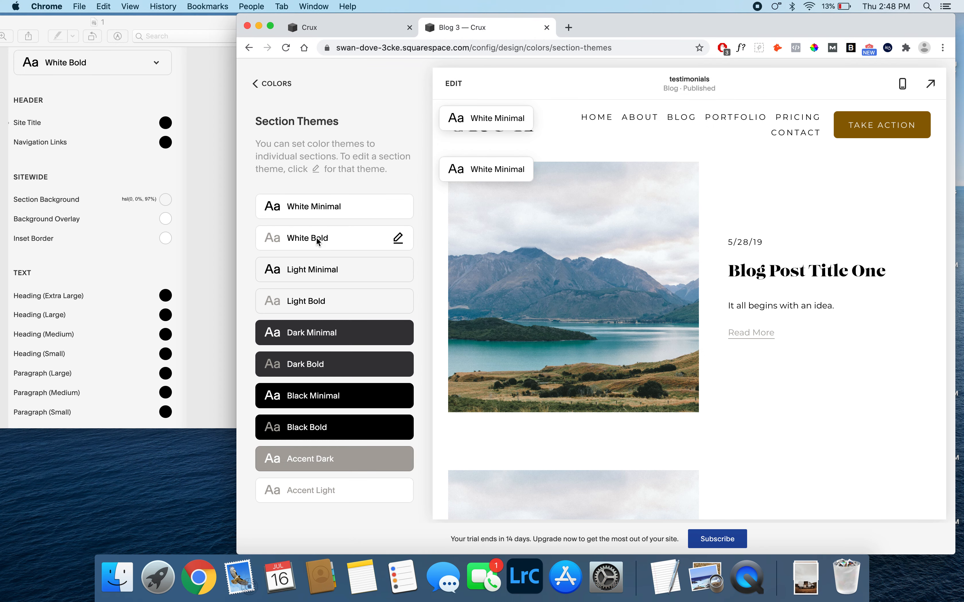
click(399, 239)
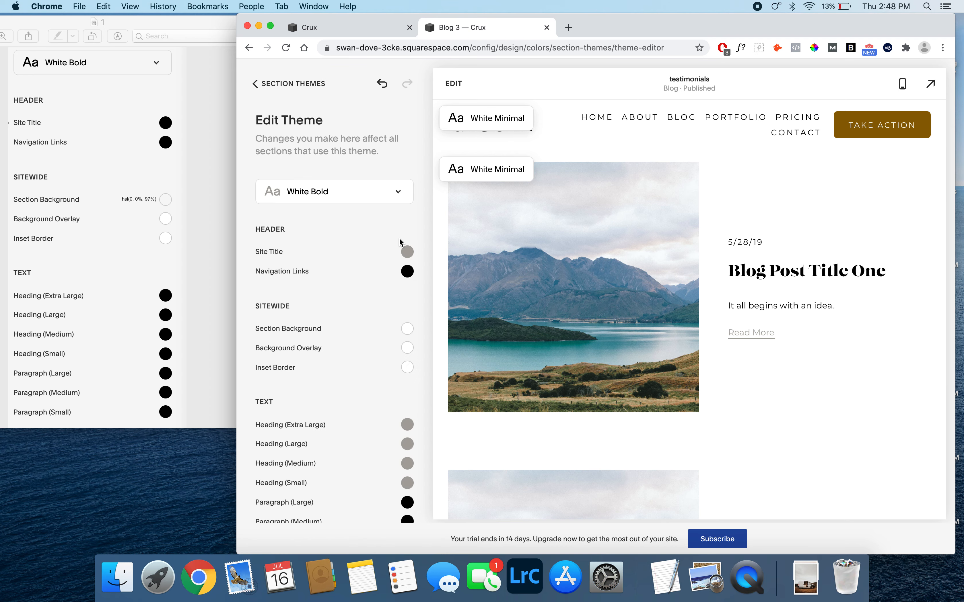
- Set the White Bold theme's header Site Title color to black, hsl(43, 100%, 0%)
scroll(400, 239, down, 4)
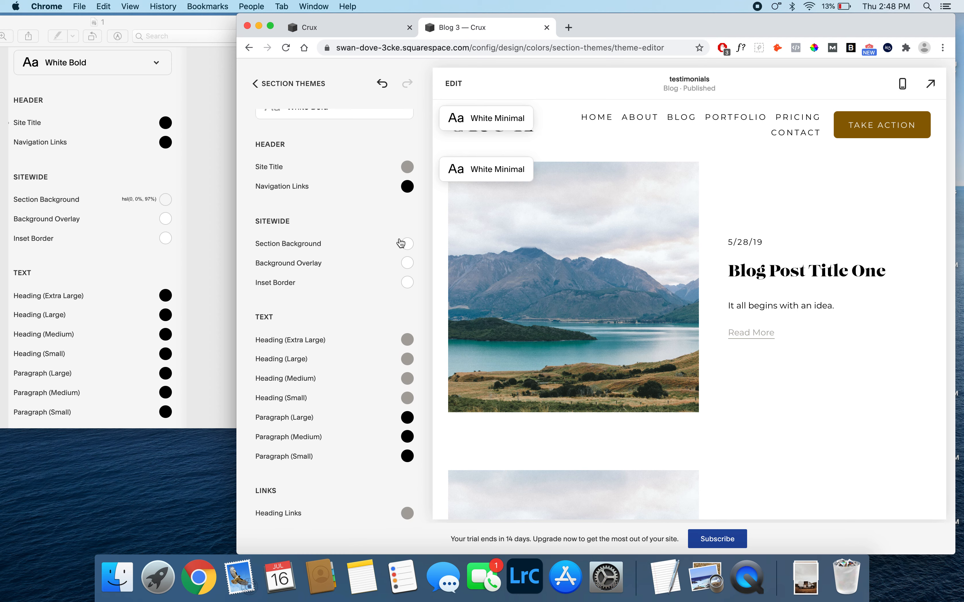
scroll(401, 243, down, 1)
click(407, 154)
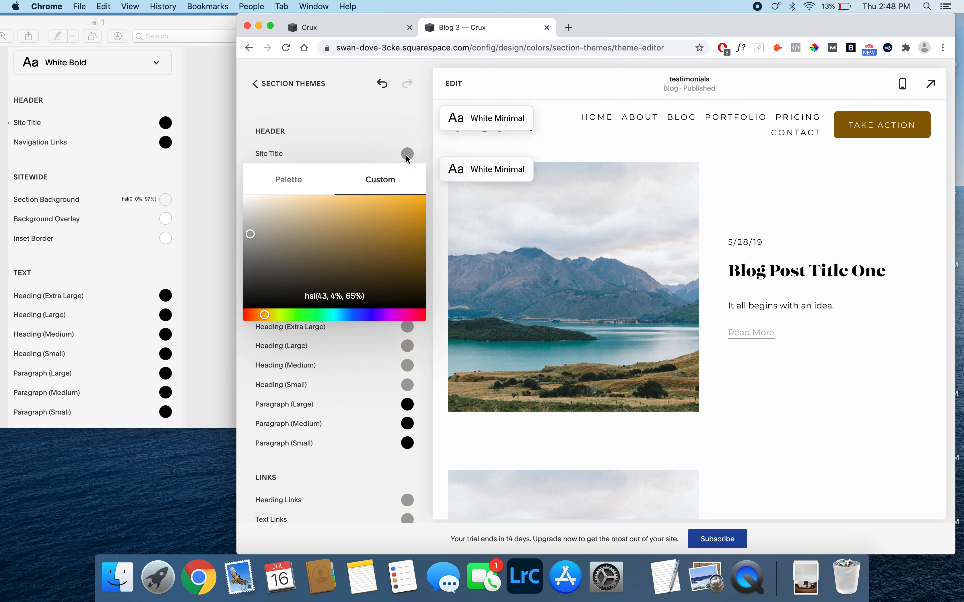
drag(431, 314, 439, 335)
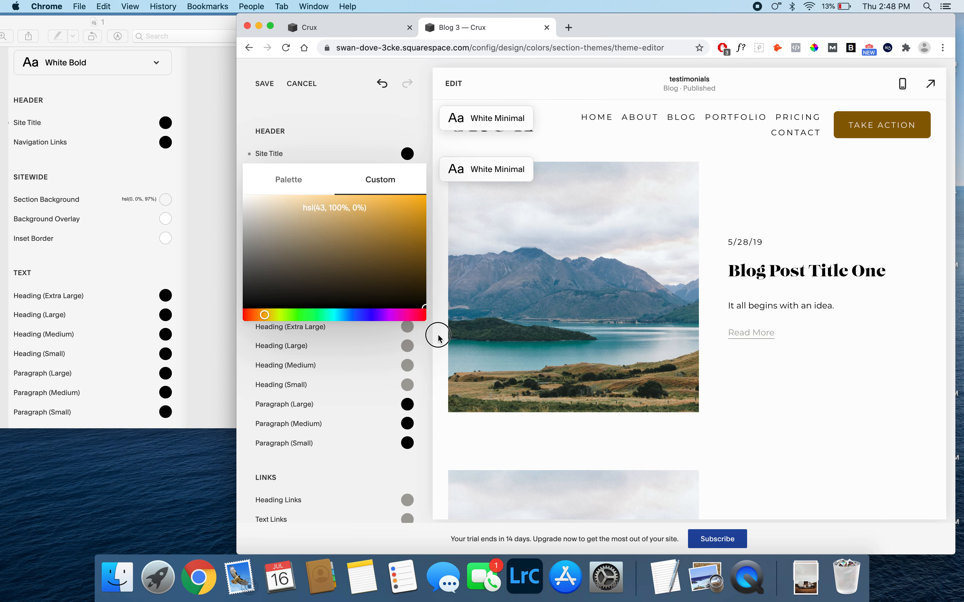
click(430, 133)
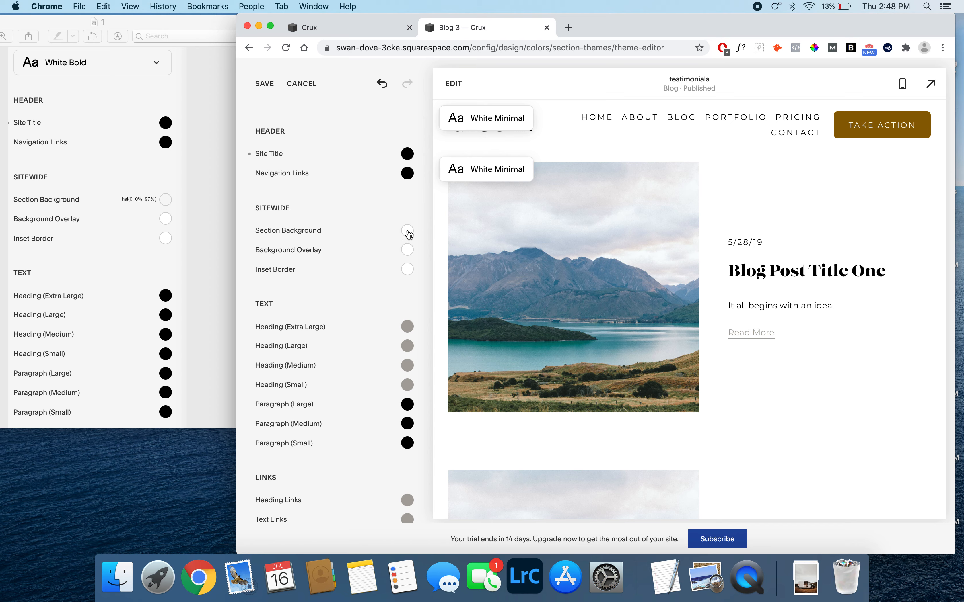
- Set the sitewide Section Background to the custom color hsl(0, 0%, 97%)
click(409, 232)
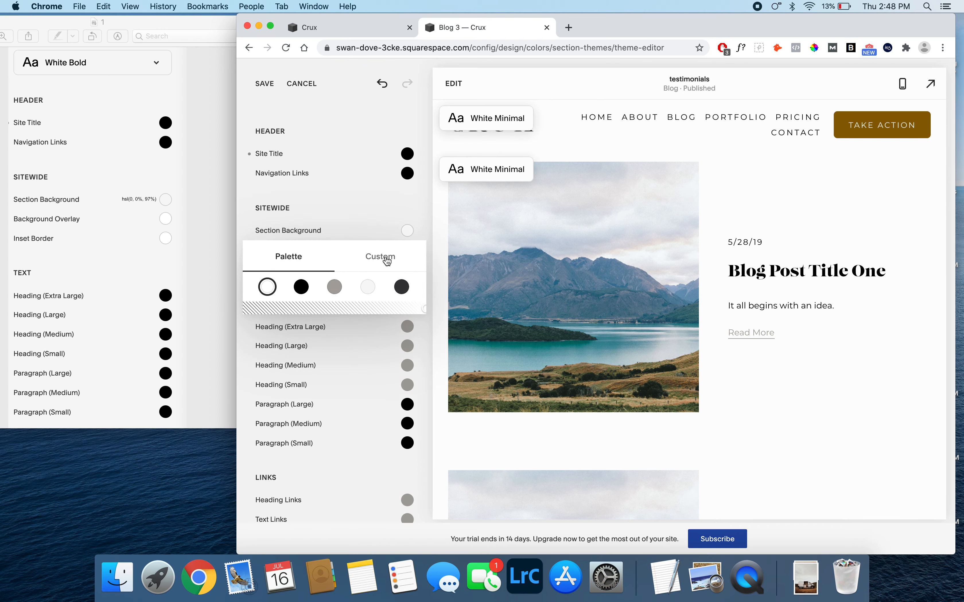
click(366, 263)
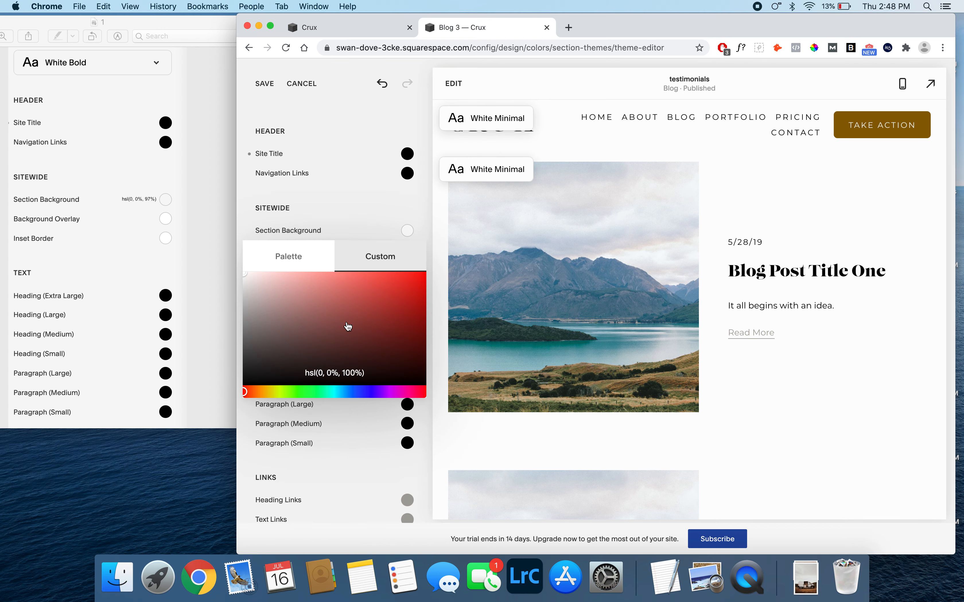
click(342, 372)
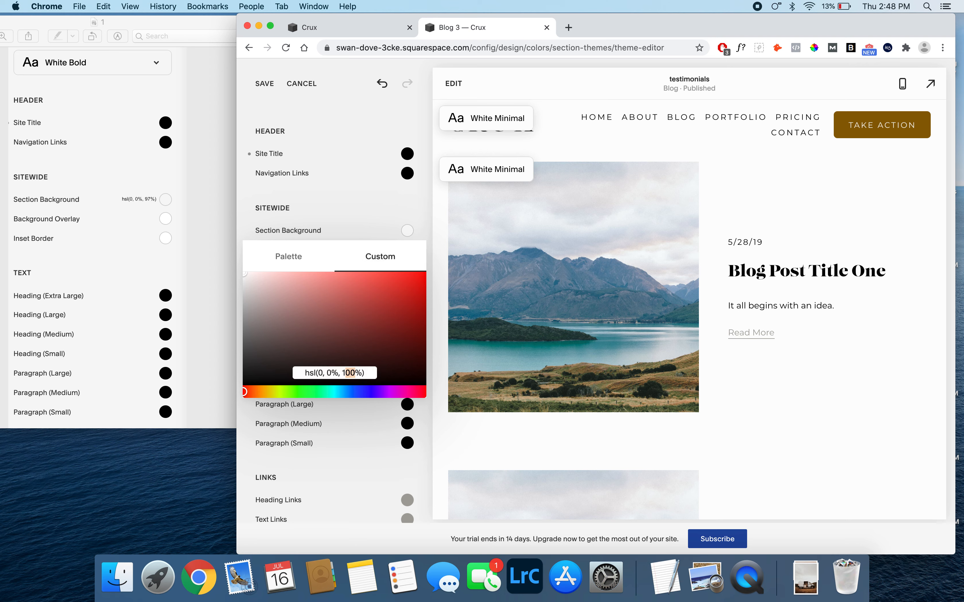
key(BackSpace)
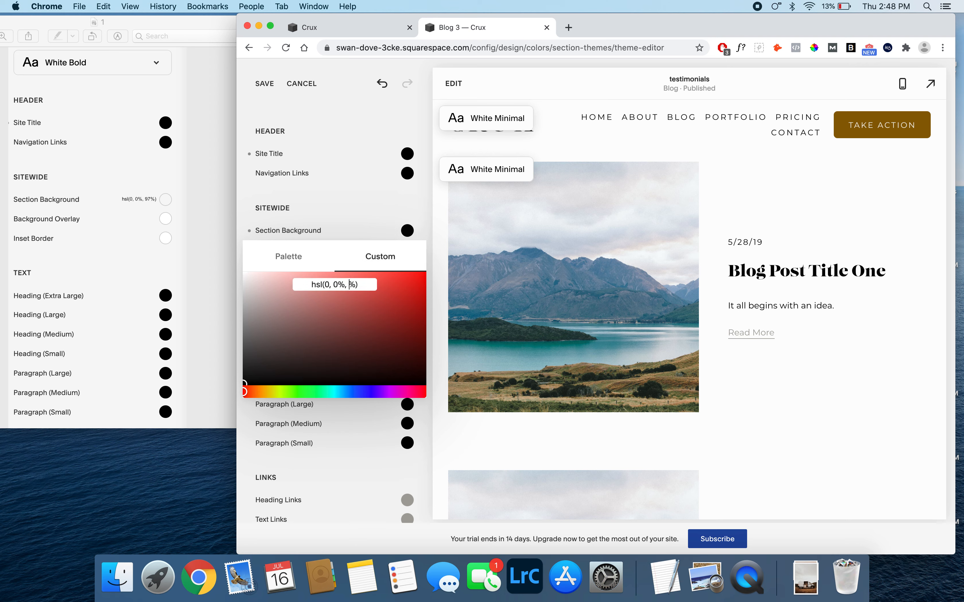
text(97)
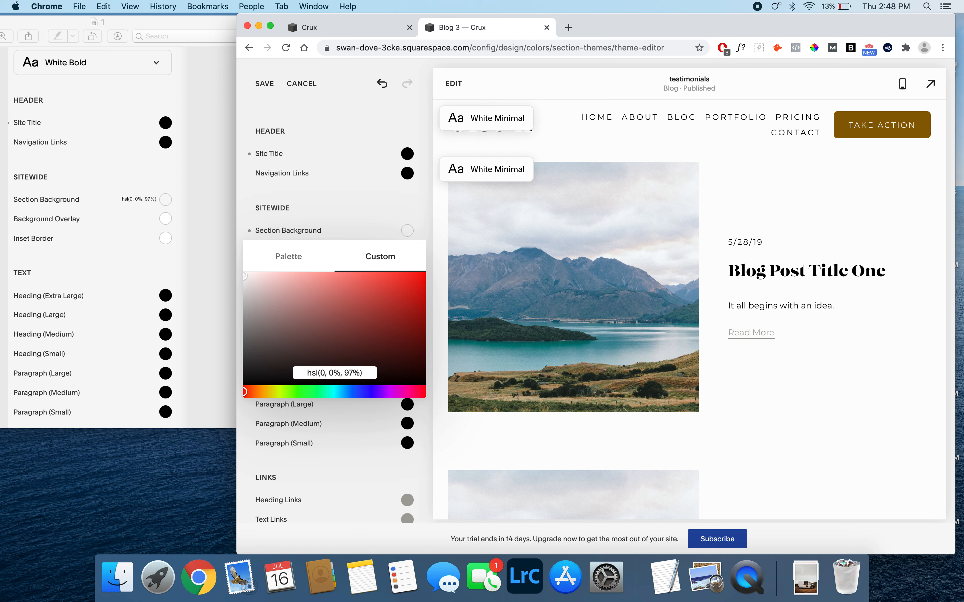
click(361, 201)
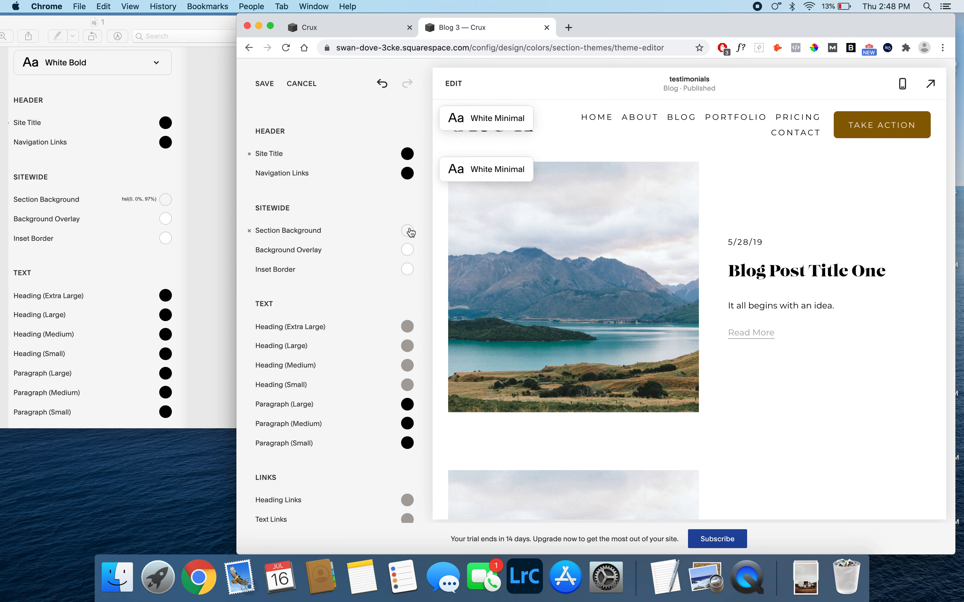
- Set the Heading (Extra Large) and Heading (Large) text colors to black
scroll(412, 279, down, 1)
click(407, 313)
drag(435, 479, 435, 479)
click(424, 294)
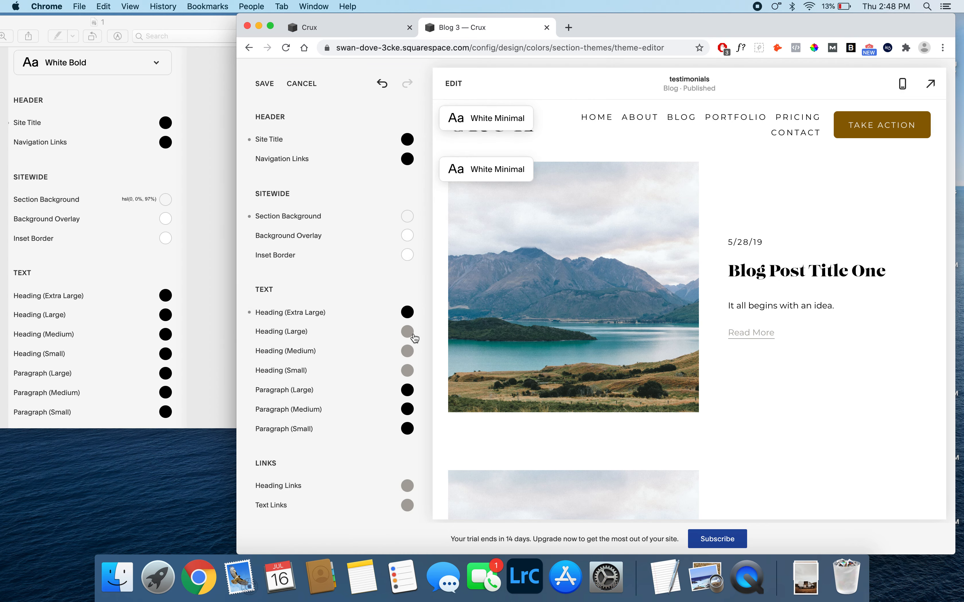
click(407, 332)
click(271, 356)
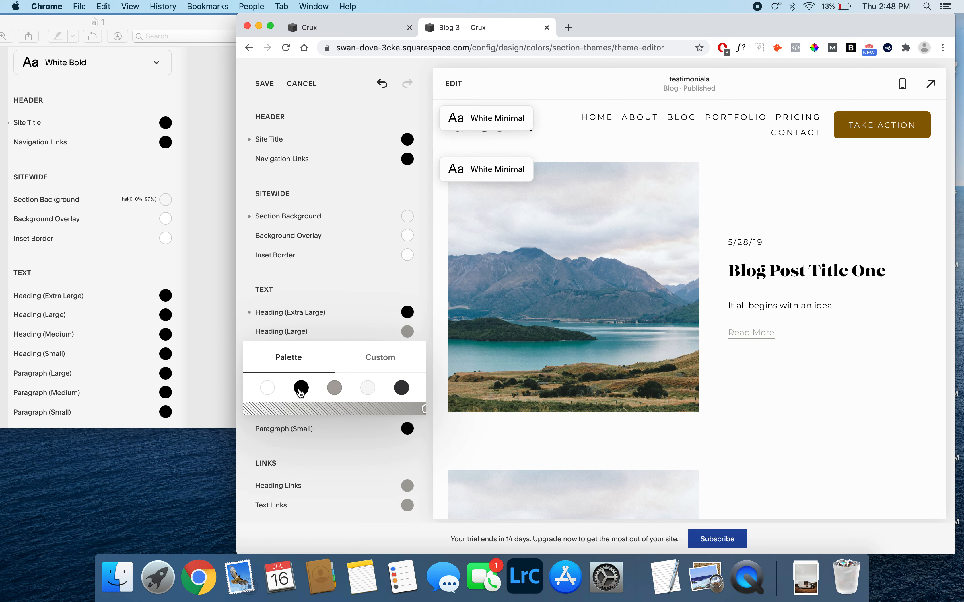
click(301, 389)
- Set the Heading (Medium) and Heading (Small) text colors to the black palette color
click(408, 351)
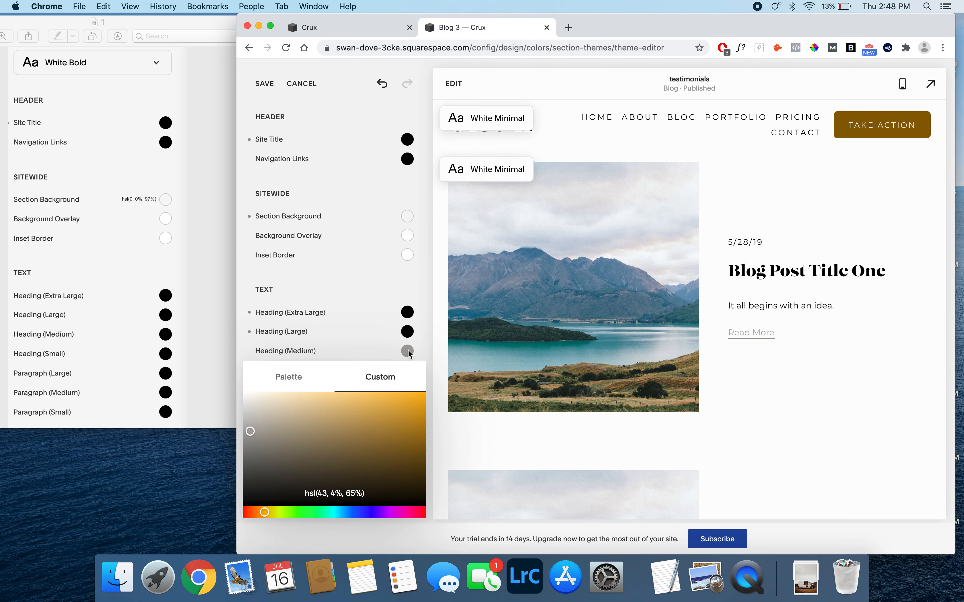
click(304, 376)
click(301, 407)
click(407, 371)
click(291, 400)
click(304, 424)
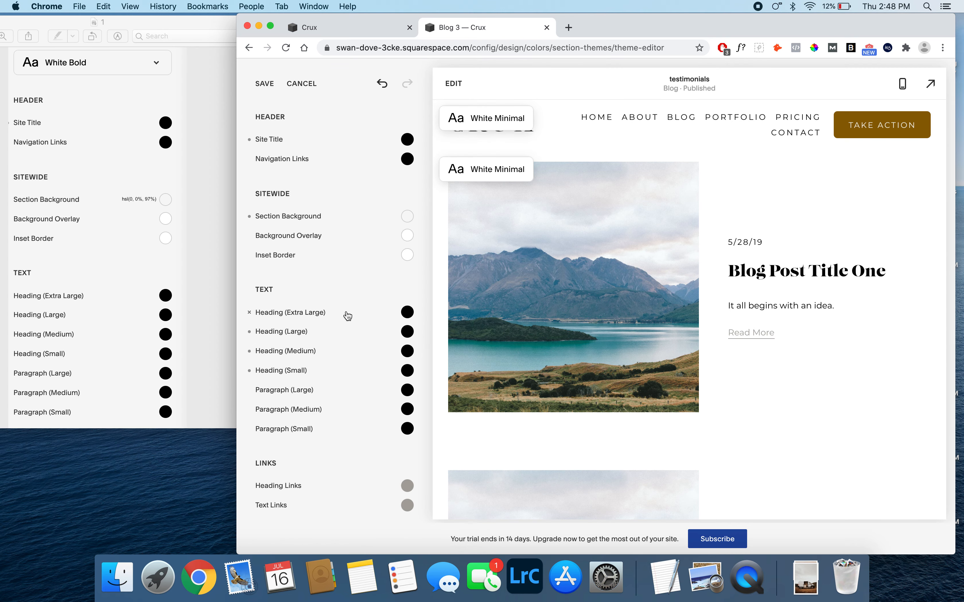
- Save the theme changes and open reference image 2 from the 2 White Bold folder in Finder, placed beside the Chrome window
click(261, 91)
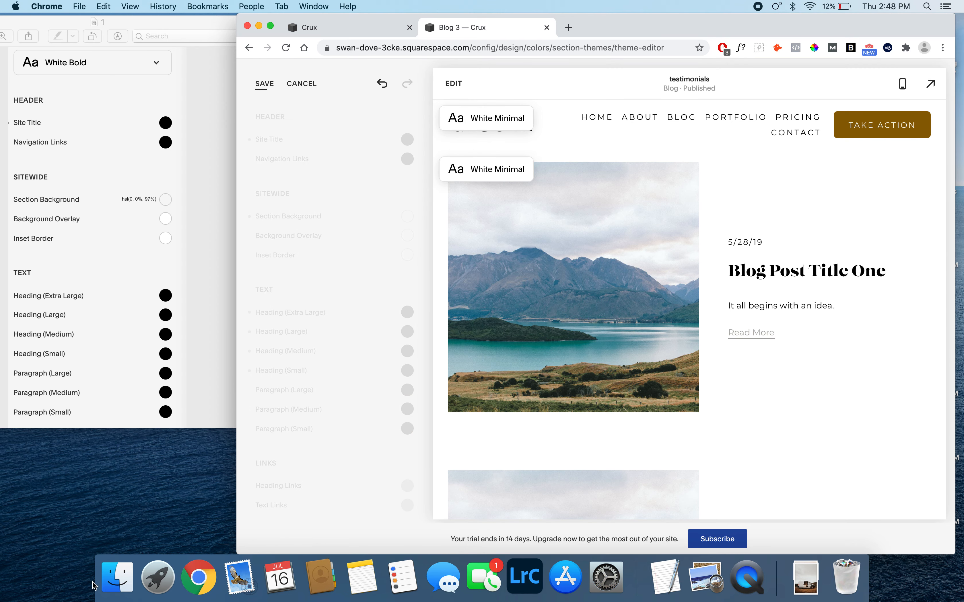
click(115, 578)
double_click(445, 145)
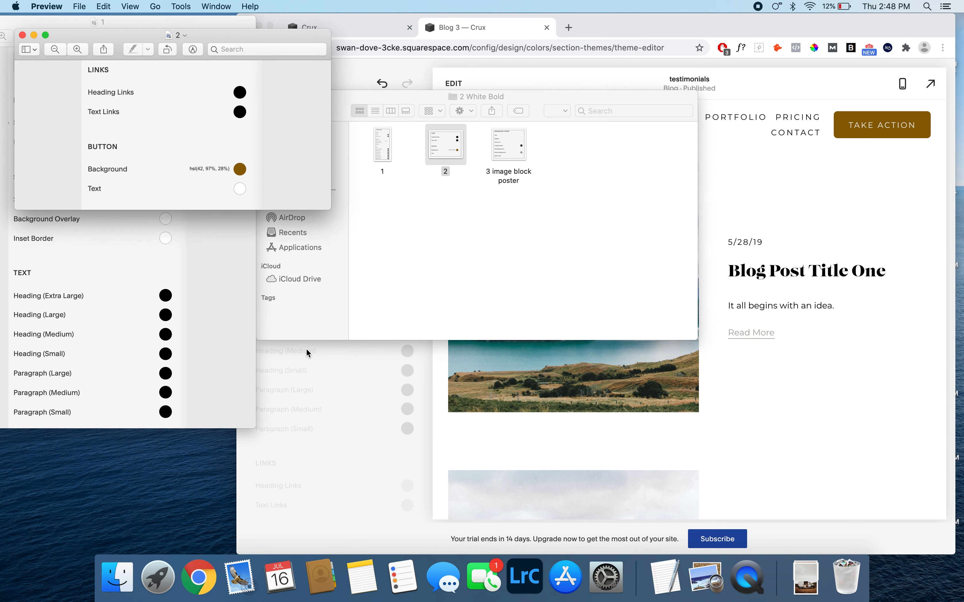
drag(268, 36, 205, 62)
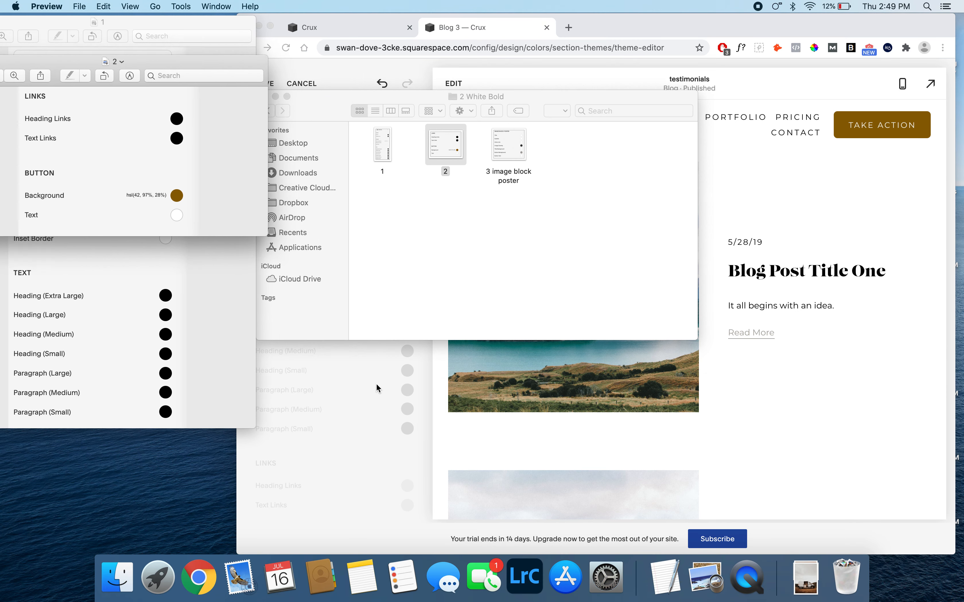
- Return to Chrome and set the Heading Links and Text Links colors to the black palette color
click(373, 414)
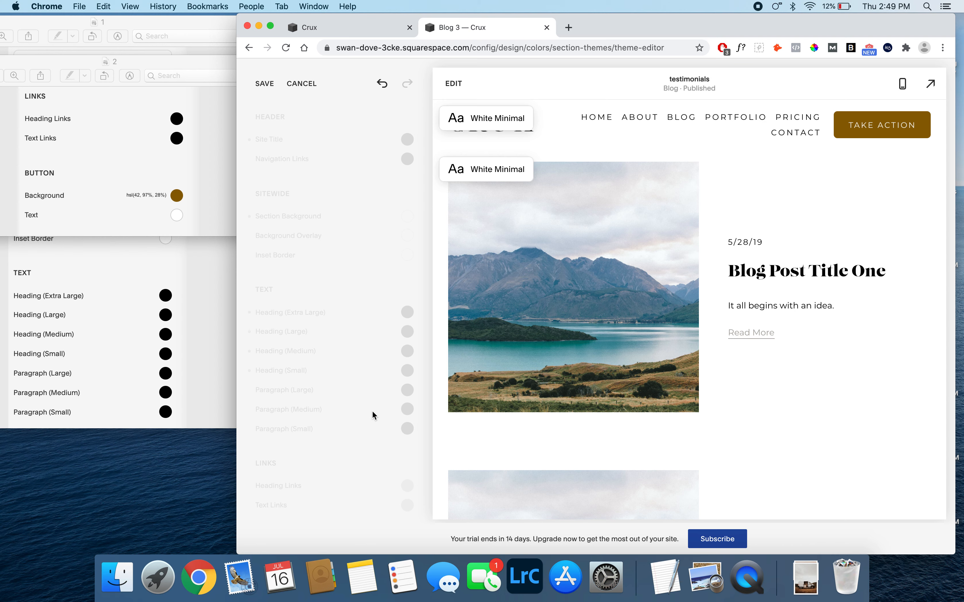
scroll(374, 415, down, 3)
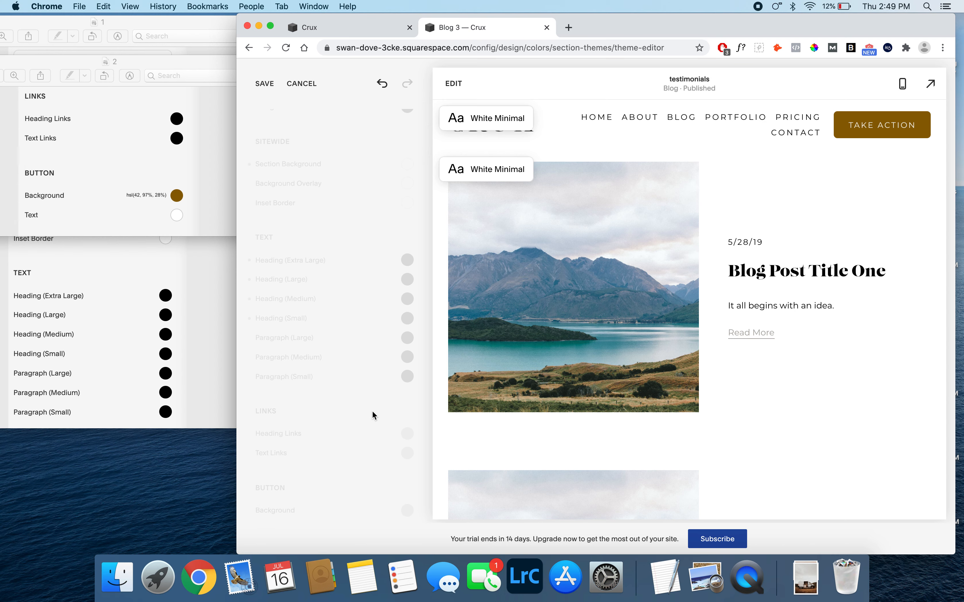
scroll(373, 413, down, 3)
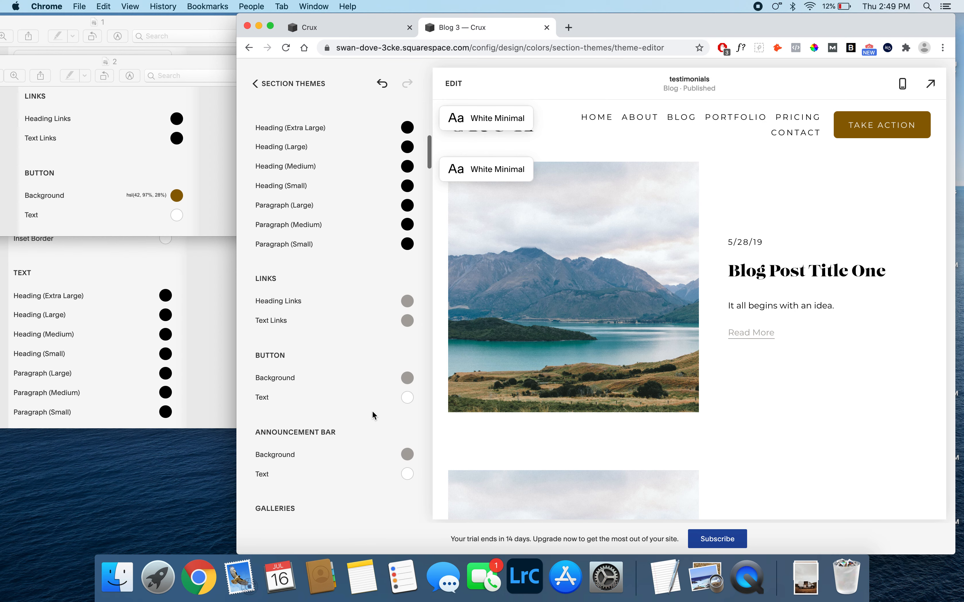
scroll(374, 415, down, 4)
click(408, 193)
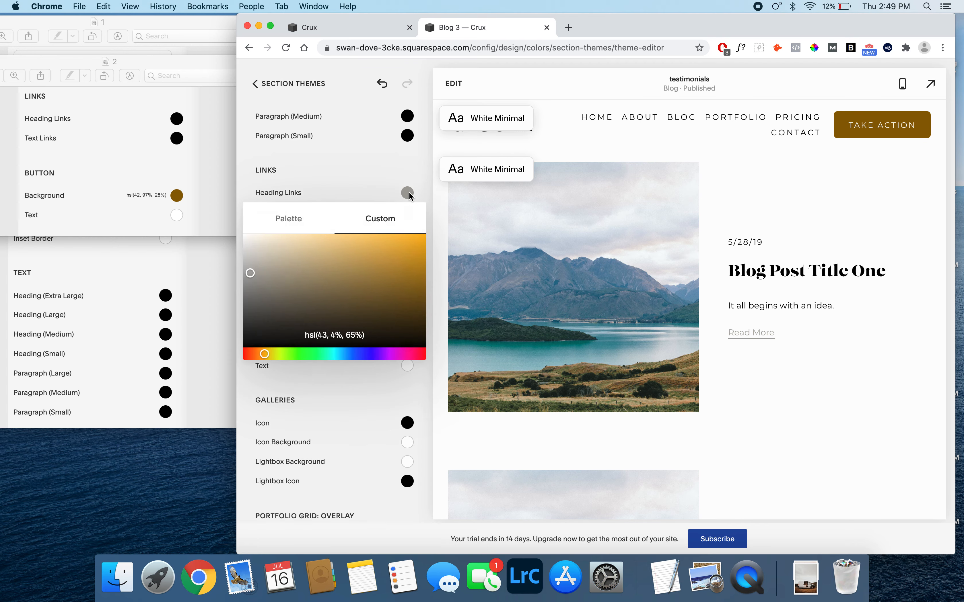
click(289, 218)
click(301, 249)
click(357, 159)
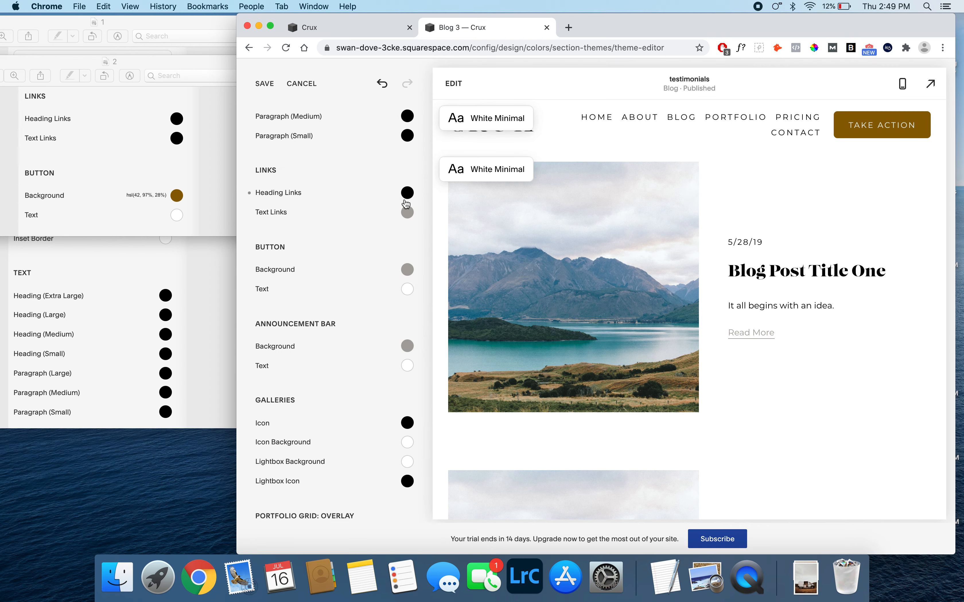
click(407, 212)
click(289, 239)
click(304, 274)
click(319, 192)
- Set the Button section's Background to the custom color hsl(42, 97%, 28%)
click(407, 270)
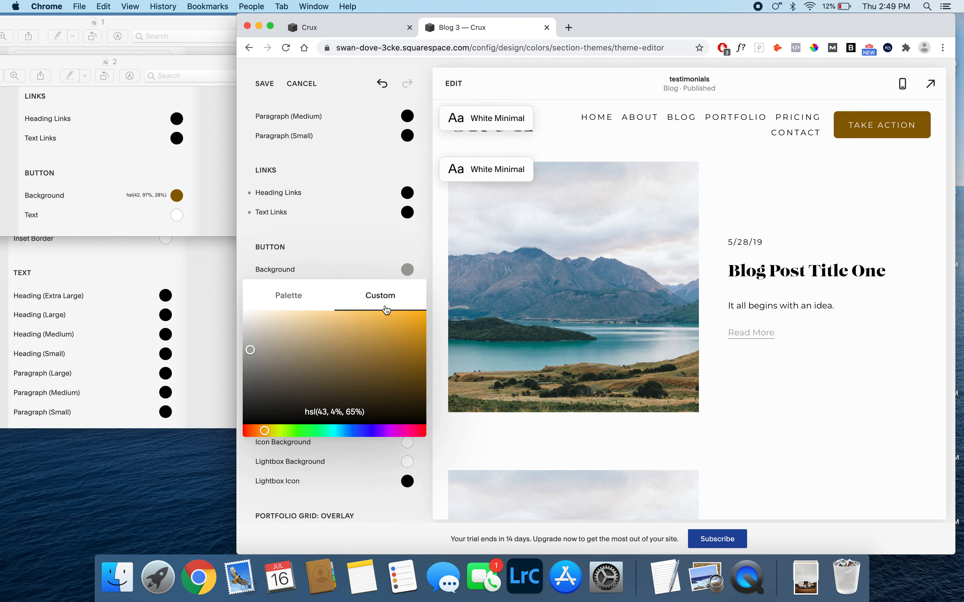
click(325, 410)
drag(322, 411, 325, 412)
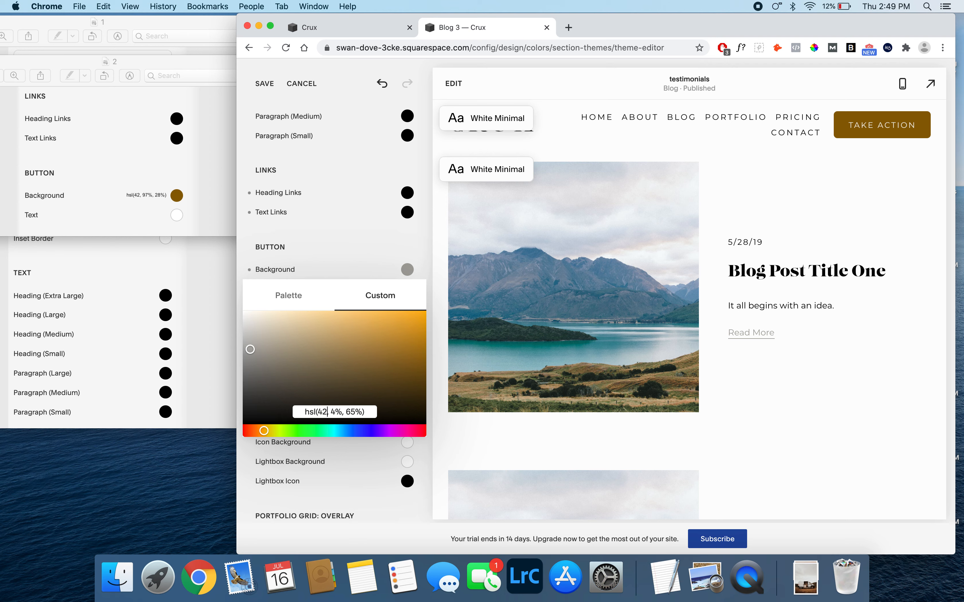
drag(335, 412, 357, 414)
text(97%, 28)
click(354, 234)
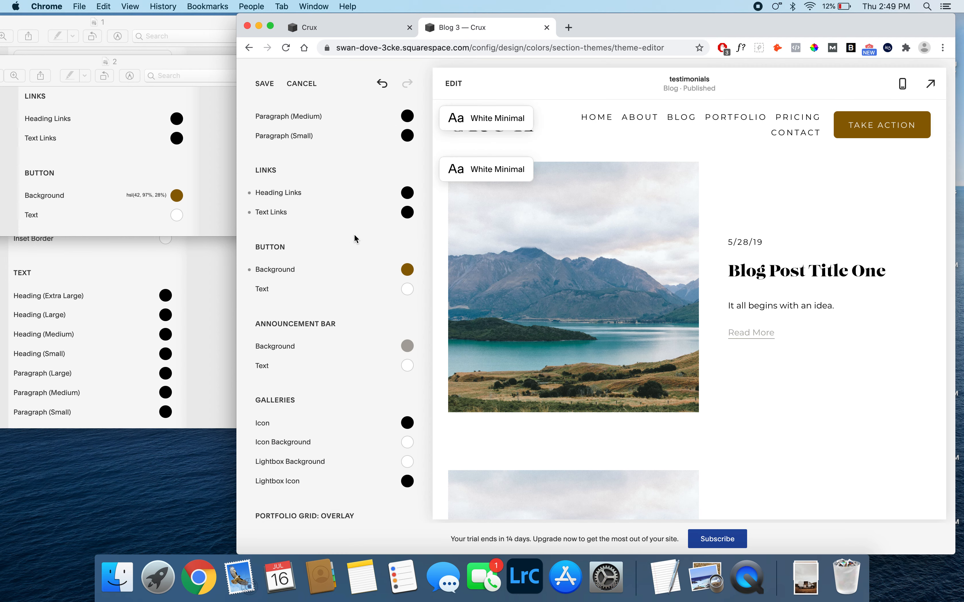
- Save the link and button colors and open the 3 image block poster reference from Finder, placed beside the Chrome window
click(265, 89)
click(117, 577)
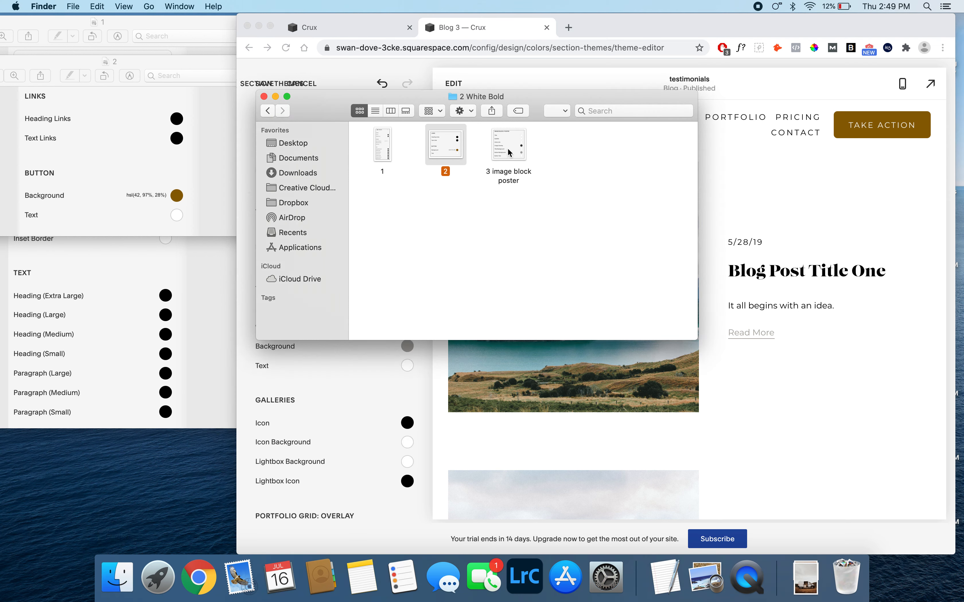
double_click(514, 157)
drag(247, 55, 185, 53)
- Return to Chrome and compare the White Bold theme's Image Block: Poster colors with the reference image
click(292, 364)
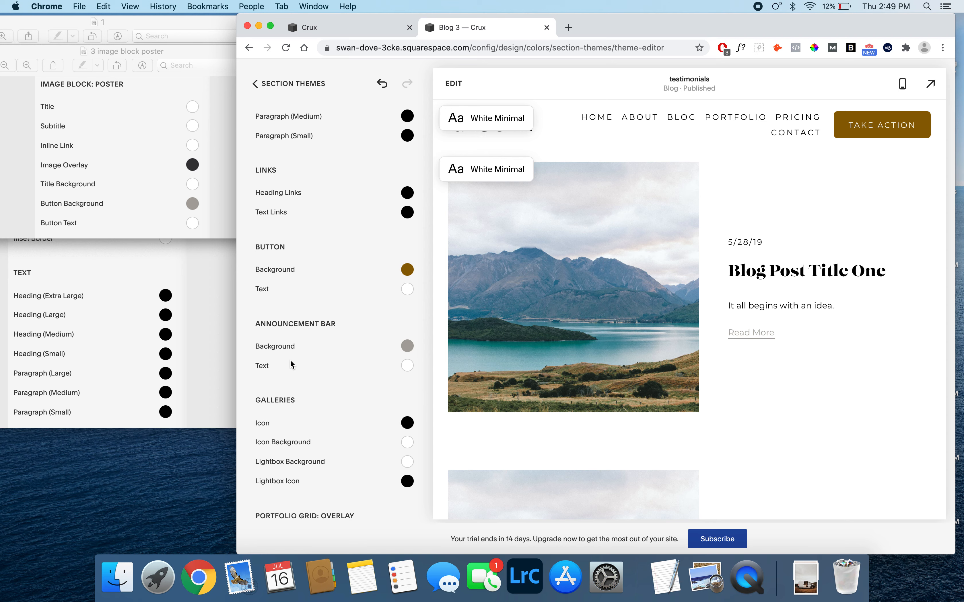
scroll(292, 364, down, 2)
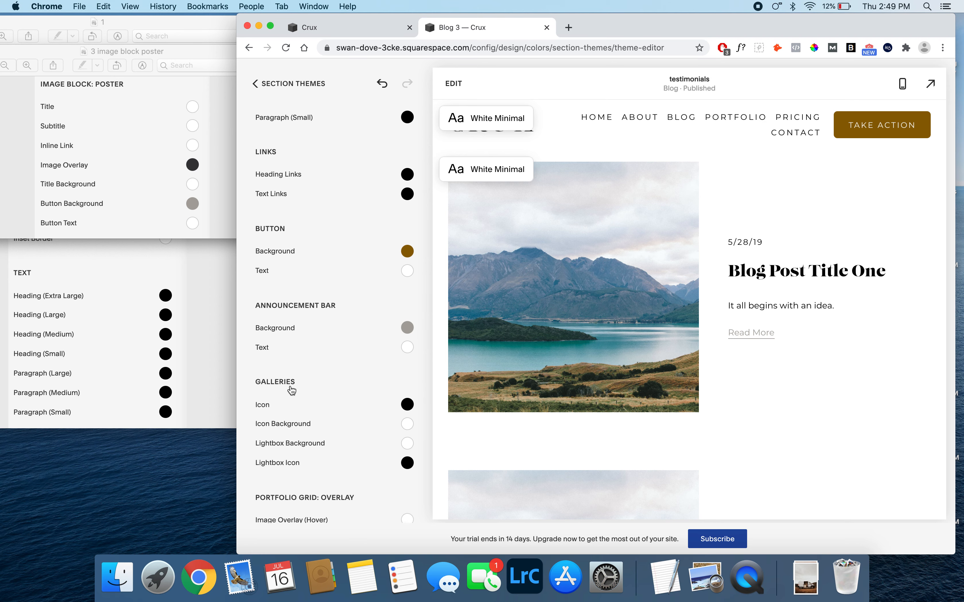
scroll(291, 389, down, 10)
scroll(292, 391, down, 13)
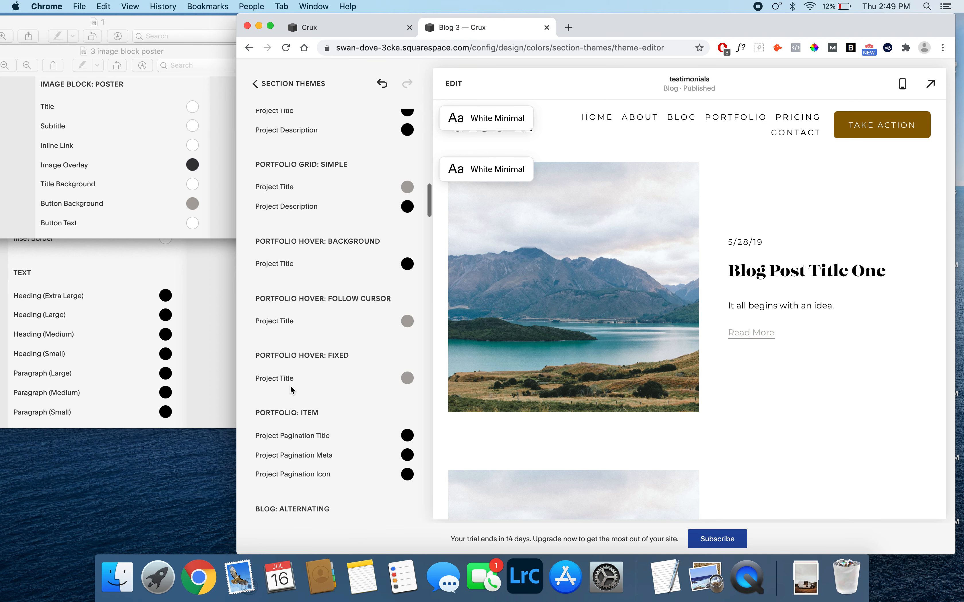
scroll(292, 391, down, 19)
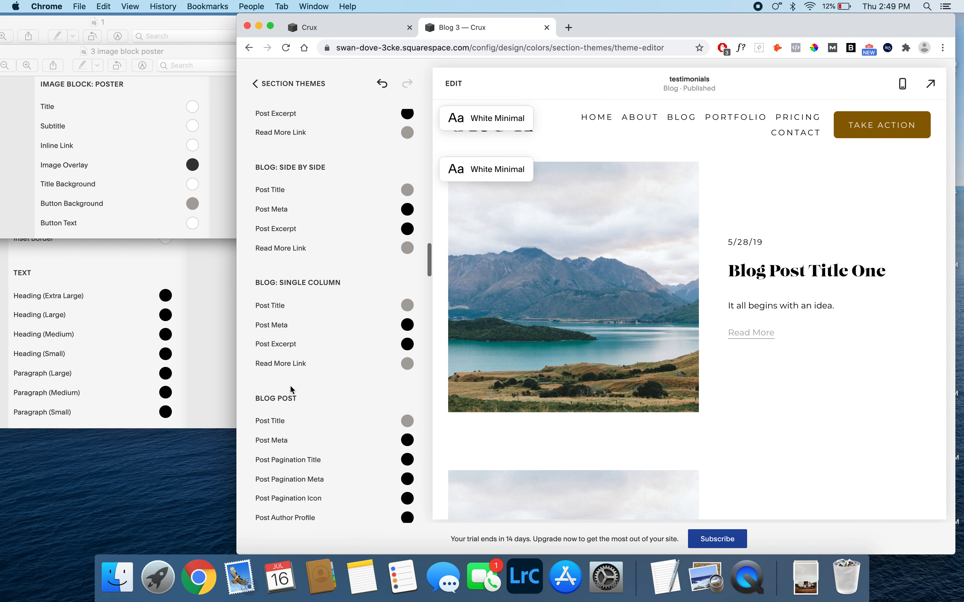
scroll(292, 391, down, 10)
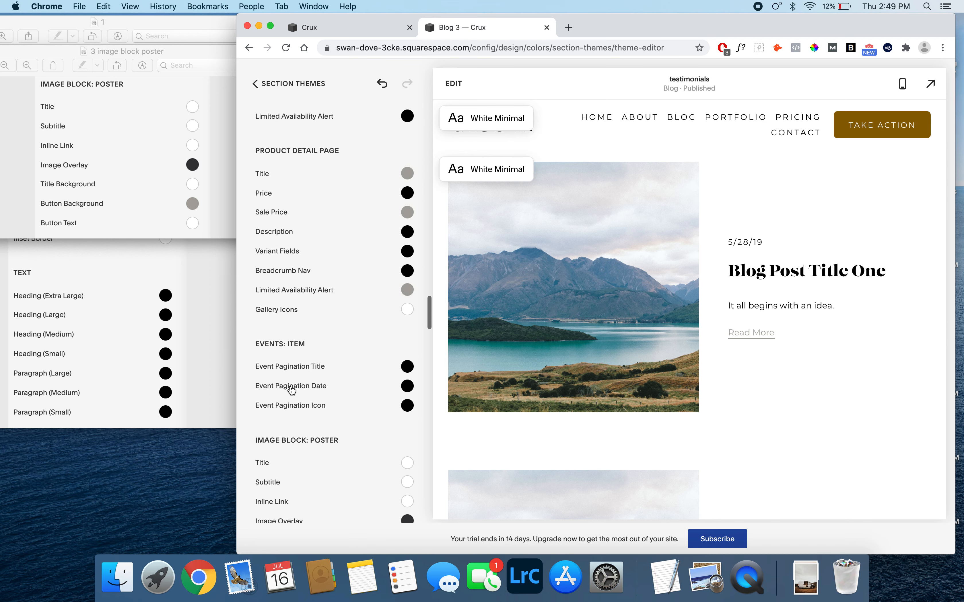
scroll(298, 318, down, 1)
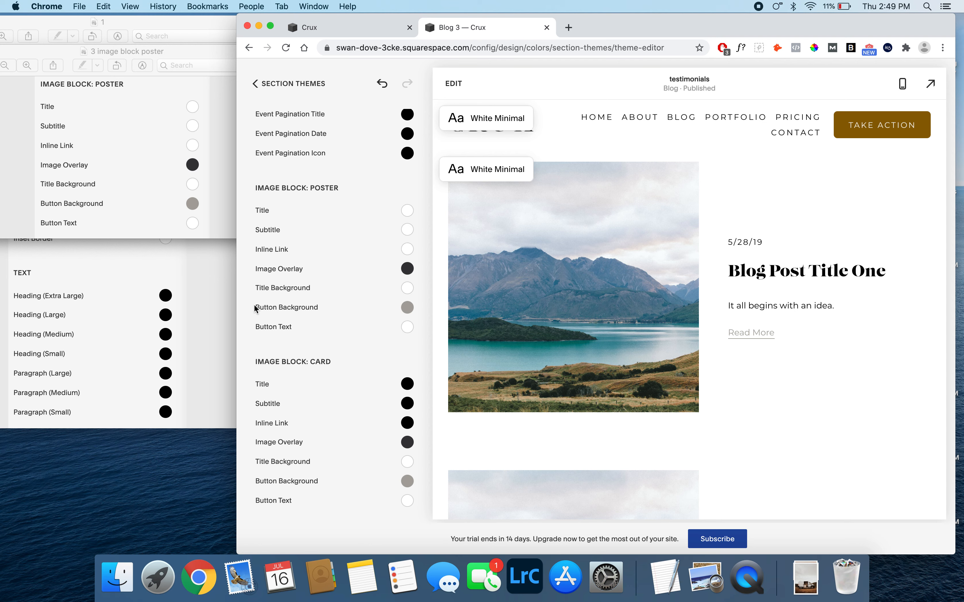
drag(253, 304, 329, 307)
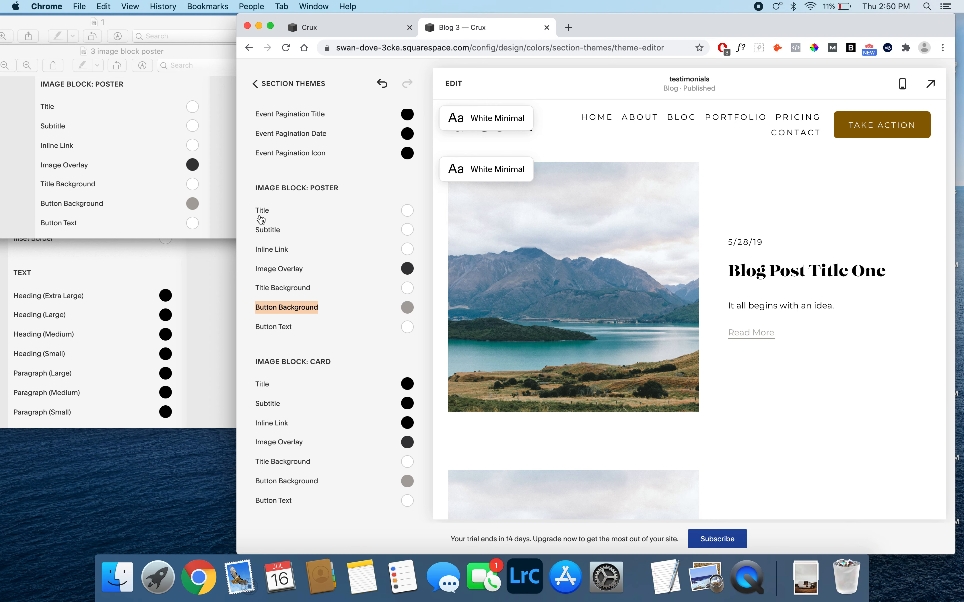
click(252, 210)
click(251, 210)
drag(250, 210, 317, 290)
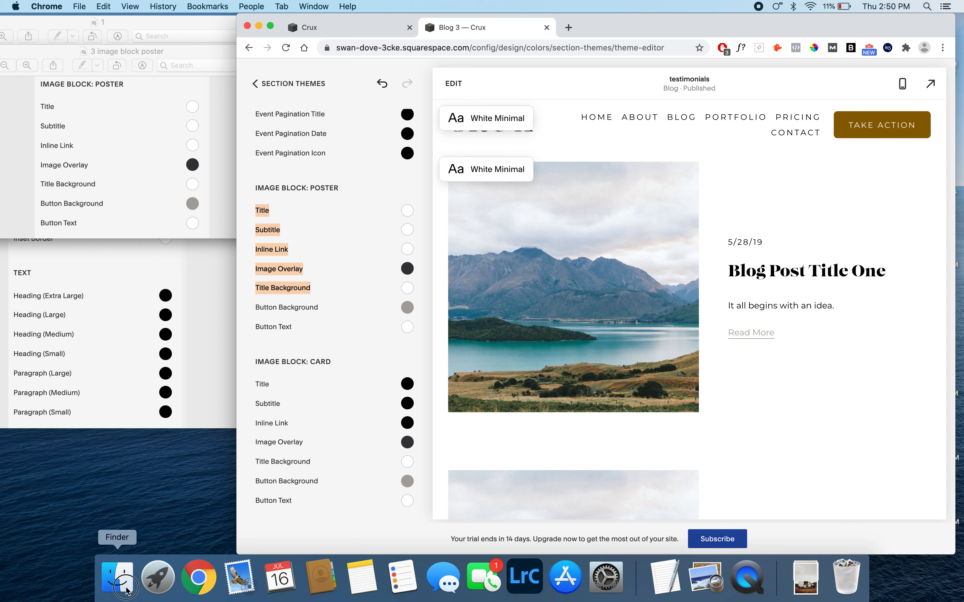
- Open reference image 1 from the 3 Light Minimal folder in Finder, place it beside the Chrome window and return to Chrome
click(118, 577)
click(269, 112)
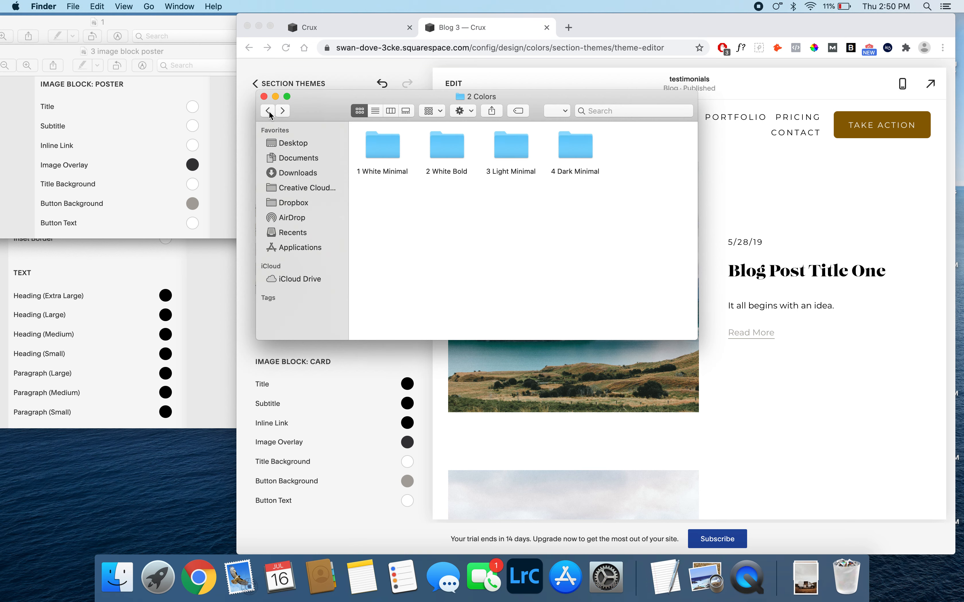
double_click(513, 151)
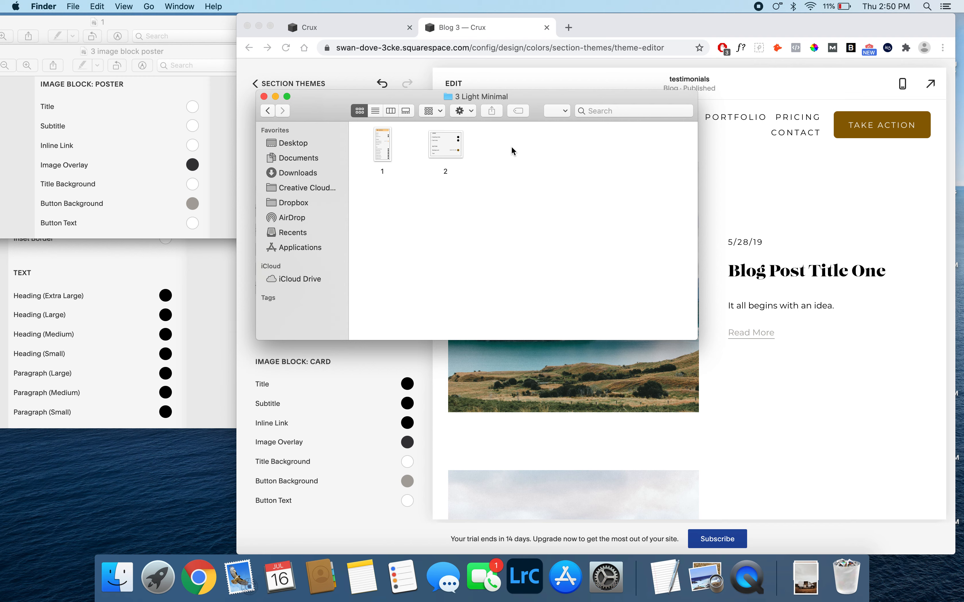
double_click(374, 151)
drag(231, 63, 165, 55)
click(325, 79)
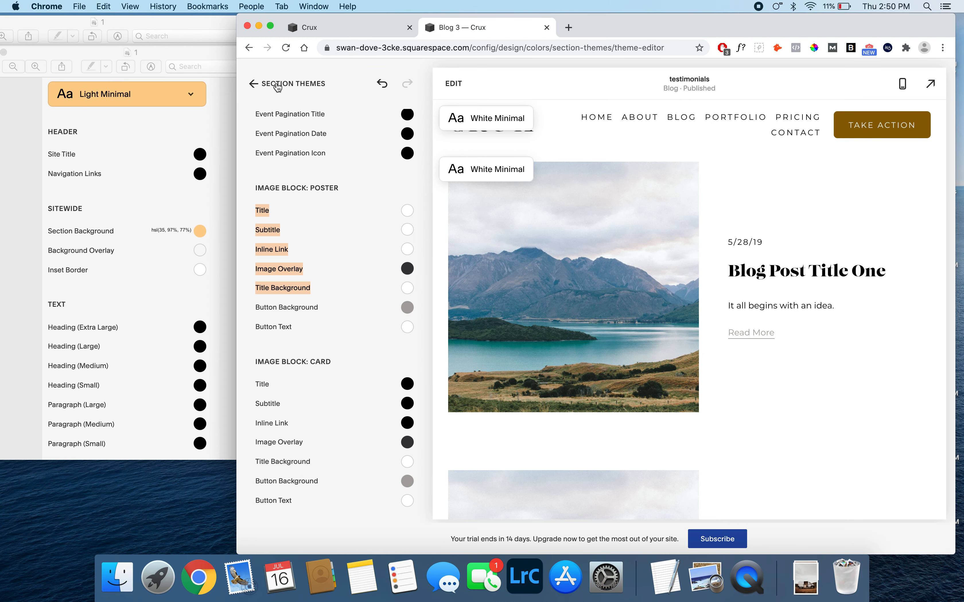
- Open the Light Minimal section theme for editing and set its Section Background to the custom color hsl(35, 97%, 77%)
click(265, 88)
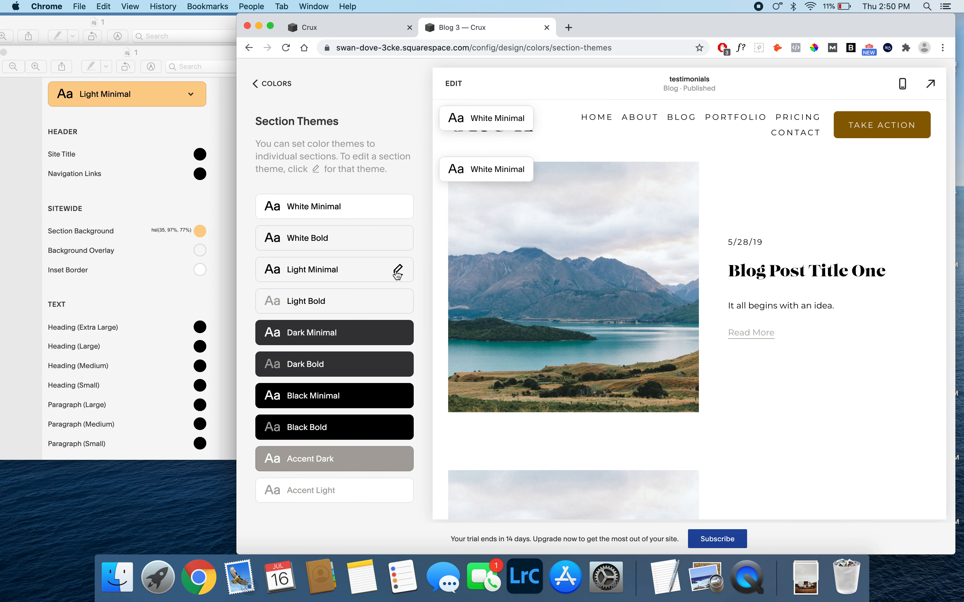
click(397, 274)
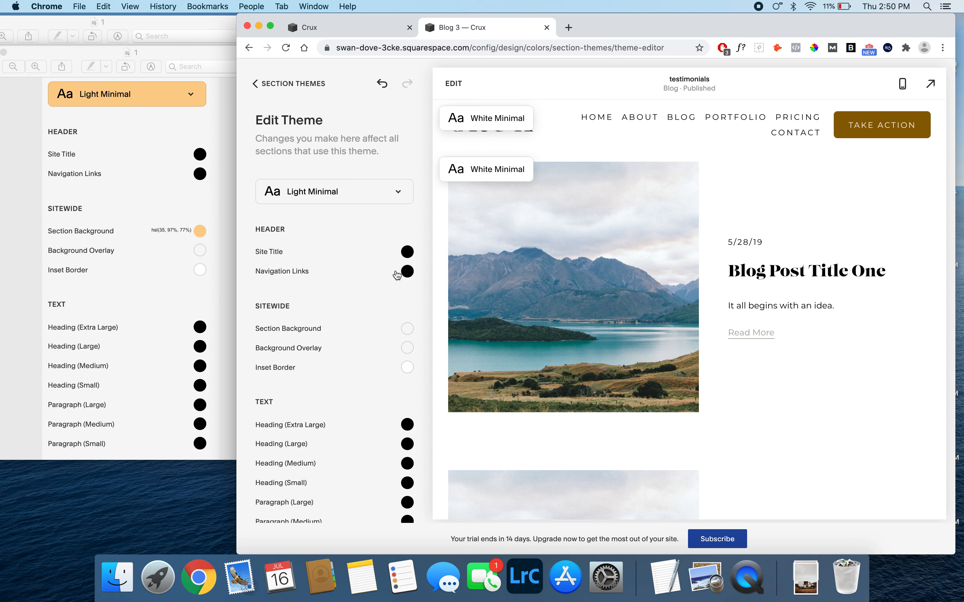
scroll(398, 275, down, 3)
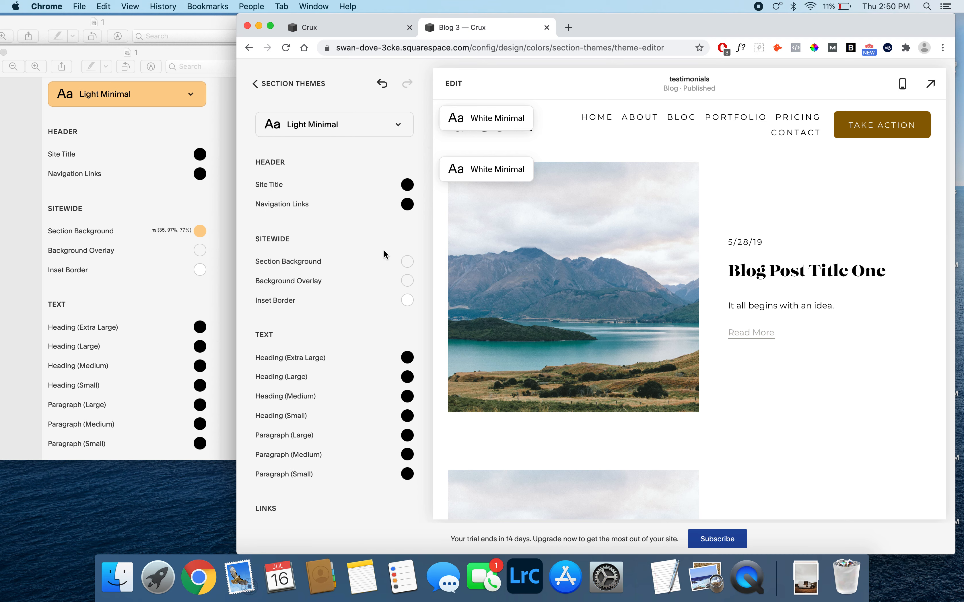
click(409, 263)
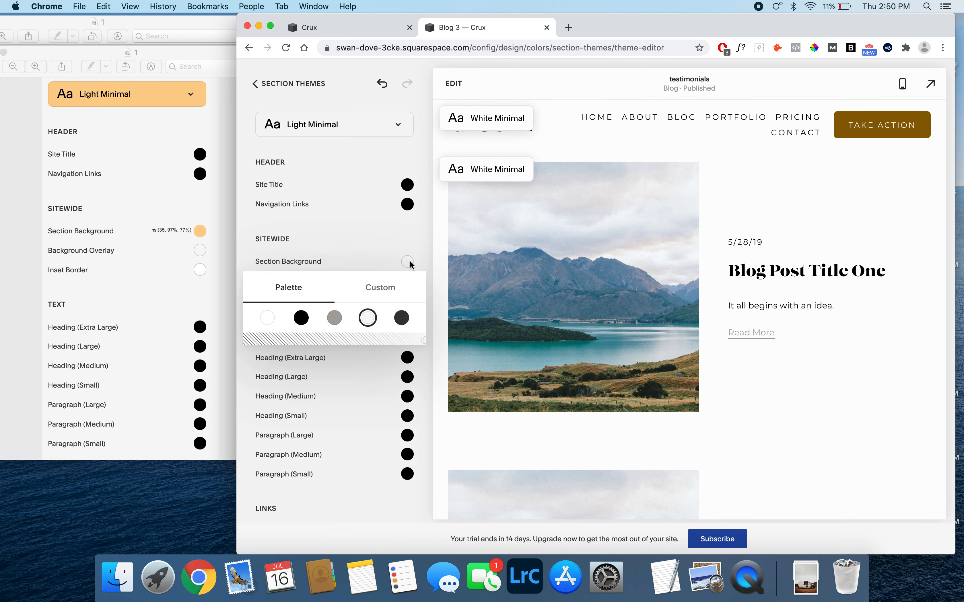
click(368, 285)
double_click(319, 403)
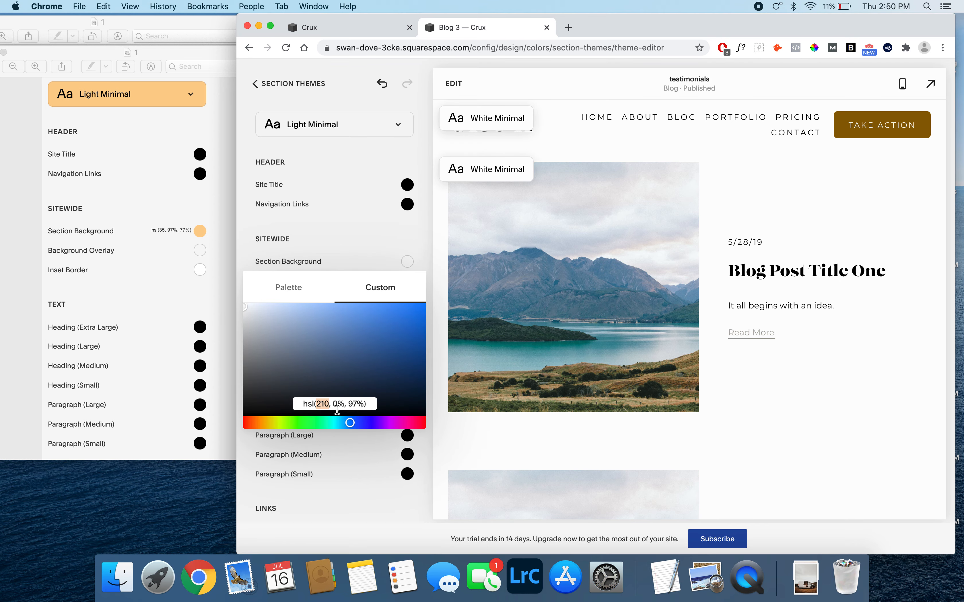
text(35)
double_click(334, 404)
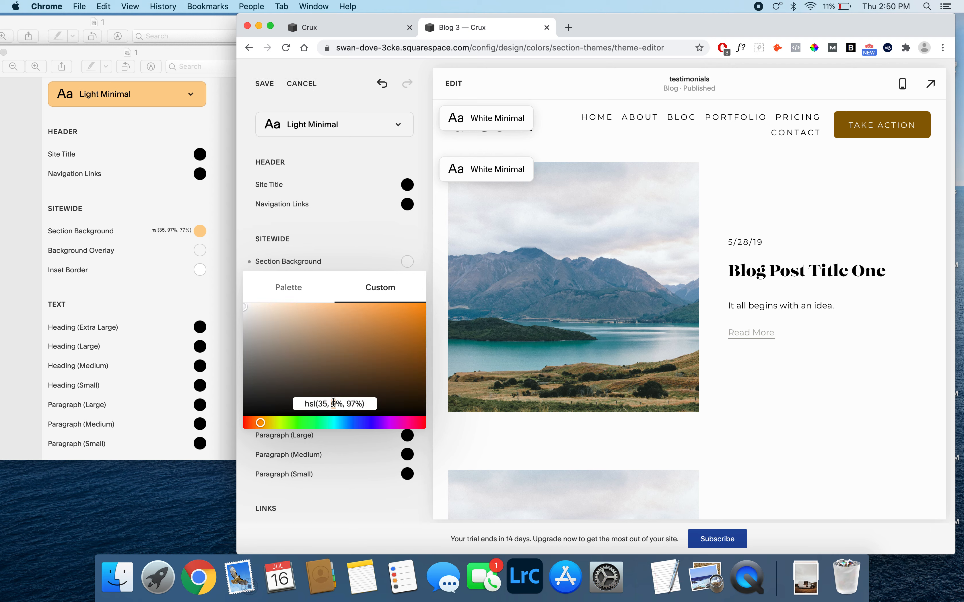
text(97%, 77)
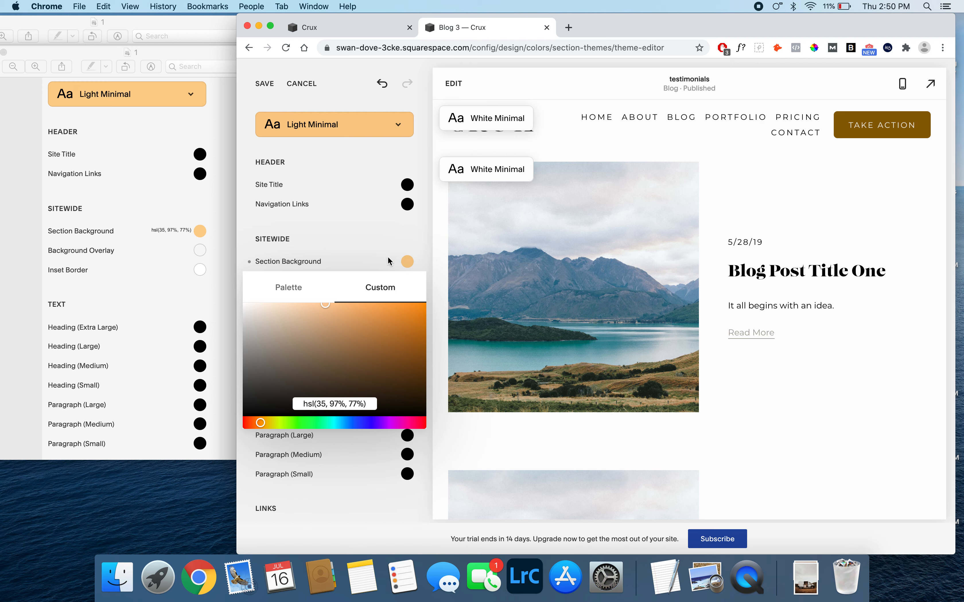
click(421, 242)
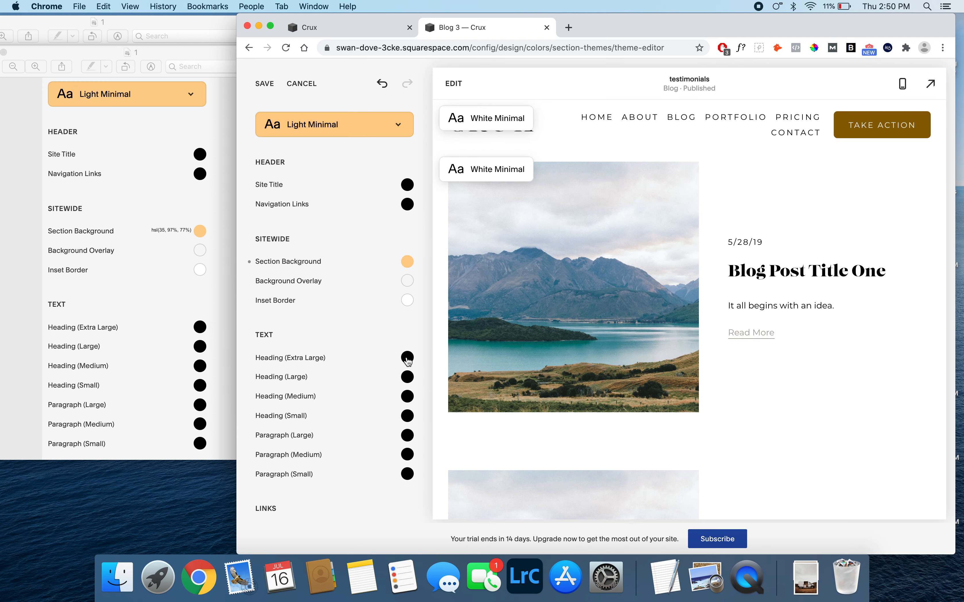
- Open Light Minimal reference image 2 from Finder, place it beside the Chrome window and switch back to Chrome
click(118, 577)
double_click(458, 145)
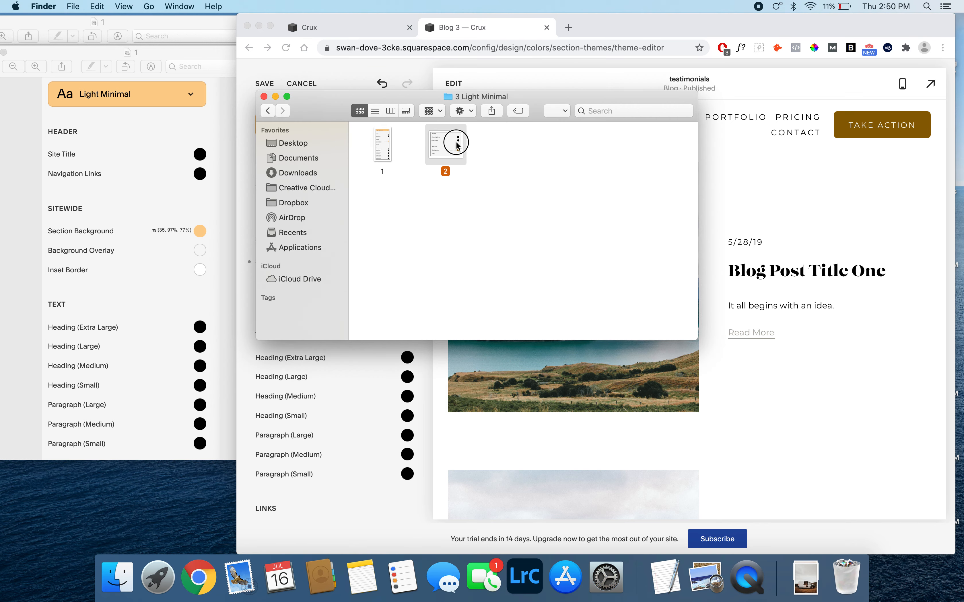
drag(237, 80, 190, 75)
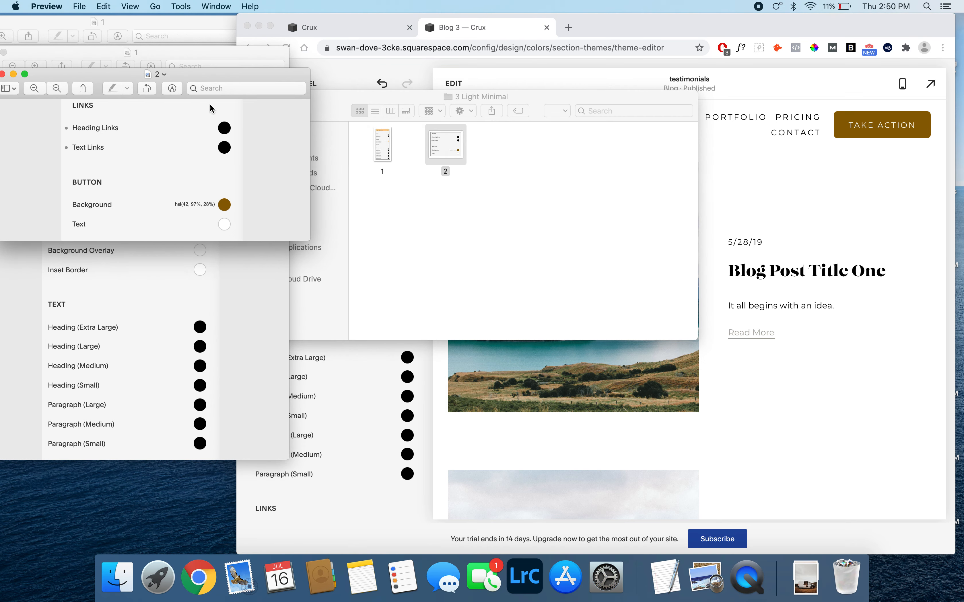
click(365, 393)
- Set the Light Minimal theme's Heading Links and Text Links colors to the black palette color
scroll(364, 395, down, 7)
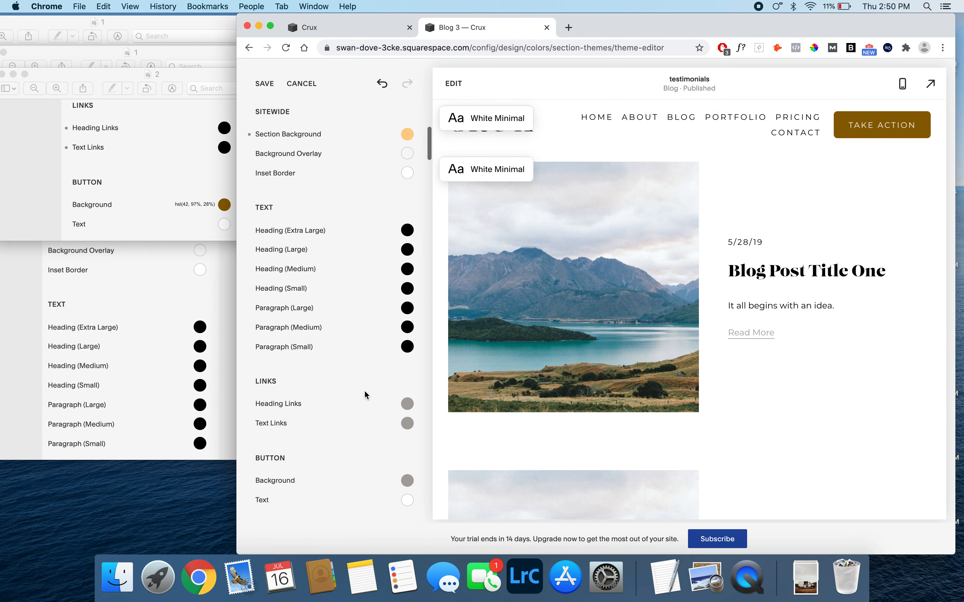
click(407, 265)
click(301, 288)
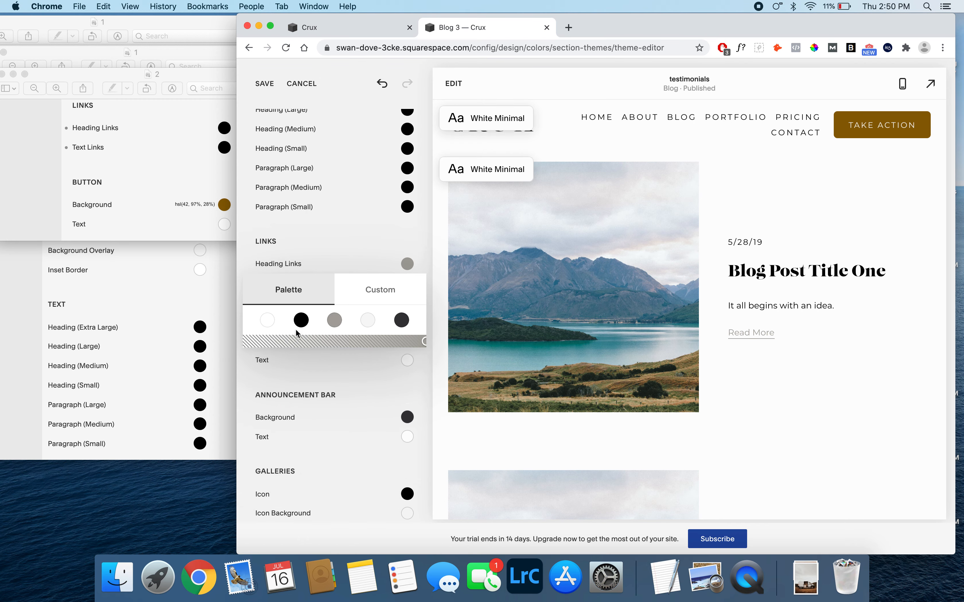
click(301, 320)
click(346, 257)
click(407, 284)
click(298, 311)
click(336, 249)
click(407, 341)
click(387, 317)
click(408, 283)
click(281, 323)
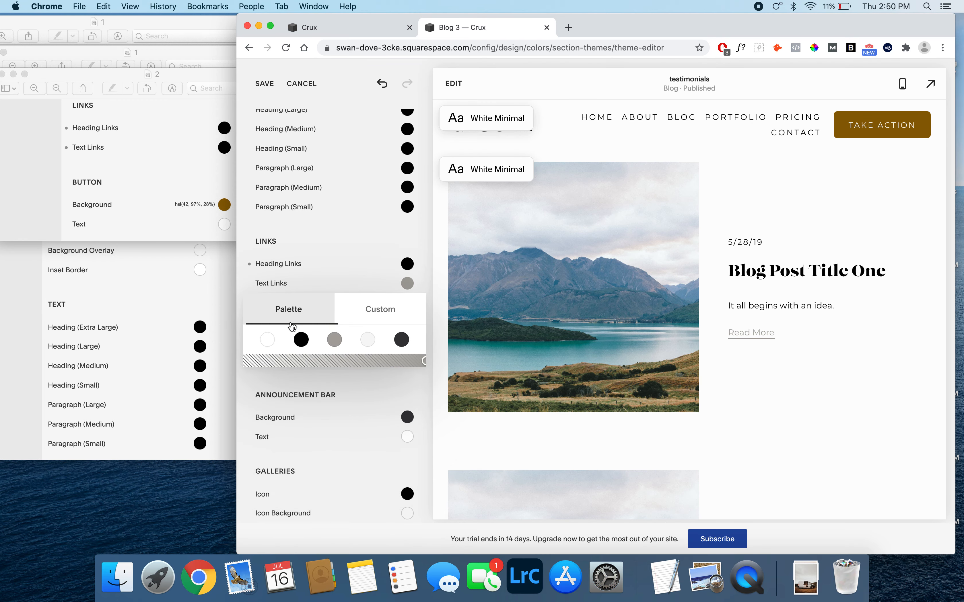
click(303, 341)
click(370, 297)
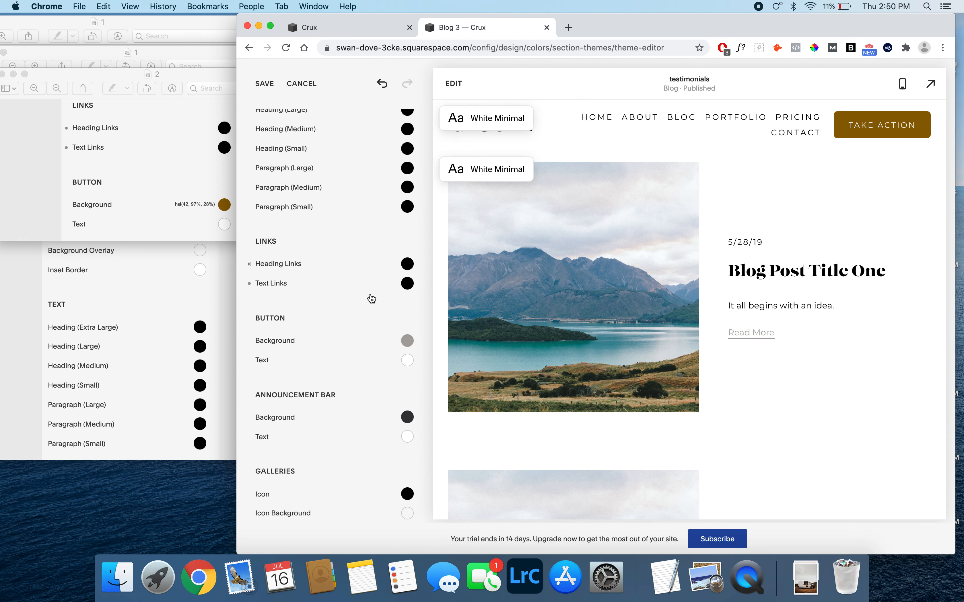
- Set the Light Minimal theme's Button Background to the custom color hsl(42, 97%, 28%) and save the theme
click(407, 341)
drag(328, 483, 331, 483)
text(2, )
text(97)
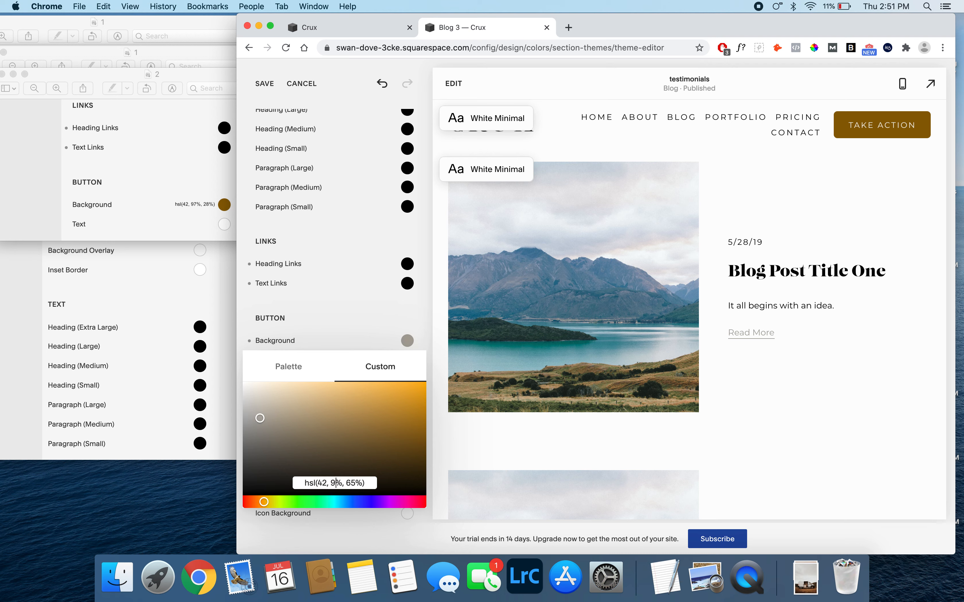
double_click(354, 482)
text(28)
click(414, 322)
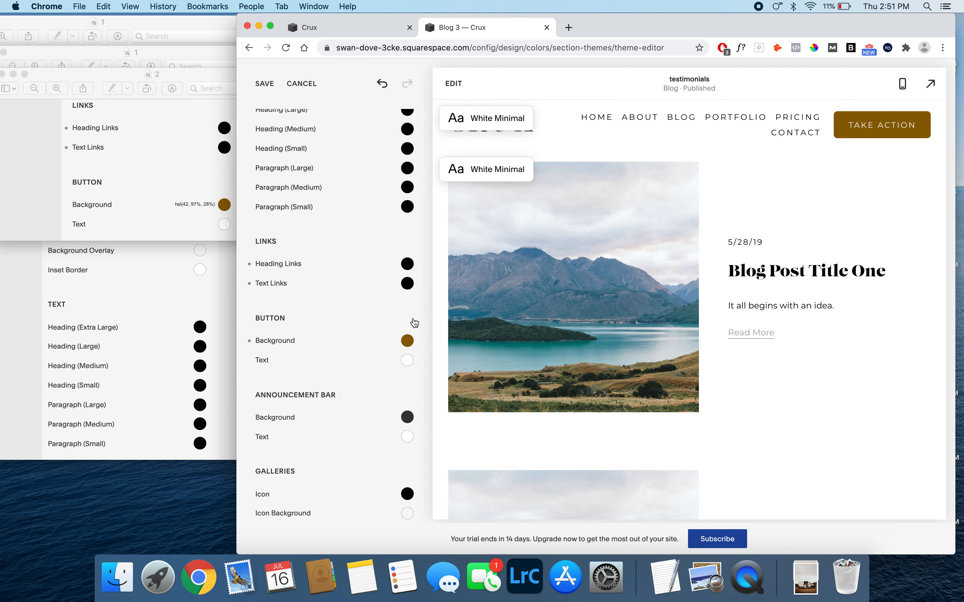
click(265, 85)
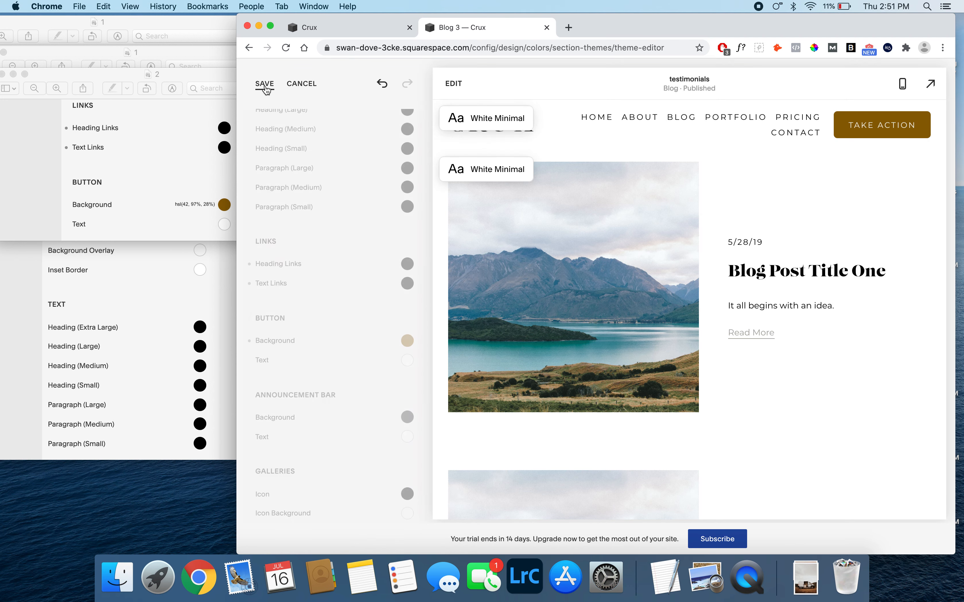
- Open reference image 1 from the 4 Dark Minimal folder in Finder, place it beside the Chrome window and return to Chrome
click(118, 578)
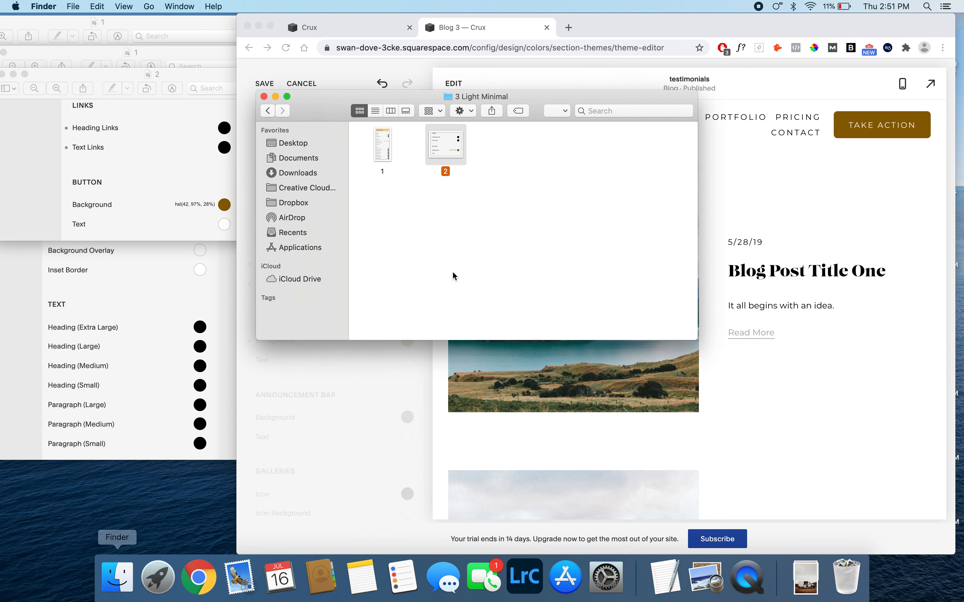
click(269, 112)
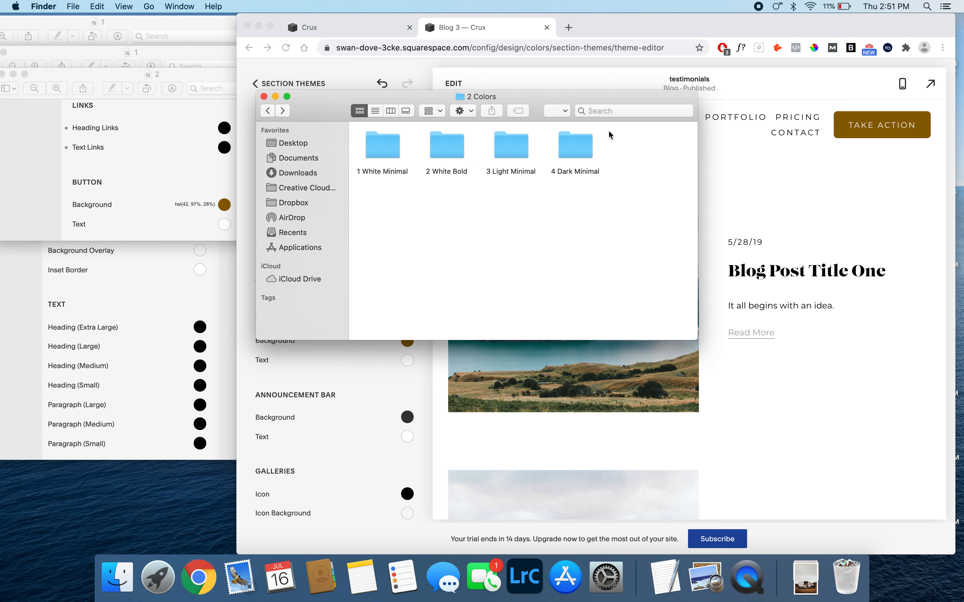
double_click(579, 151)
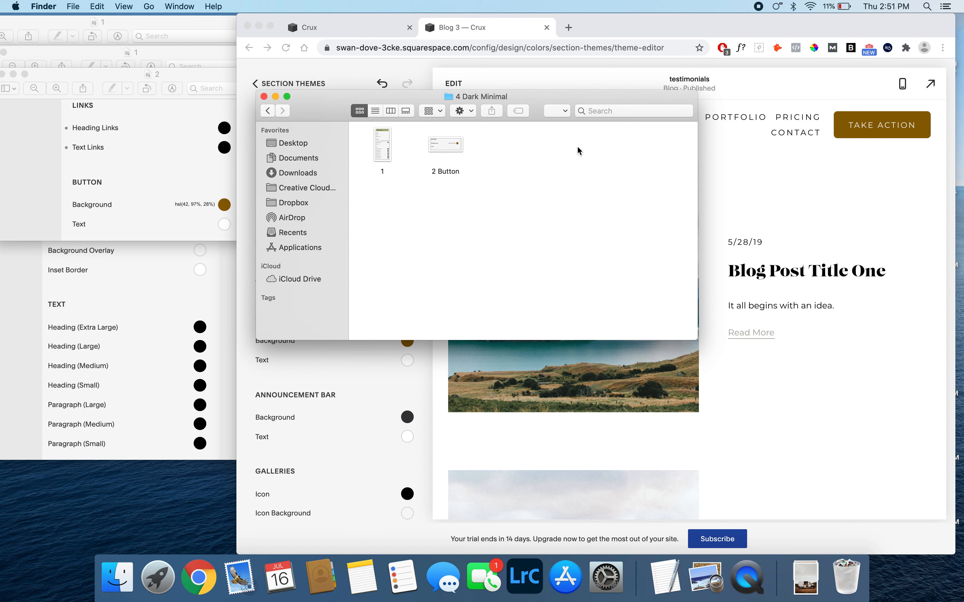
double_click(394, 156)
drag(229, 95, 156, 55)
click(394, 364)
- Open the Dark Minimal section theme for editing and set its Section Background to the custom color hsl(62, 24%, 59%)
click(276, 83)
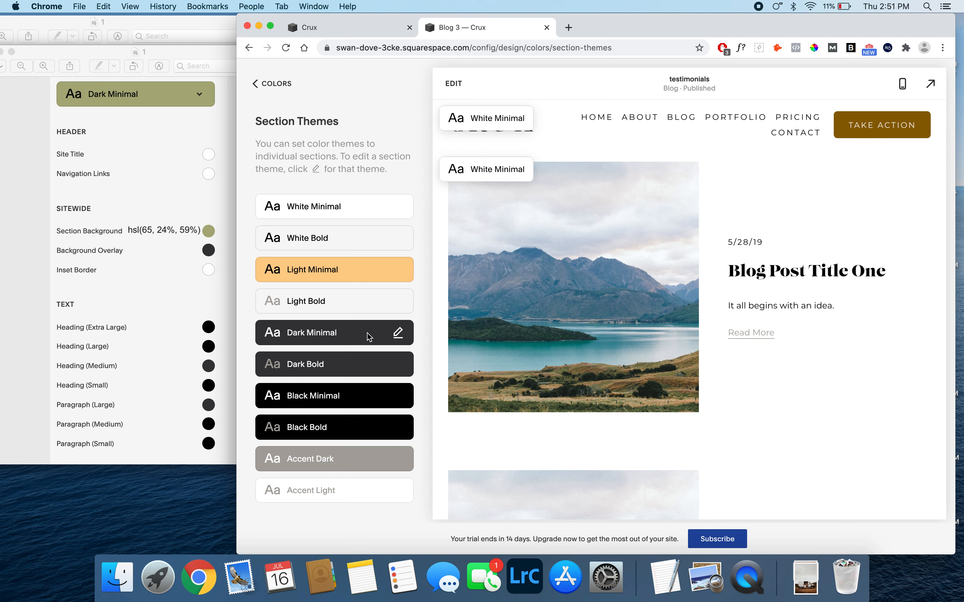
click(397, 336)
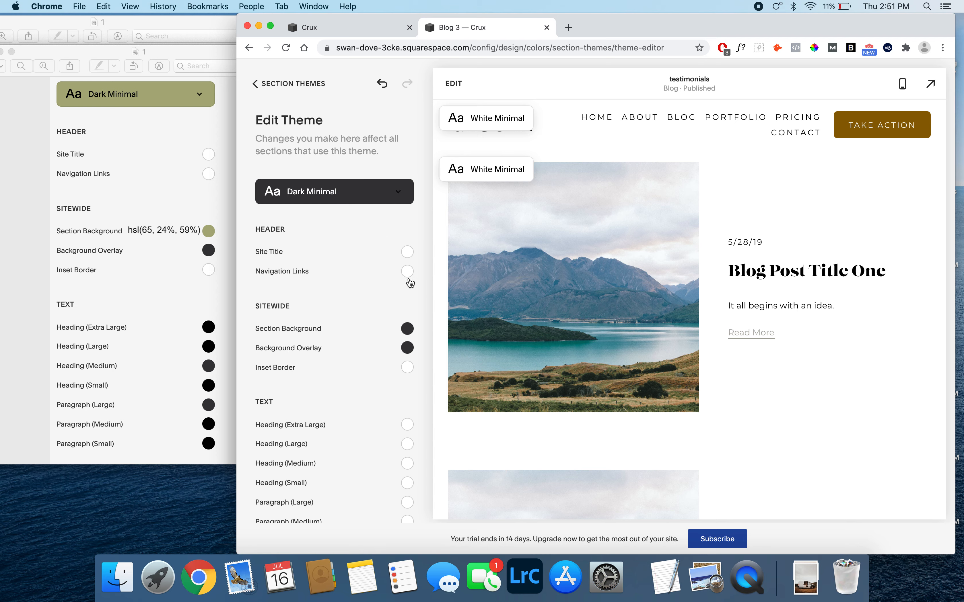
click(408, 327)
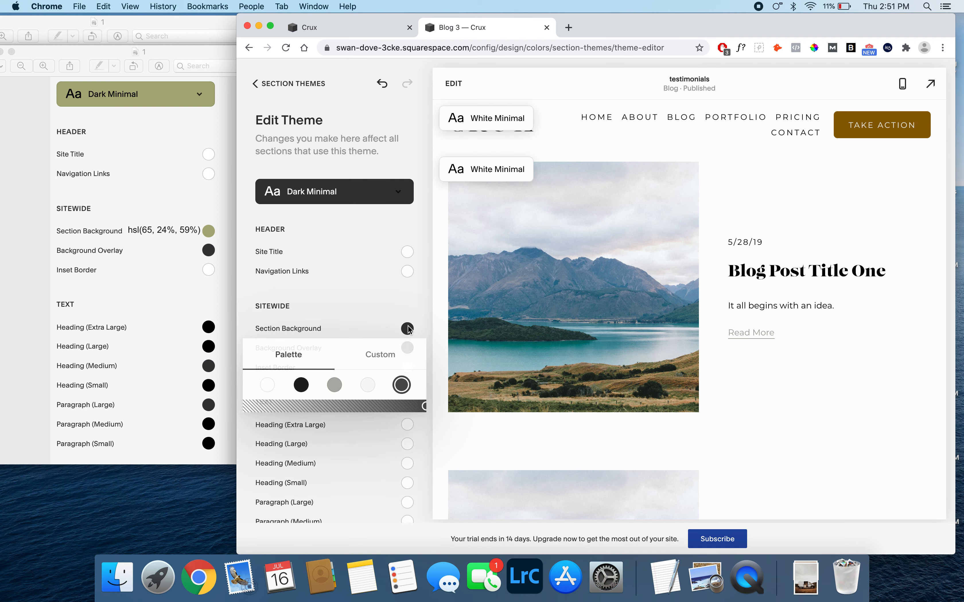
click(379, 355)
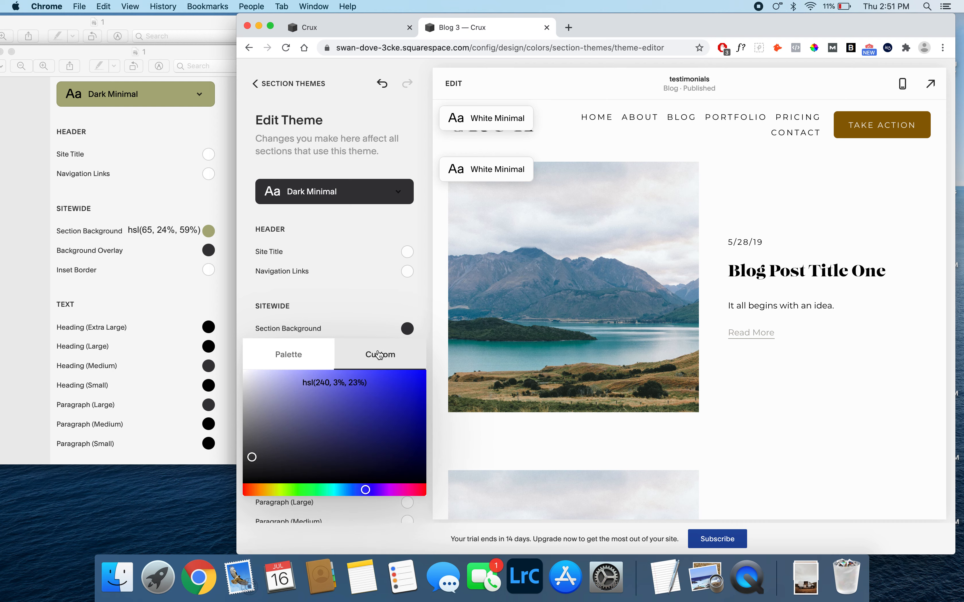
double_click(318, 383)
text(62)
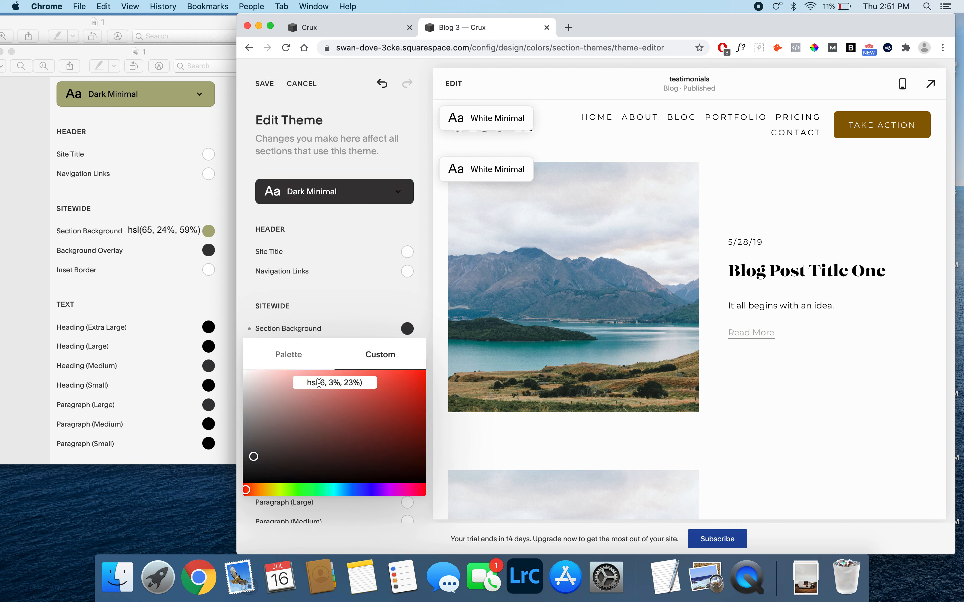
click(333, 383)
double_click(333, 383)
text(24%, )
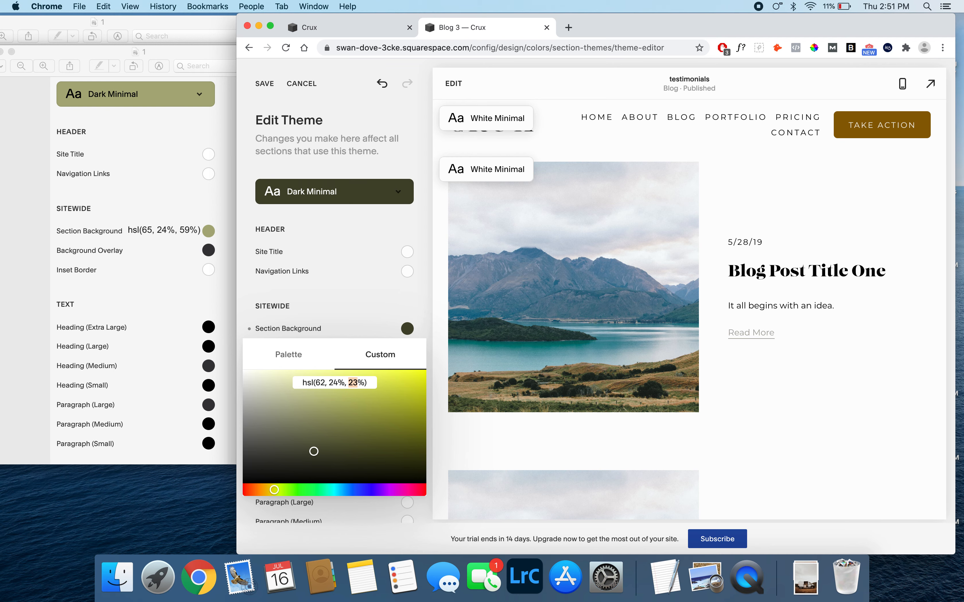
text(59)
click(421, 317)
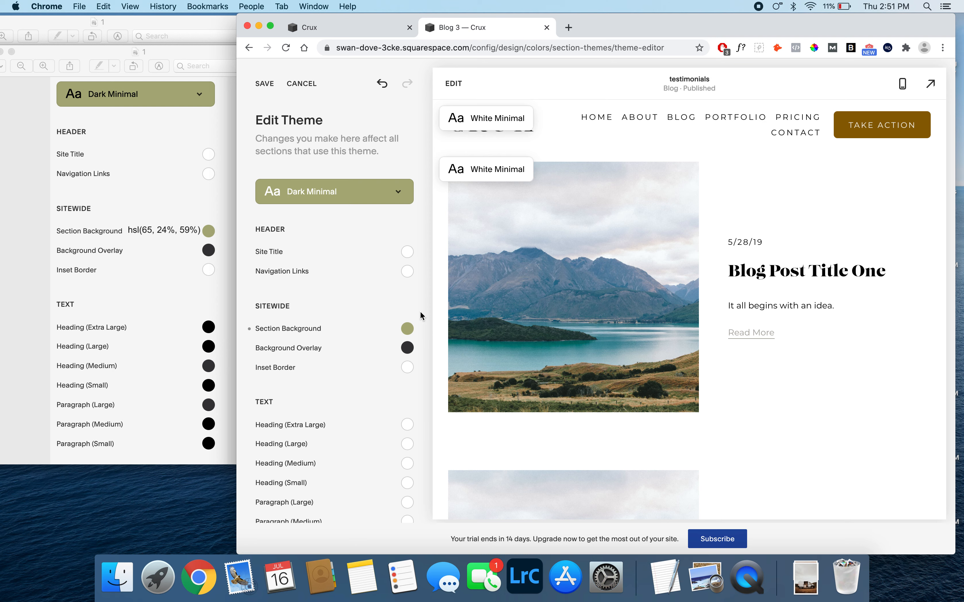
- Set the Dark Minimal theme's Extra Large, Large, Medium and Small Heading text colors to the black palette color
scroll(402, 367, down, 5)
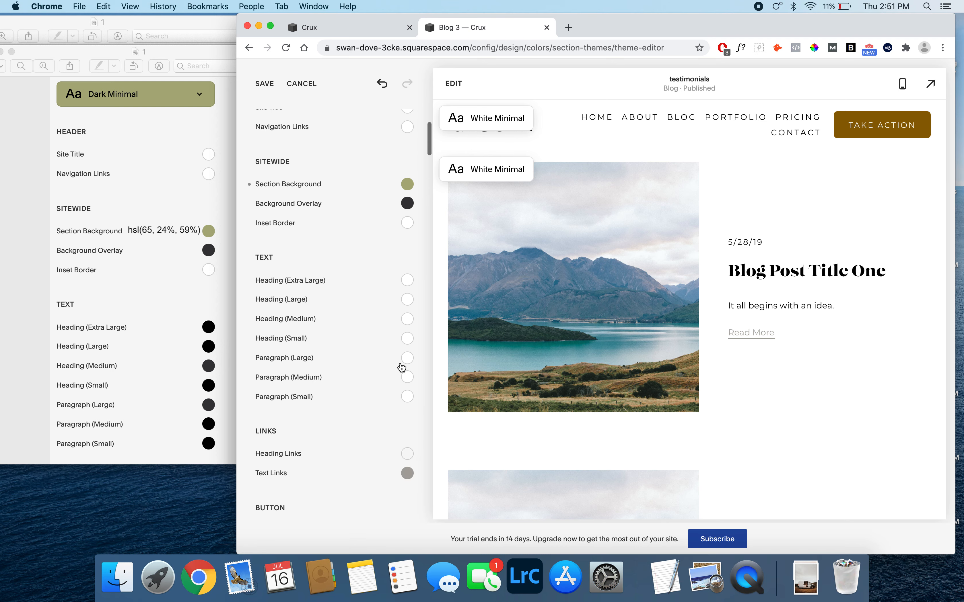
click(408, 299)
click(298, 334)
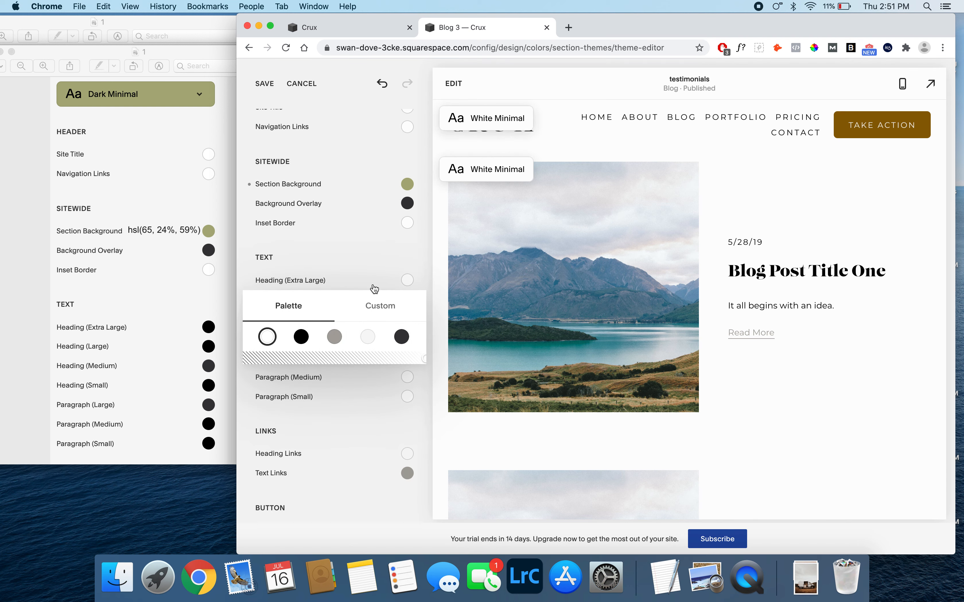
click(421, 267)
click(411, 299)
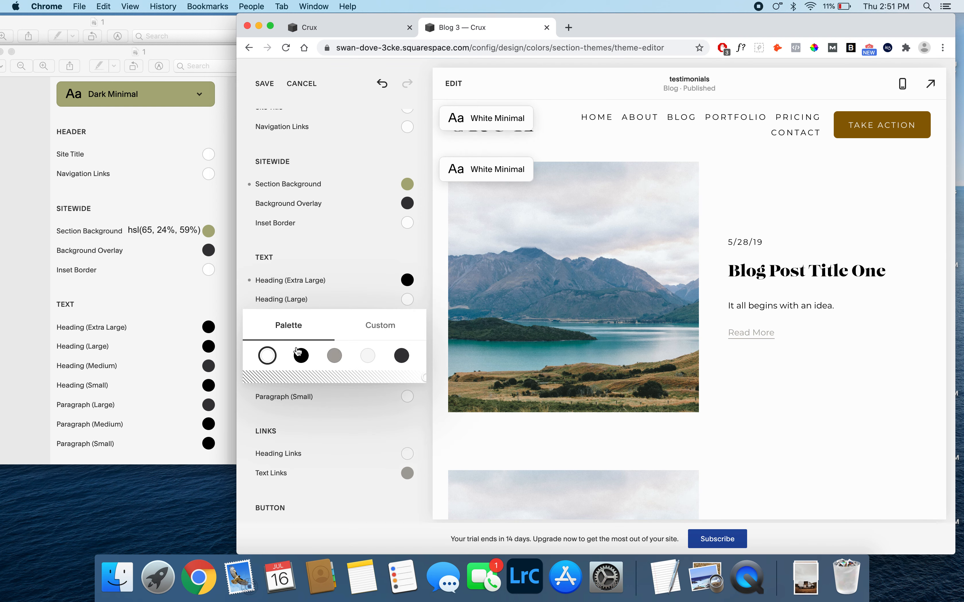
click(301, 355)
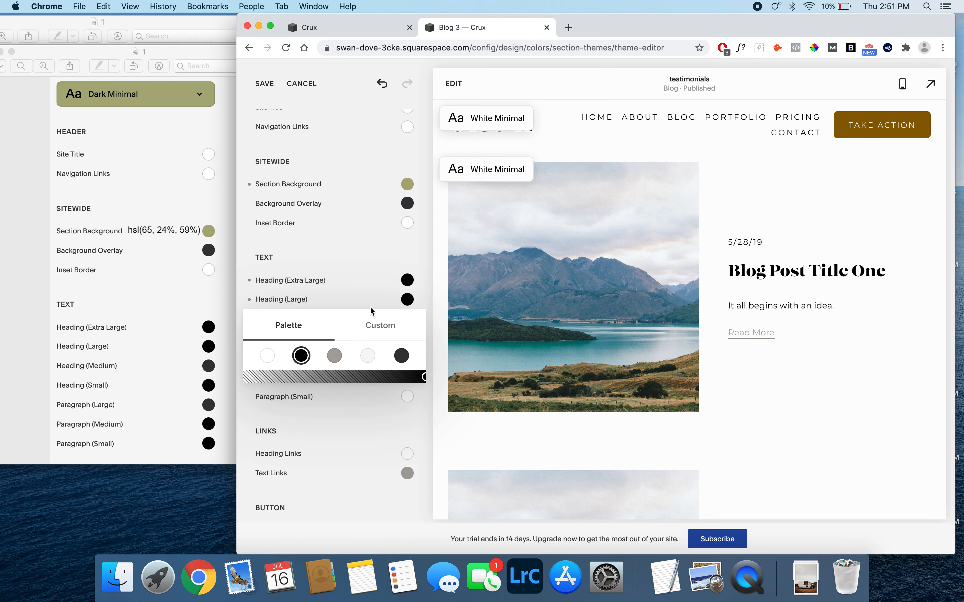
click(414, 293)
click(409, 320)
click(306, 381)
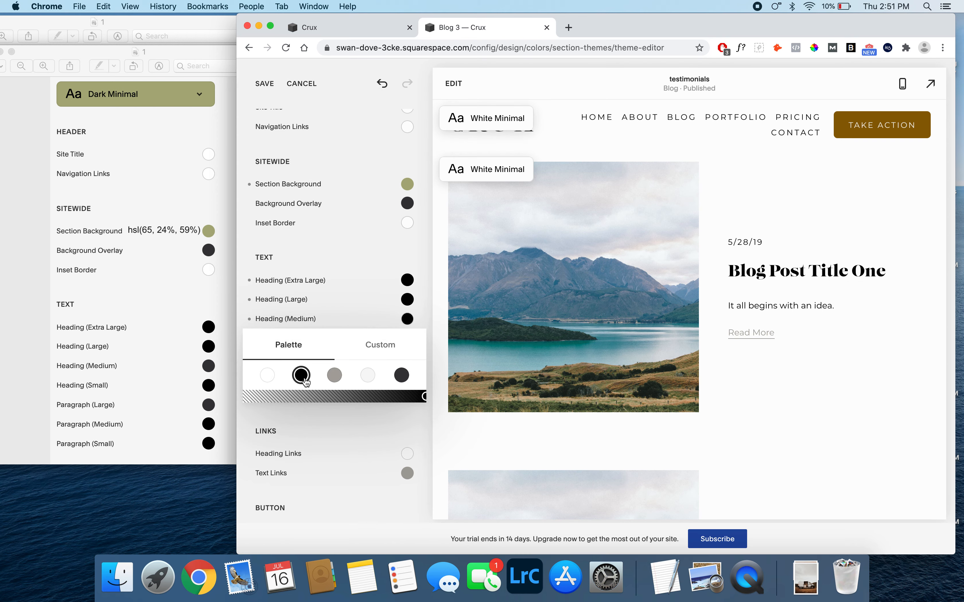
click(418, 324)
click(408, 338)
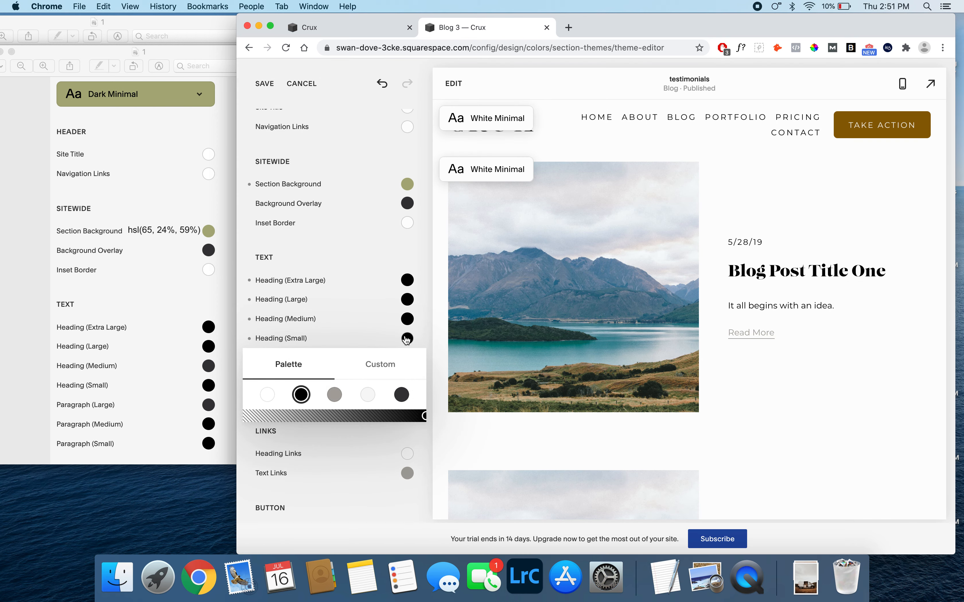
click(427, 330)
- Set the Dark Minimal theme's Large, Medium and Small Paragraph colors to the black palette color and save the theme
click(407, 358)
click(305, 416)
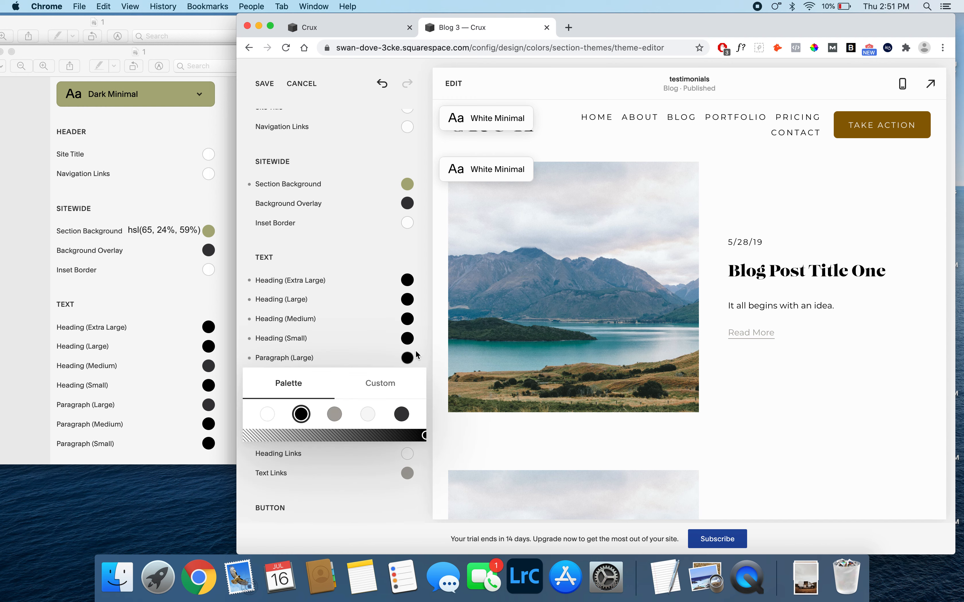
click(421, 362)
click(408, 377)
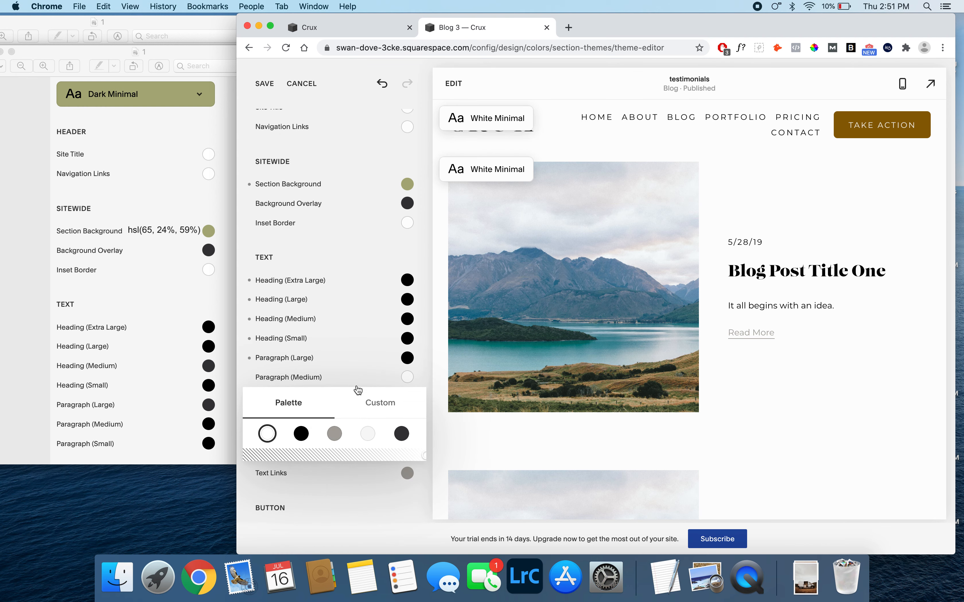
click(308, 433)
click(425, 376)
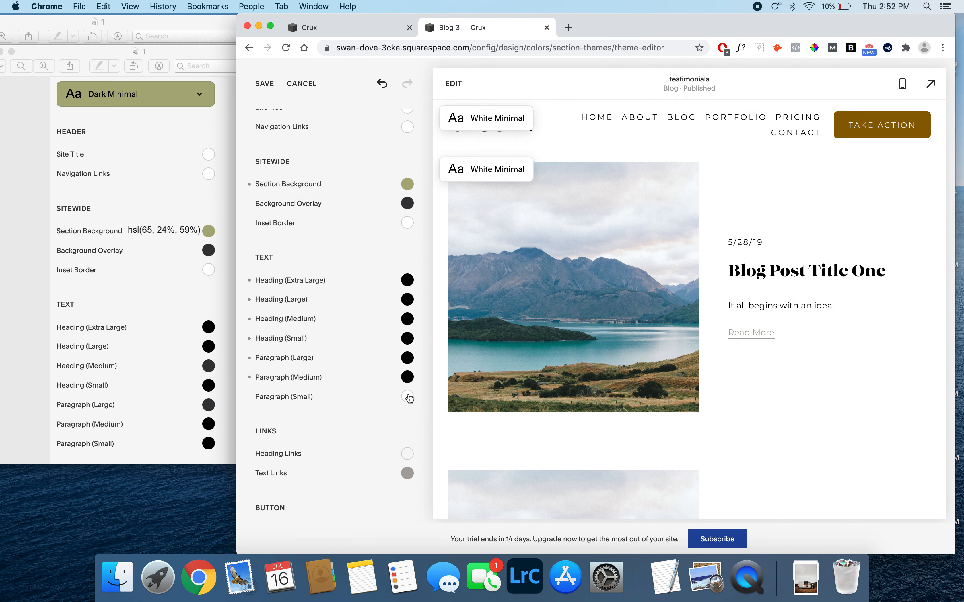
click(407, 397)
click(304, 455)
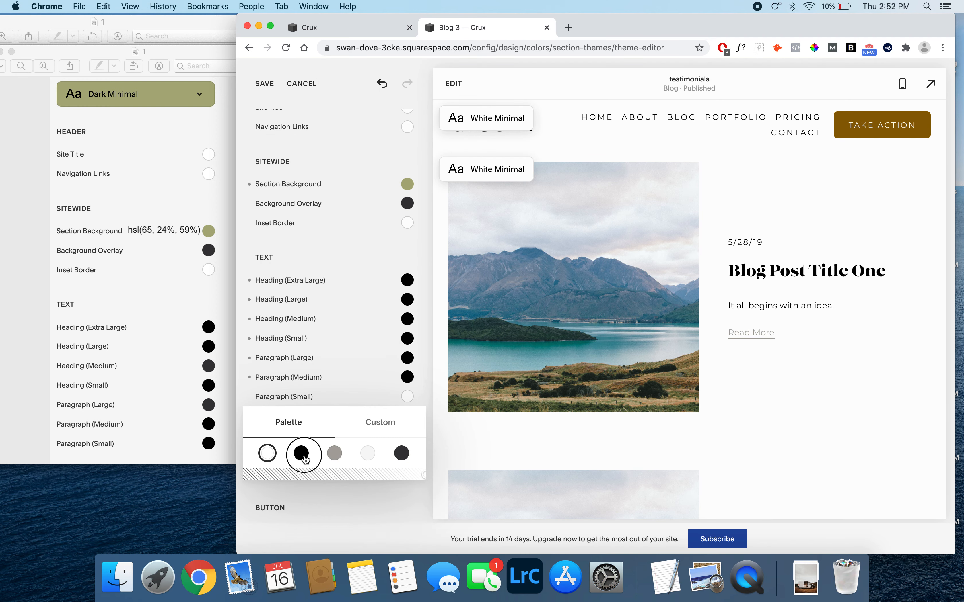
click(427, 375)
click(264, 84)
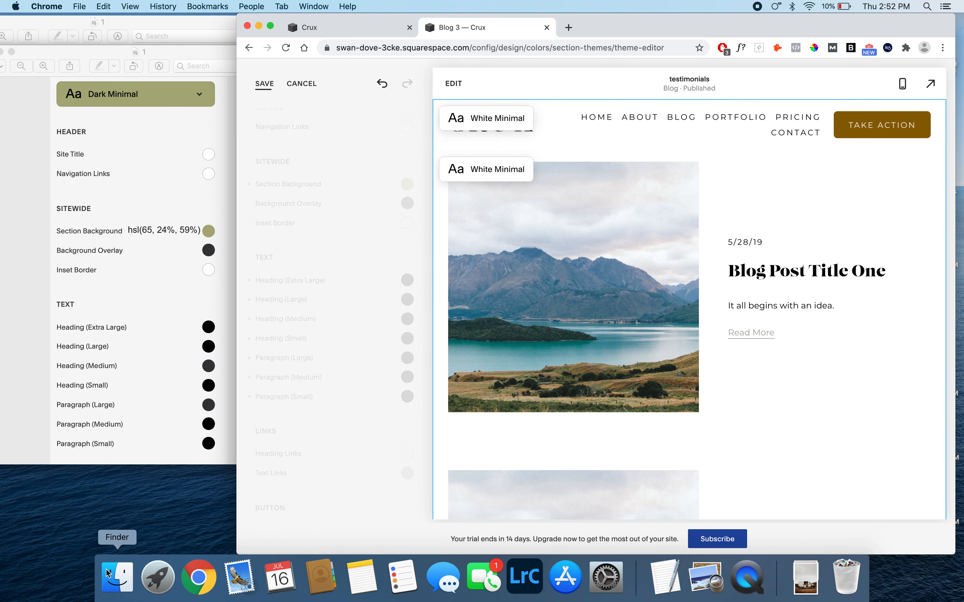
- Open the 2 Button reference image from the 4 Dark Minimal folder in Finder, place it beside the Chrome window and return to Chrome
click(109, 572)
double_click(452, 153)
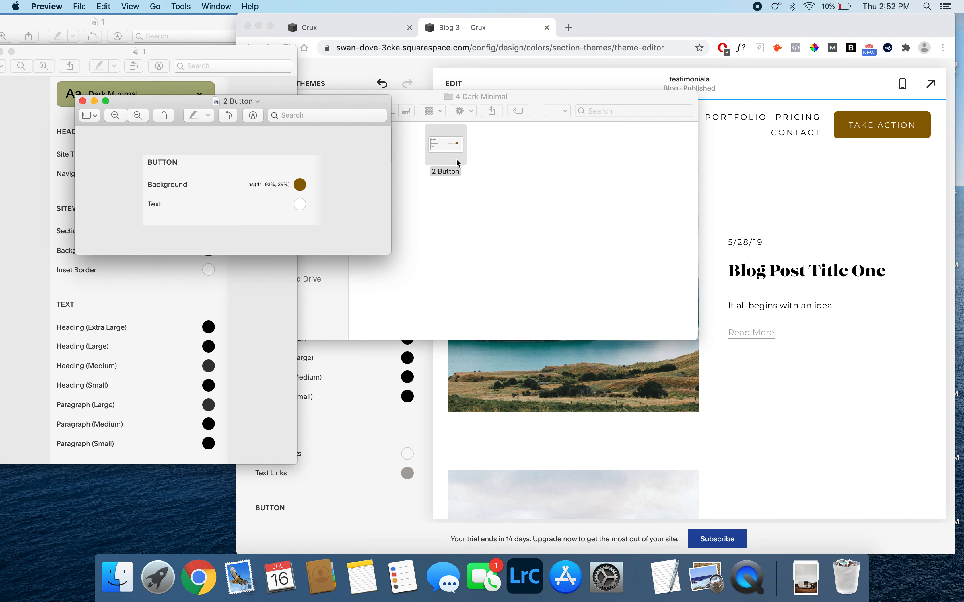
drag(286, 105, 163, 103)
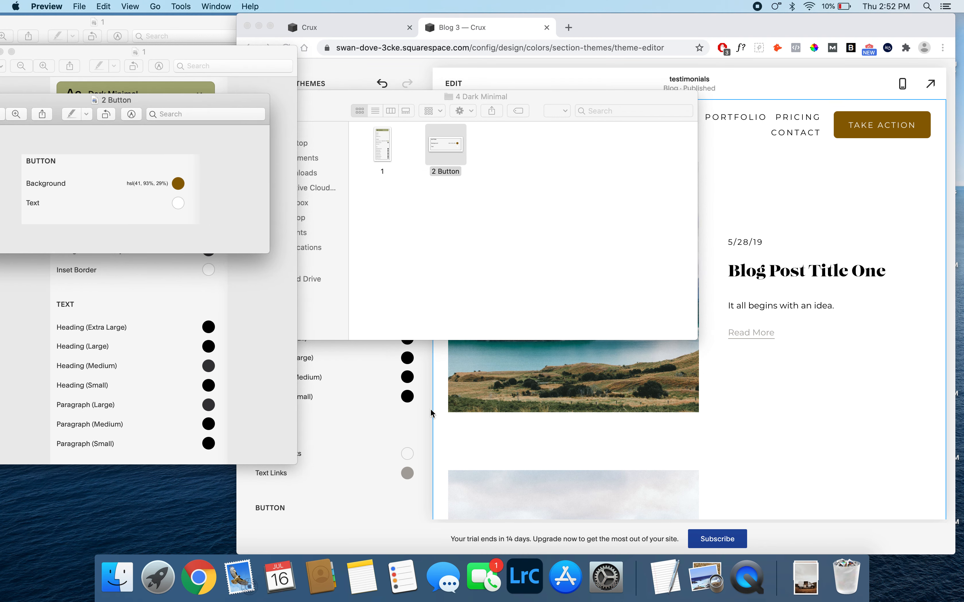
click(430, 412)
- Set the Dark Minimal theme's Button Background to the custom color hsl(41, 93%, 29%) and save the theme
scroll(300, 476, down, 5)
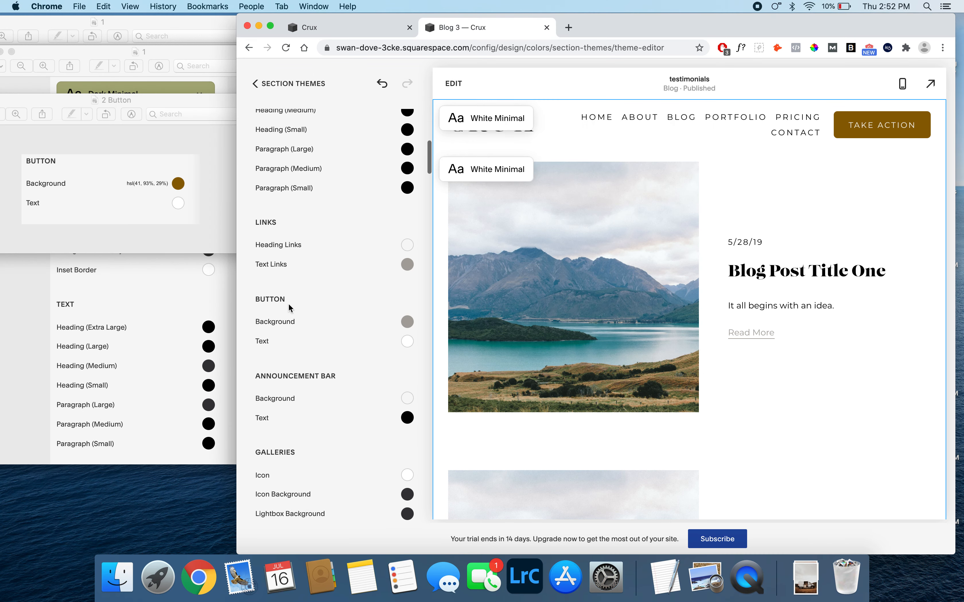
click(407, 322)
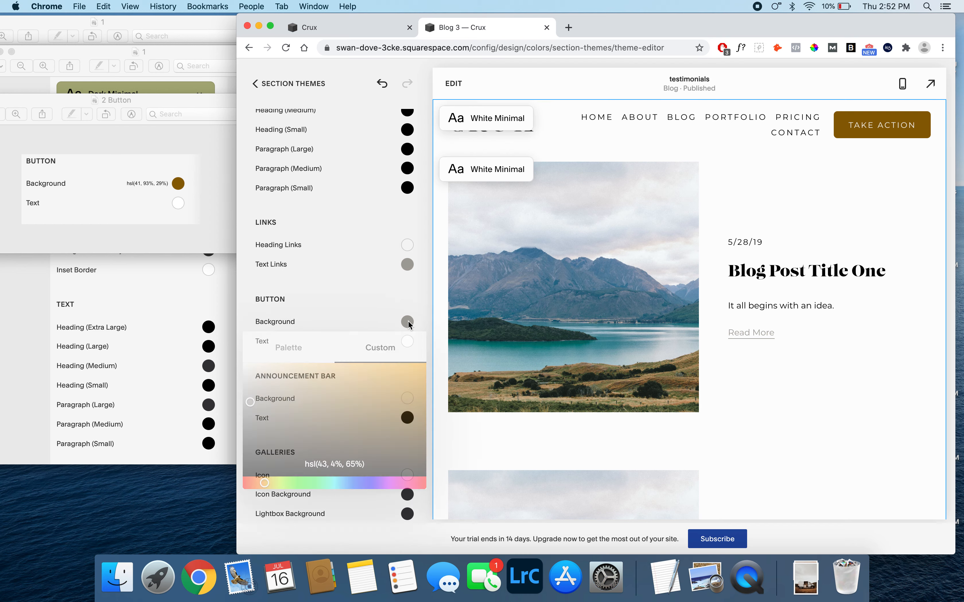
click(328, 465)
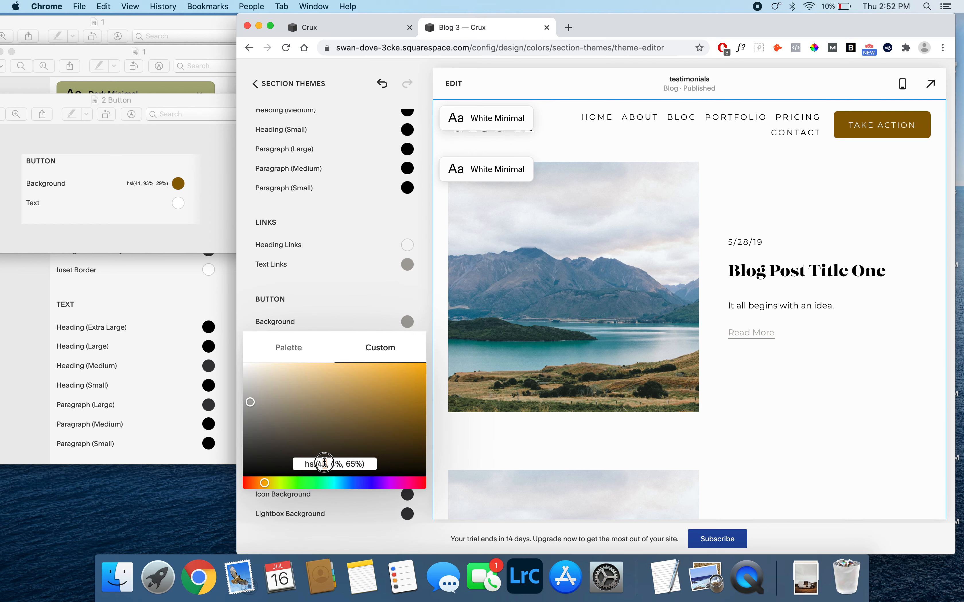
key(BackSpace)
text(1)
double_click(331, 465)
text(93)
double_click(353, 459)
text(29)
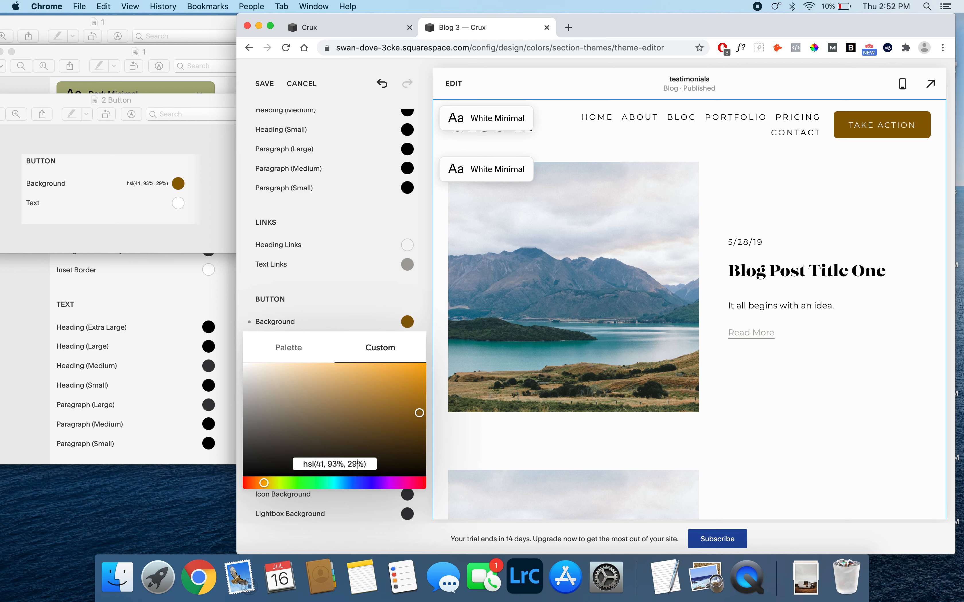
click(422, 304)
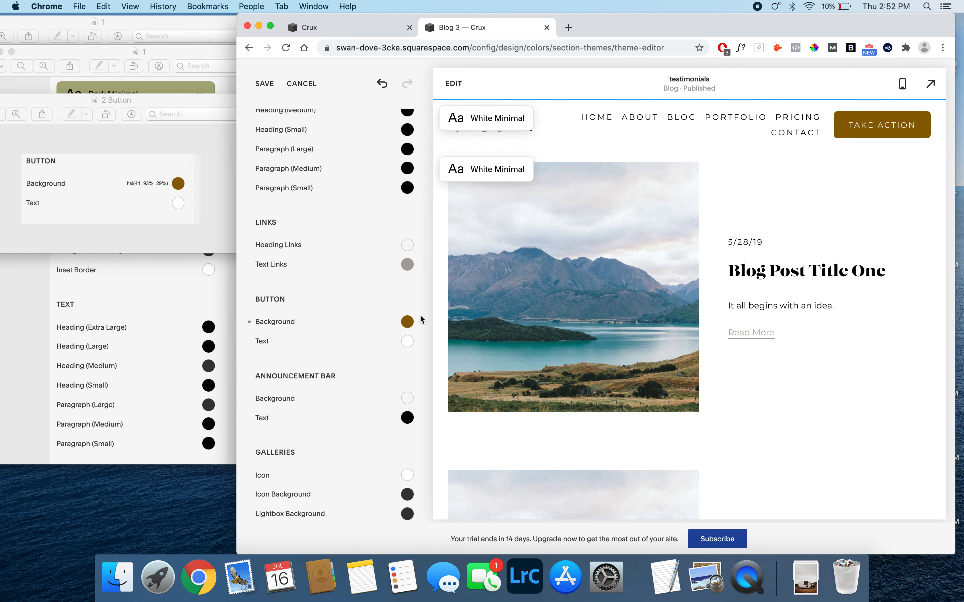
click(273, 85)
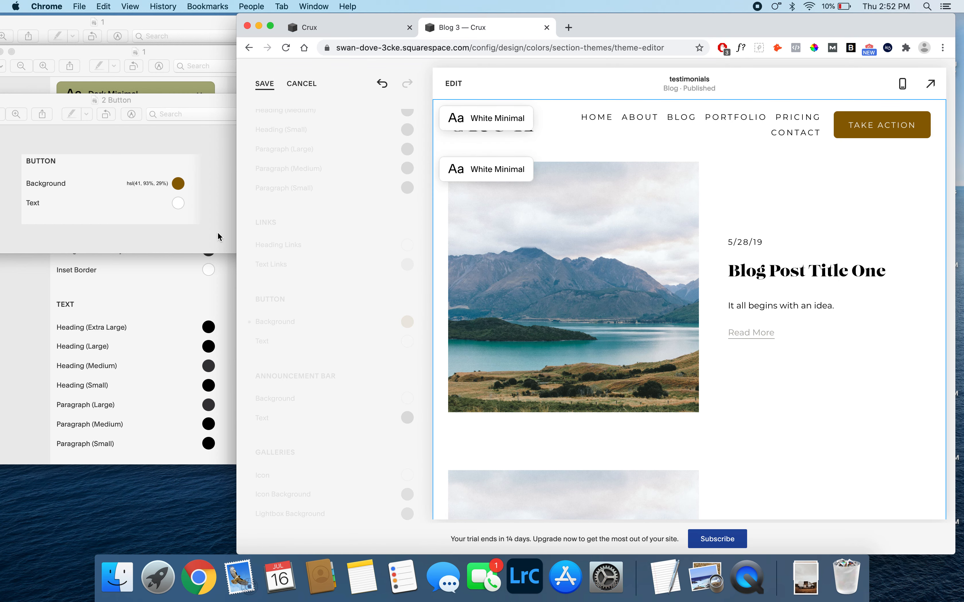
- Go back up to the 2 Design folder in Finder and return to Chrome
click(121, 580)
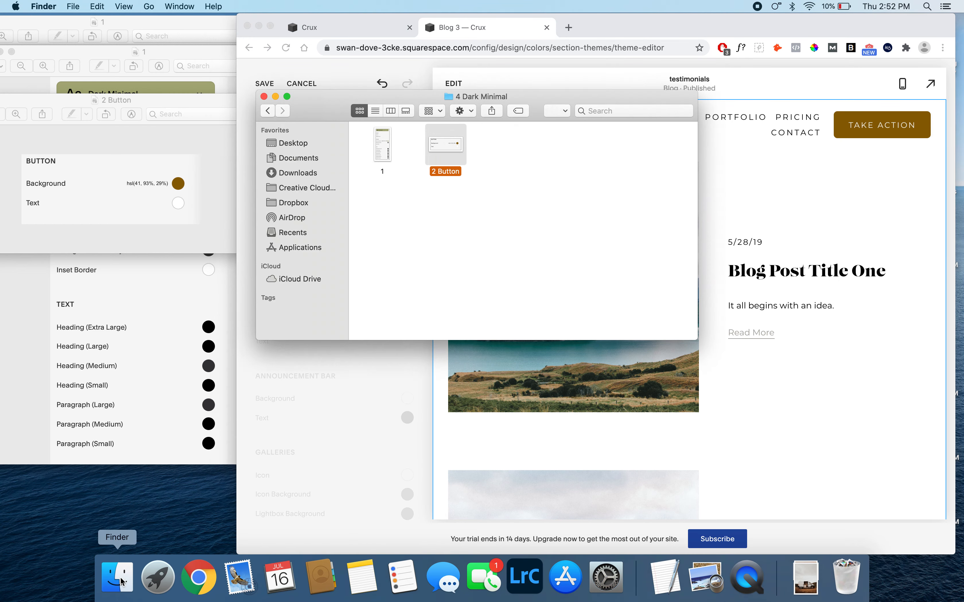
click(268, 112)
click(269, 111)
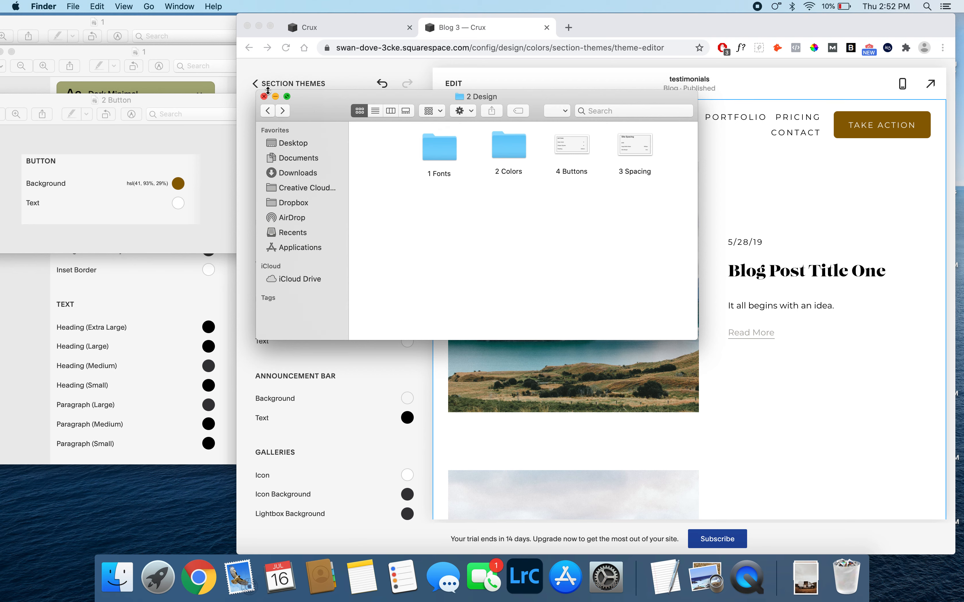
click(264, 71)
- Leave the color settings, check the site's selected Animations style and return to the Design settings
click(266, 84)
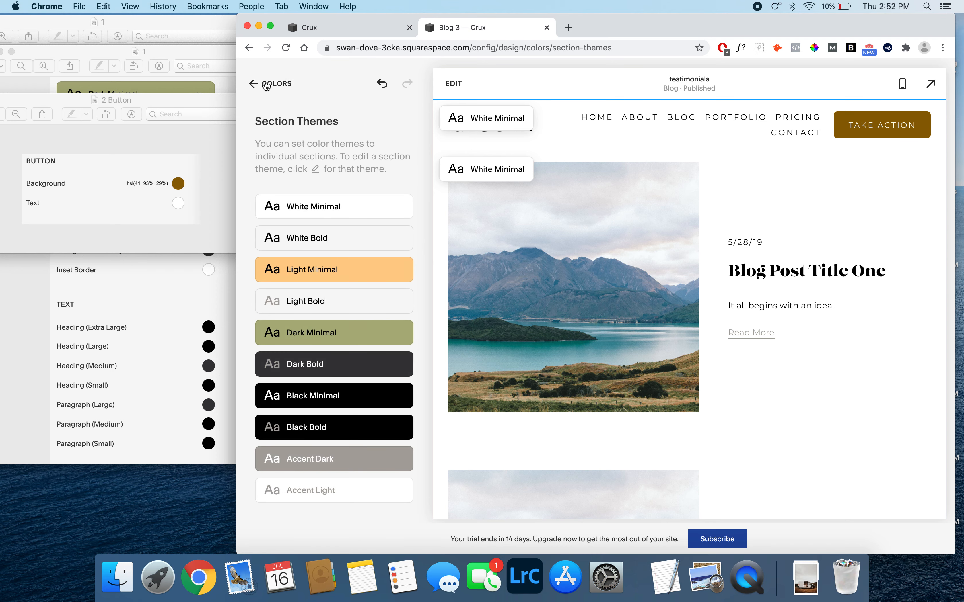
click(266, 85)
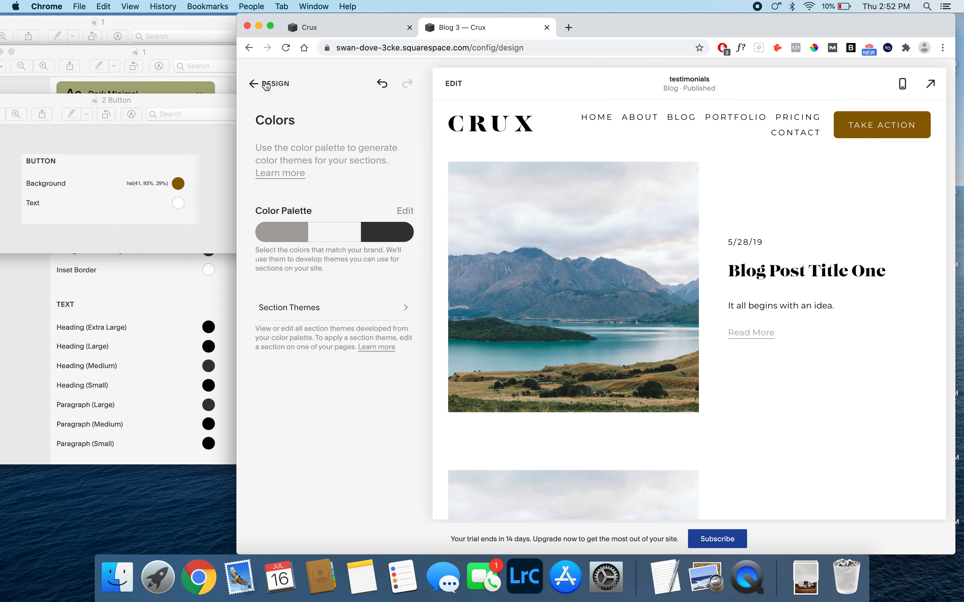
click(267, 84)
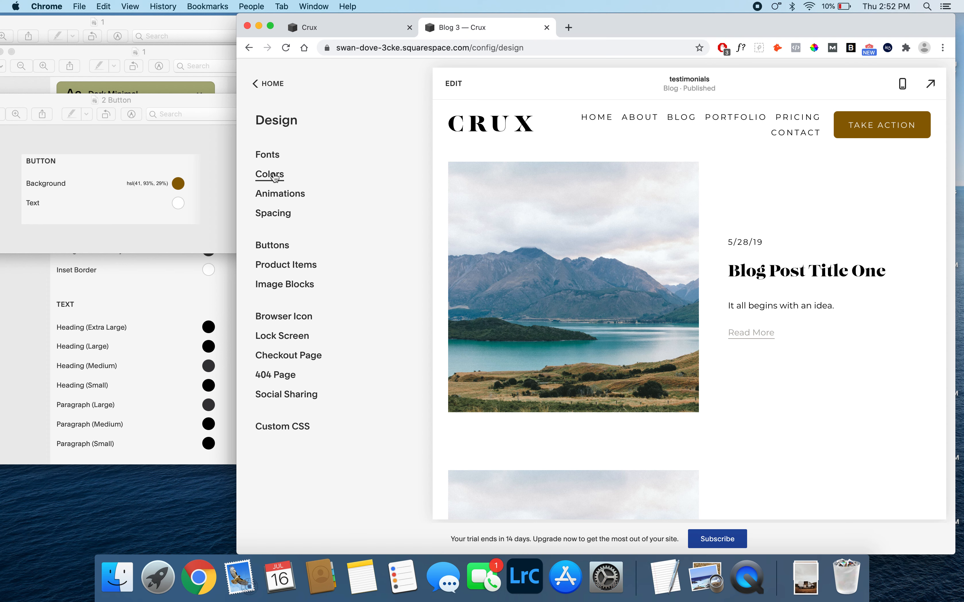
click(283, 196)
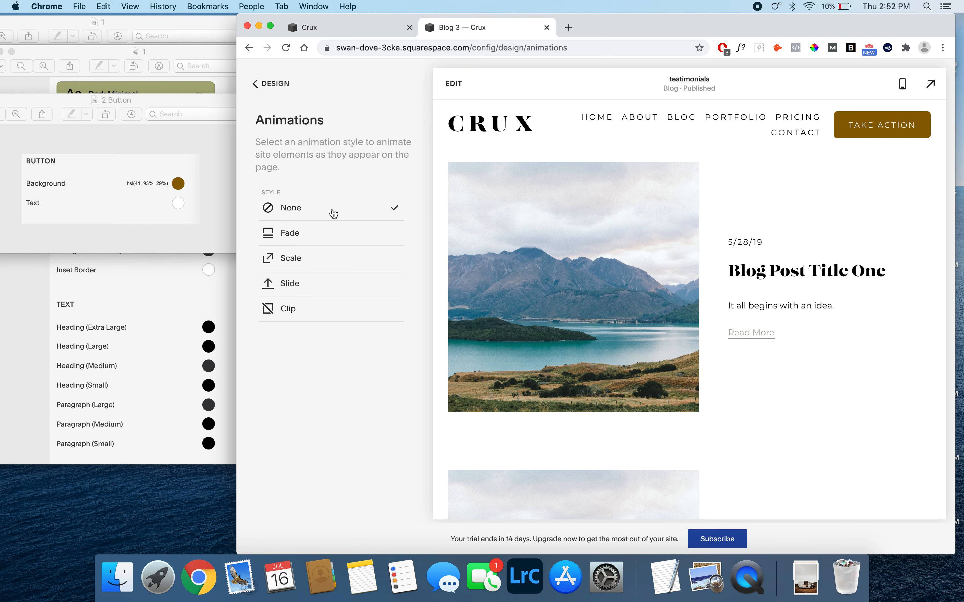
click(266, 84)
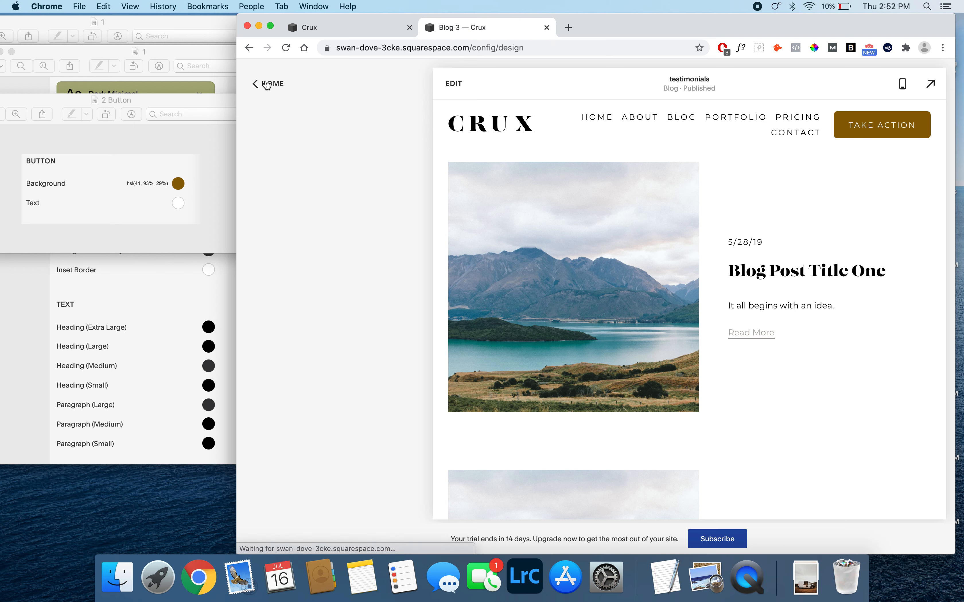
- Open the site's Spacing settings and place the 3 Spacing reference image from Finder beside the Chrome window
click(270, 215)
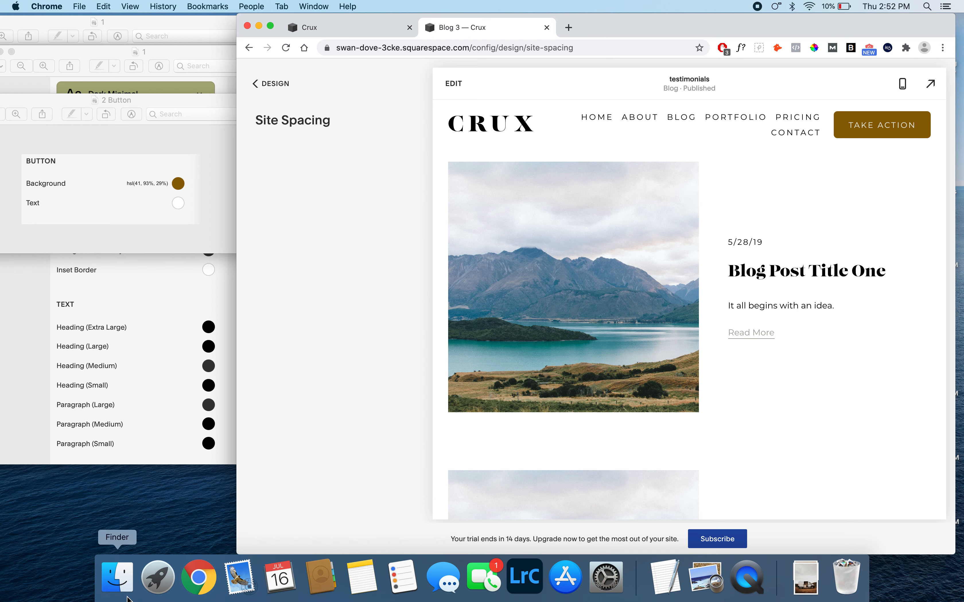
click(118, 579)
double_click(627, 150)
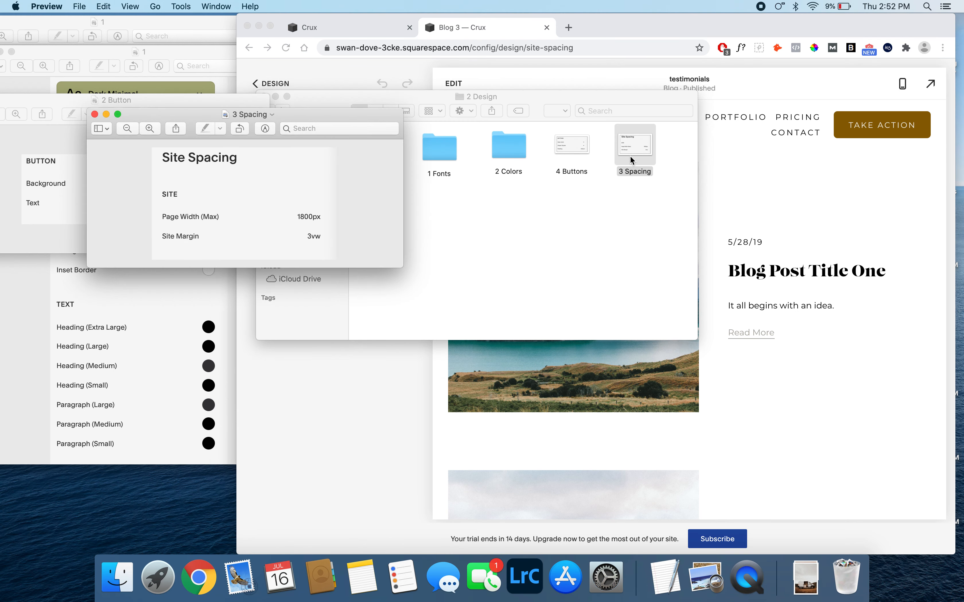
drag(305, 116, 185, 101)
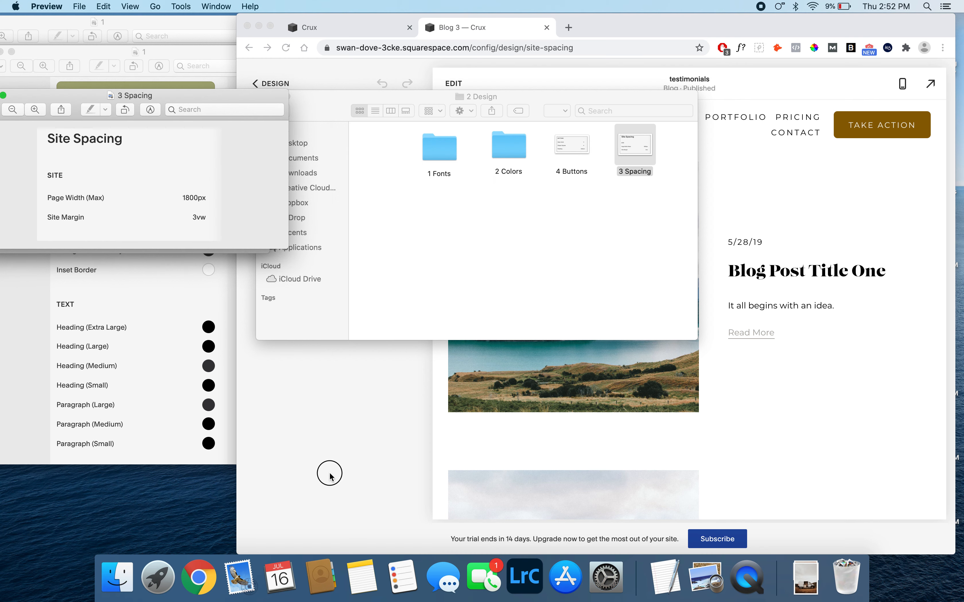
click(327, 471)
- Set the maximum Page Width to 1800px and save the site spacing
click(394, 177)
drag(395, 178, 397, 180)
text(800)
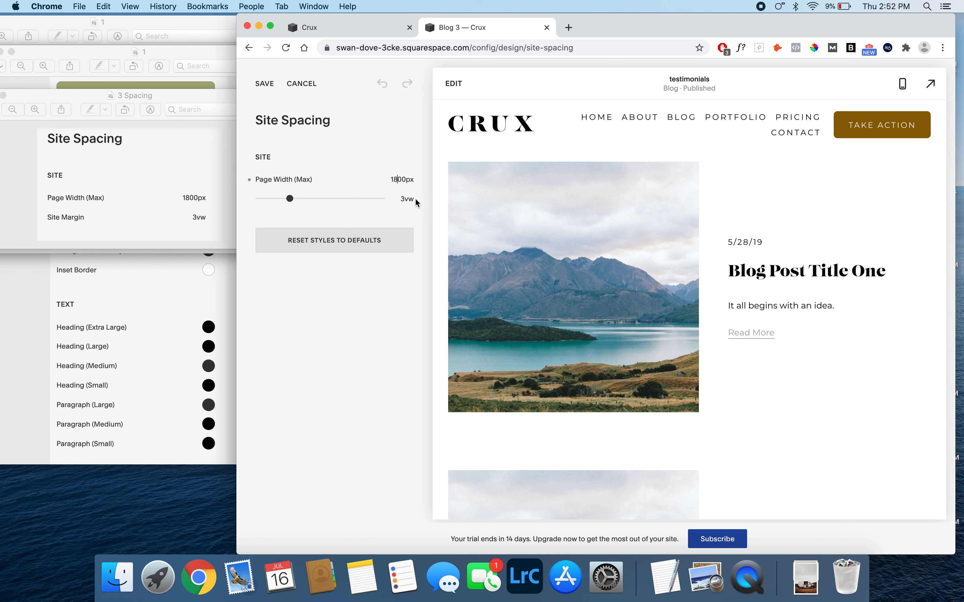
click(267, 85)
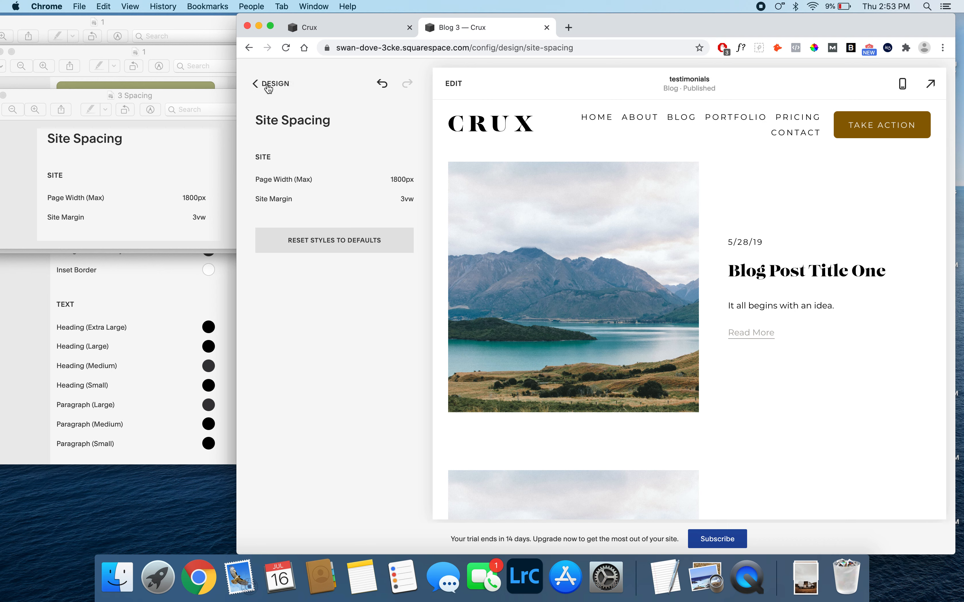
- Open the site's Buttons design settings and place the 4 Buttons reference image from Finder beside the Chrome window
click(266, 84)
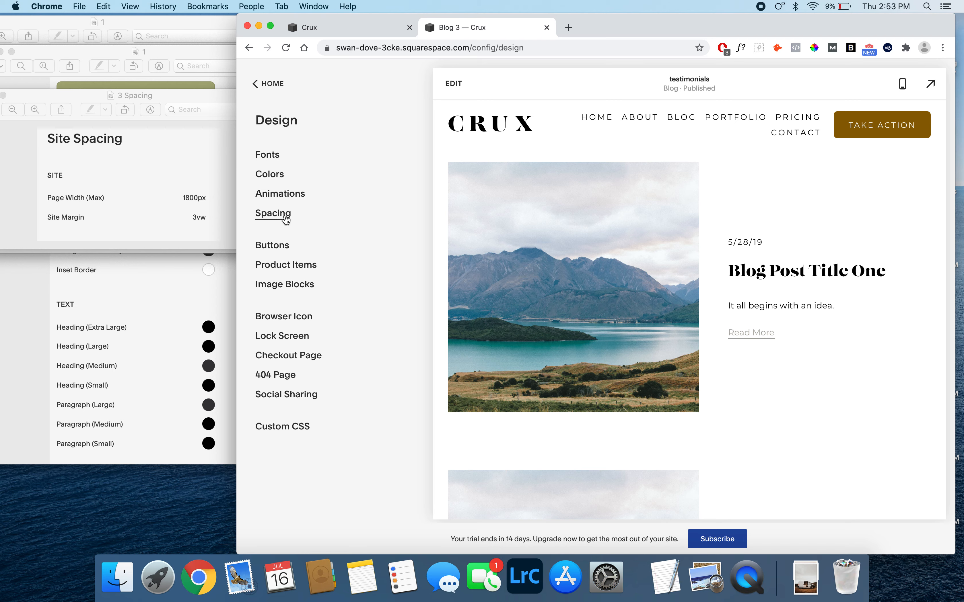
click(273, 244)
click(104, 599)
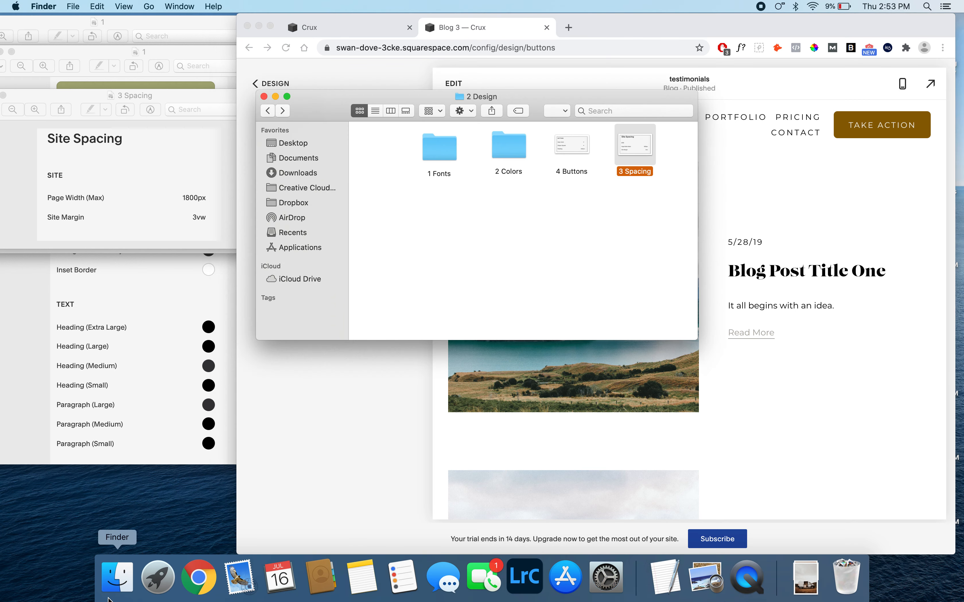
double_click(559, 149)
drag(327, 132, 208, 121)
click(322, 407)
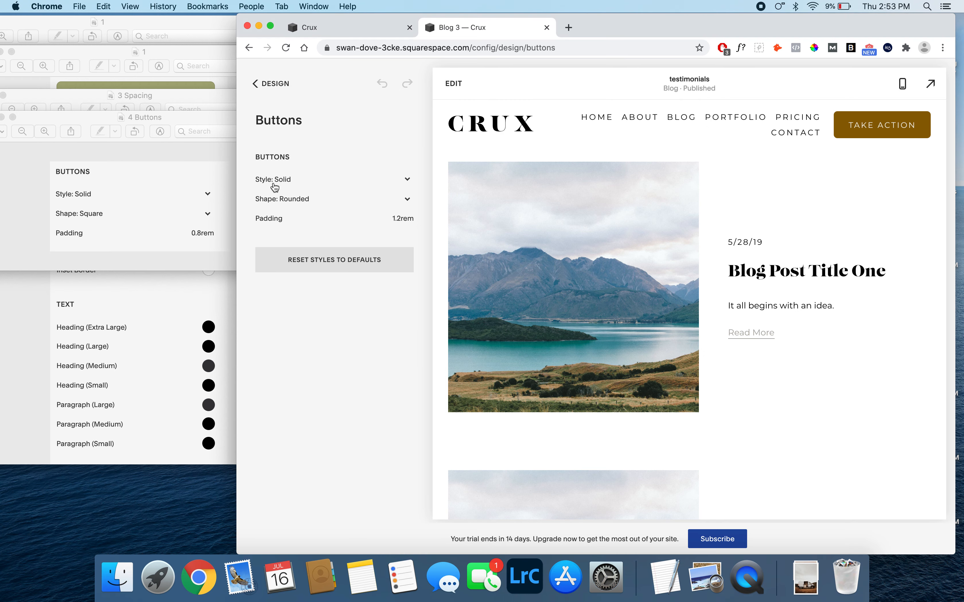
- Set the buttons' Shape to Square and Padding to 0.8rem, save the changes and return to the site's main menu
click(299, 200)
click(288, 190)
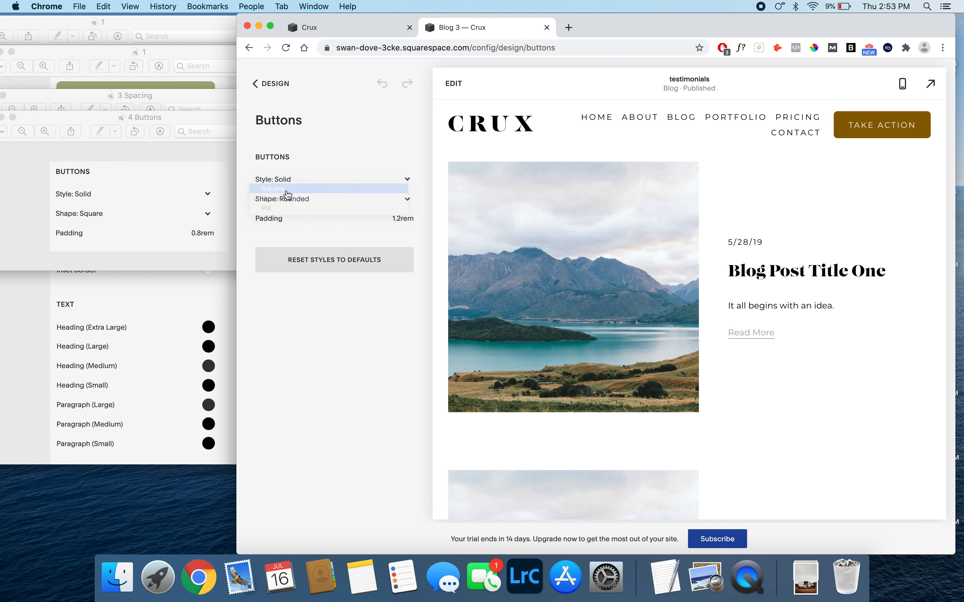
double_click(390, 217)
text(0)
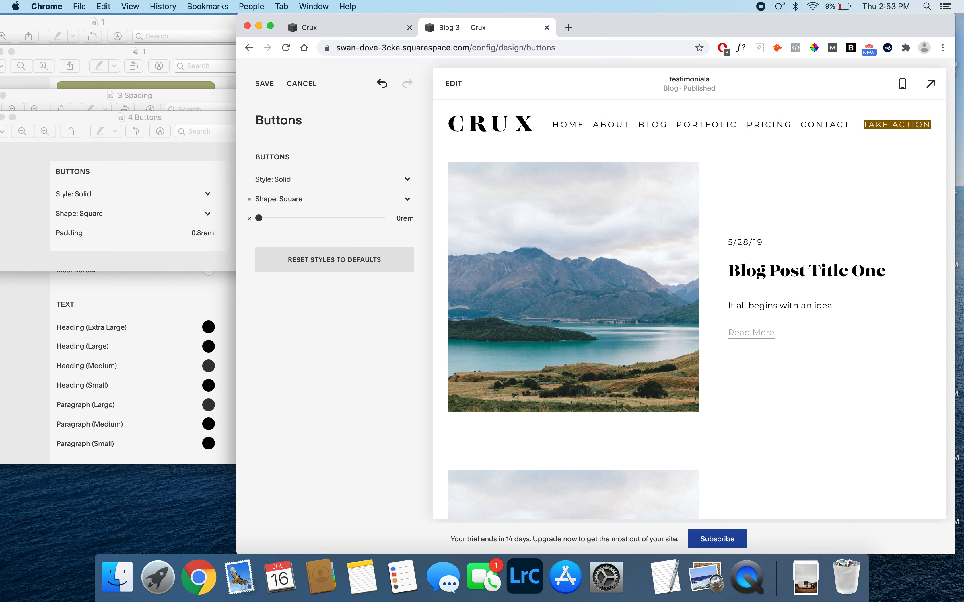
text(.8)
click(363, 128)
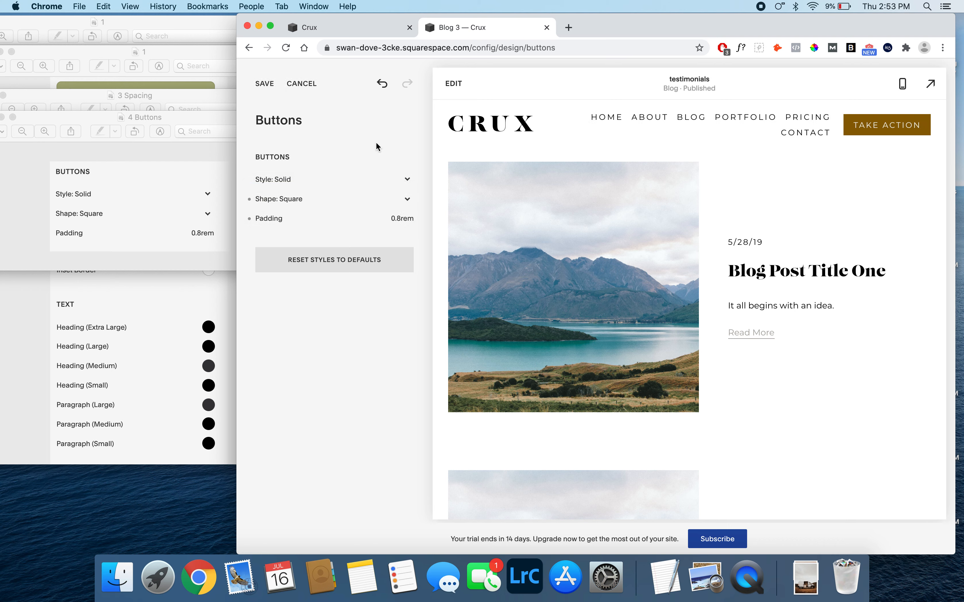
click(265, 84)
click(265, 84)
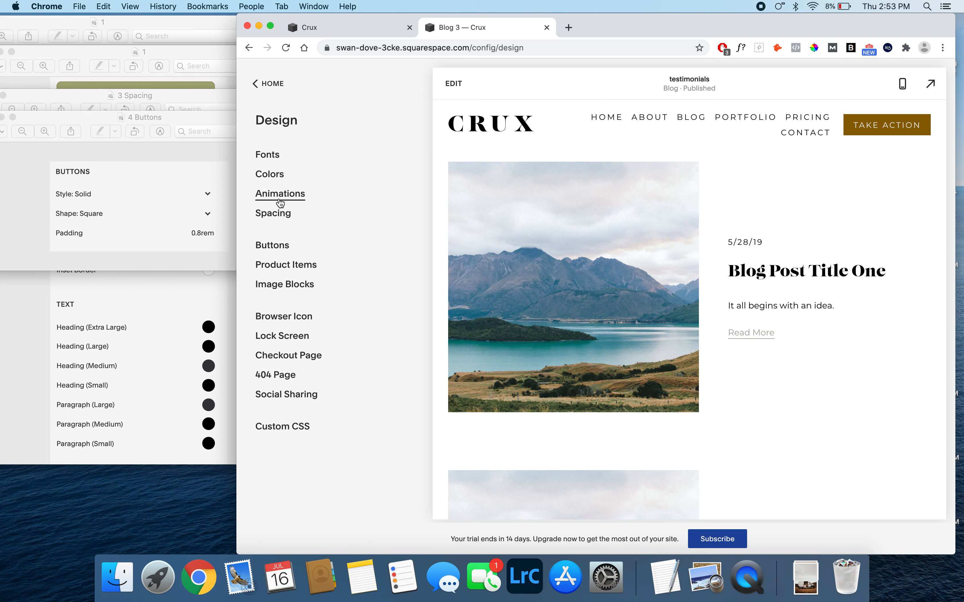
click(258, 85)
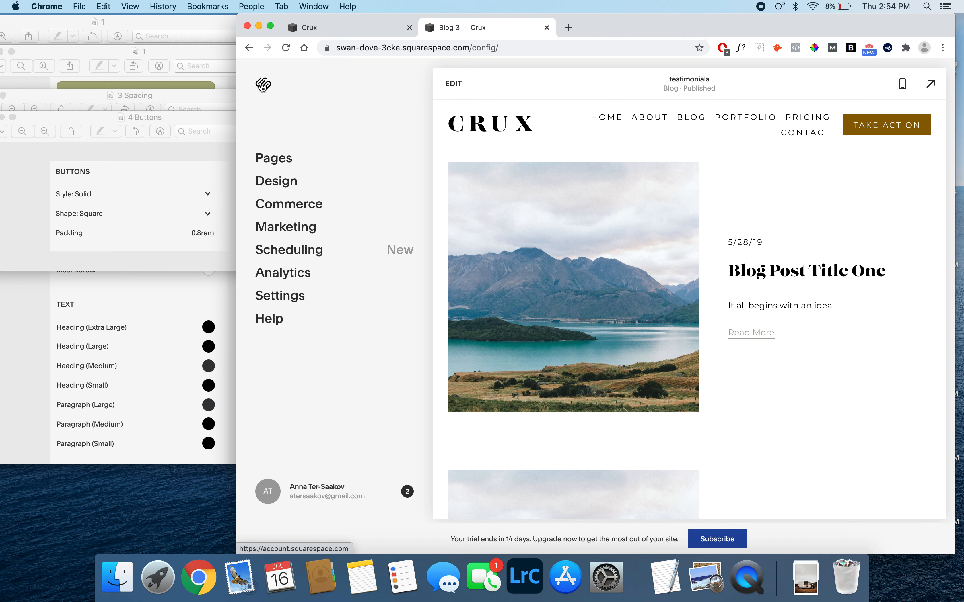
- Open htmlcolorcodes.com in a new browser tab, dismiss its cookie notice and bring up the color picker
click(569, 27)
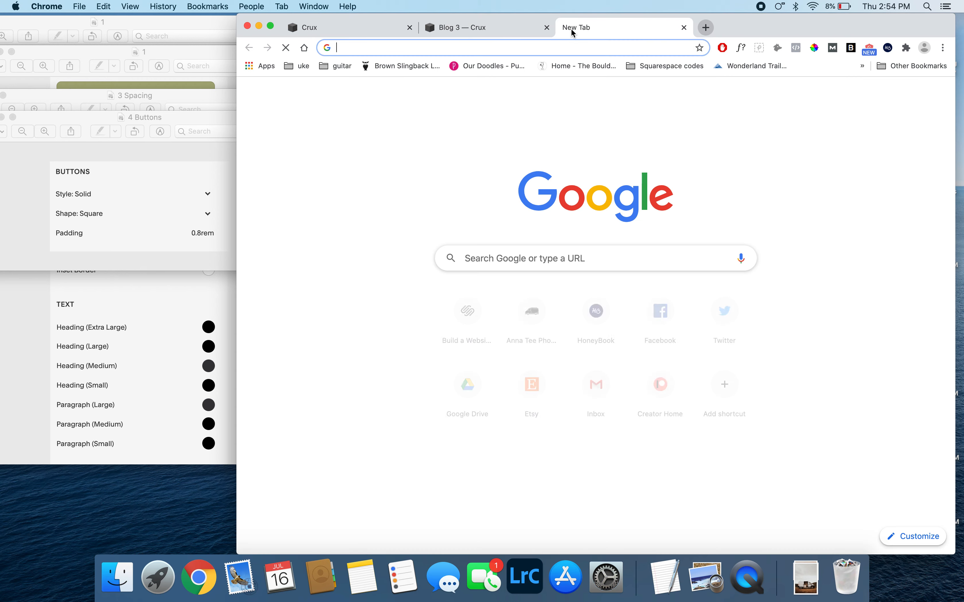
text(html)
key(Return)
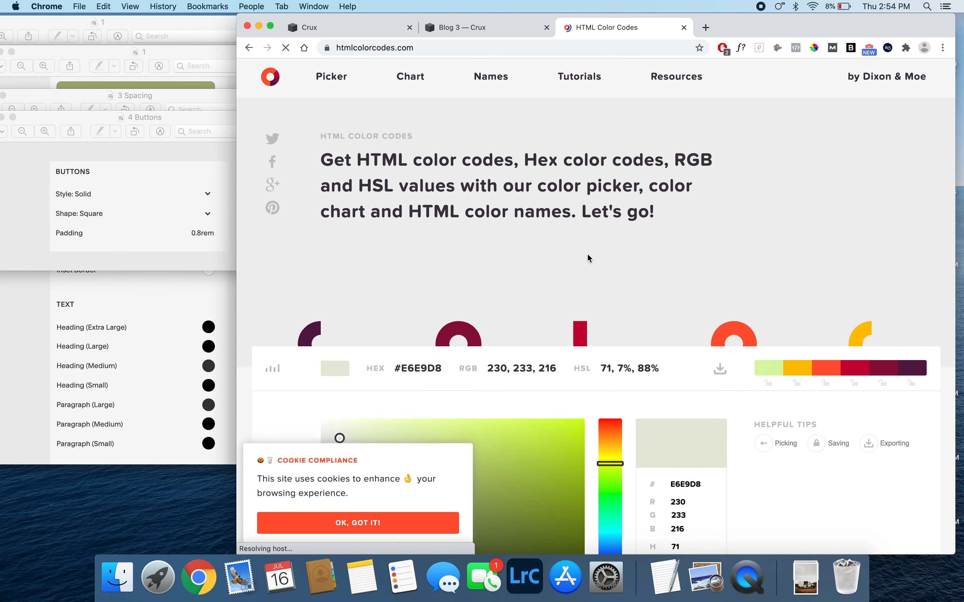
scroll(589, 259, down, 3)
click(388, 524)
scroll(451, 295, down, 4)
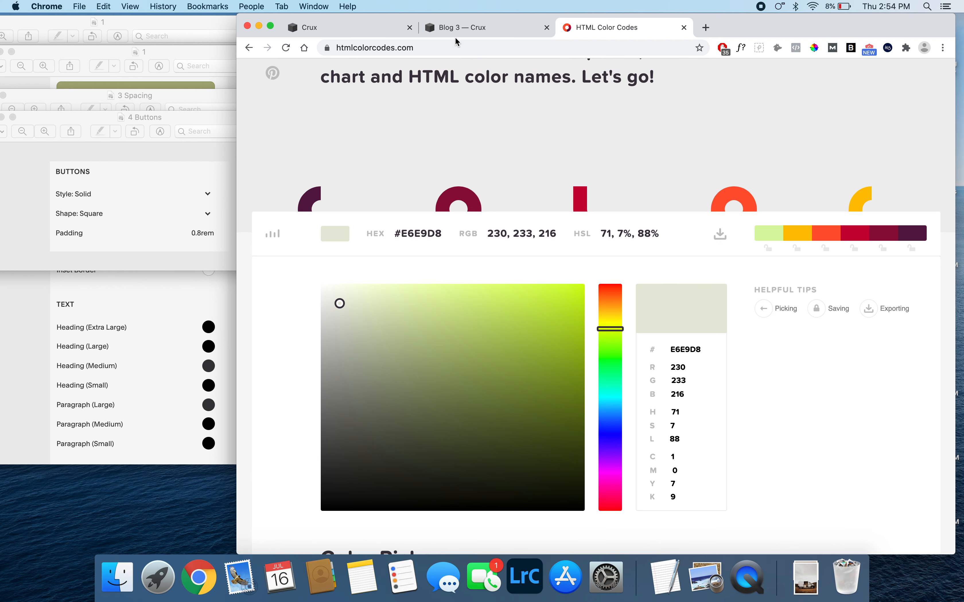
scroll(460, 188, down, 3)
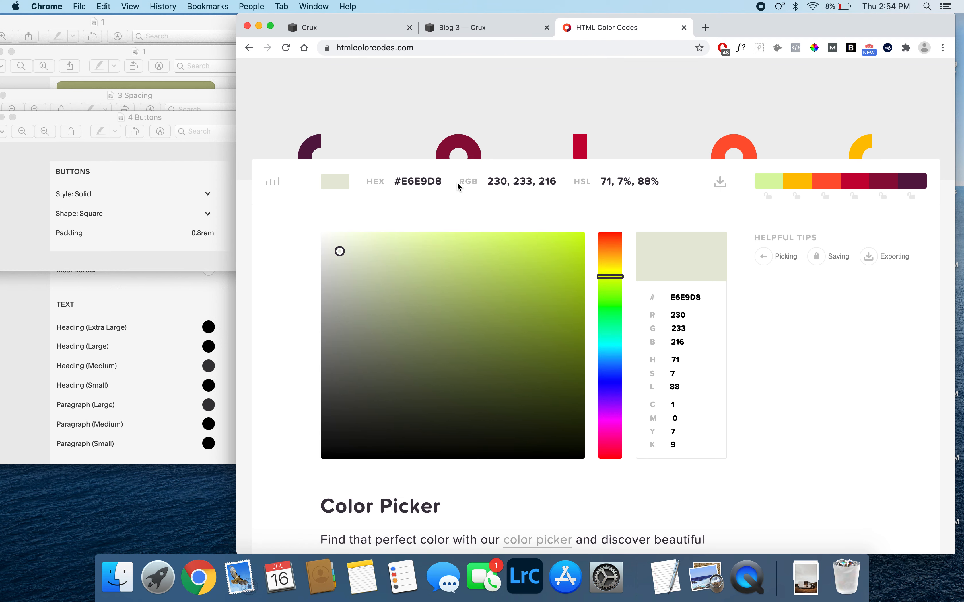
- Choose the muted olive green #9FA581 in the color picker and copy its hex code
click(425, 261)
mouse_move(424, 262)
mouse_down()
mouse_move(351, 398)
mouse_move(565, 312)
mouse_move(325, 323)
mouse_move(442, 297)
mouse_move(494, 339)
mouse_move(414, 264)
mouse_move(402, 325)
mouse_move(419, 247)
mouse_move(366, 323)
mouse_move(434, 305)
mouse_move(377, 312)
mouse_up()
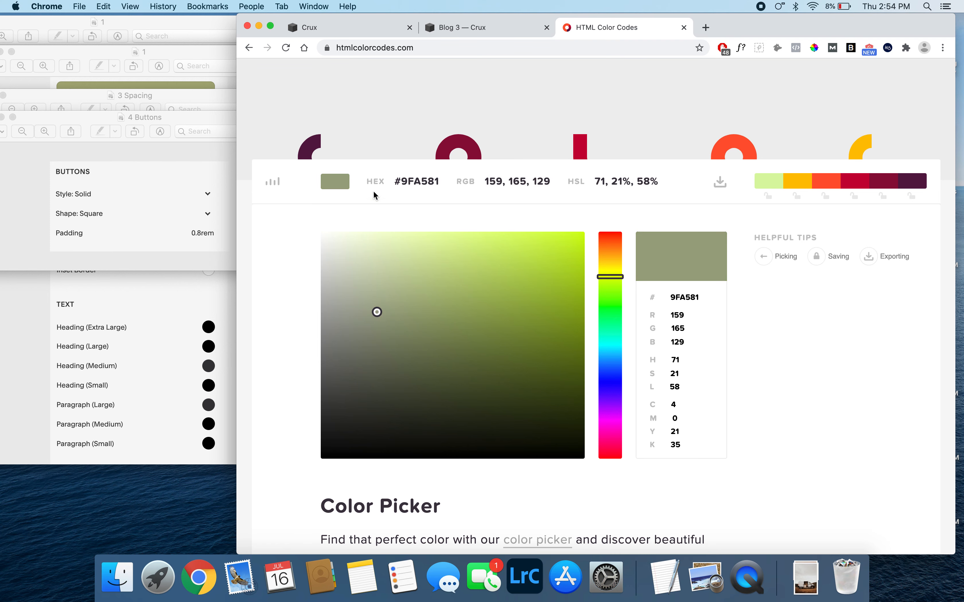
drag(393, 184, 446, 186)
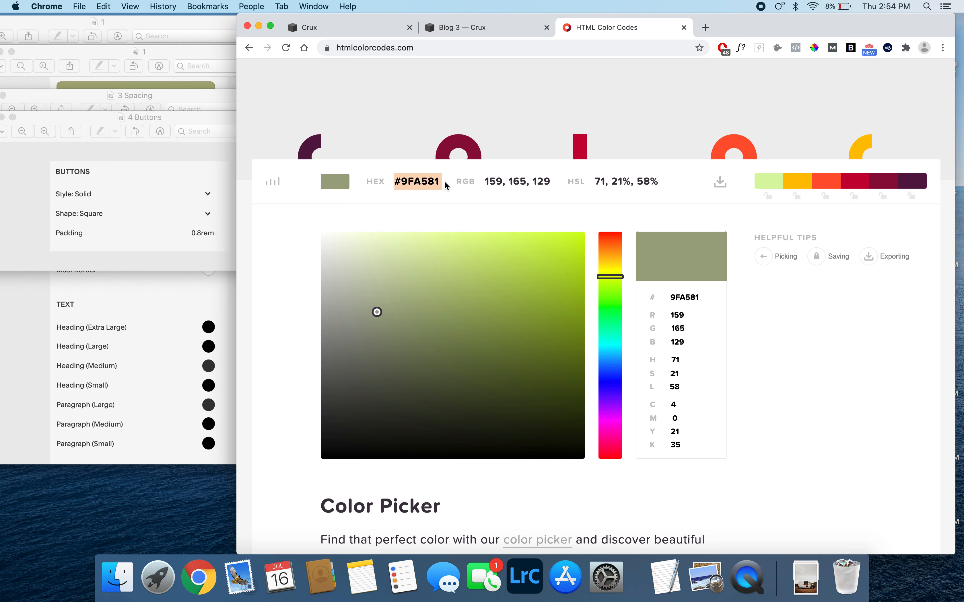
- Switch back to the Crux site and open the White Minimal section theme for editing in the color settings
click(438, 29)
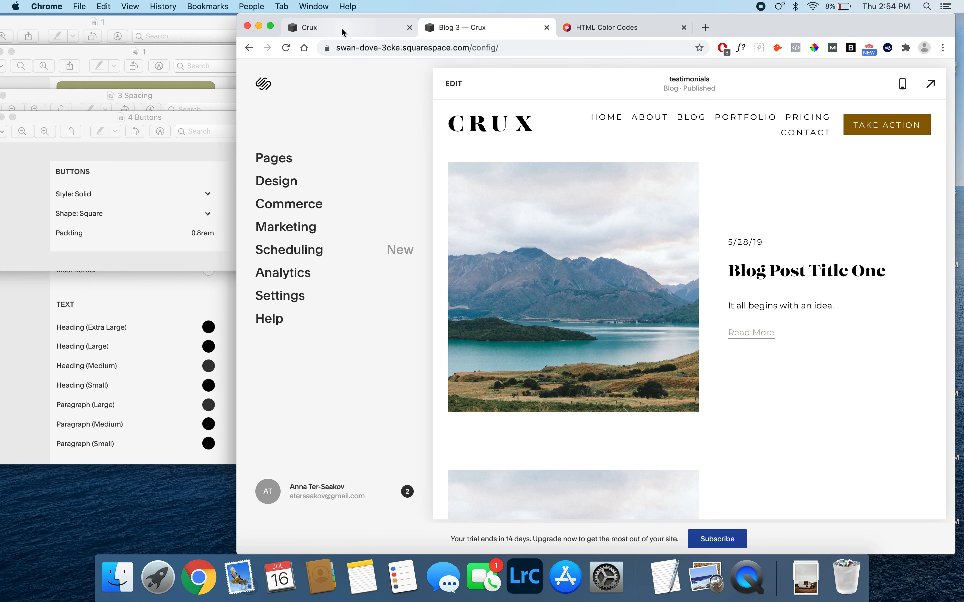
click(281, 187)
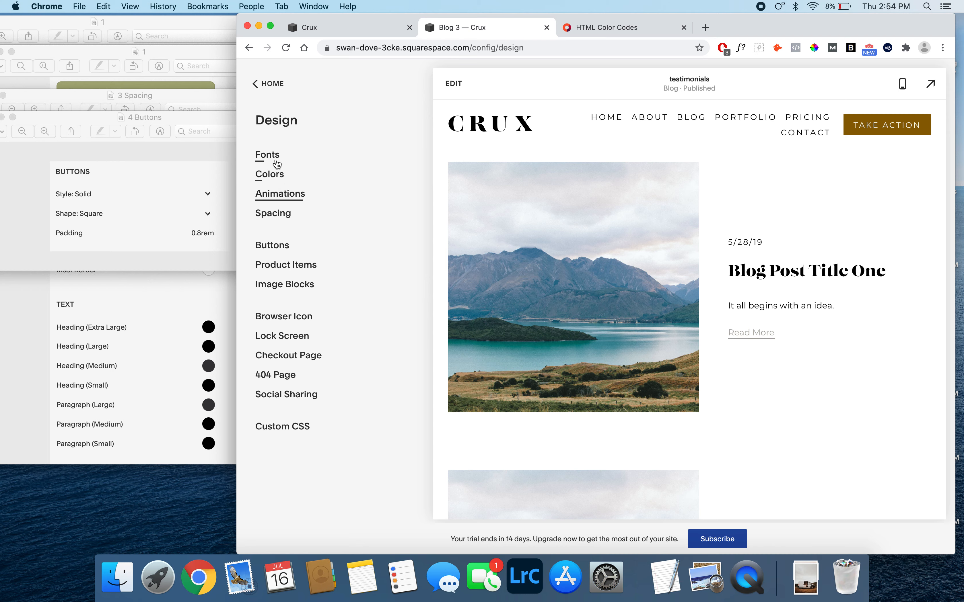
click(277, 172)
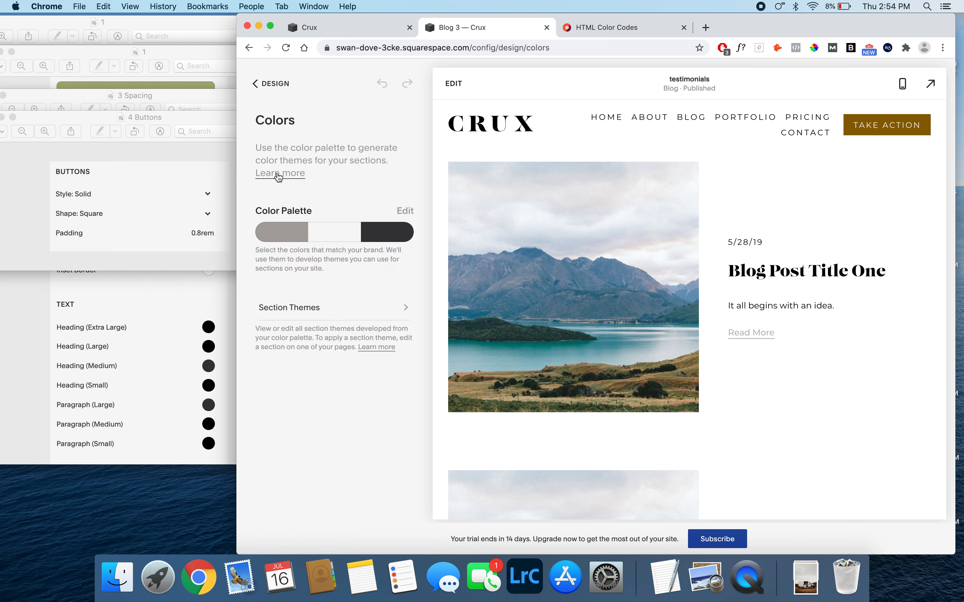
click(316, 310)
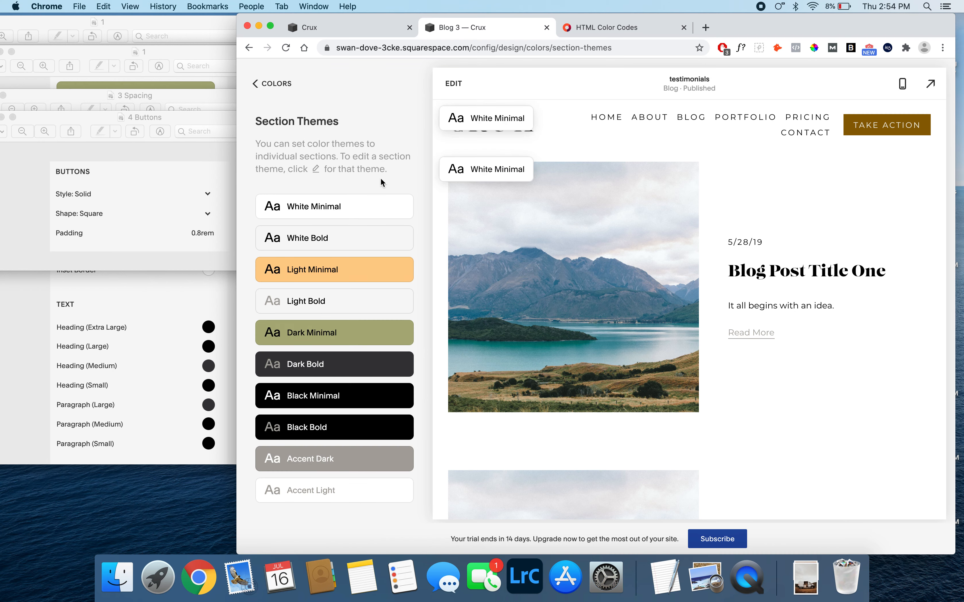
click(396, 207)
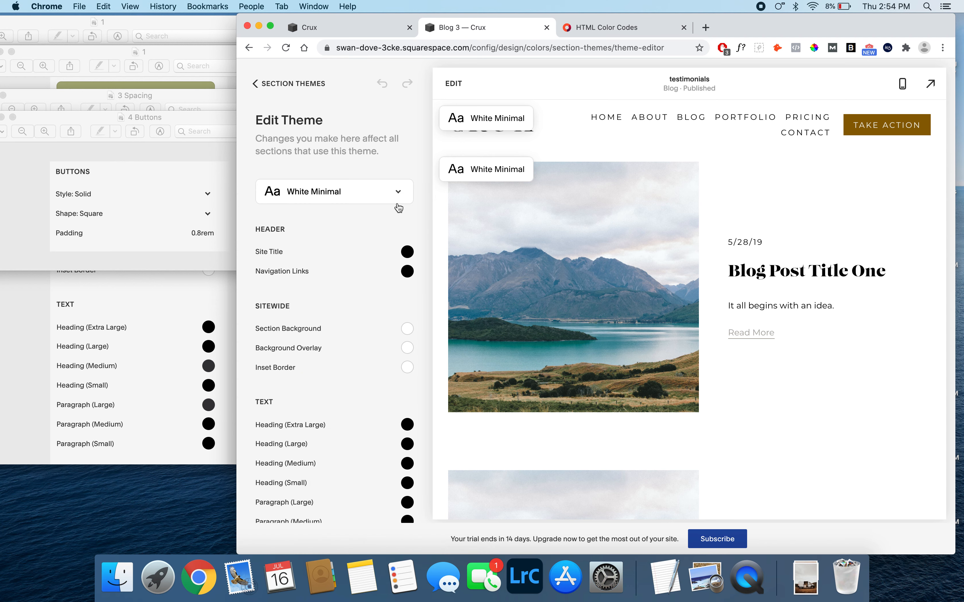
- Switch the theme's Section Background to a custom color and replace its value with only a # sign
click(407, 329)
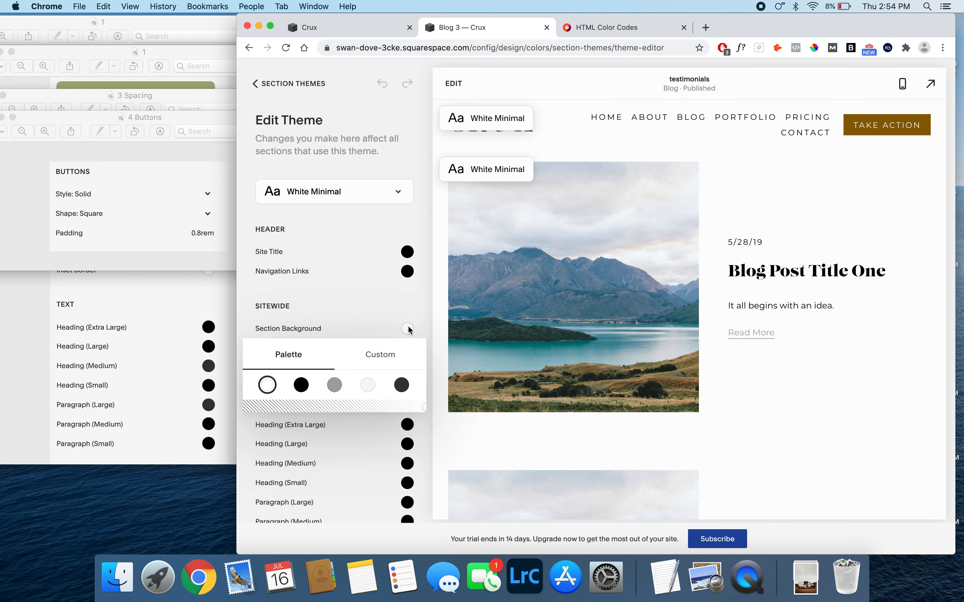
click(380, 354)
click(344, 471)
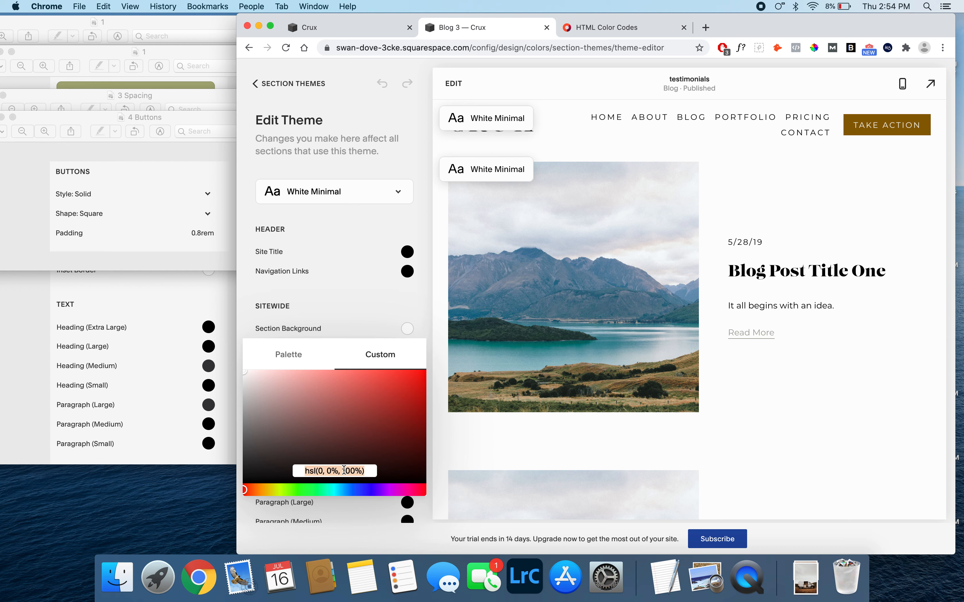
key(BackSpace)
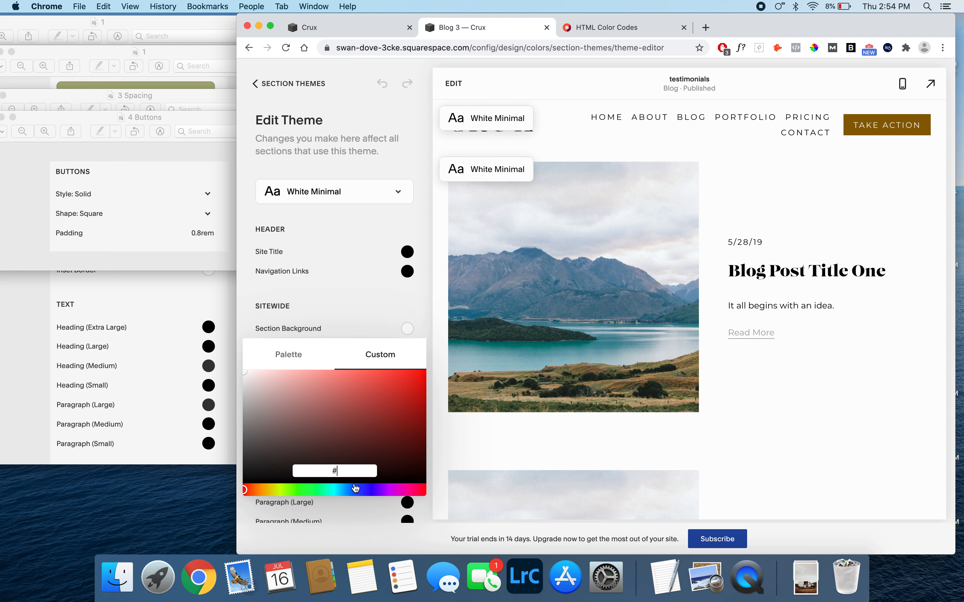
- Copy the hex code 9FA581 from the HTML Color Codes tab and apply it as the White Minimal theme's Section Background
click(588, 31)
click(930, 43)
click(683, 298)
key(super+c)
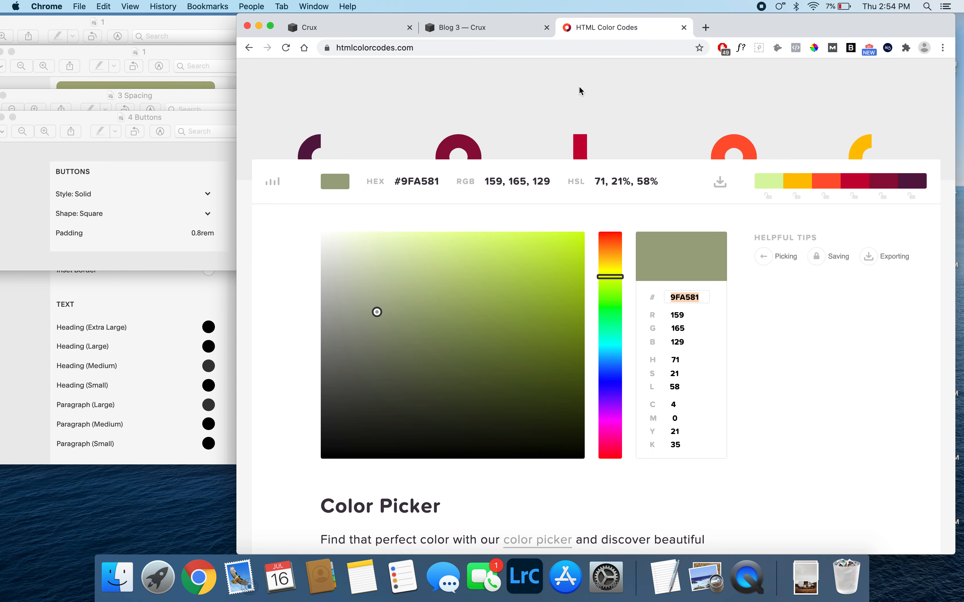
click(399, 30)
click(454, 31)
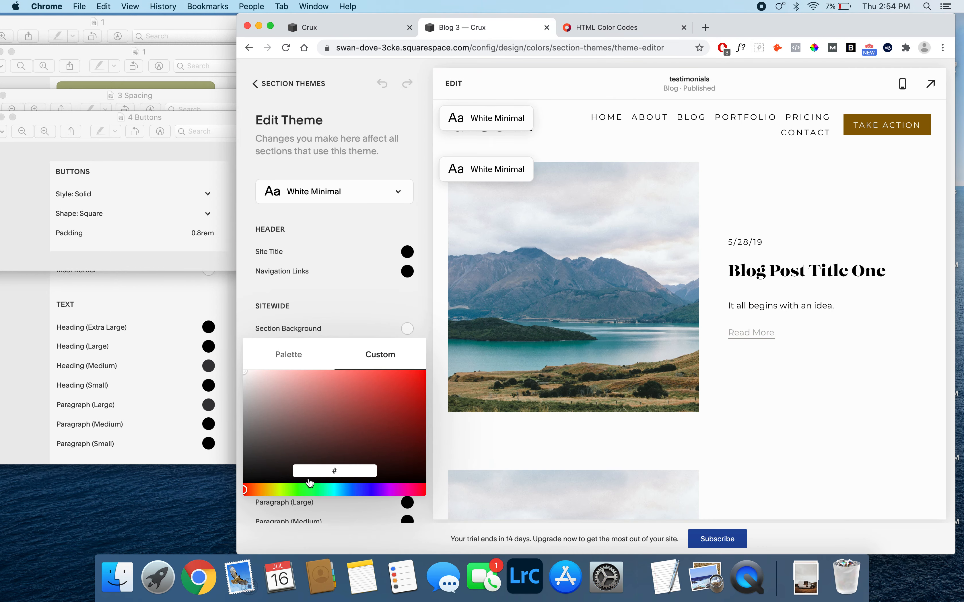
click(346, 471)
key(super+v)
click(321, 471)
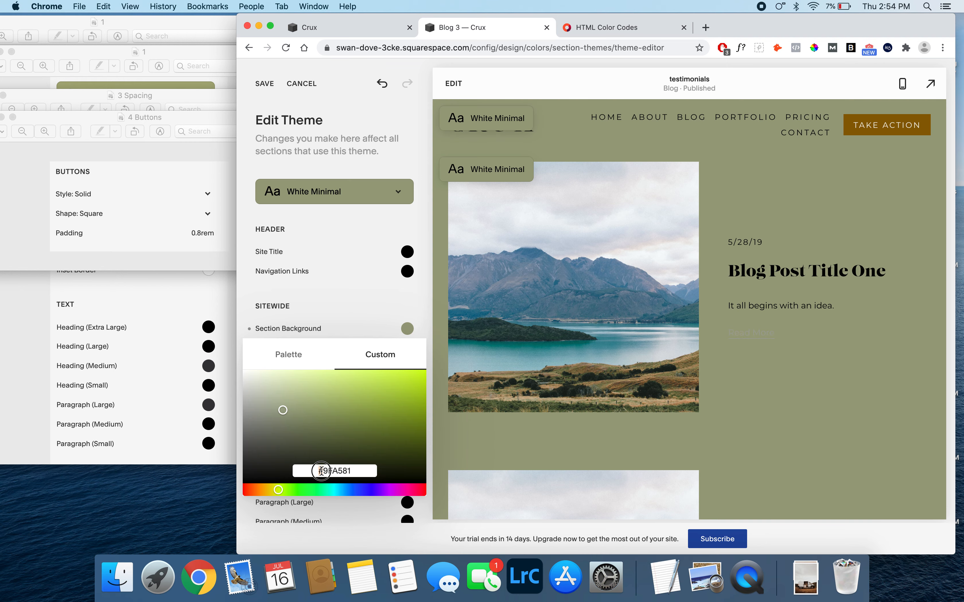
double_click(338, 471)
click(351, 241)
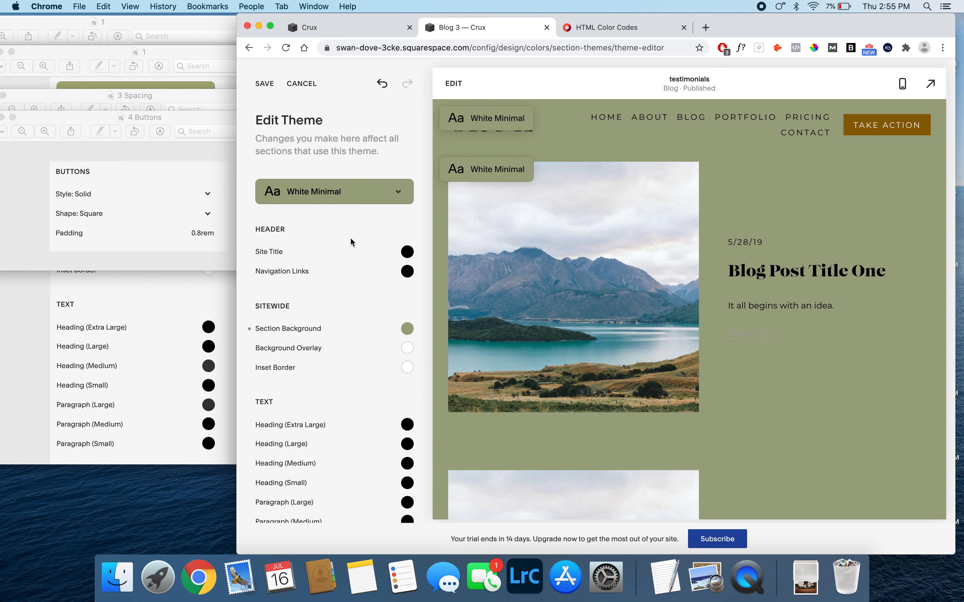
- Discard the section background change and go back to the Colors settings
click(302, 83)
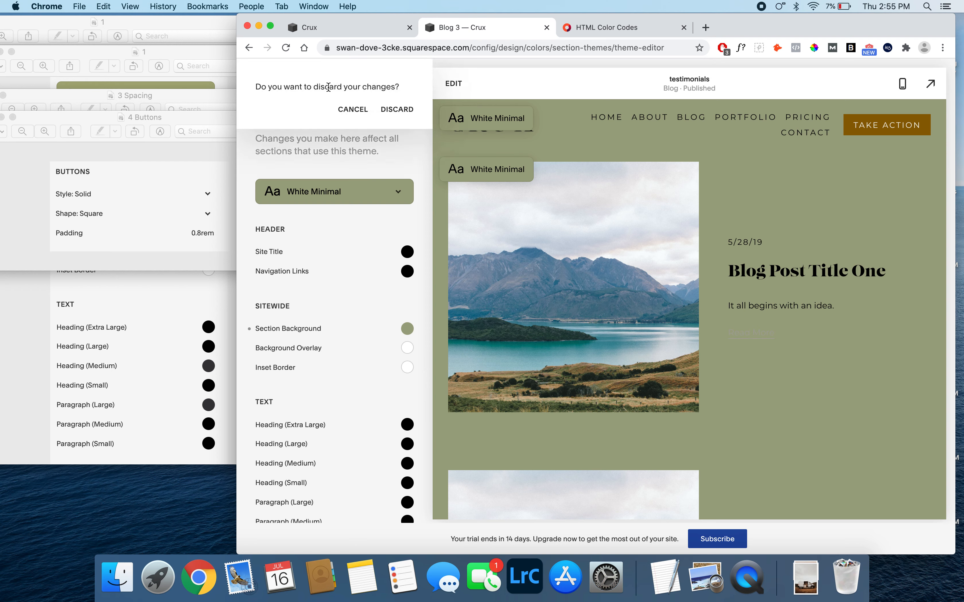
click(394, 113)
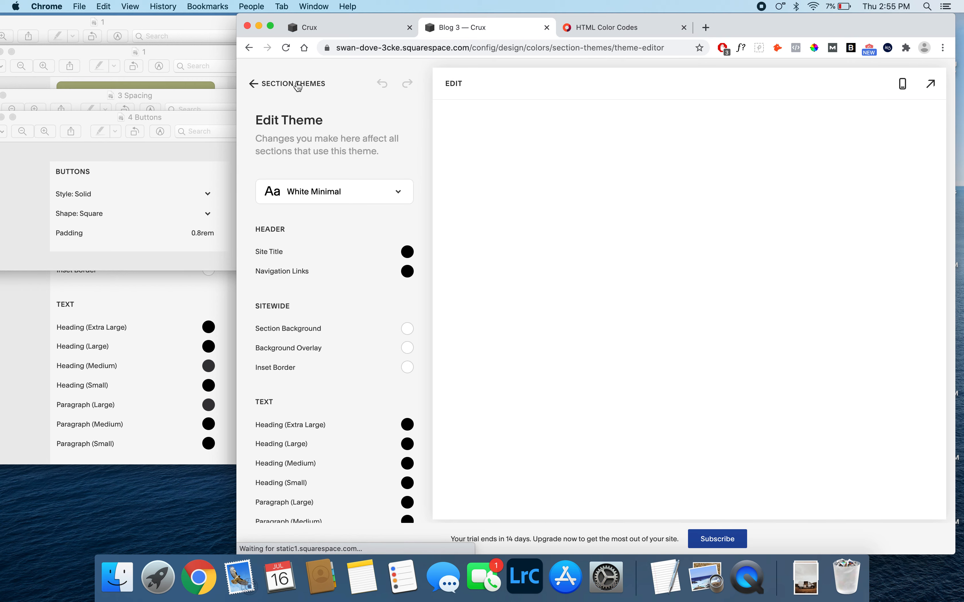
click(298, 84)
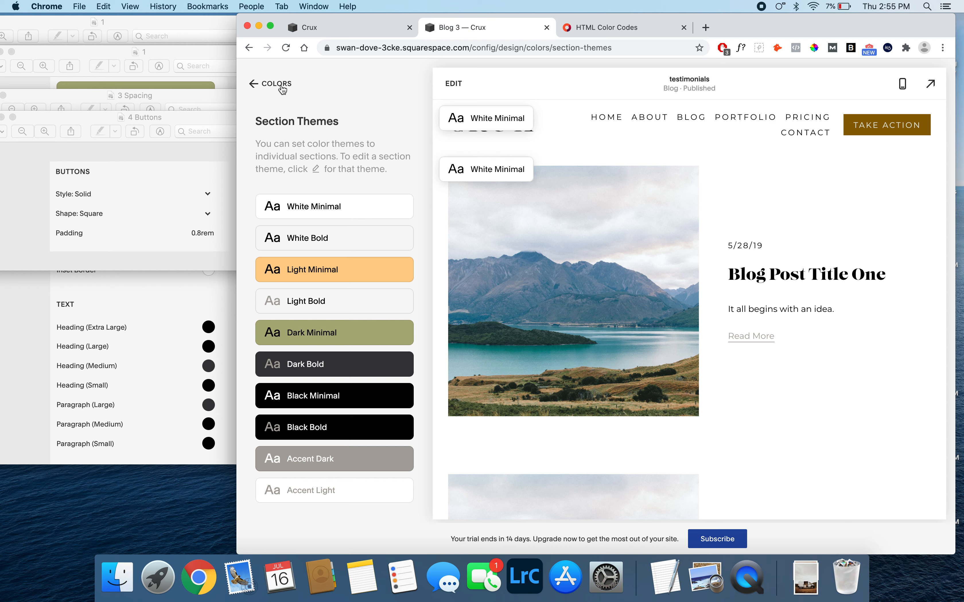
click(281, 86)
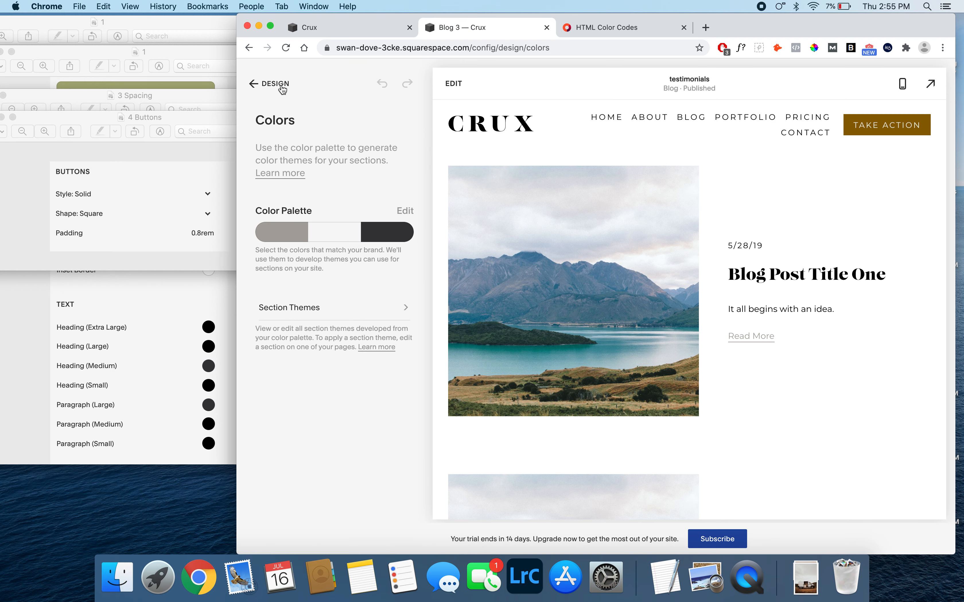